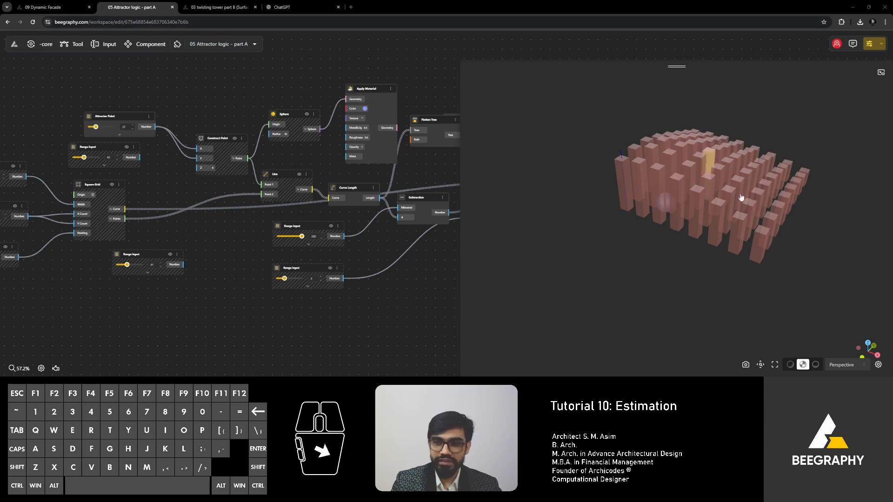
Step: Review the models in the twisting tower and dynamic facade projects and return to the 05 Attractor logic - part A project
drag(688, 259, 693, 284)
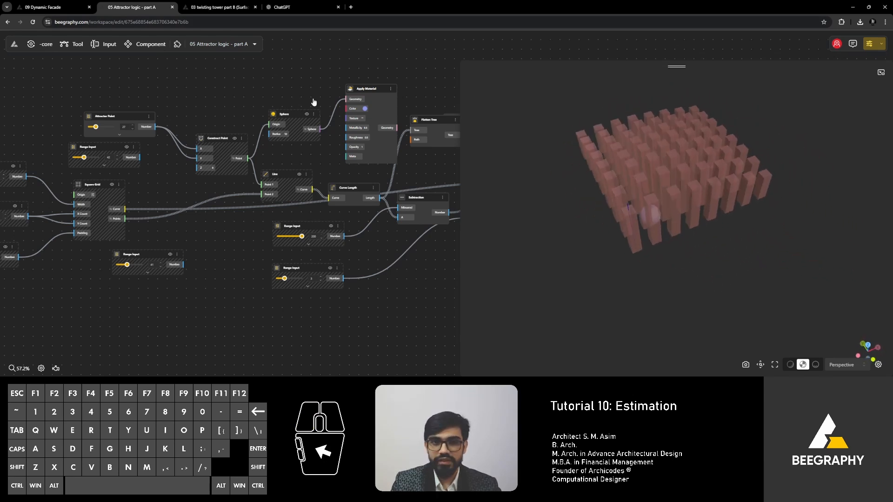
click(223, 9)
drag(535, 206, 670, 211)
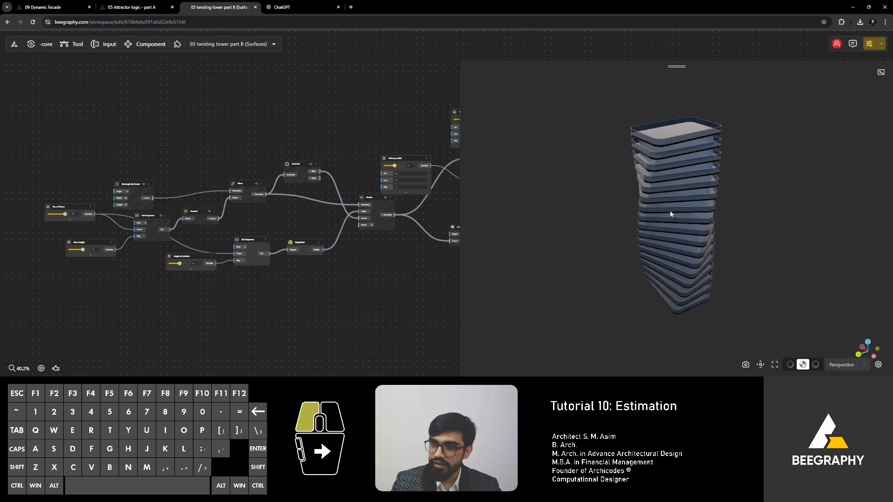
click(47, 7)
drag(571, 270, 632, 261)
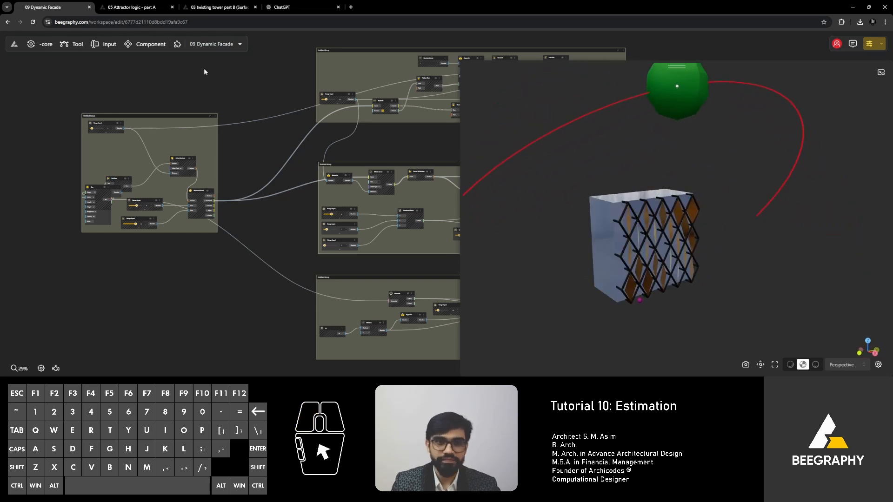
click(124, 8)
drag(579, 286, 687, 261)
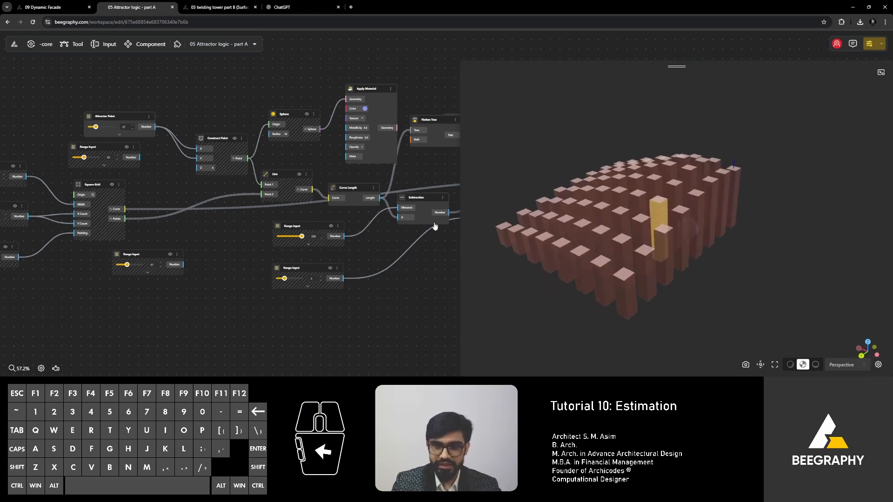
Step: Examine the range inputs feeding the Square Grid node and the resulting column model from several angles
scroll(234, 207, down, 4)
middle_drag(111, 205, 219, 202)
scroll(182, 186, up, 5)
scroll(179, 208, up, 5)
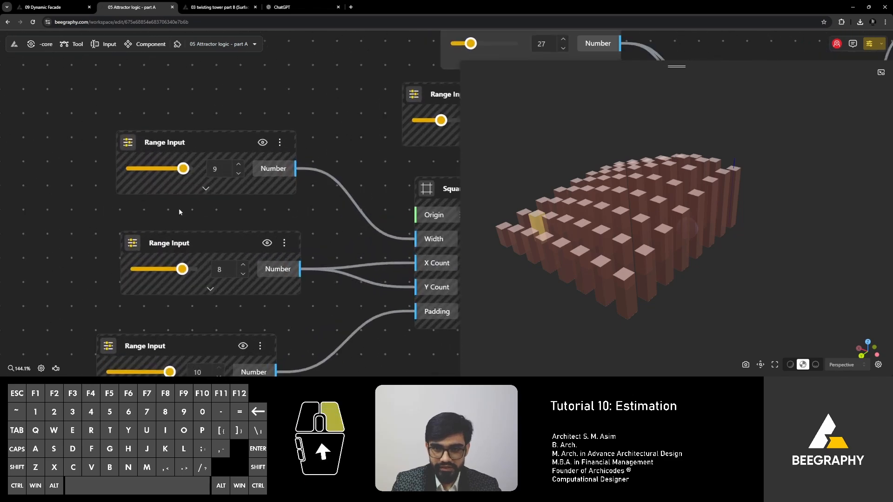
right_drag(634, 321, 674, 242)
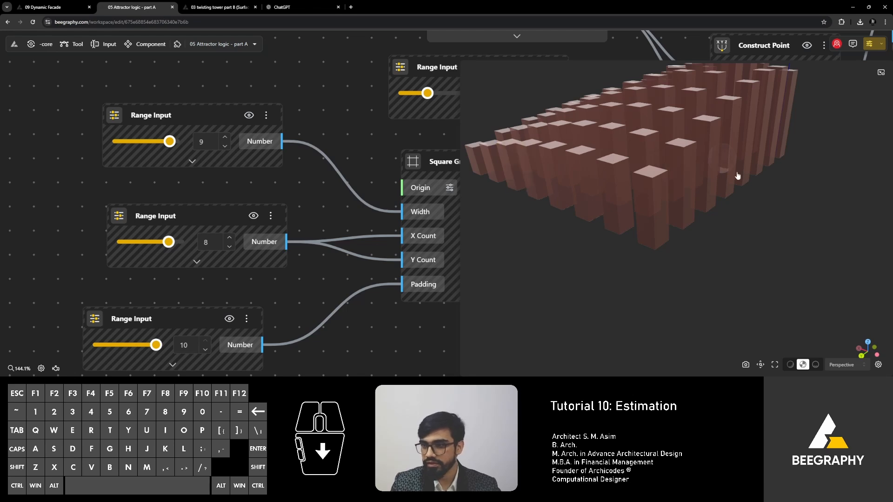
drag(735, 174, 670, 267)
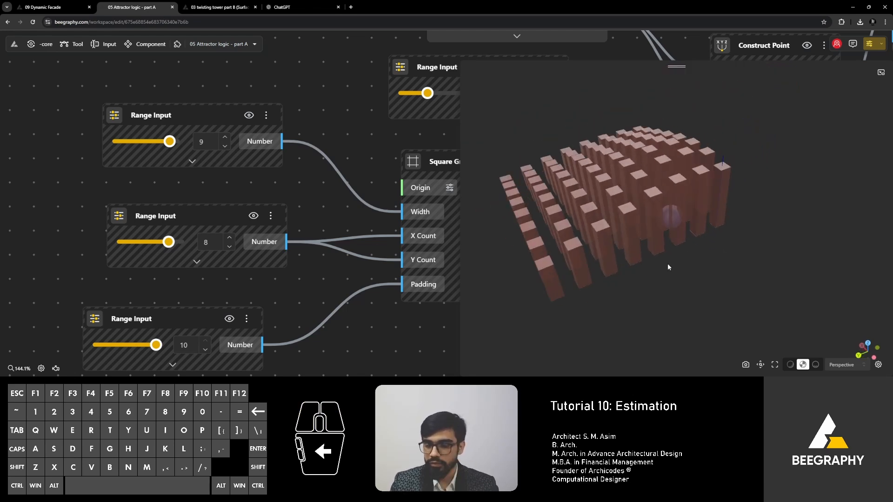
scroll(259, 213, down, 8)
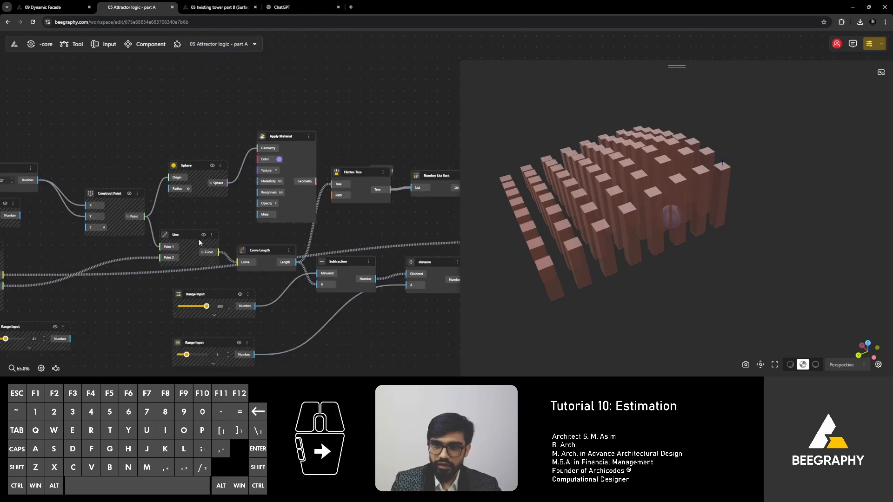
Step: Delete the Solid Volume, Mass Addition and both Panel nodes at the end of the graph after the Cap node
right_drag(372, 233, 211, 239)
right_drag(419, 257, 227, 251)
right_drag(321, 268, 228, 270)
right_drag(359, 301, 269, 275)
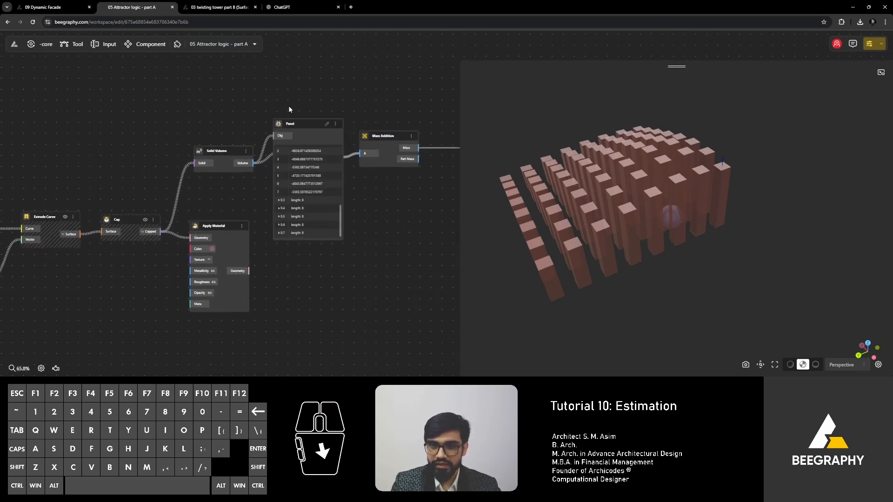
drag(392, 94, 335, 96)
scroll(265, 128, down, 3)
right_drag(265, 129, 195, 187)
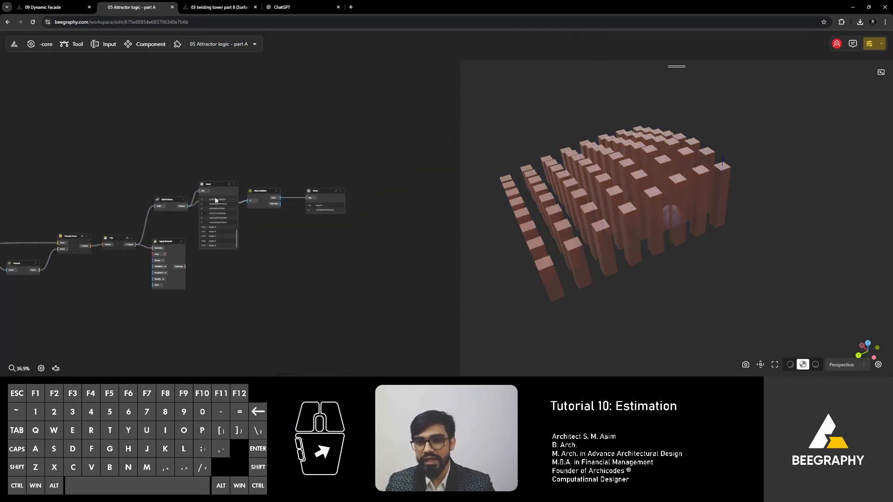
drag(350, 147, 161, 210)
key(Delete)
Step: Examine the node graph from the attractor point through Curve Length, Subtraction, Division and VectorZ to the Extrude Curve node
right_drag(265, 200, 425, 180)
right_drag(246, 200, 305, 210)
scroll(294, 219, up, 2)
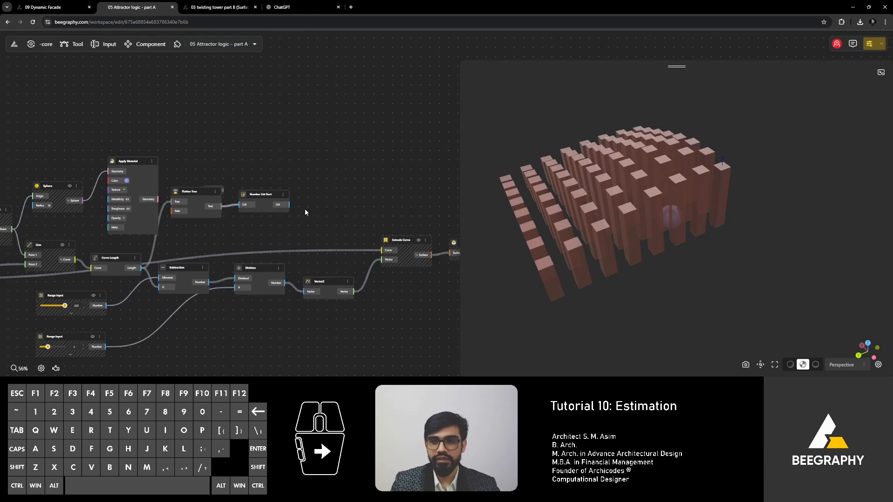
scroll(305, 212, down, 1)
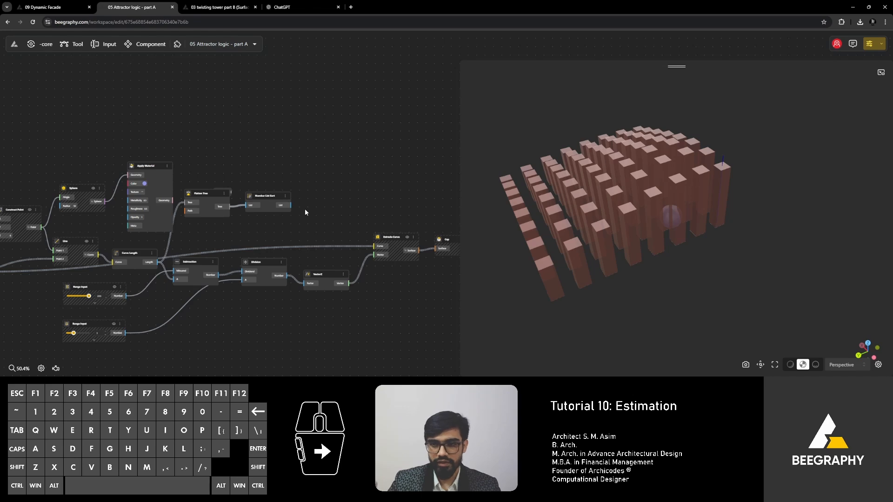
scroll(341, 212, down, 3)
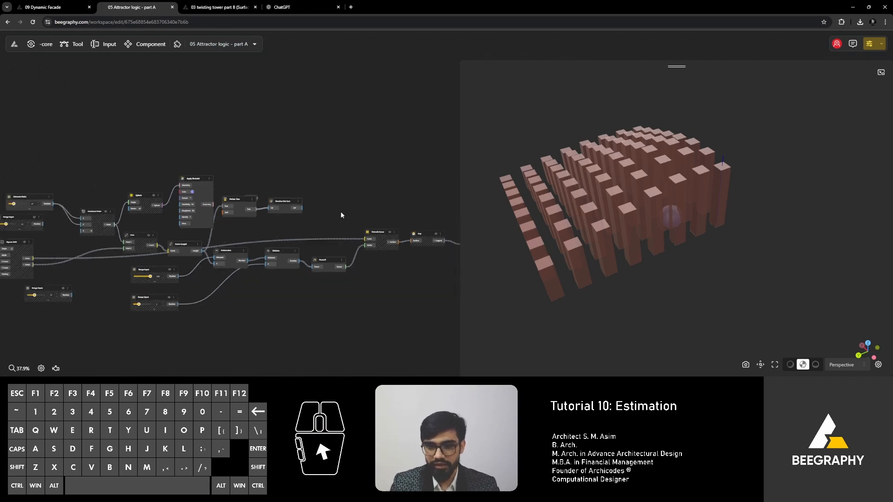
right_drag(342, 214, 240, 148)
right_drag(163, 179, 255, 198)
scroll(117, 178, up, 4)
right_drag(117, 178, 273, 209)
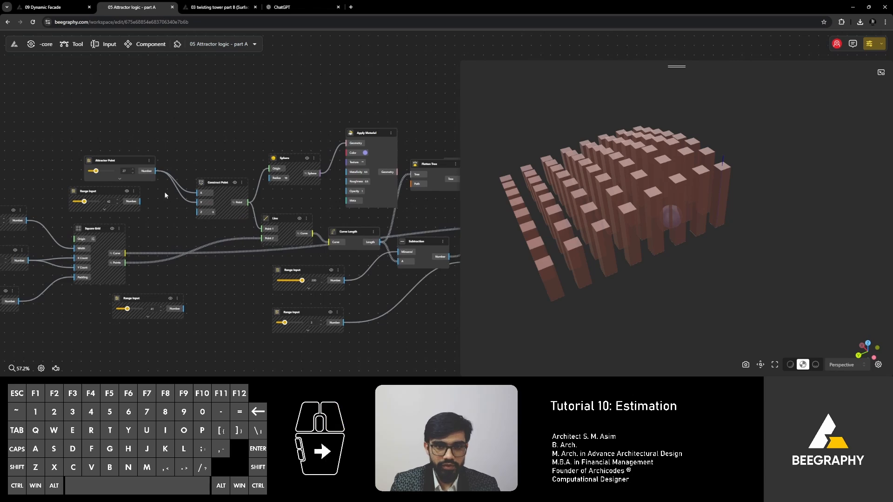
right_drag(266, 242, 167, 177)
right_drag(314, 223, 214, 225)
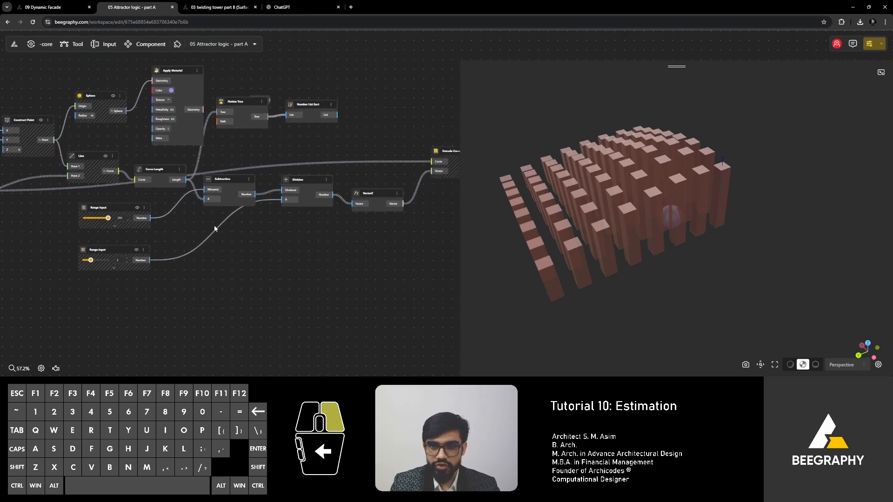
scroll(408, 142, up, 5)
click(396, 170)
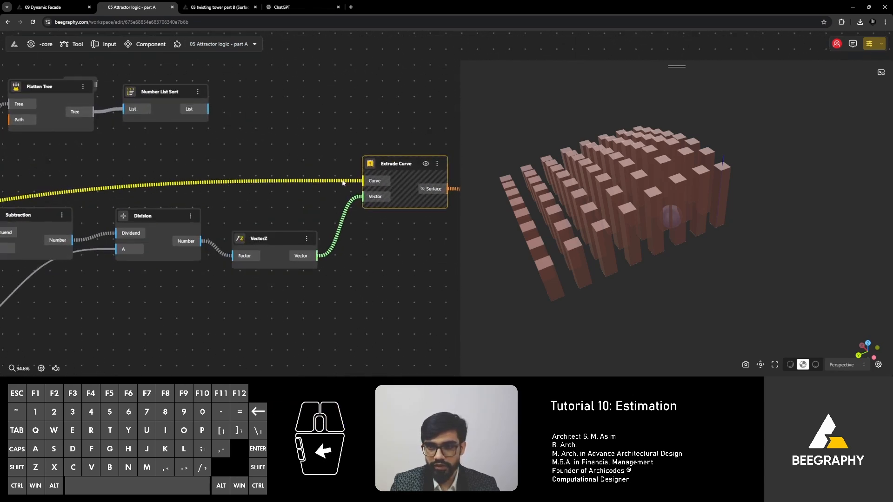
Step: Reposition the VectorZ and Division nodes to line them up ahead of Extrude Curve
right_drag(278, 223, 330, 184)
drag(328, 198, 336, 193)
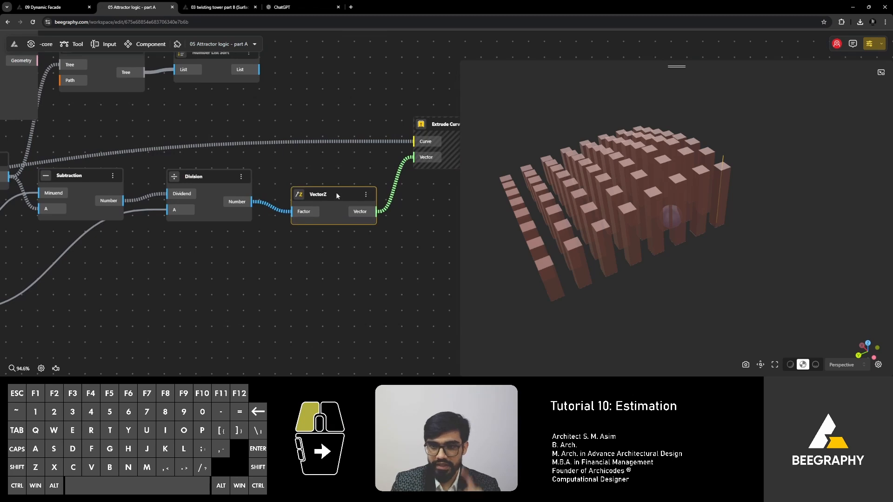
drag(203, 178, 199, 194)
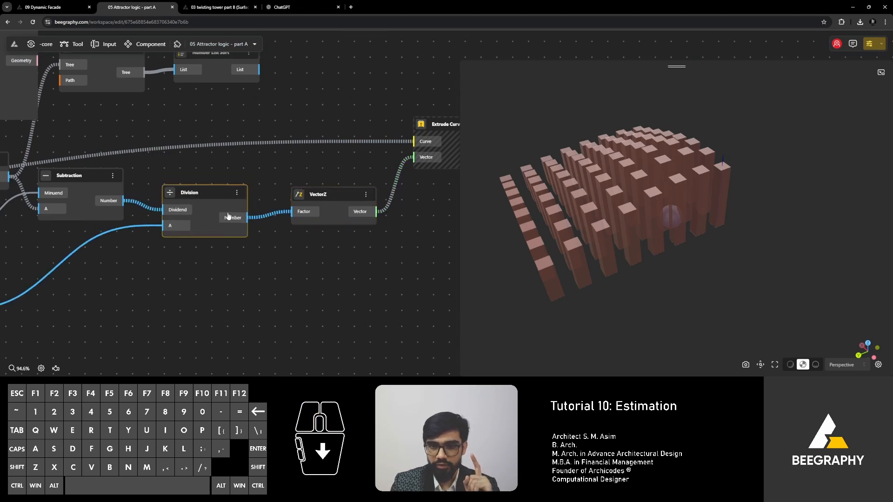
Step: Add a Panel connected to the Division node's Number output and place it just below the VectorZ node
drag(242, 219, 327, 221)
click(330, 209)
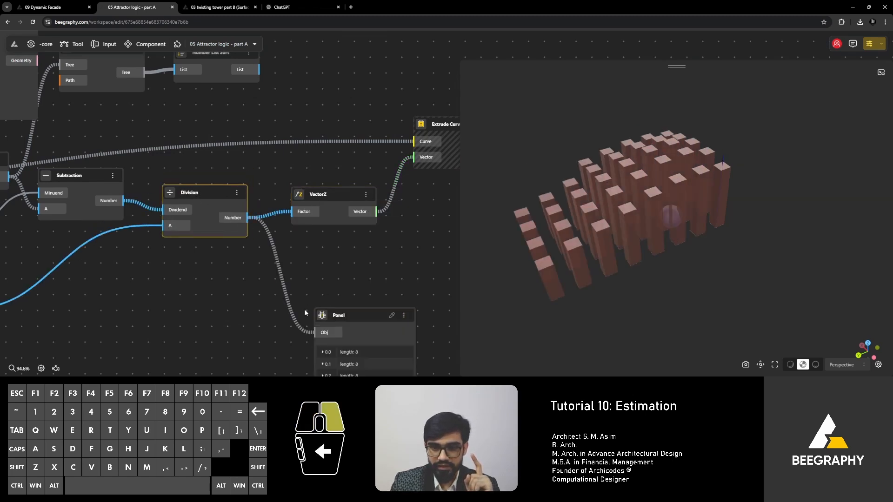
right_drag(304, 309, 273, 216)
drag(289, 168, 289, 151)
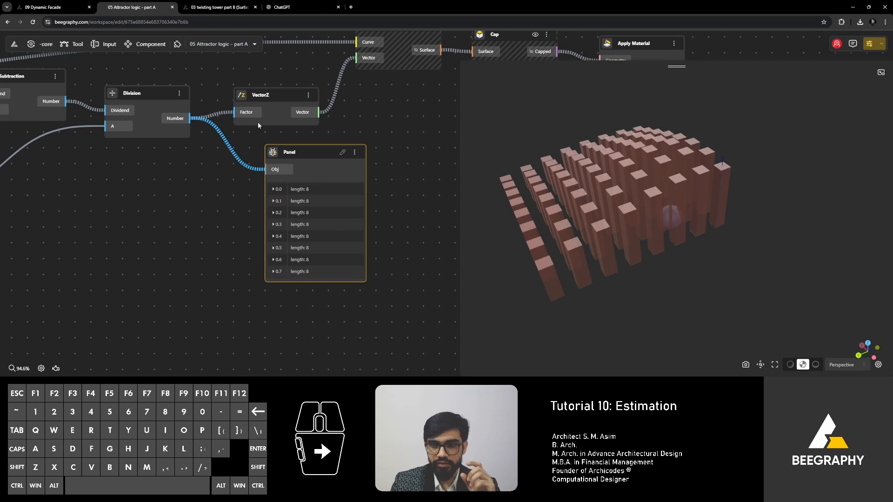
right_drag(264, 104, 254, 140)
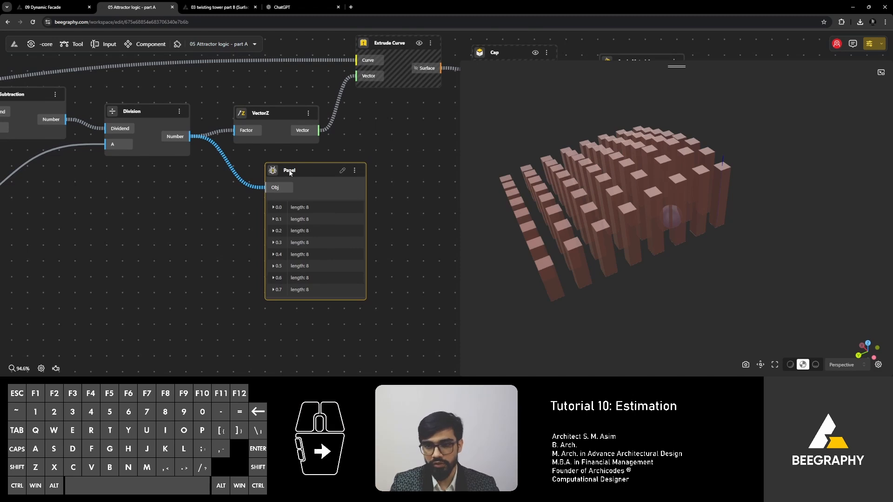
drag(290, 172, 267, 173)
Step: Examine the column height values in the Panel by expanding branches 0.0 and 0.1 and comparing them with the model
click(250, 209)
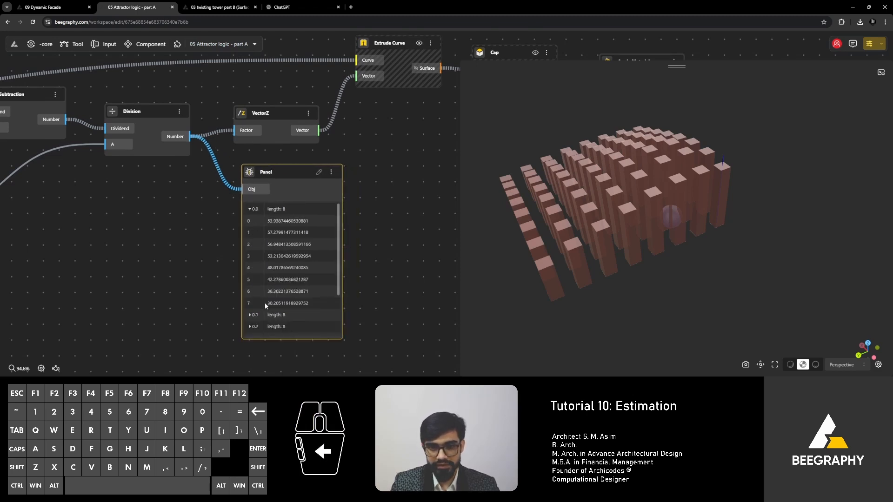
click(252, 315)
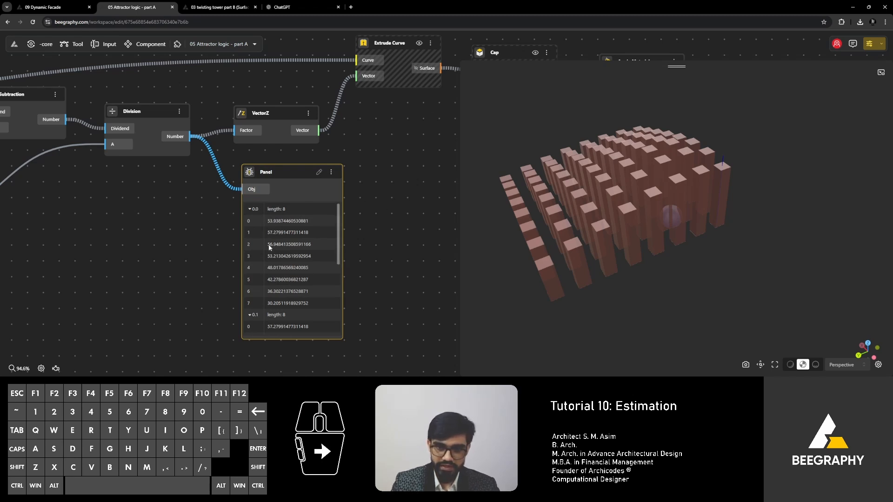
scroll(409, 269, down, 1)
scroll(361, 249, left, 1)
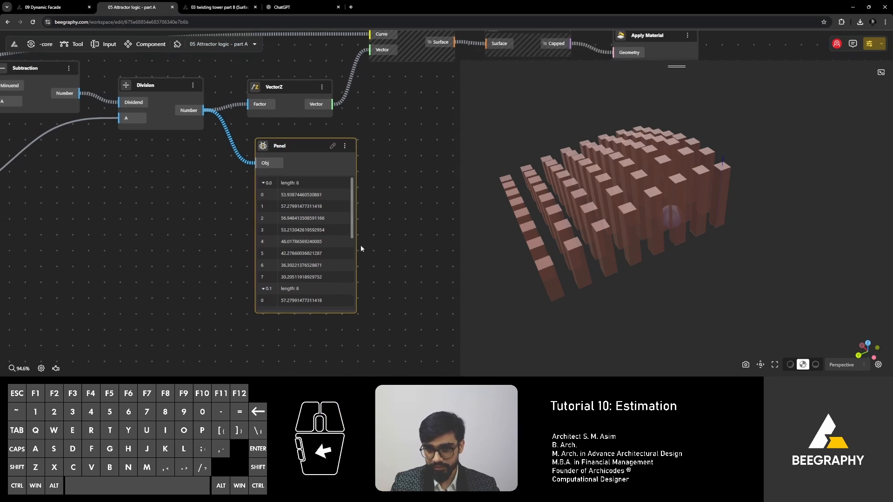
click(264, 289)
click(263, 183)
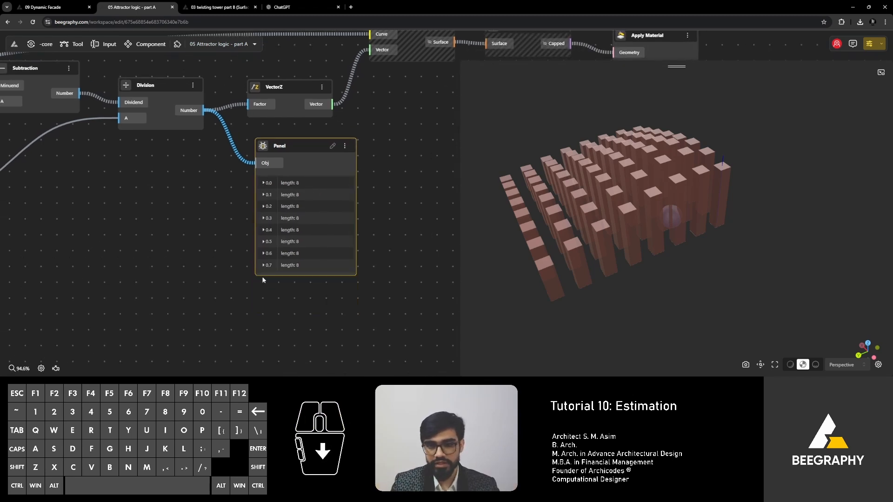
click(264, 183)
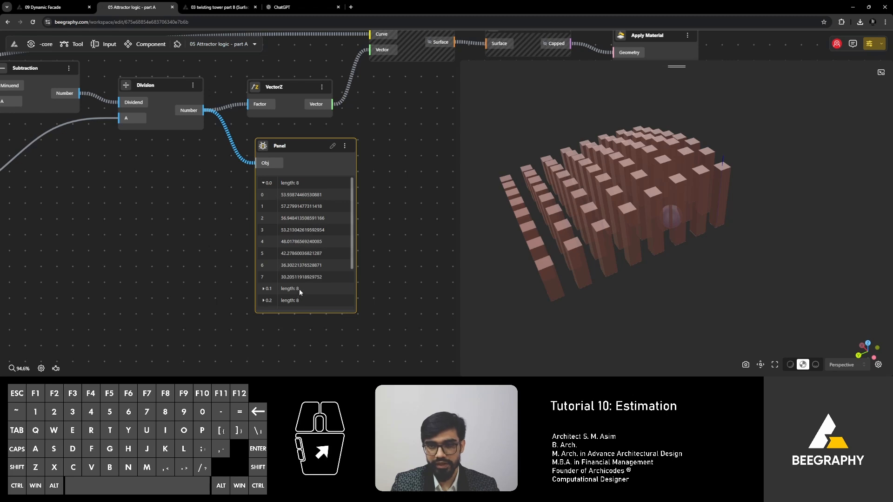
drag(549, 284, 590, 312)
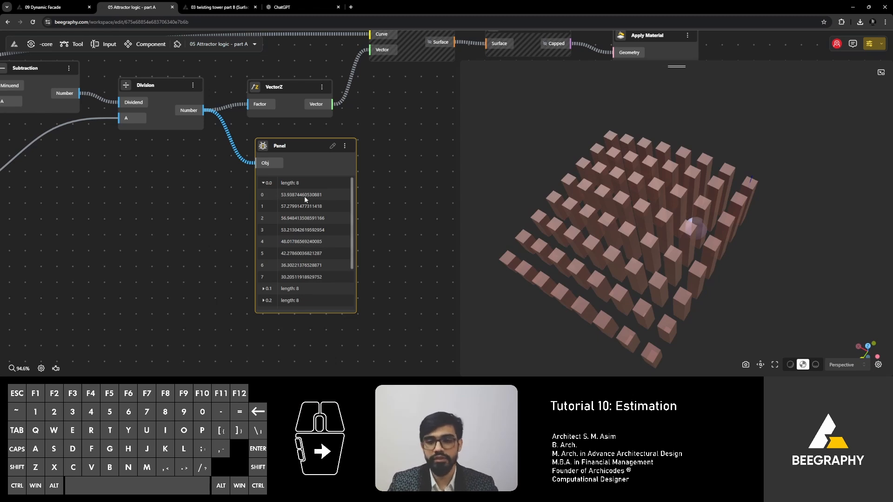
click(349, 185)
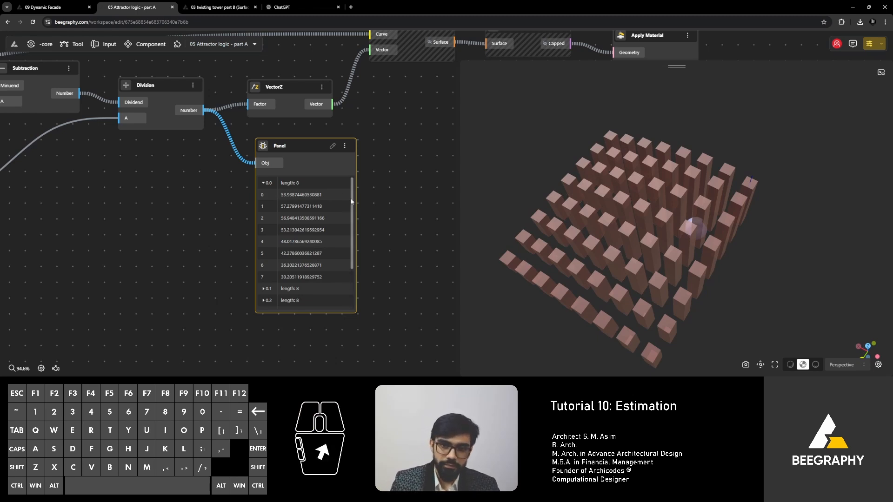
drag(350, 197, 353, 245)
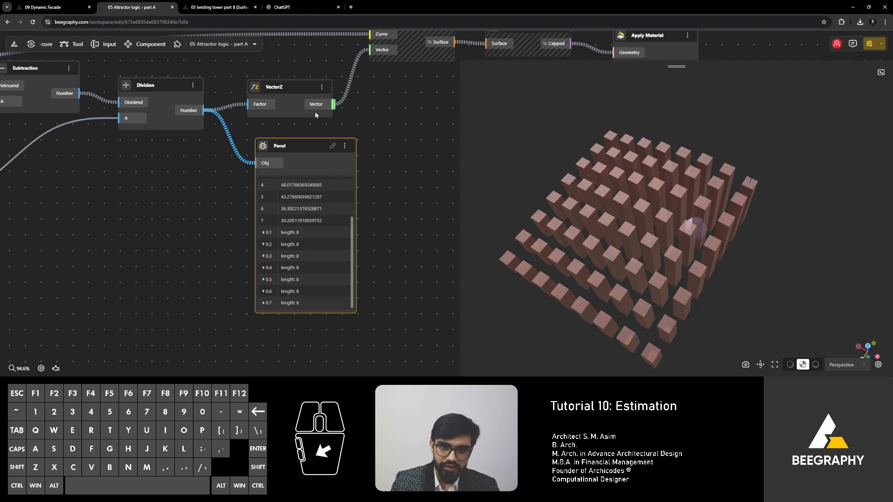
Step: Add a Flatten Tree node below VectorZ and feed the Division node's Number output into its Tree input
drag(292, 147, 262, 210)
double_click(281, 173)
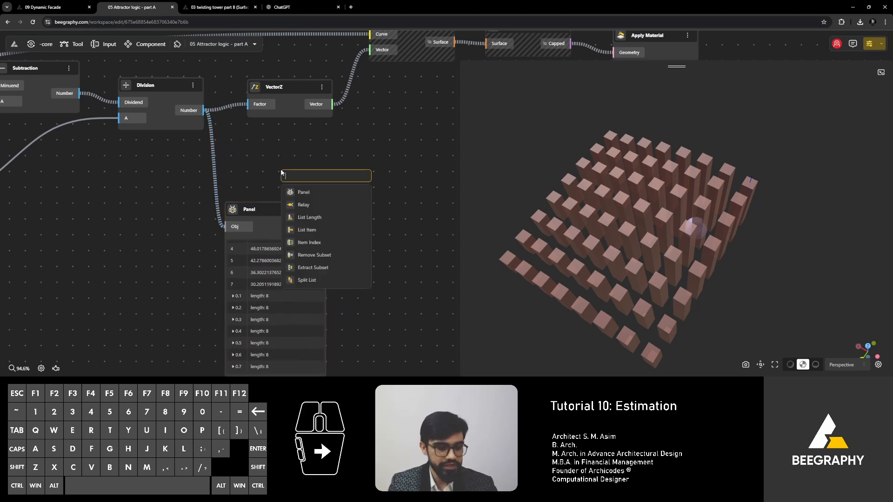
text(flatten)
click(303, 192)
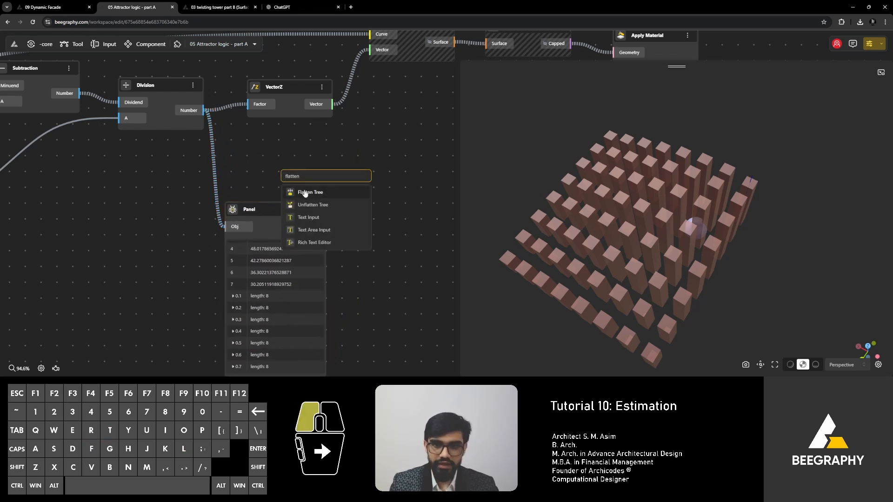
drag(205, 110, 320, 166)
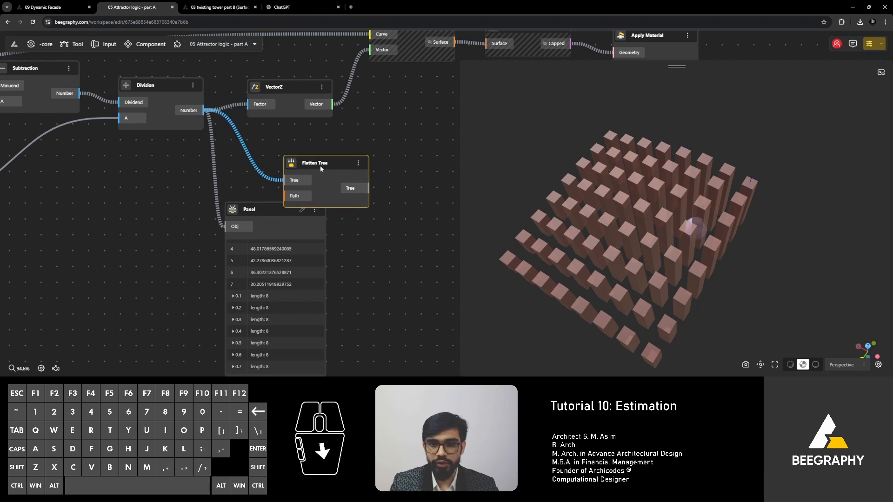
Step: Connect the Panel to the Flatten Tree output instead of Division and review the flattened list of heights
right_drag(343, 193, 250, 182)
drag(275, 176, 186, 217)
drag(138, 232, 328, 245)
right_drag(305, 218, 228, 131)
scroll(291, 224, down, 10)
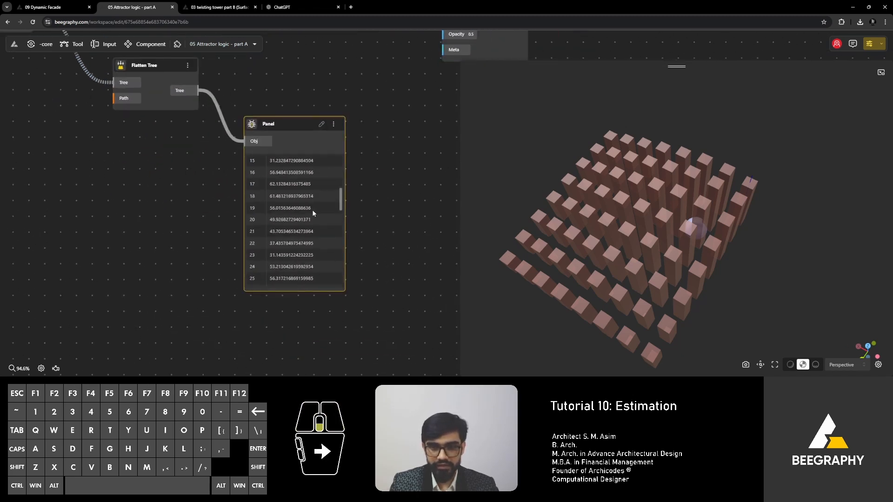
scroll(314, 233, up, 10)
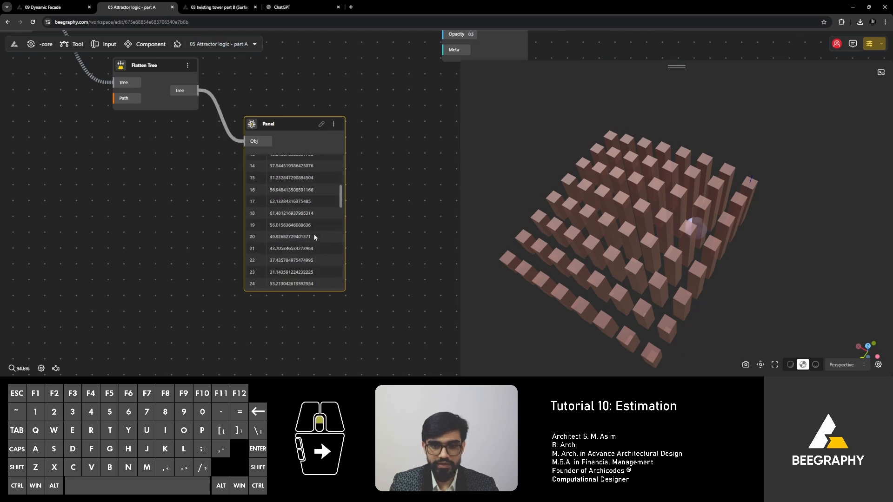
Step: Add a Mass Addition node fed by the Flatten Tree output and connect its Mass output to the Panel instead of the flattened list
drag(273, 125, 268, 185)
double_click(274, 125)
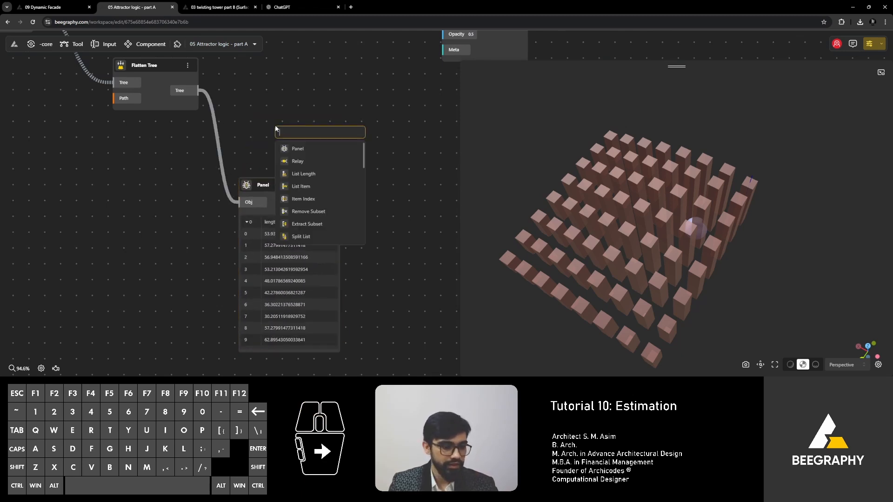
text(mass)
click(307, 148)
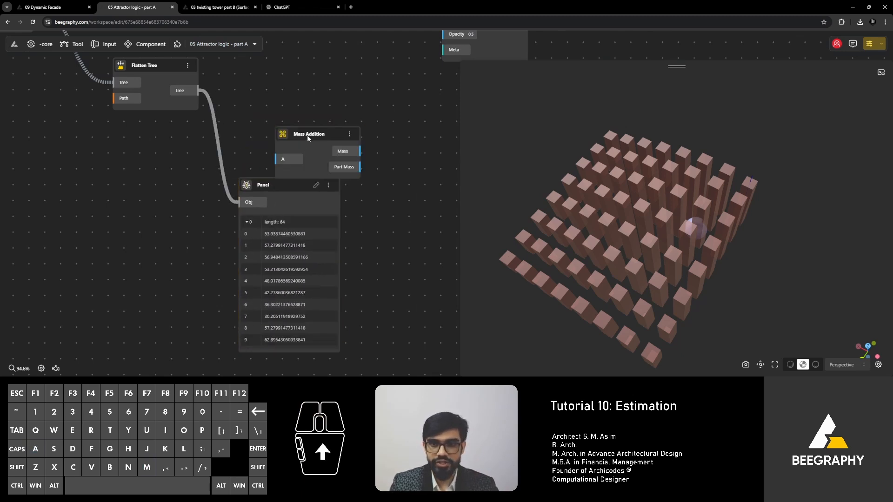
drag(208, 94, 286, 117)
drag(391, 153, 353, 175)
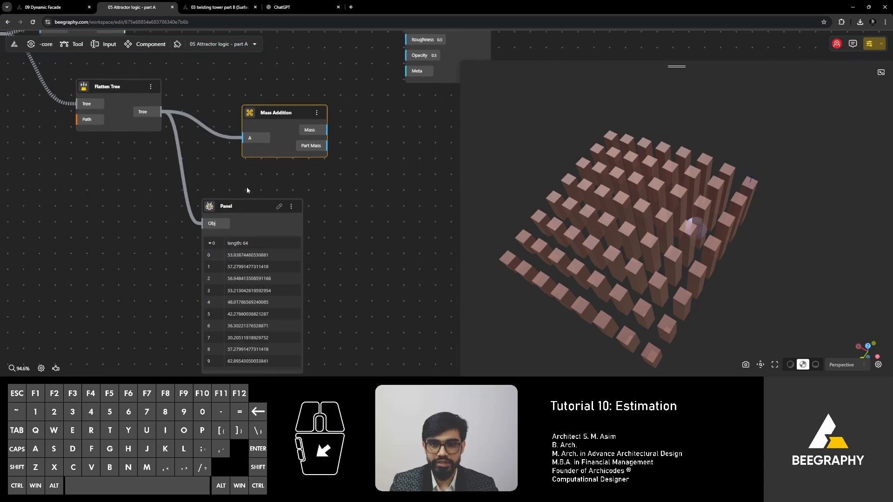
drag(253, 205, 387, 179)
drag(320, 135, 341, 172)
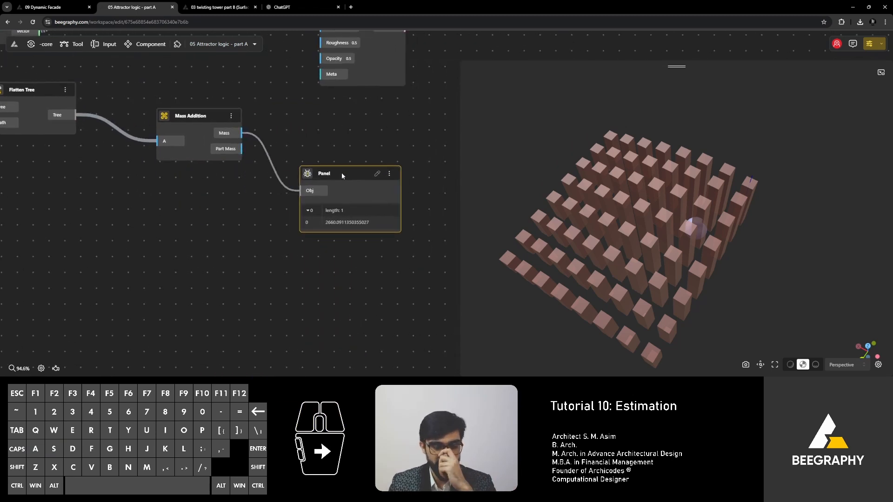
Step: Try feeding the Division node's Number output directly into Mass Addition's A input, bypassing the Flatten Tree node
right_drag(179, 180, 272, 227)
right_drag(90, 118, 226, 156)
drag(251, 173, 224, 195)
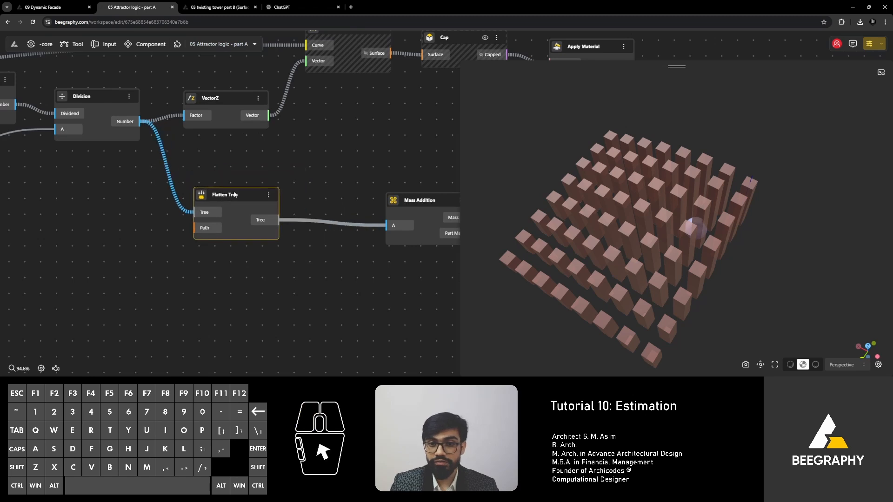
drag(139, 122, 394, 227)
right_drag(427, 230, 236, 175)
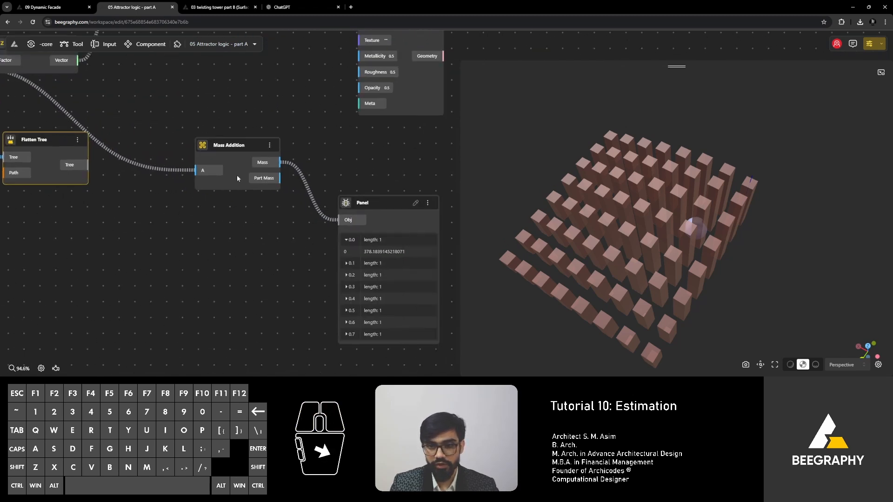
Step: Examine the sums per branch in the Panel by expanding branches 0.1, 0.2 and 0.3 and comparing them with the column rows
right_drag(350, 239, 254, 179)
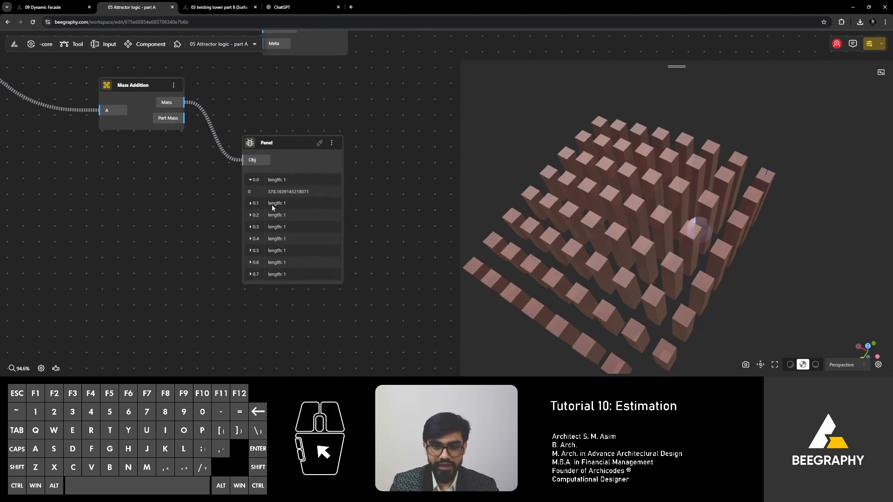
click(250, 204)
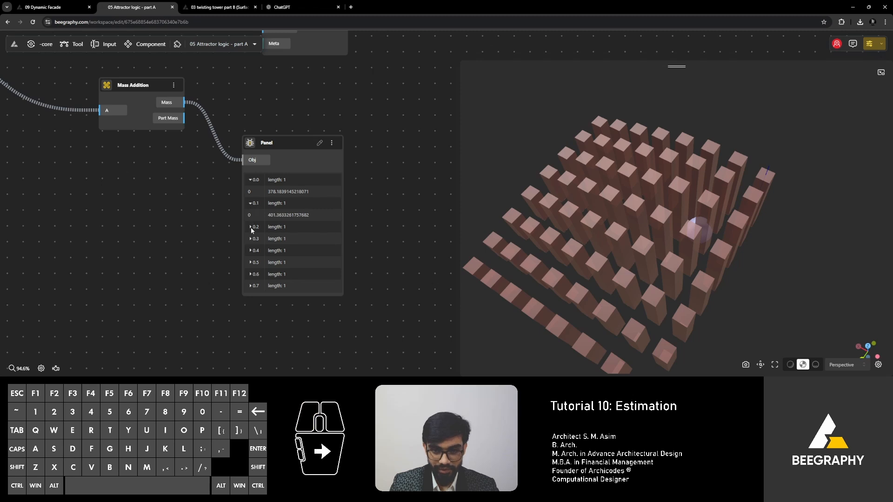
click(250, 228)
click(253, 251)
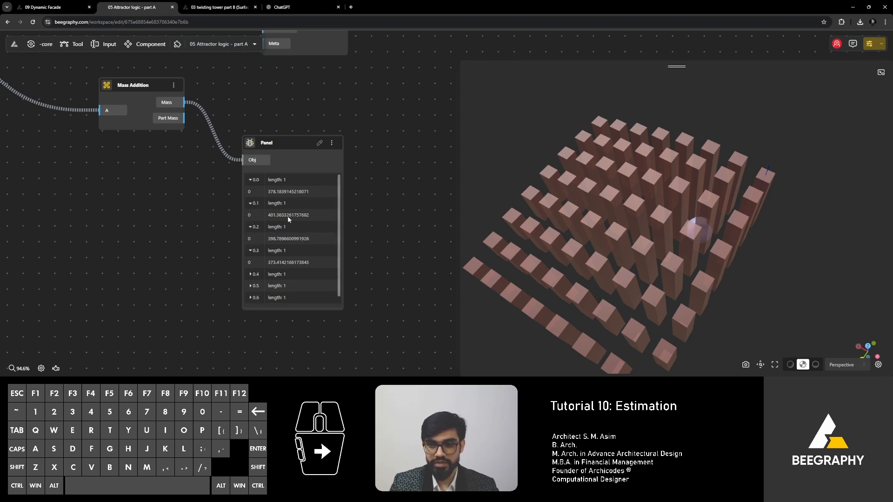
drag(582, 279, 623, 293)
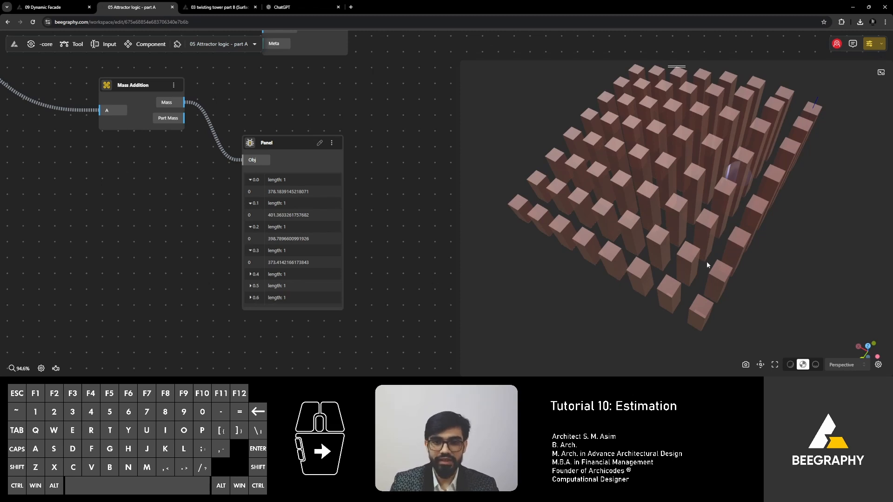
Step: Reconnect the Flatten Tree output to Mass Addition's A input and place the Panel beside the Mass Addition node
drag(74, 128, 149, 155)
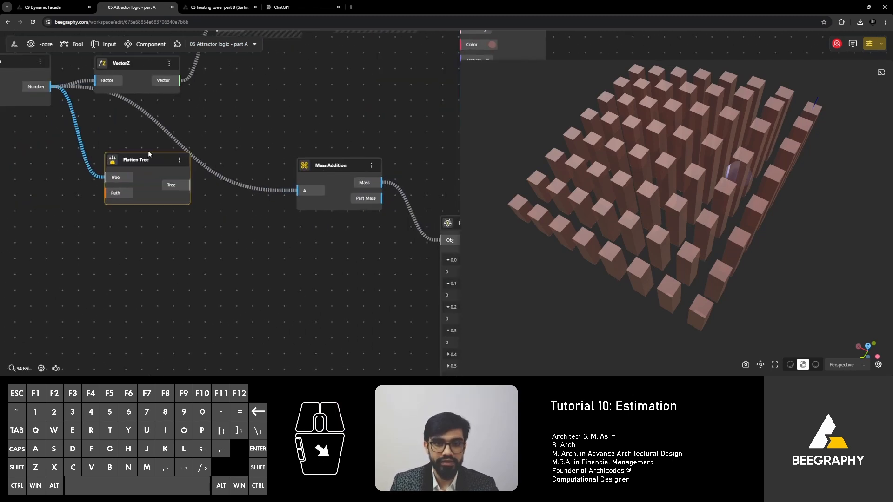
drag(188, 185, 300, 191)
drag(261, 218, 107, 140)
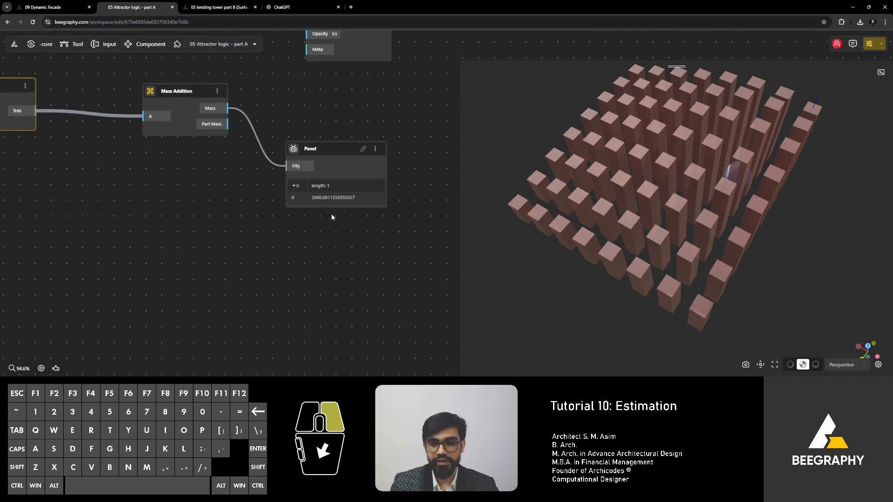
drag(331, 214, 305, 122)
scroll(152, 131, up, 1)
scroll(153, 131, up, 2)
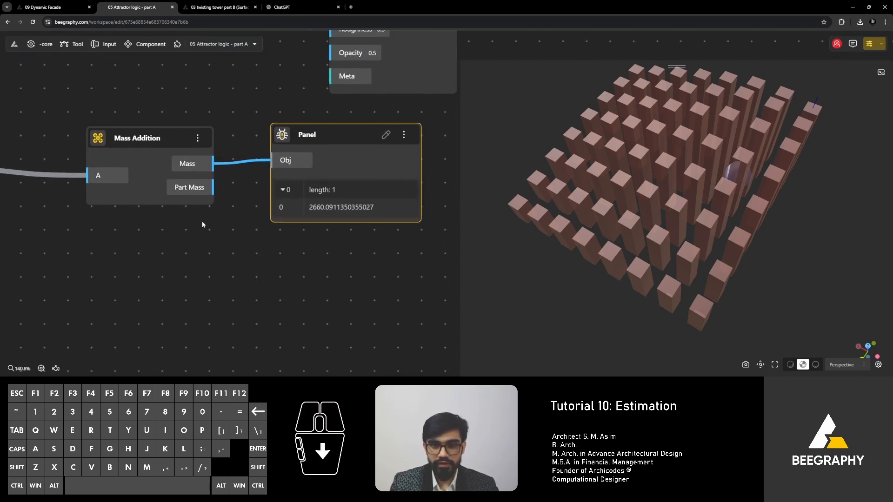
Step: Examine the Part Mass running totals in the Panel down to the last item, and reconnect the Panel to the Mass output
drag(212, 189, 269, 163)
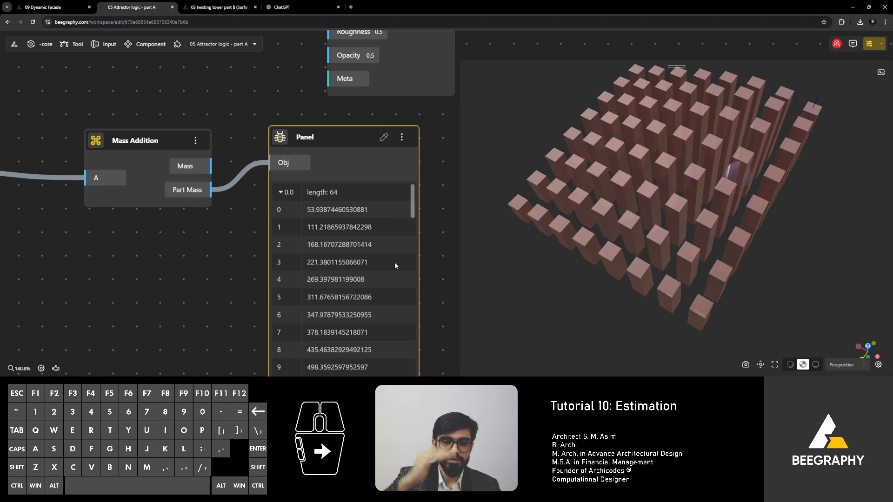
scroll(347, 253, down, 10)
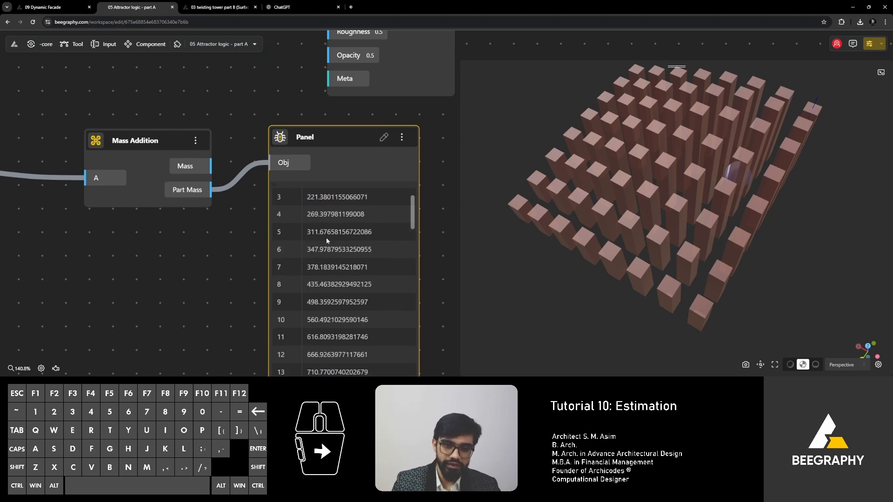
scroll(348, 253, down, 6)
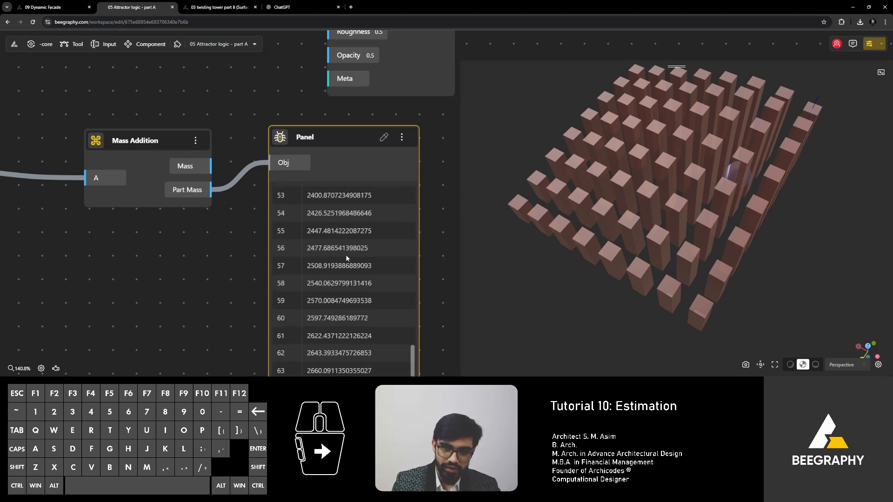
drag(339, 131, 349, 57)
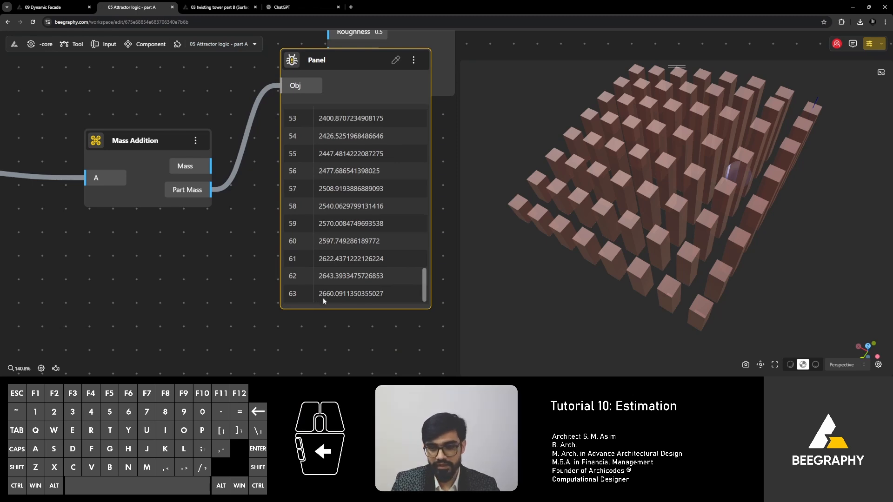
drag(212, 166, 315, 174)
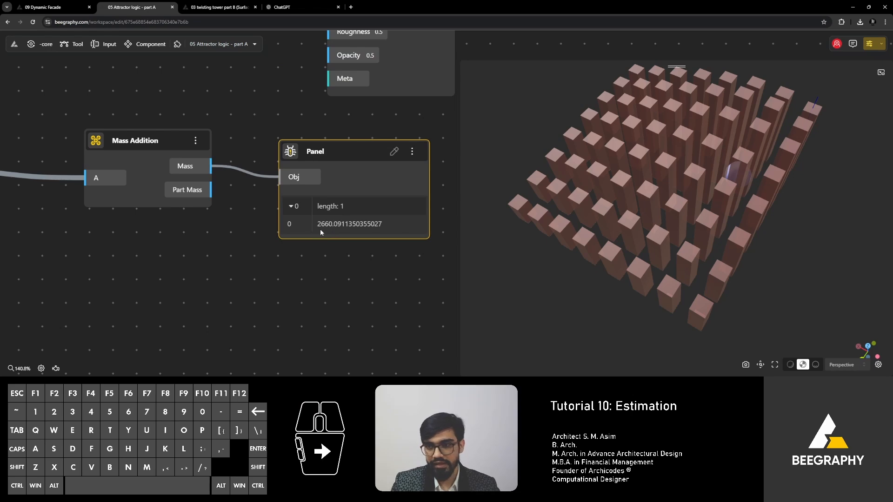
Step: Adjust the attractor's input at the start of the graph to move the attractor to a different place among the columns
scroll(320, 261, down, 5)
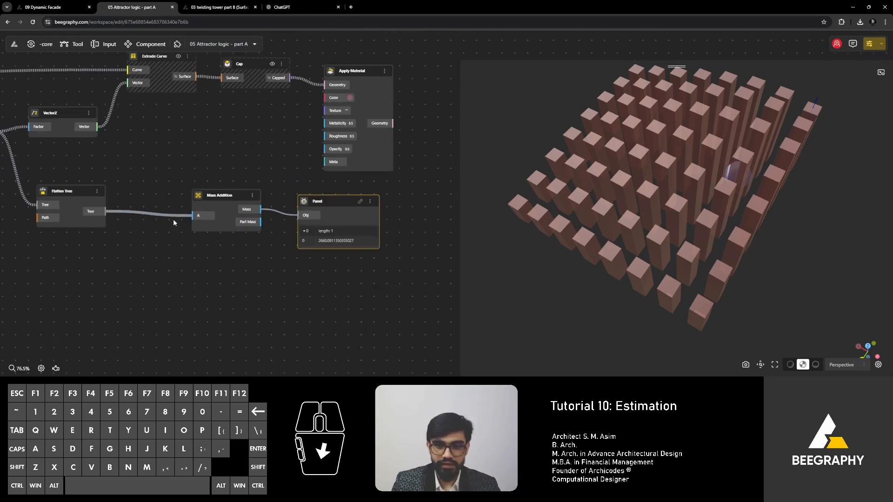
right_drag(225, 272, 372, 283)
scroll(269, 269, down, 4)
right_drag(214, 243, 628, 292)
right_drag(193, 205, 164, 225)
scroll(227, 213, up, 4)
scroll(285, 155, up, 2)
right_drag(339, 220, 261, 232)
drag(185, 153, 213, 159)
Step: Check the total column height in the Panel for the moved attractor and compare it with the columns in the model
right_drag(390, 261, 79, 174)
scroll(260, 214, down, 4)
right_drag(279, 237, 125, 233)
scroll(274, 245, up, 4)
right_drag(302, 261, 121, 248)
scroll(248, 265, up, 4)
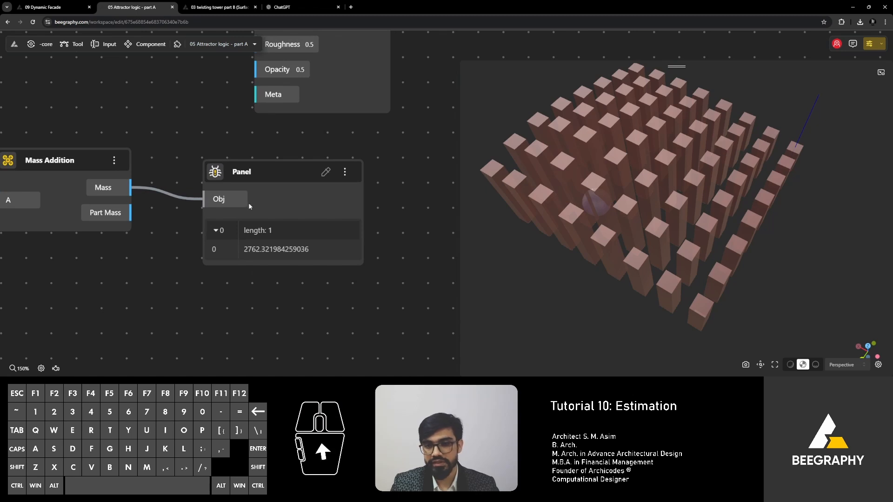
click(255, 173)
right_drag(261, 275, 243, 215)
drag(294, 195, 291, 208)
mouse_move(623, 279)
mouse_down()
mouse_move(655, 278)
mouse_move(613, 280)
mouse_move(618, 287)
mouse_up()
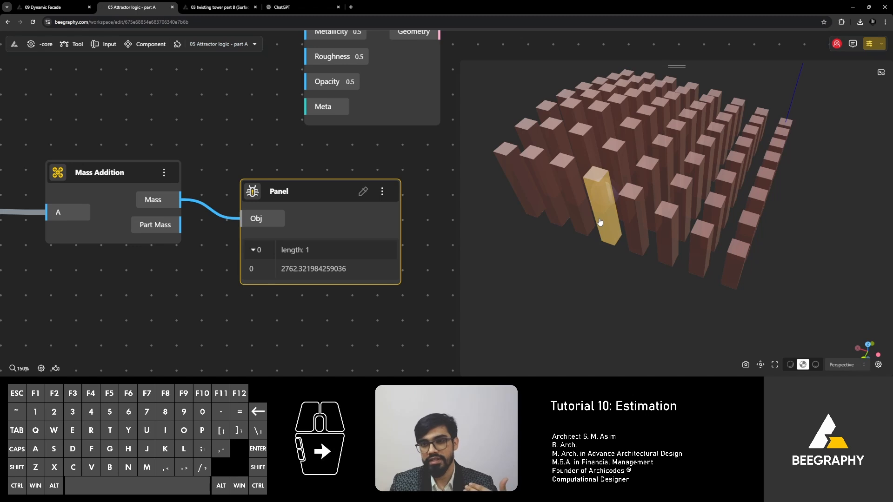
Step: Switch to ChatGPT and begin a prompt asking for the cost of a steel hollow section
click(289, 8)
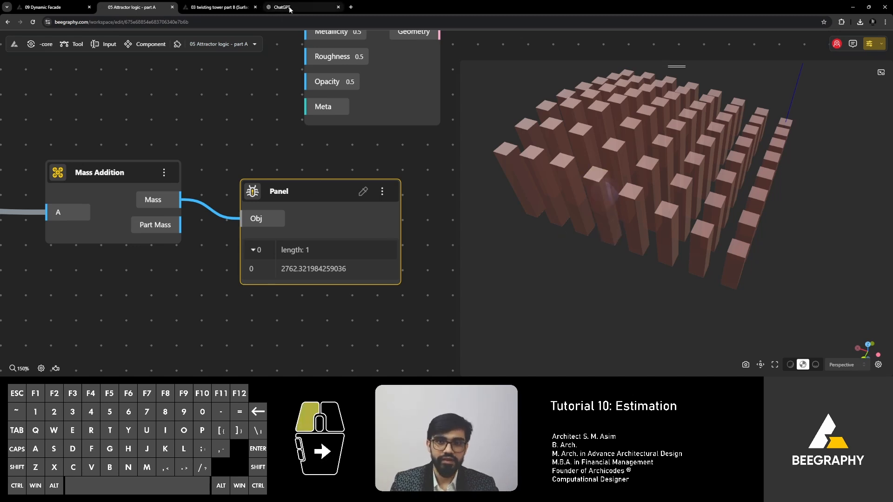
click(379, 201)
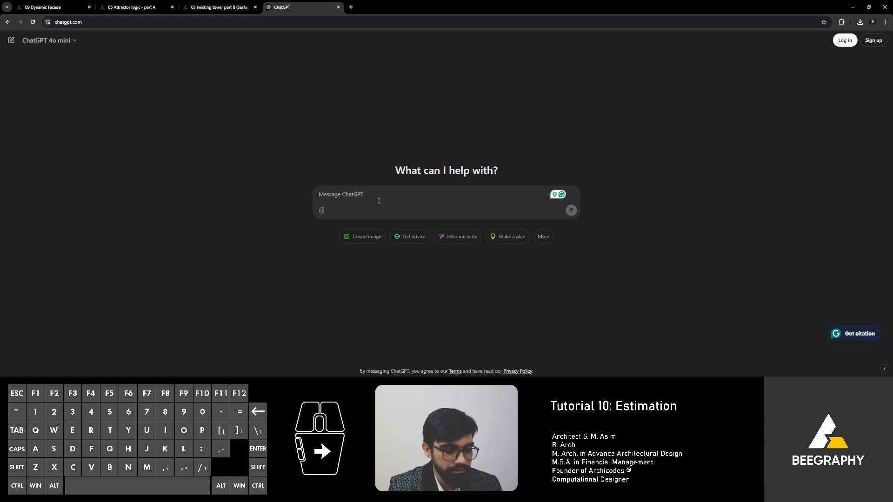
text(give us a)
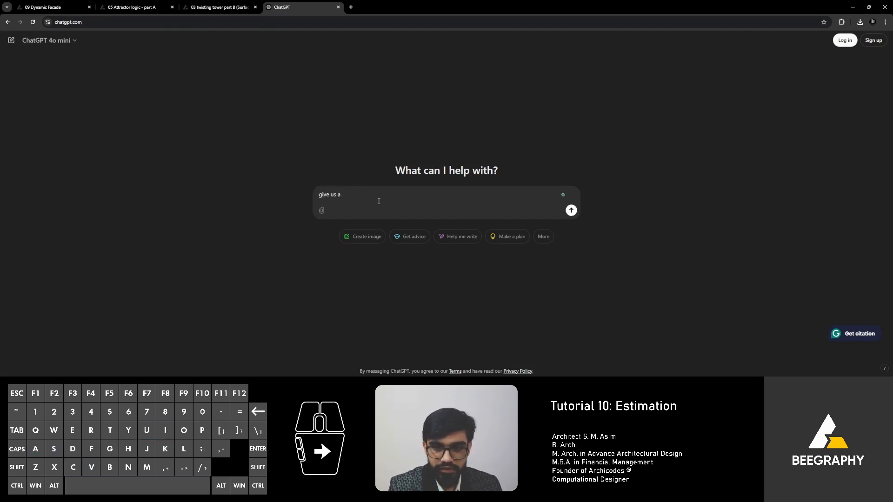
key(BackSpace)
text(the cost of )
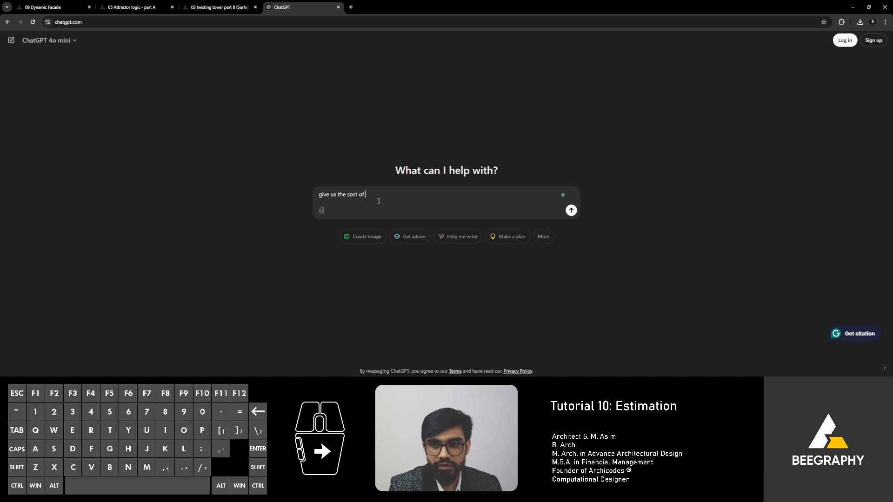
text(stee)
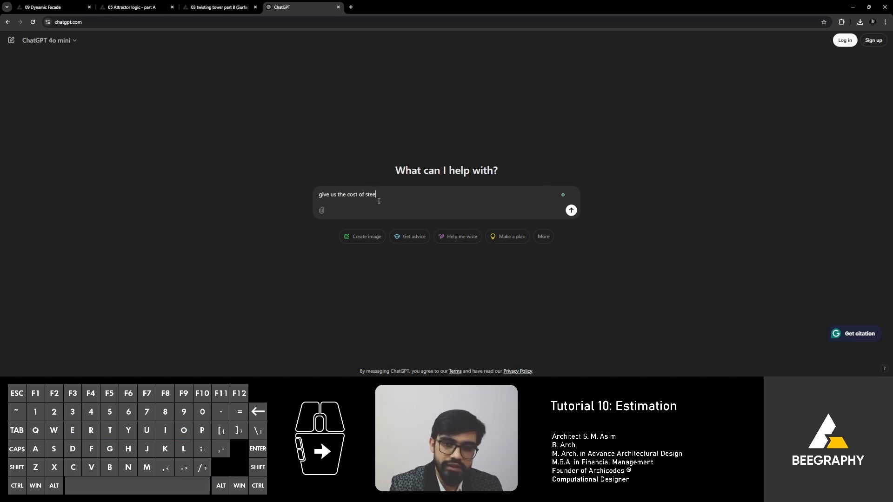
text(l hollow sect)
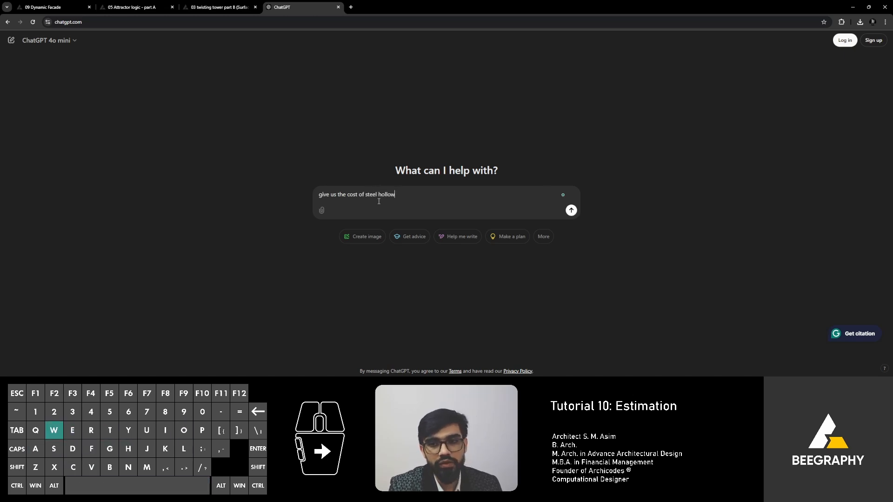
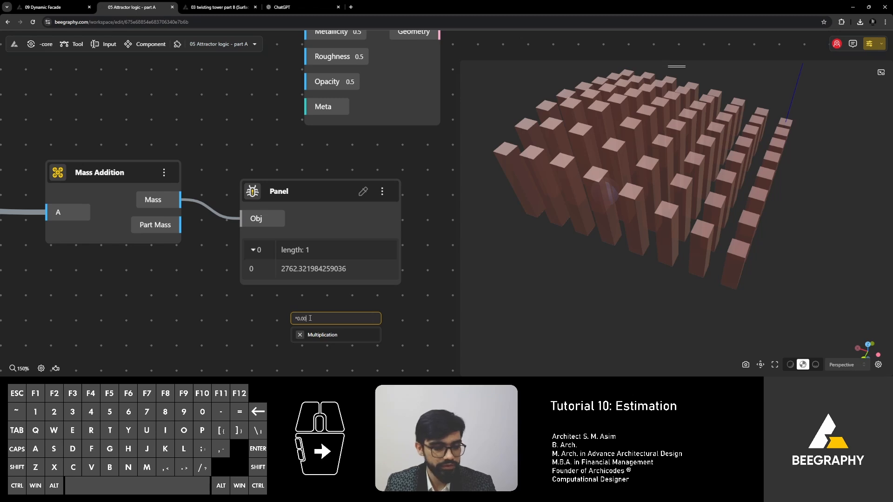
Step: Add a Multiplication node with B set to 0.0044 and feed Mass Addition's Mass output into its A input
key(Return)
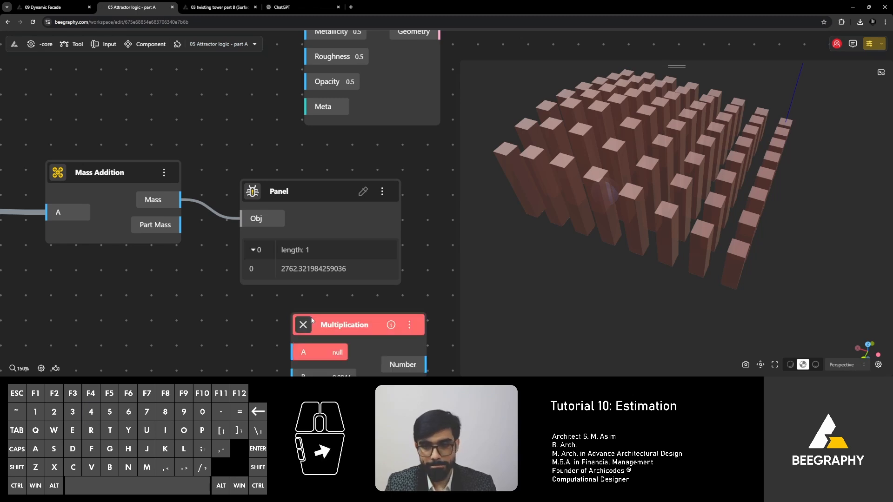
scroll(252, 243, down, 4)
drag(220, 226, 293, 292)
drag(295, 223, 392, 243)
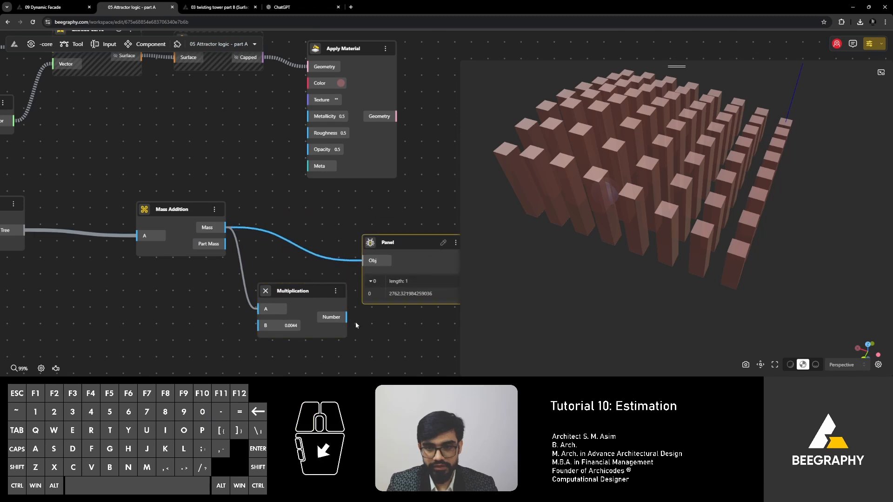
Step: Connect the Multiplication node's Number output to the Panel and place the node between Mass Addition and the Panel
drag(346, 317, 367, 261)
right_drag(372, 316, 337, 316)
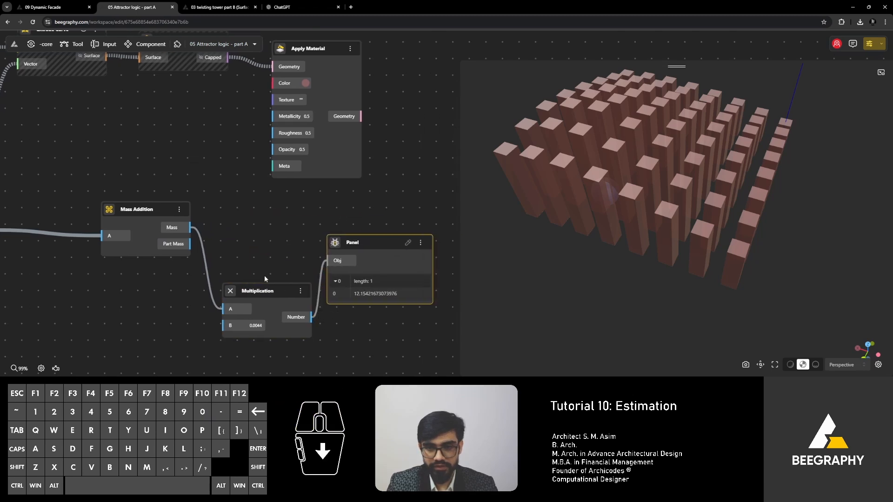
drag(266, 291, 259, 272)
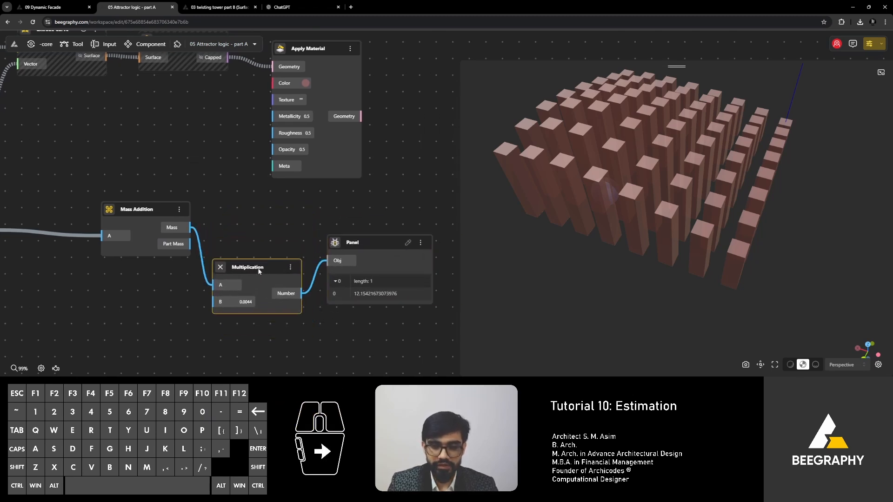
Step: Review ChatGPT's cost per centimetre calculation, glance at the 09 Dynamic Facade project, and return to the cost Panel in 05 Attractor logic - part A
click(282, 7)
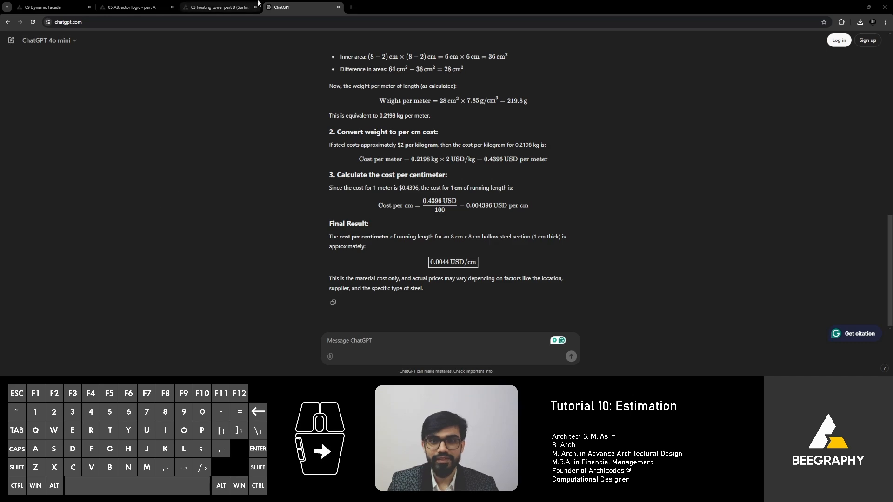
click(125, 7)
click(39, 9)
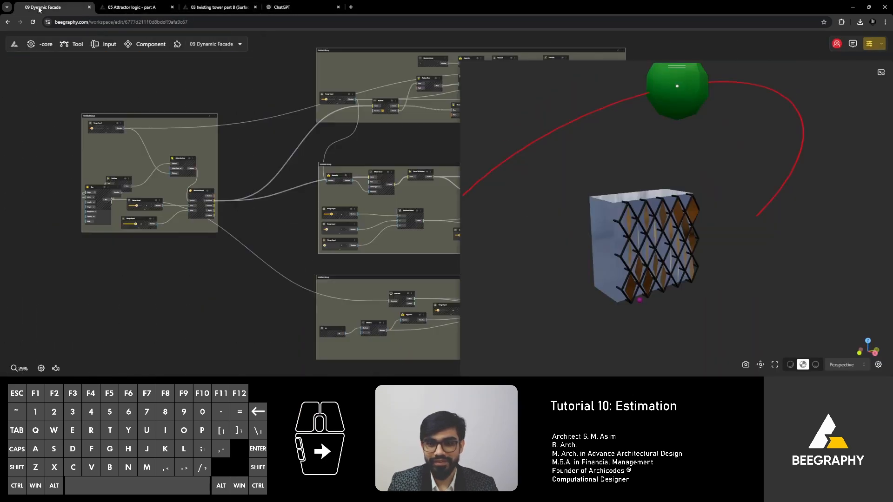
click(112, 8)
right_drag(353, 238, 296, 219)
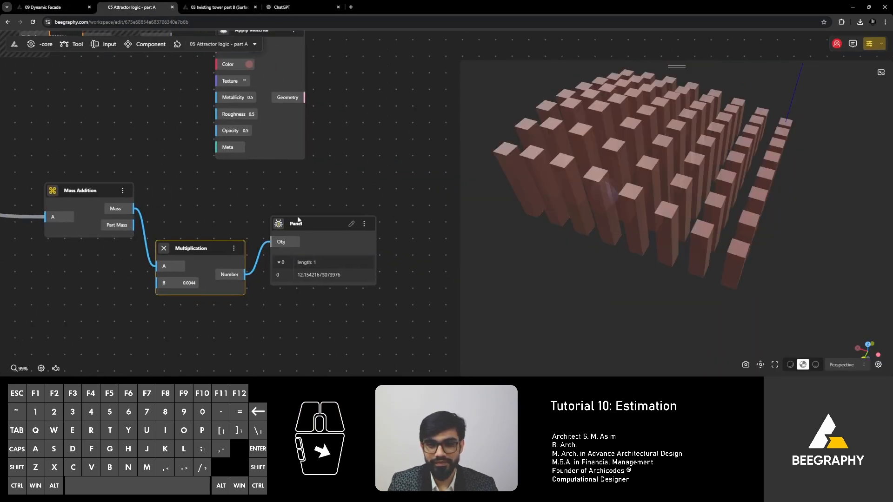
Step: Rearrange the Panel, Multiplication and Mass Addition nodes into a tidy chain beneath the Apply Material node
drag(312, 221, 328, 242)
drag(201, 248, 208, 226)
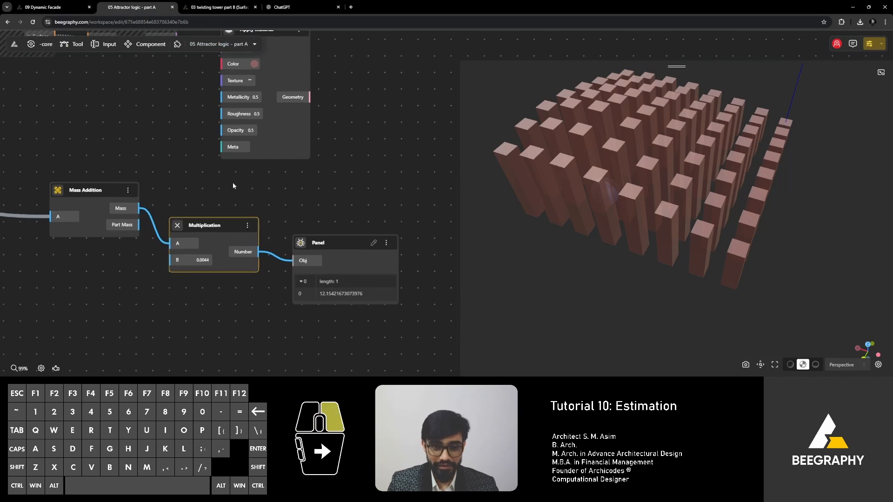
scroll(251, 191, left, 3)
drag(282, 225, 290, 208)
drag(179, 190, 178, 200)
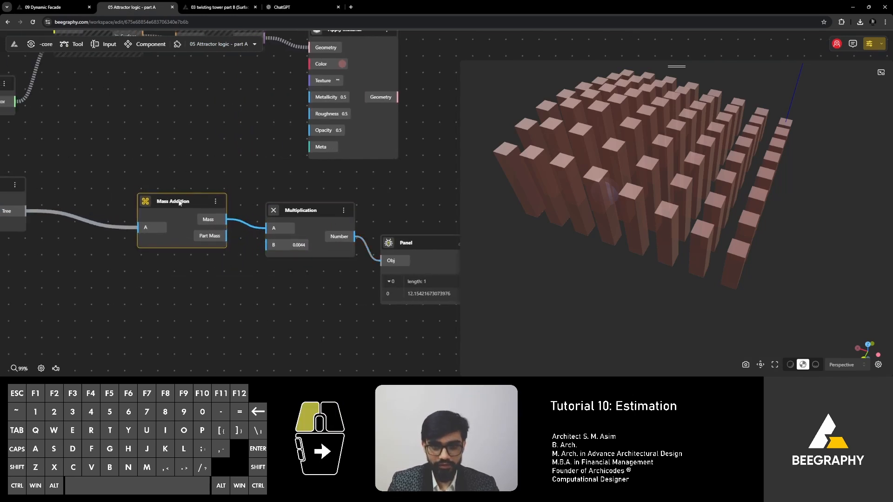
right_drag(183, 201, 226, 205)
scroll(246, 170, down, 3)
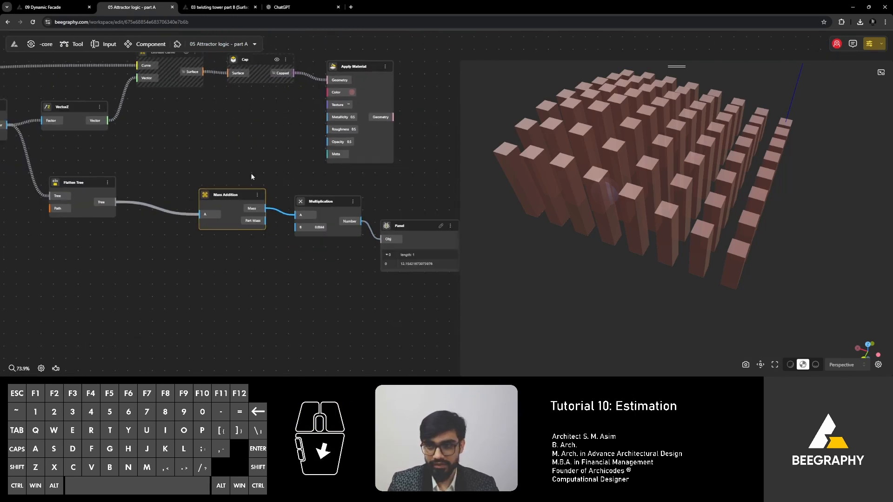
right_drag(244, 254, 284, 241)
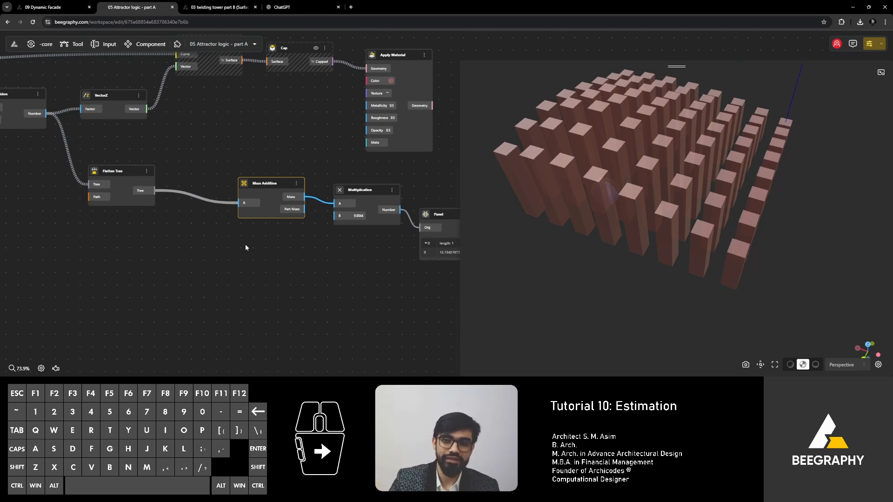
scroll(246, 247, down, 3)
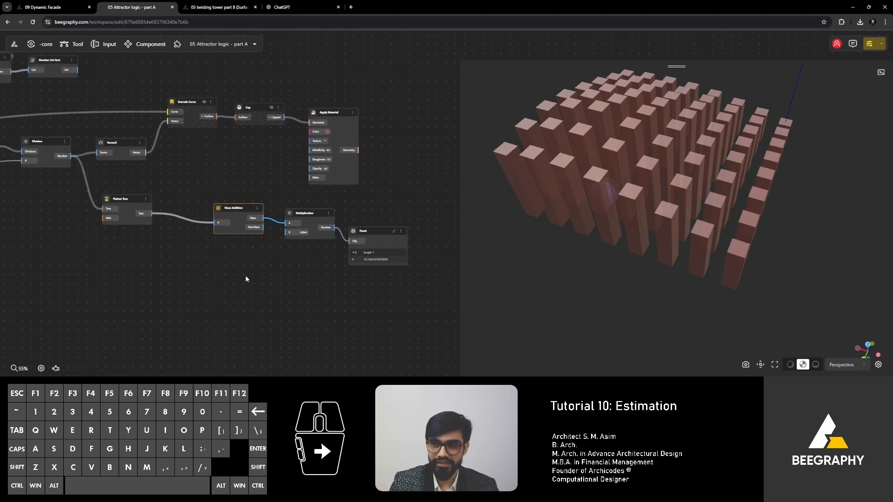
Step: Add a Solid Volume node in the empty canvas area below the Mass Addition chain
right_drag(200, 266, 211, 273)
double_click(197, 287)
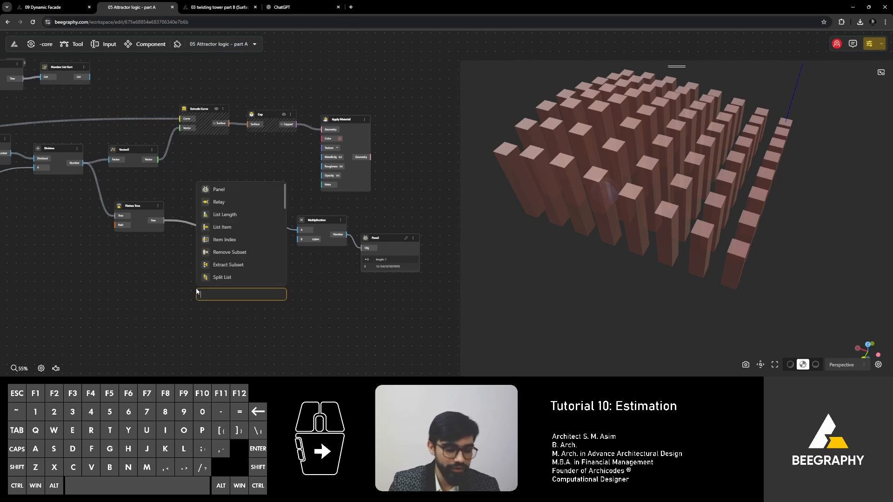
text(volume)
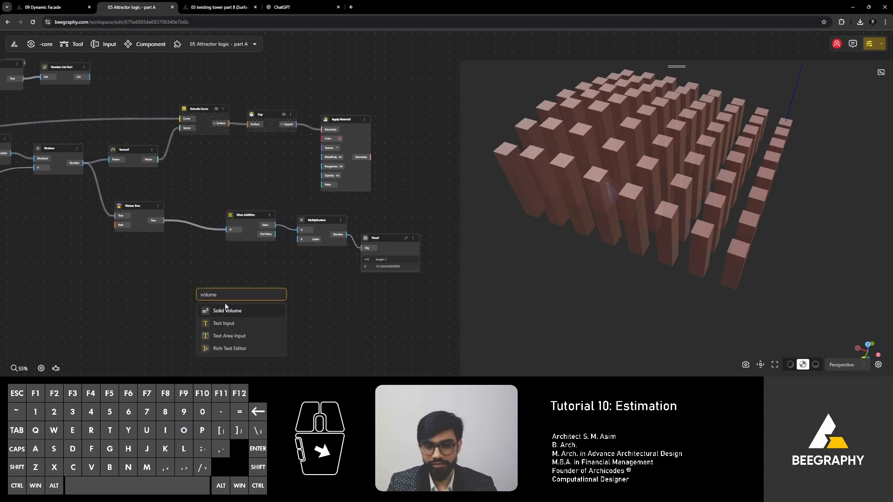
click(241, 313)
right_drag(205, 278, 281, 264)
scroll(278, 279, up, 3)
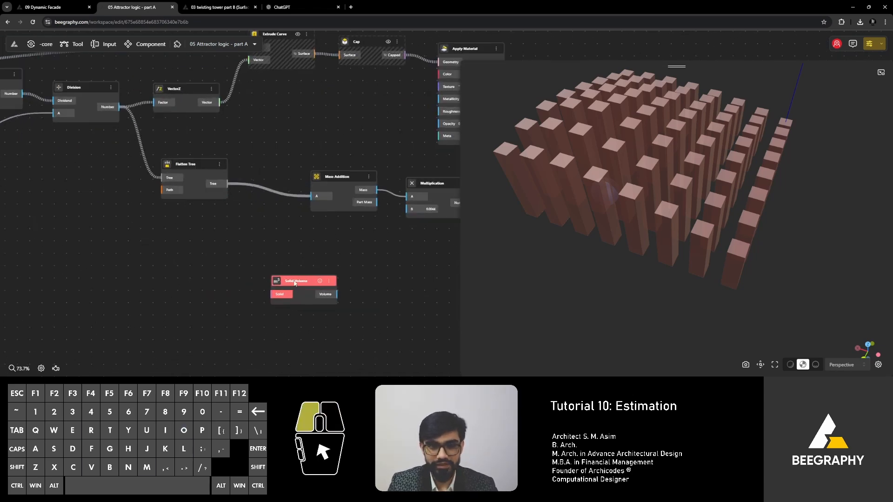
Step: Move the Solid Volume node to the free space above Apply Material, close to the Cap node
drag(291, 281, 162, 222)
right_drag(248, 246, 369, 282)
scroll(255, 259, down, 2)
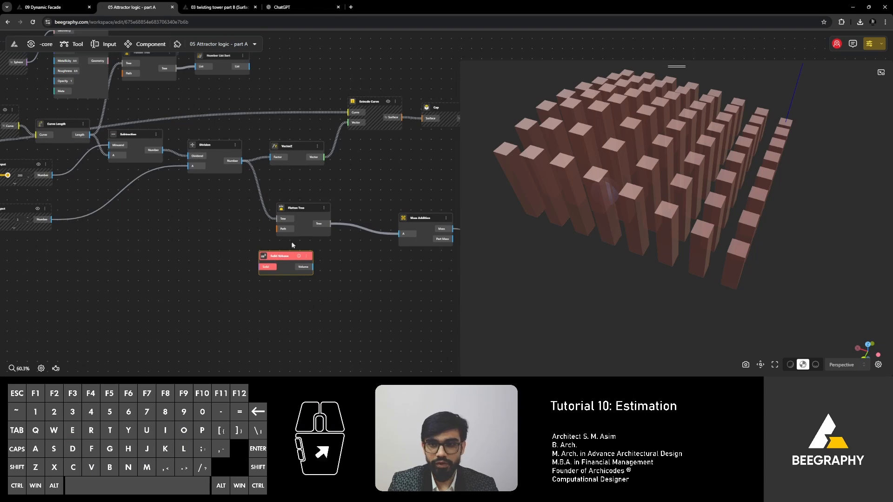
right_drag(293, 242, 202, 261)
drag(201, 271, 416, 85)
right_drag(411, 96, 271, 164)
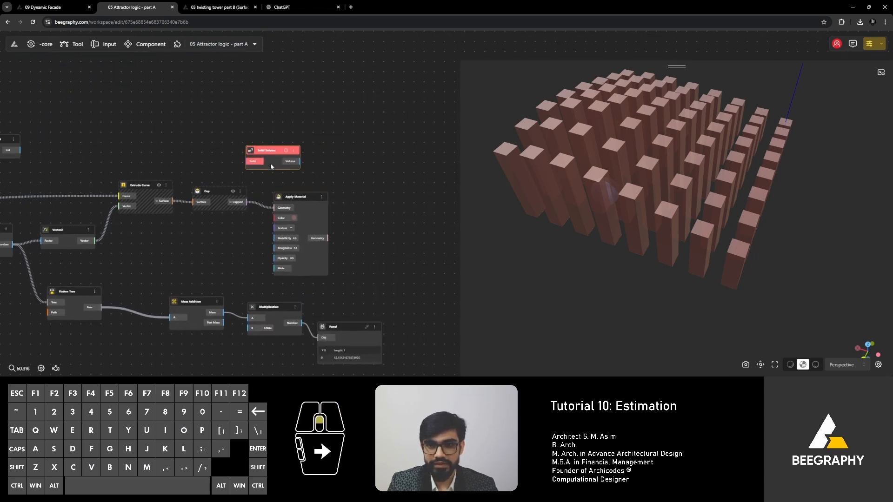
scroll(271, 166, up, 5)
drag(242, 148, 288, 148)
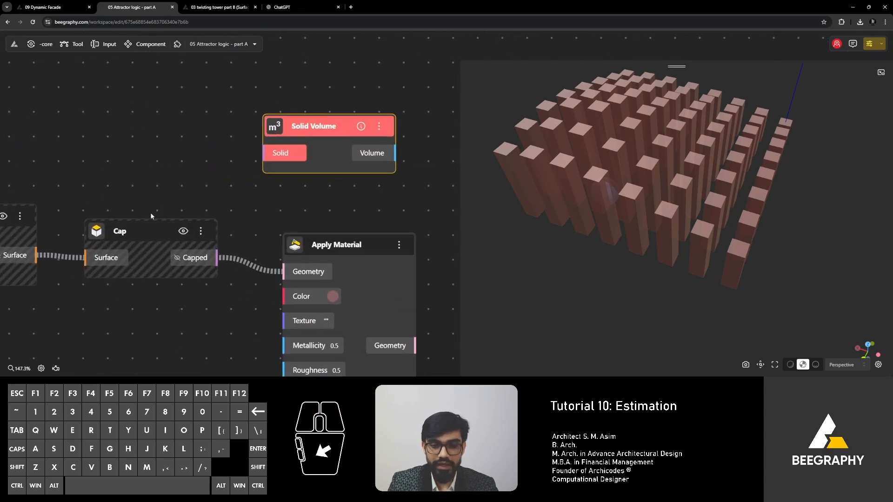
Step: Connect the Cap node's Capped output to Solid Volume's Solid input
click(144, 230)
right_drag(128, 199, 226, 198)
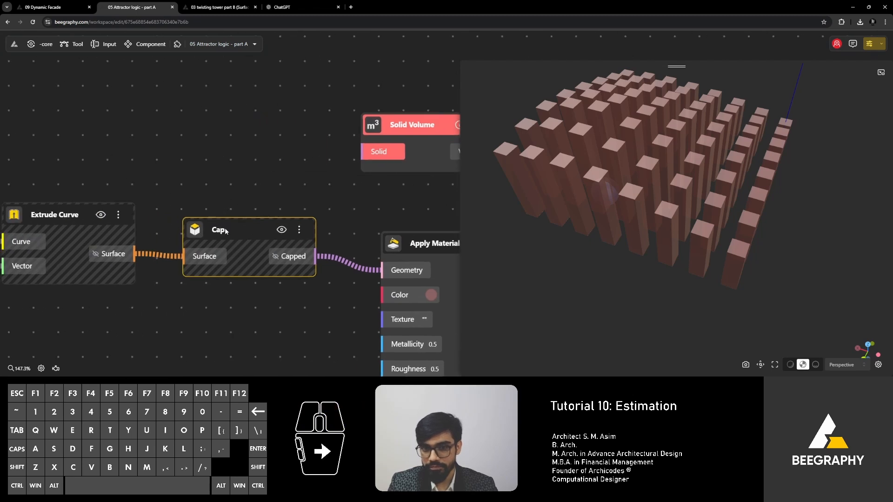
mouse_move(226, 231)
mouse_down()
mouse_move(231, 226)
mouse_move(214, 231)
mouse_up()
drag(303, 256, 360, 152)
click(316, 179)
scroll(307, 264, up, 1)
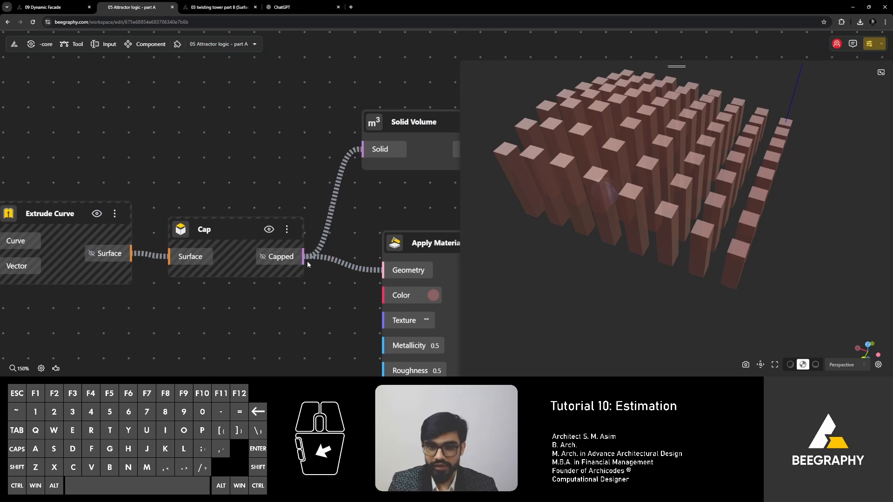
Step: Try to feed Extrude Curve's uncapped Surface output into Solid Volume's Solid input
right_drag(51, 209, 244, 215)
drag(245, 217, 224, 207)
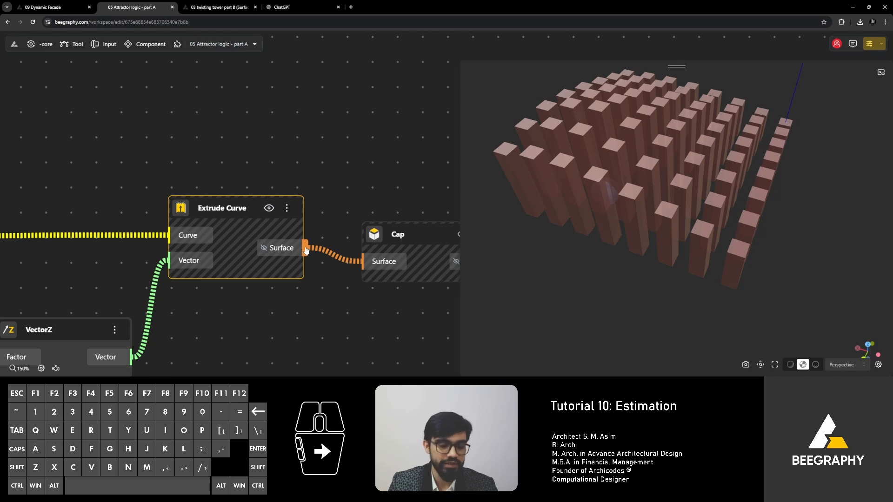
scroll(305, 250, down, 1)
right_drag(300, 244, 129, 300)
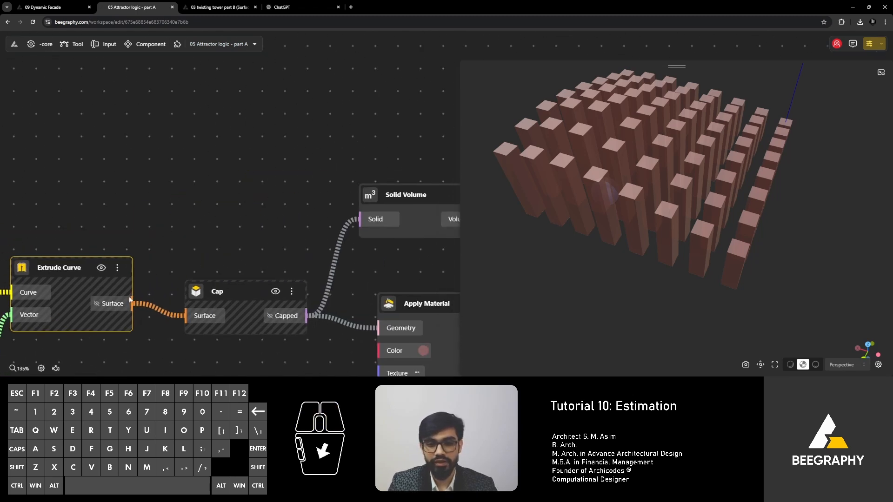
drag(131, 302, 360, 220)
right_drag(355, 253, 263, 255)
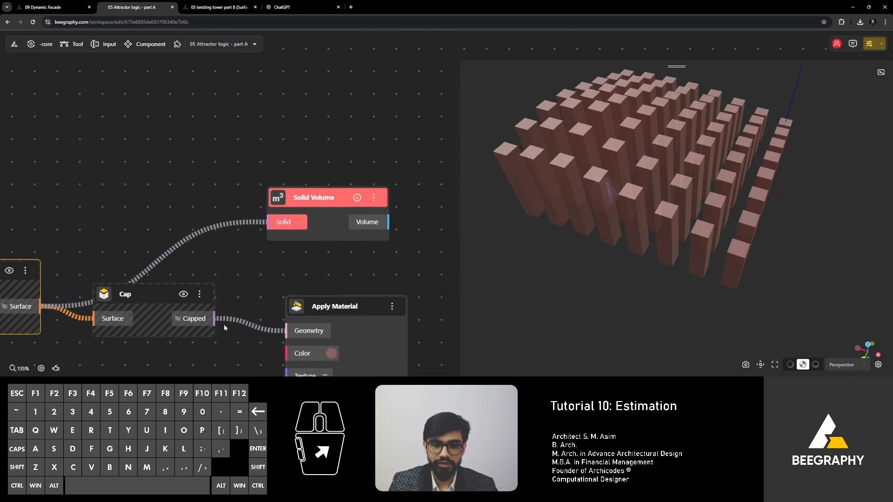
Step: Reconnect Cap's Capped output to Solid Volume's Solid input and move Solid Volume further above Apply Material
drag(215, 319, 268, 222)
right_drag(339, 274, 280, 266)
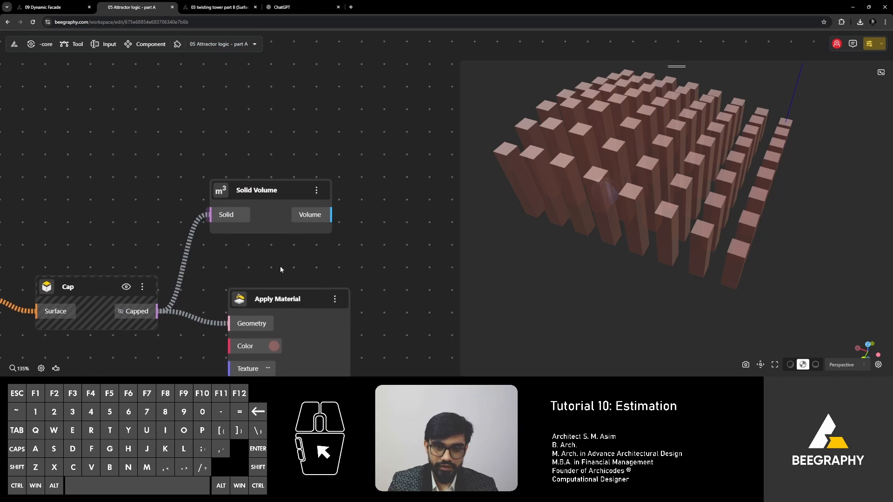
click(66, 289)
drag(270, 190, 306, 142)
Step: Inspect the volumes in branch 0.0 using a temporary Panel on Solid Volume's Volume output, and delete that Panel
right_drag(376, 168, 165, 211)
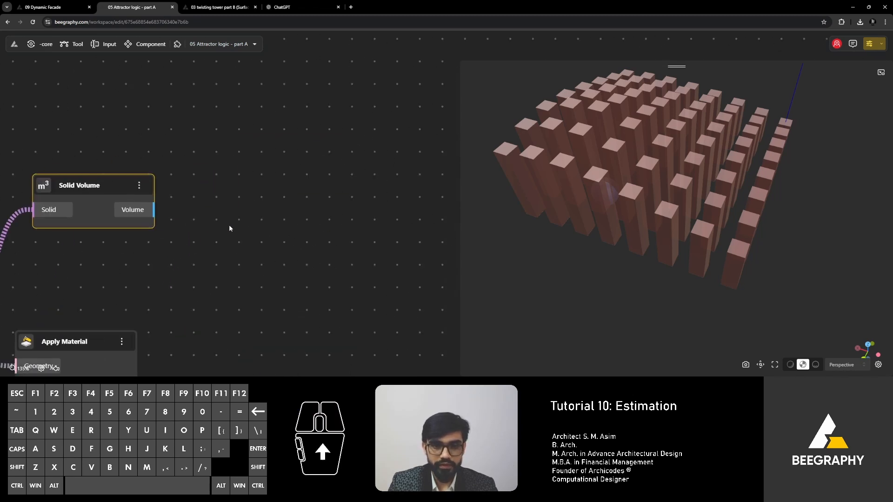
right_drag(229, 228, 286, 225)
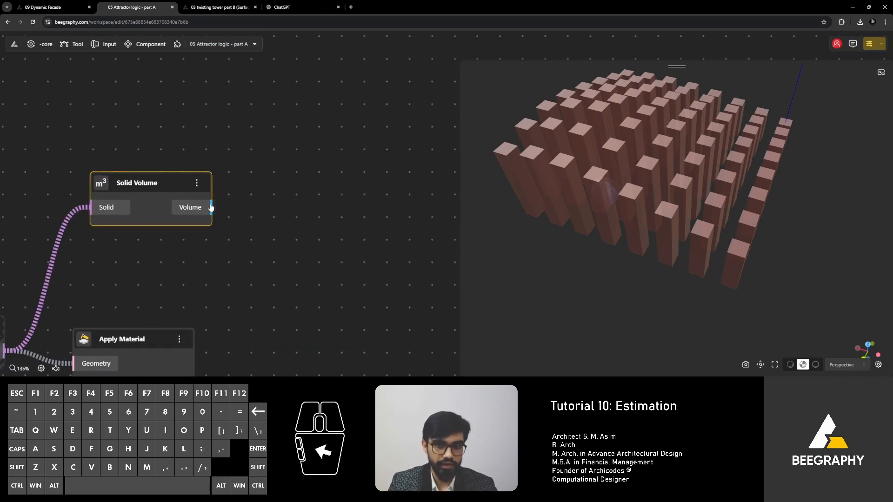
drag(210, 207, 303, 148)
click(325, 159)
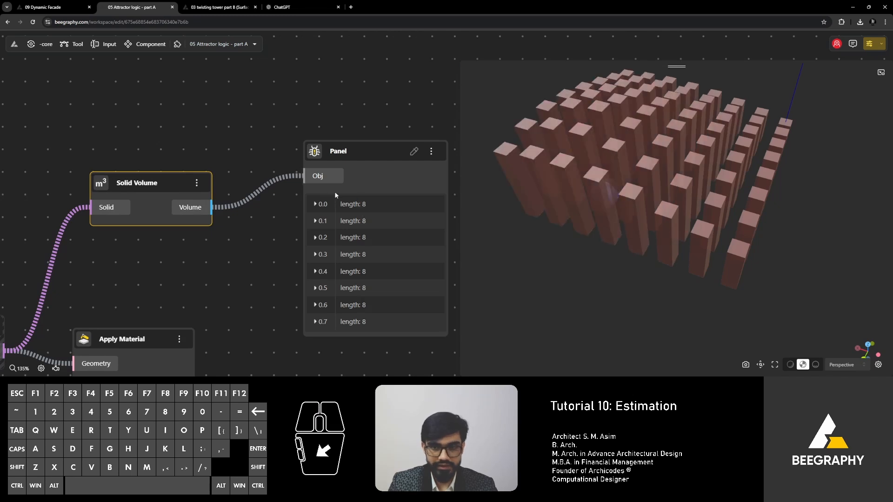
click(316, 204)
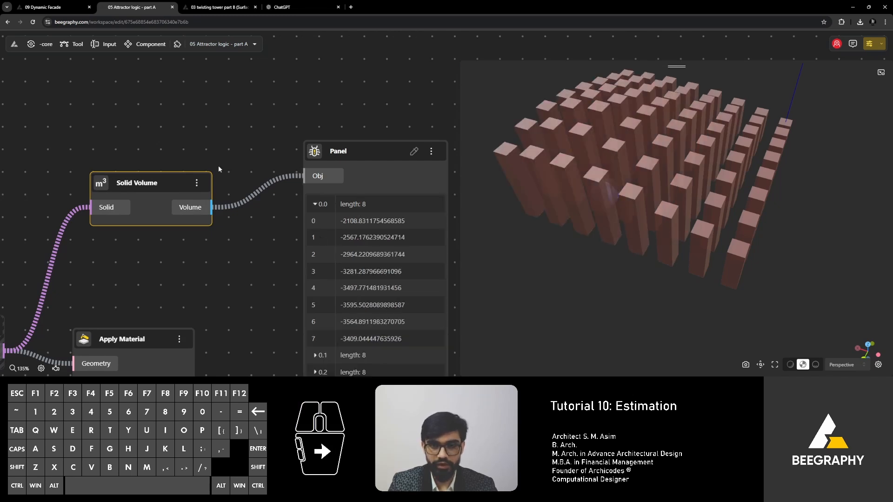
scroll(295, 164, down, 2)
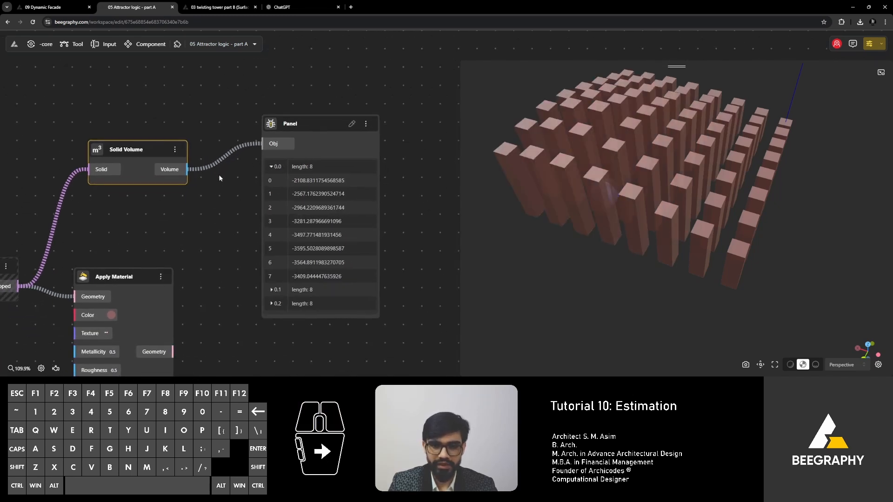
click(293, 122)
key(Delete)
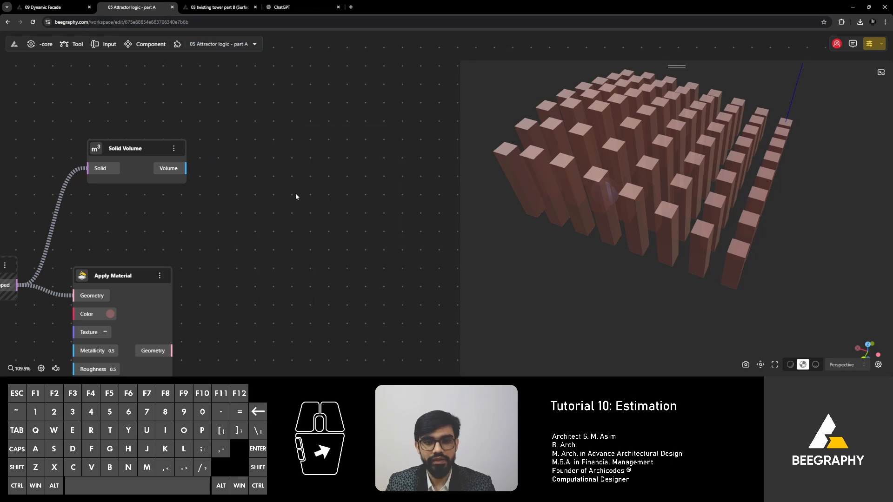
Step: Add an Opposite node beside Solid Volume and feed the Volume output into its Number input
double_click(297, 196)
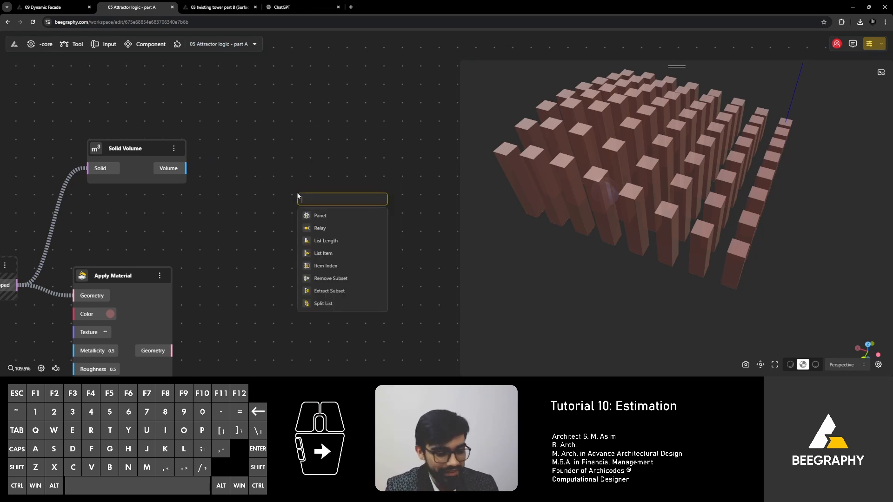
text(oppos)
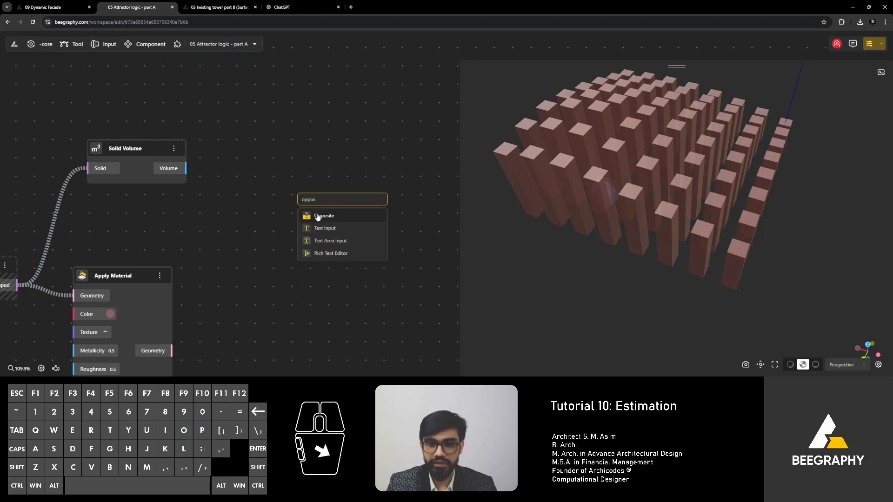
click(318, 215)
drag(314, 202, 210, 180)
middle_drag(285, 228, 189, 252)
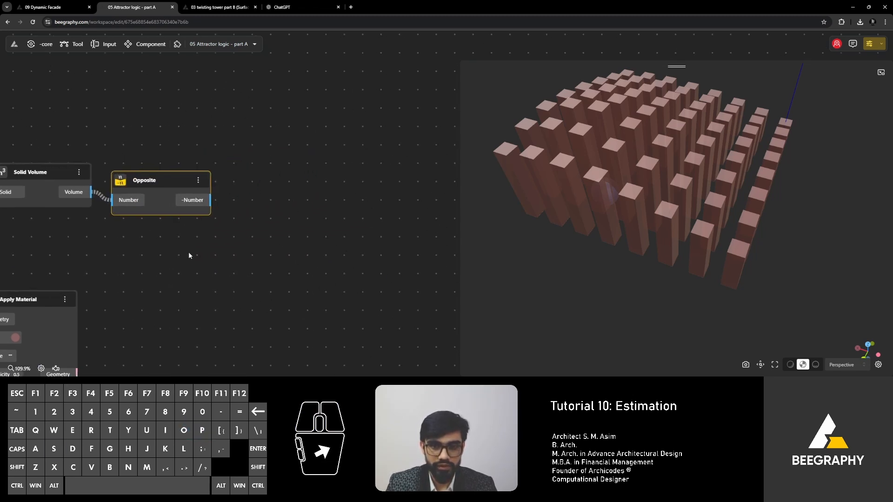
Step: Add a Flatten Tree node and connect Opposite's -Number output to its Tree input
double_click(252, 214)
text(flatte)
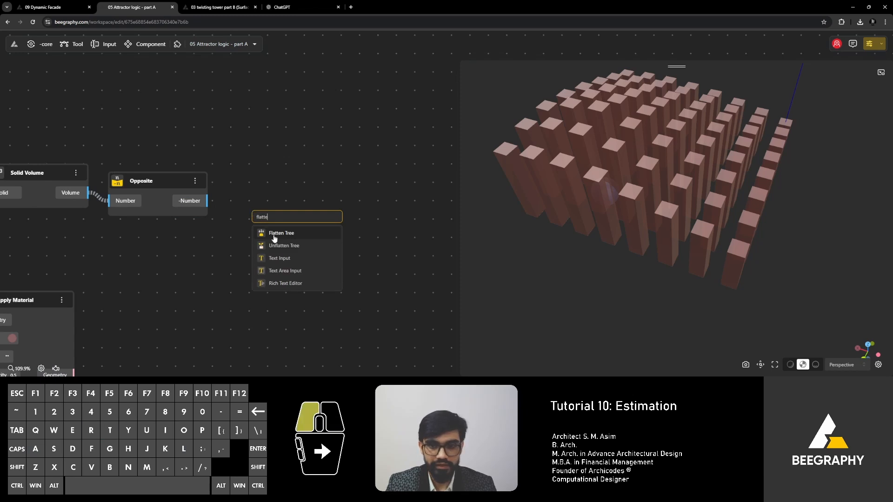
click(275, 233)
drag(206, 200, 256, 235)
Step: Add a Mass Addition node and connect the new Flatten Tree's Tree output to its A input
middle_drag(206, 229, 42, 251)
double_click(284, 251)
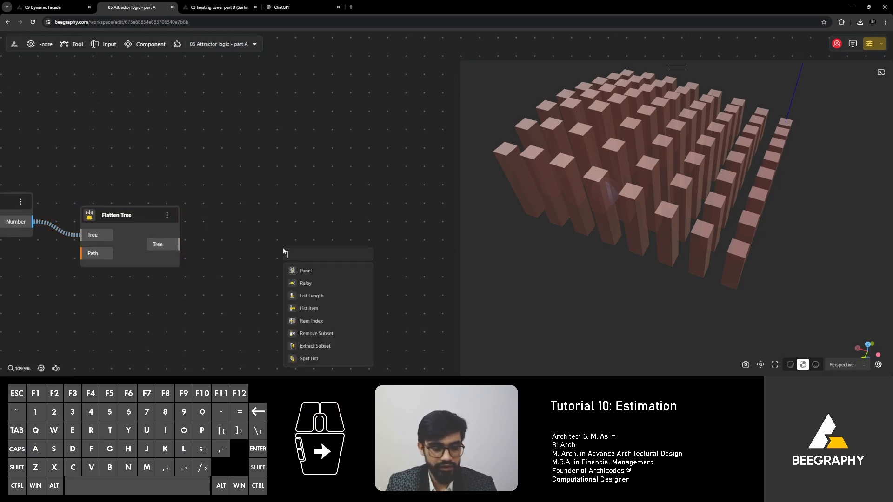
text(mass)
click(313, 271)
drag(175, 244, 289, 232)
Step: Attach a Panel to the new Mass Addition's Mass output, expand its list and place it clear of the node
middle_drag(403, 262, 258, 263)
scroll(258, 266, up, 3)
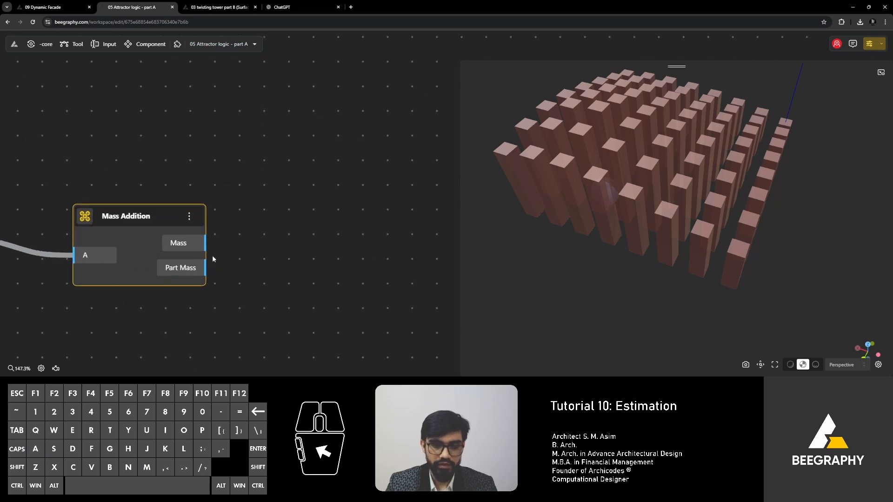
drag(205, 243, 258, 232)
click(301, 252)
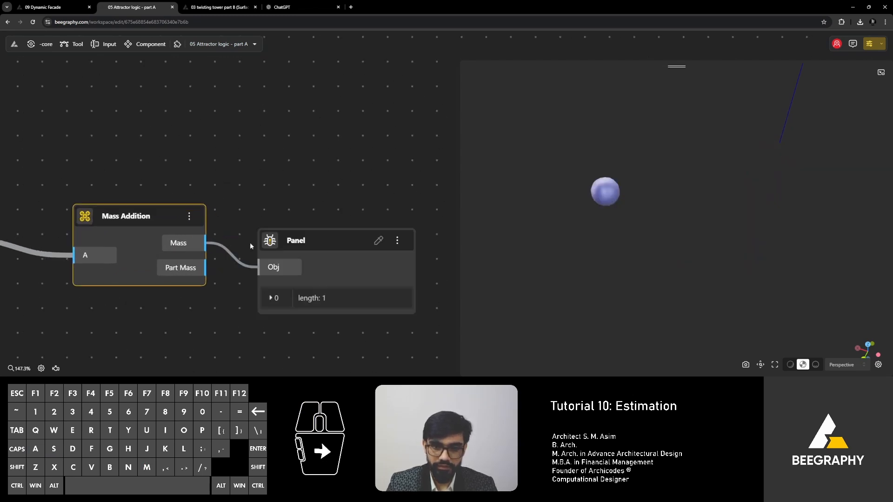
middle_drag(277, 247, 264, 202)
scroll(274, 232, down, 2)
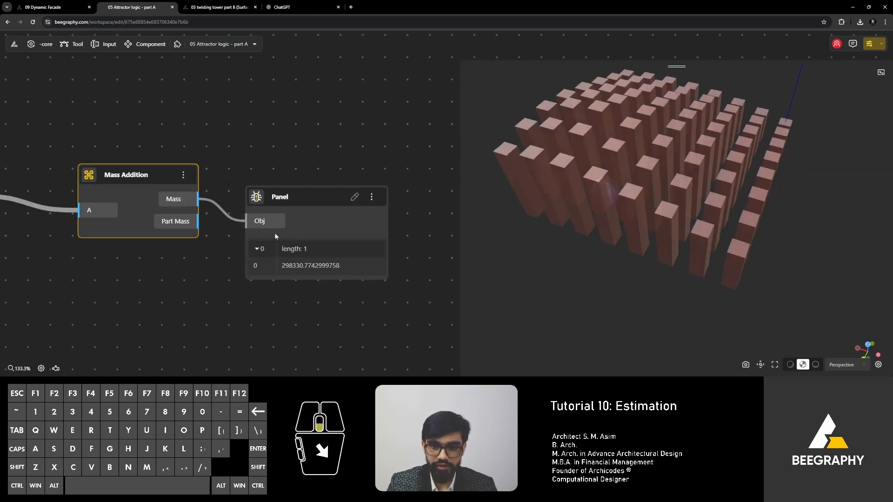
drag(285, 171, 309, 212)
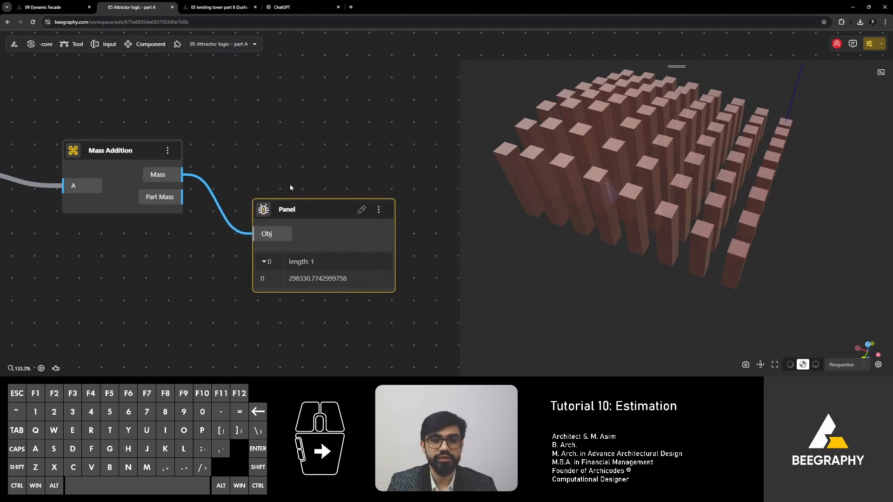
Step: Switch to ChatGPT, ask for the "cm cube to m cube conversion factor" and read the answer
click(290, 7)
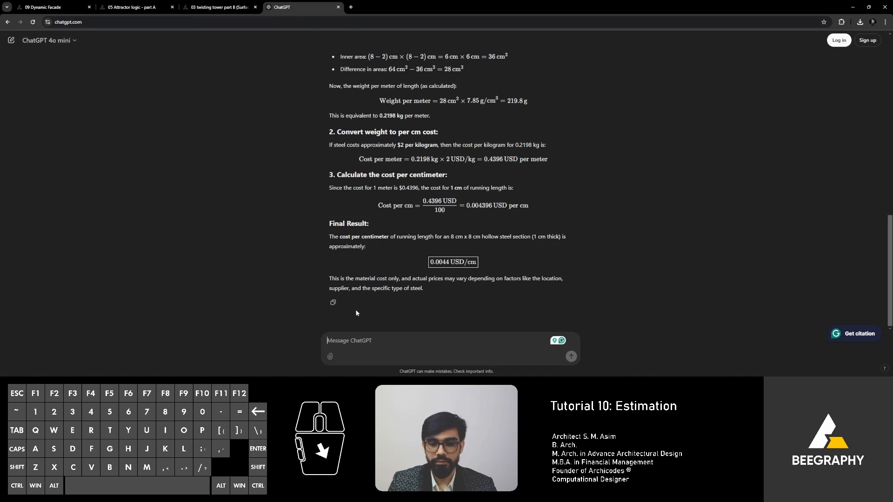
click(362, 340)
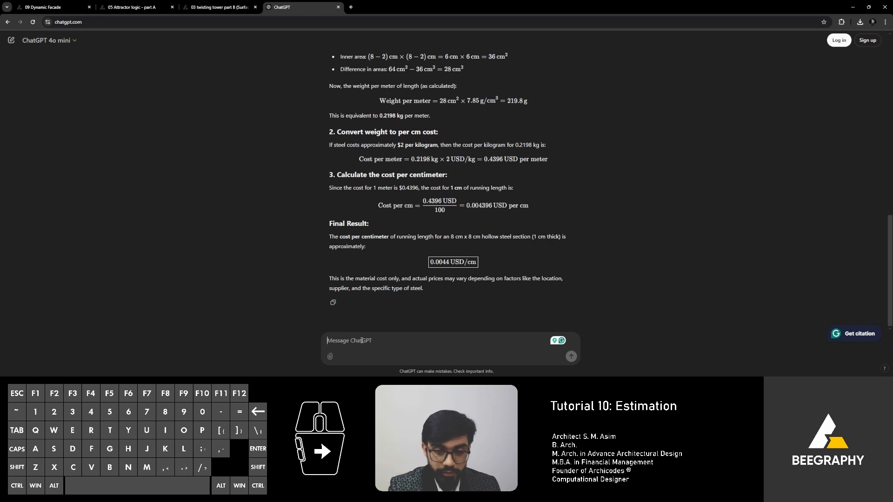
text(cm cube)
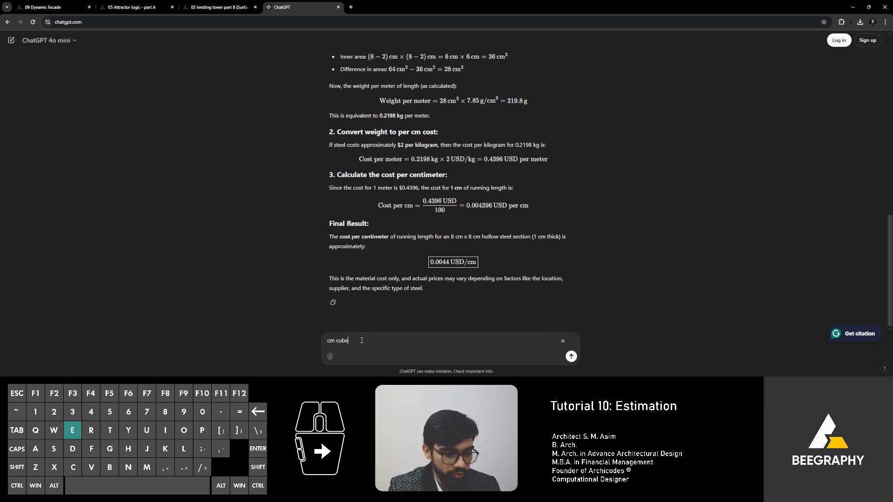
text( to m cube)
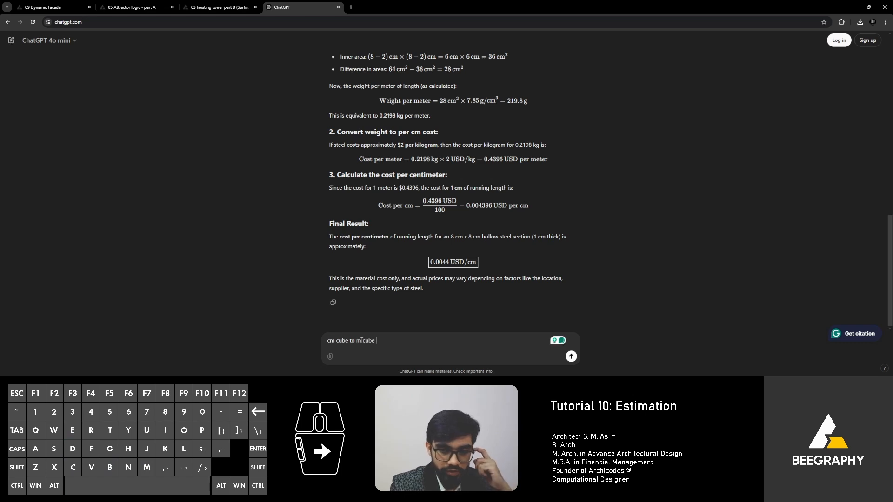
text( conversion factor)
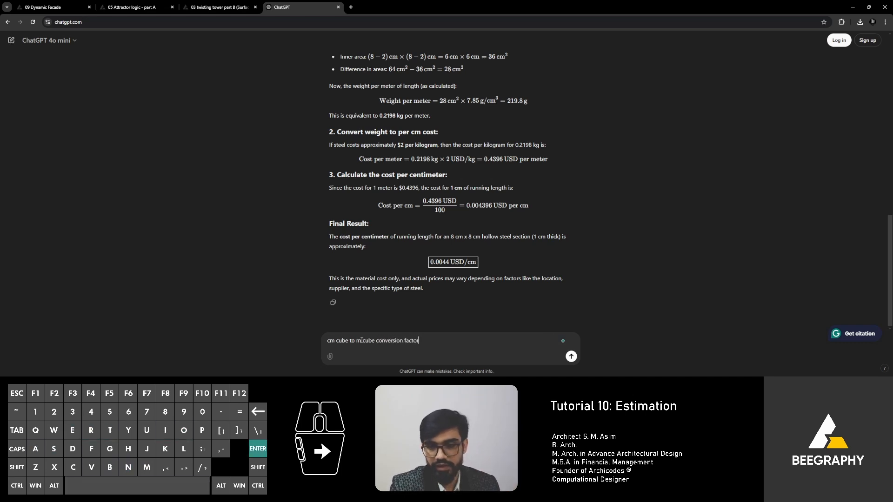
key(Return)
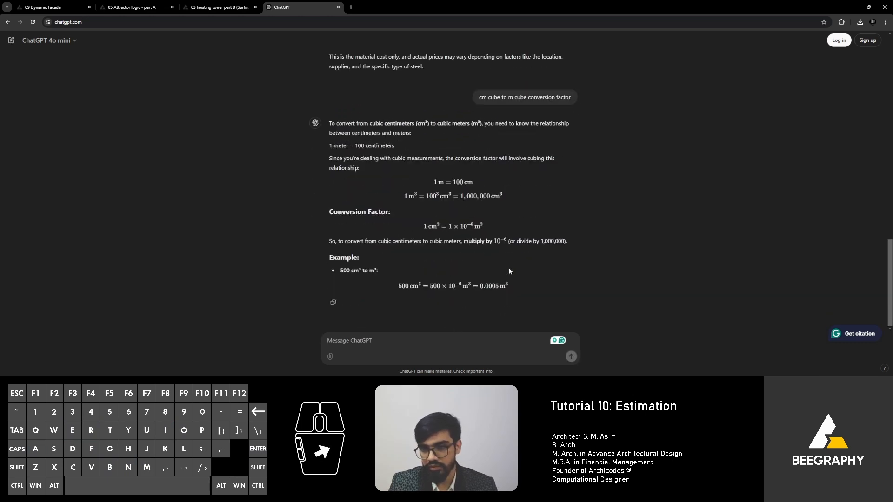
scroll(476, 289, down, 1)
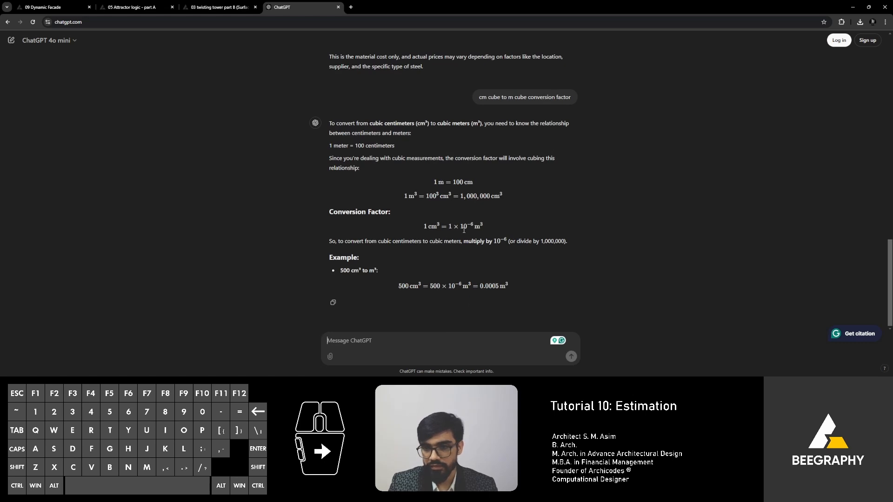
scroll(464, 230, down, 1)
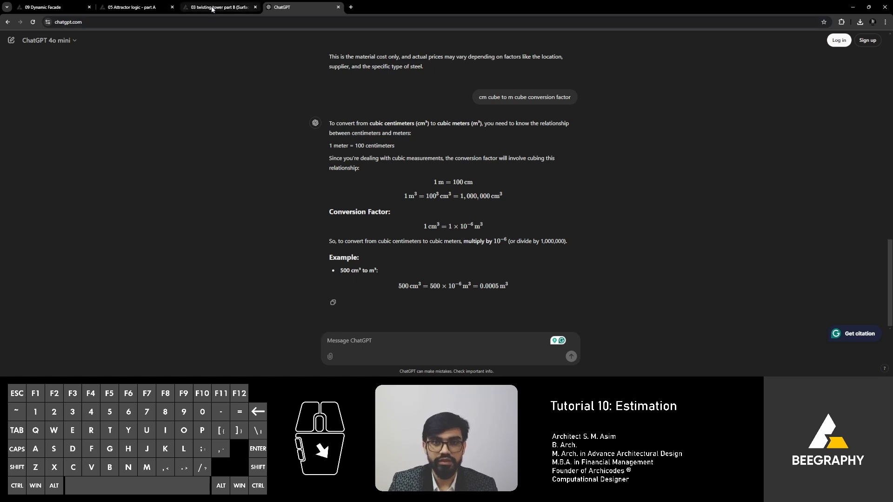
Step: Back in Beegraphy, add a Division node with divisor 1000000 and connect the volume Mass Addition's Mass output to its Dividend input
click(134, 8)
scroll(165, 136, down, 3)
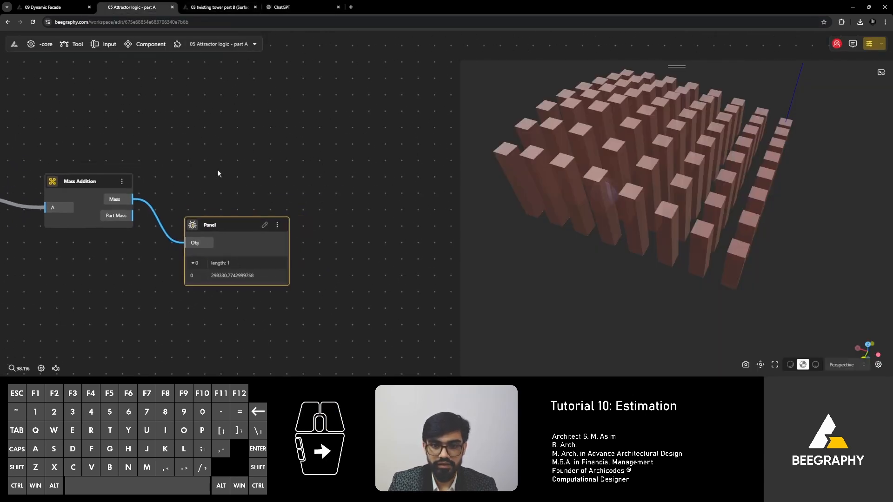
double_click(223, 169)
text(/)
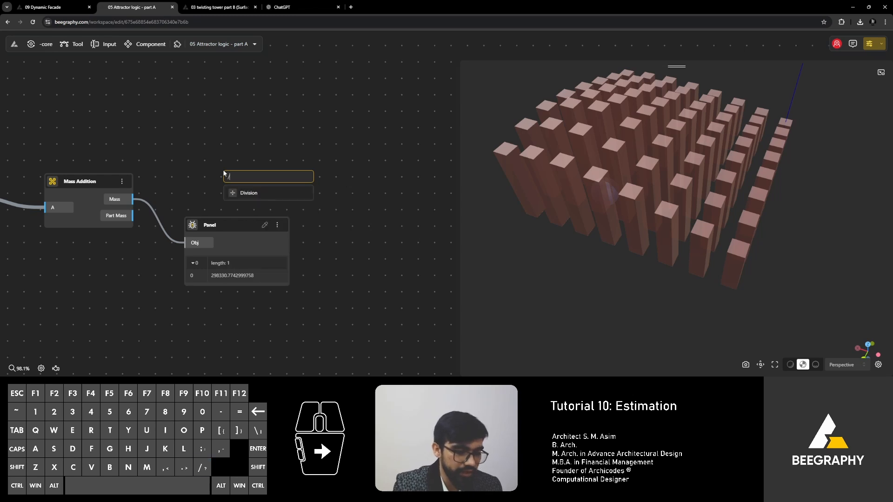
text(10000)
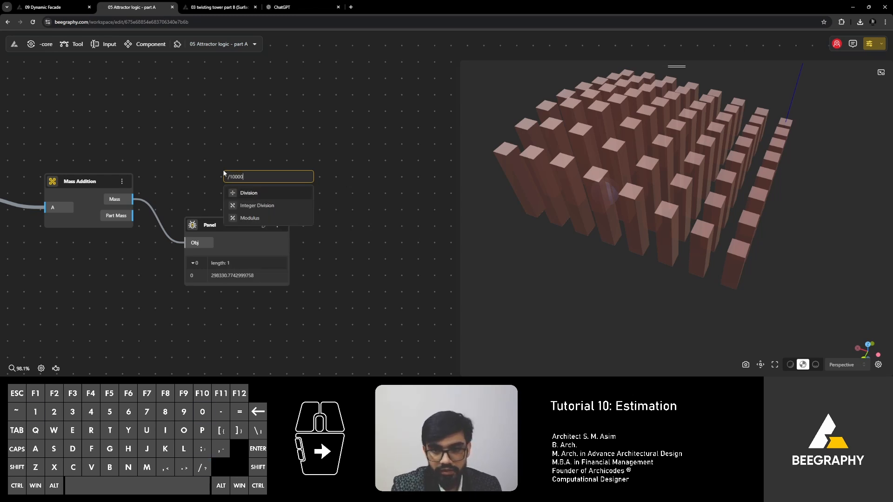
text(00)
key(Return)
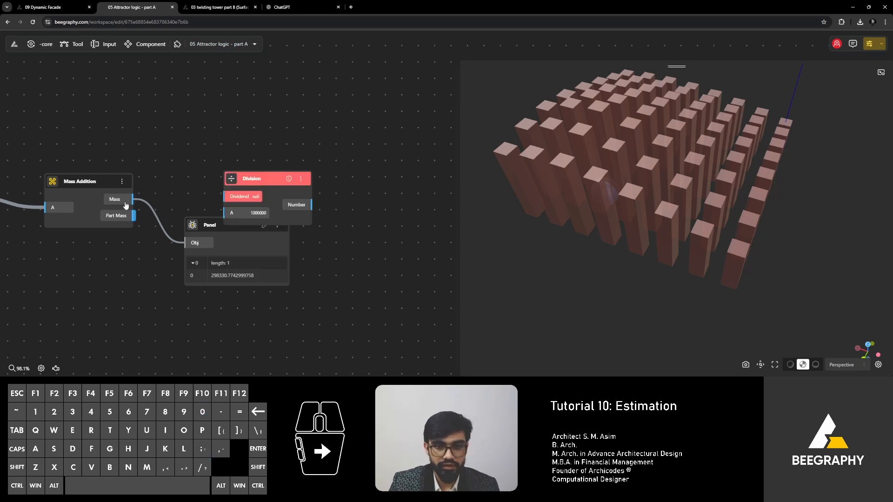
drag(132, 200, 226, 196)
Step: Move the Panel clear of the Division node and connect Division's Number output to the Panel's Obj input
drag(209, 228, 398, 252)
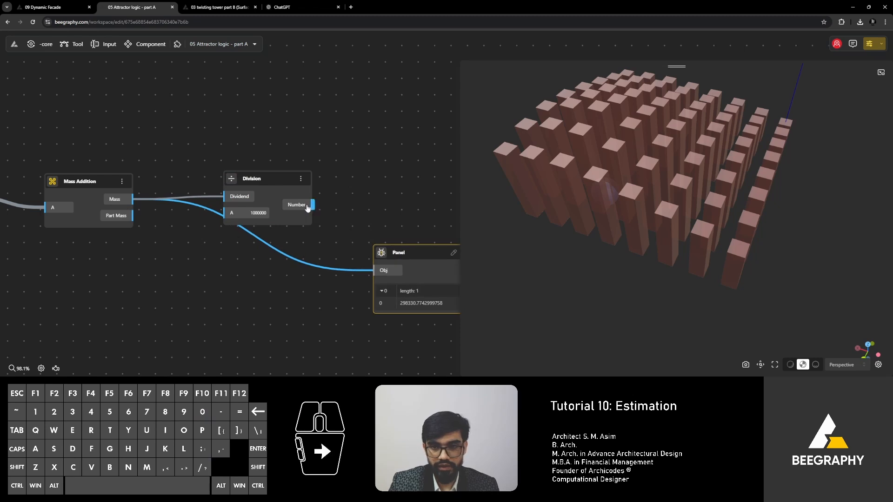
drag(307, 208, 383, 271)
right_drag(383, 270, 318, 260)
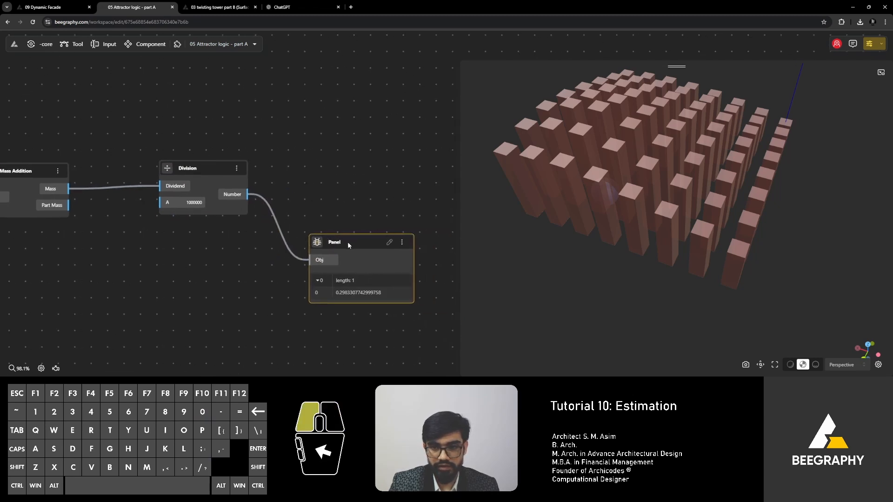
drag(347, 242, 339, 235)
right_drag(313, 199, 281, 206)
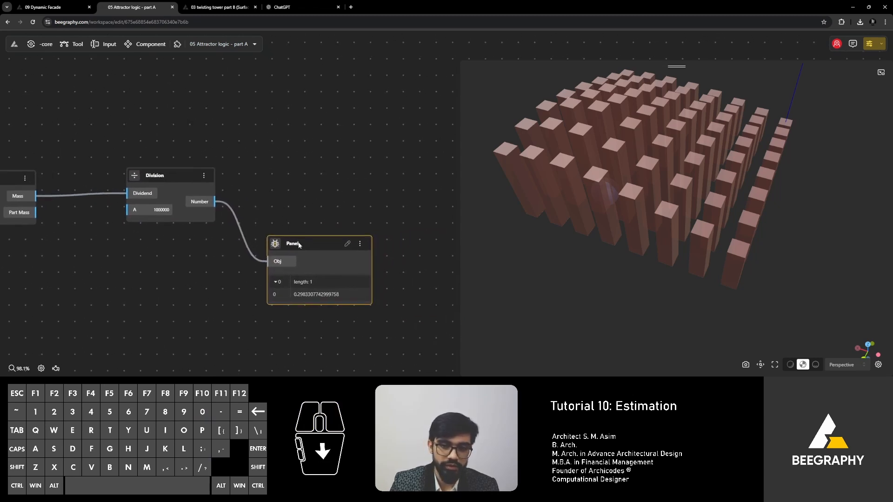
drag(299, 245, 294, 239)
Step: Switch to ChatGPT and ask for the "density of ss"
click(296, 7)
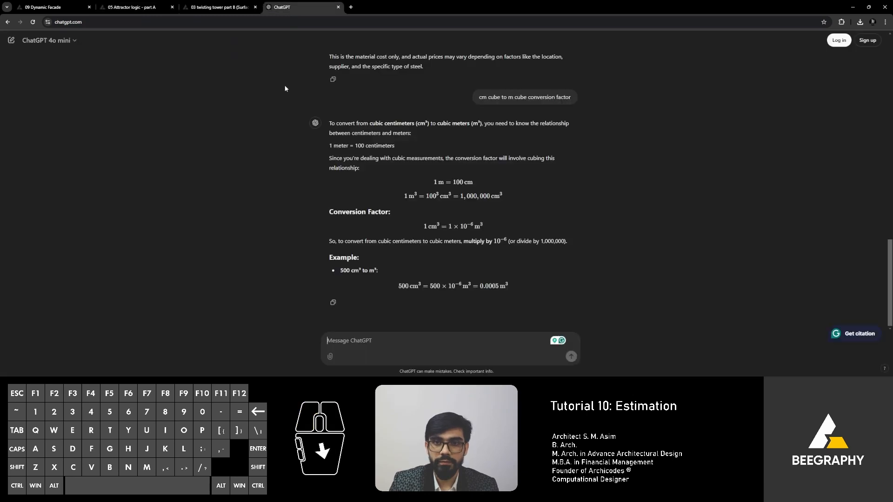
click(363, 341)
text(densi)
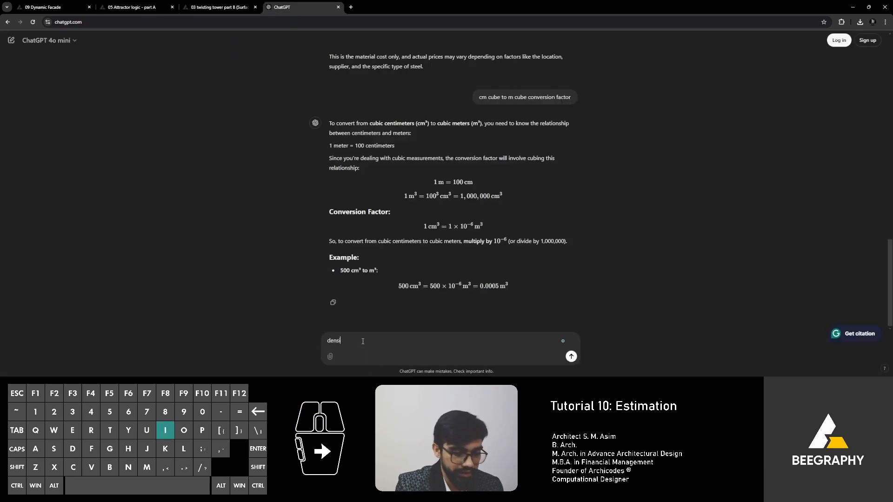
text(ty of ss)
key(Return)
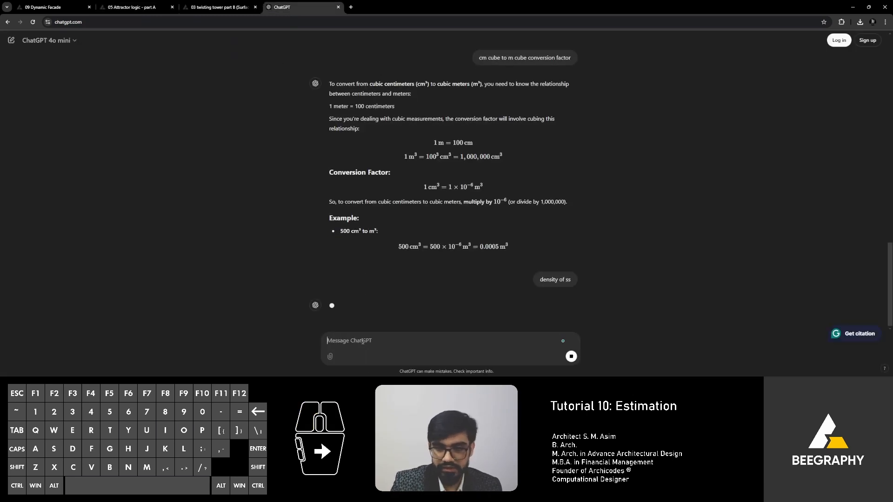
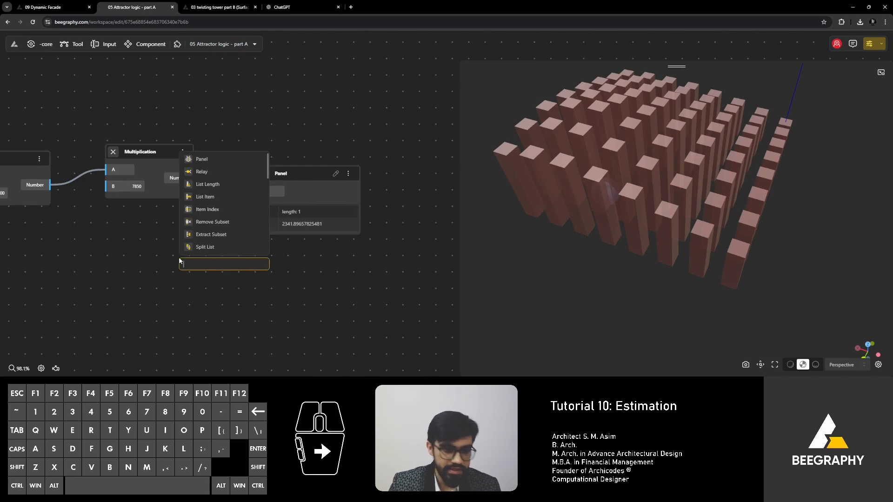
Step: Add a Select node, place it below the Multiplication node and expand its options
text(select)
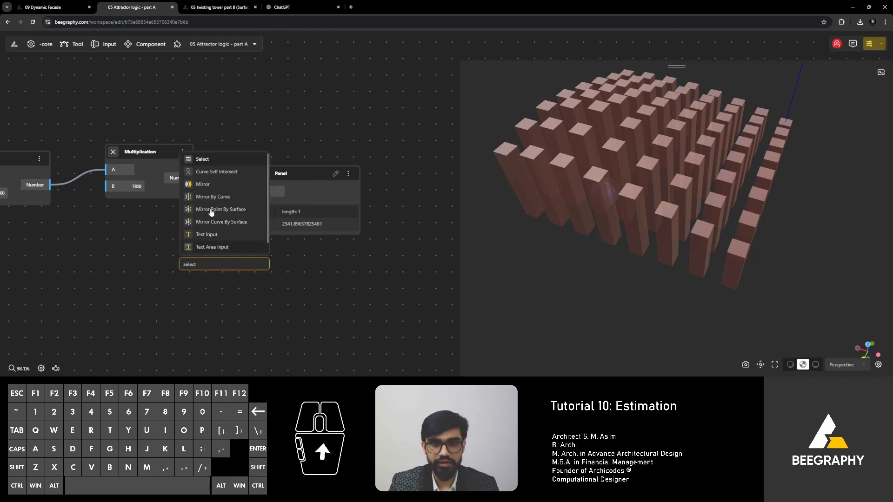
click(215, 159)
drag(218, 259, 185, 244)
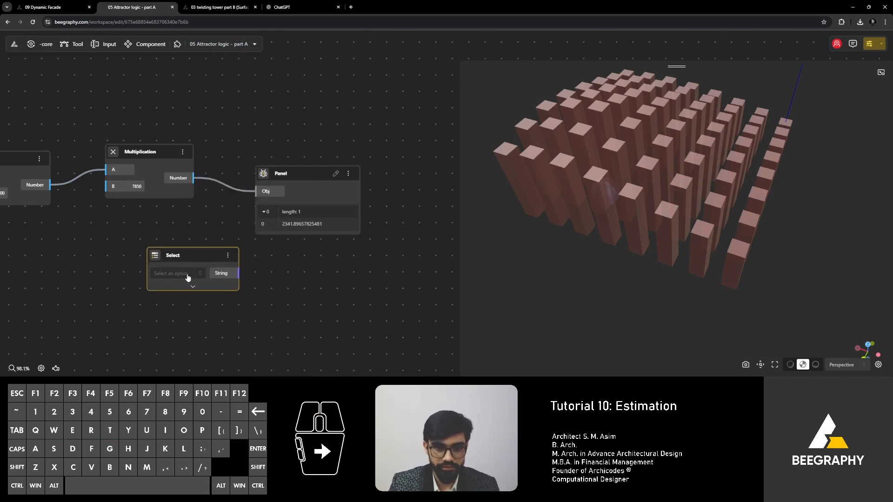
scroll(161, 275, up, 3)
right_drag(157, 279, 192, 268)
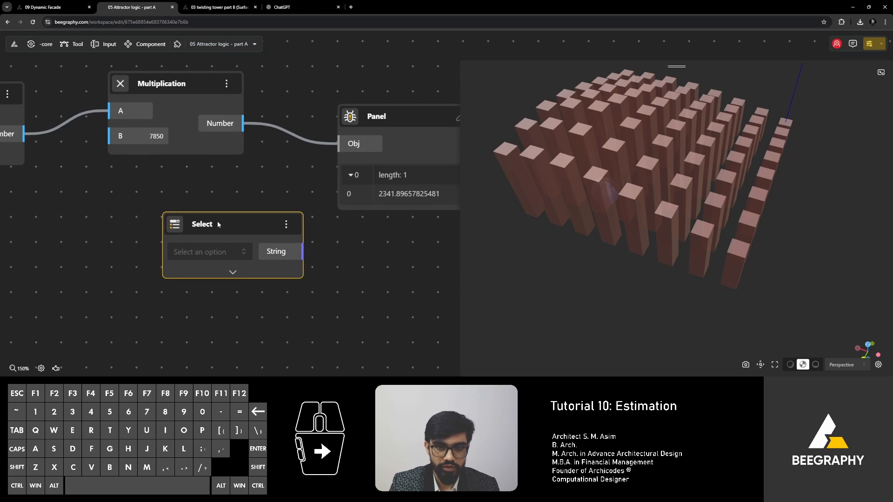
drag(208, 254, 178, 240)
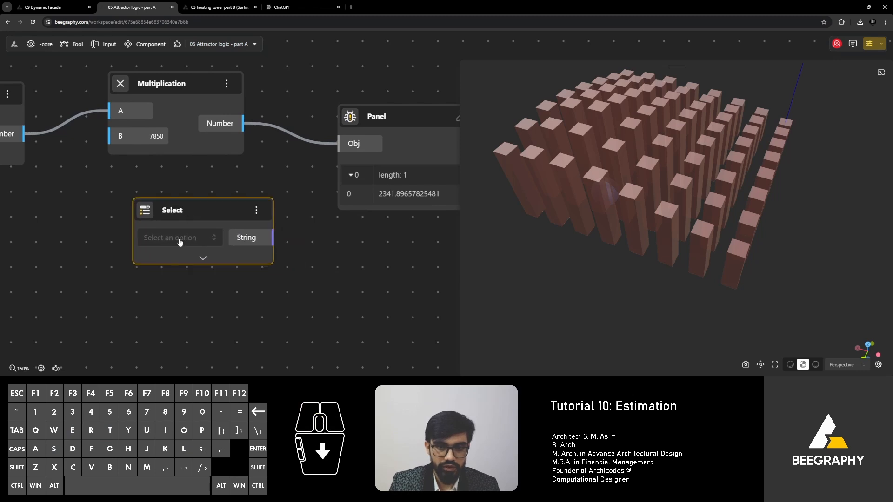
click(203, 258)
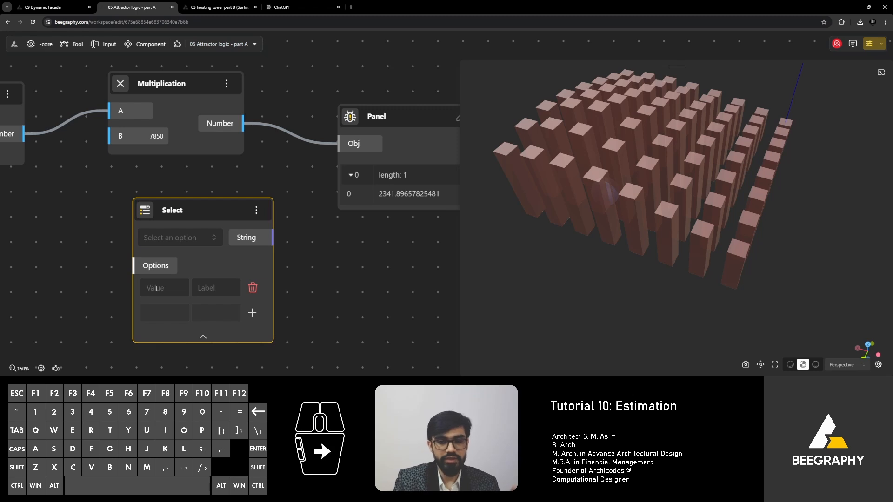
Step: Check the stainless steel grades in ChatGPT and label the Select node's first option "304 Grade SS" in Beegraphy
click(214, 289)
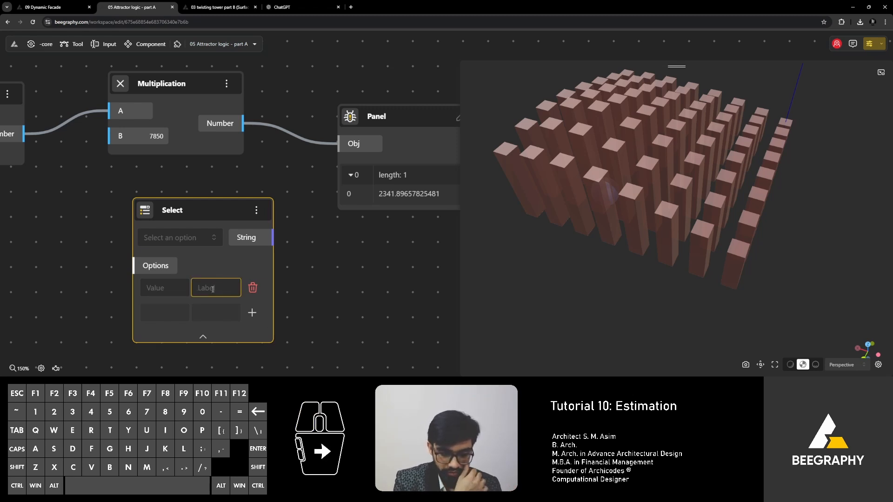
click(296, 10)
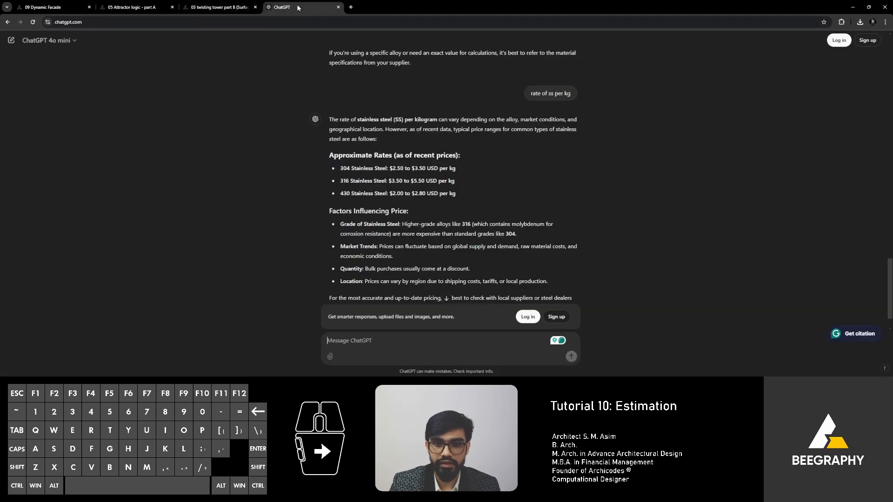
click(128, 7)
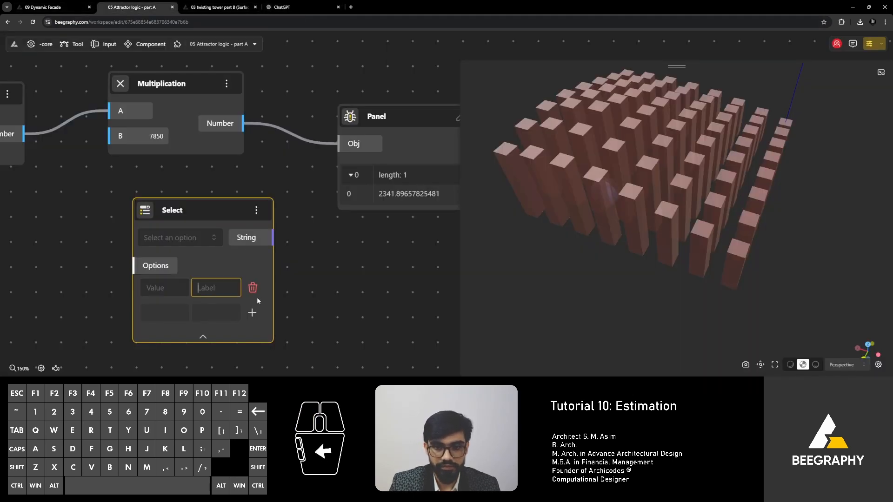
text(304 Grass)
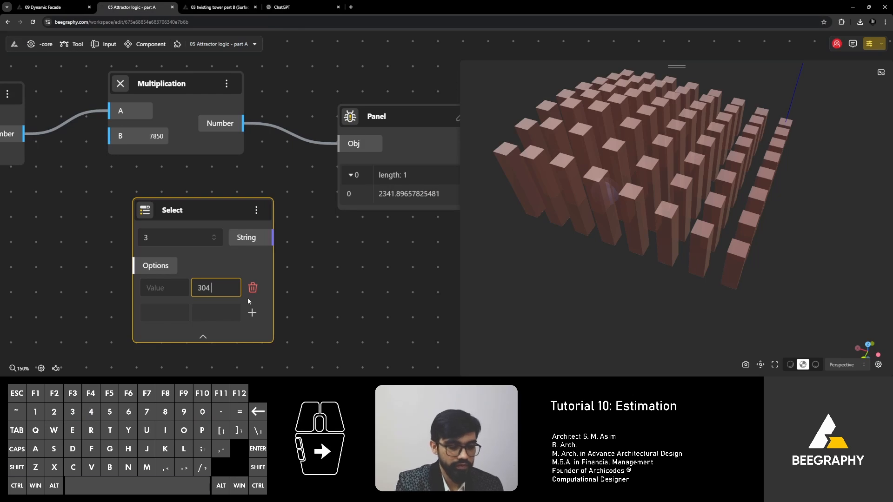
key(BackSpace)
key(BackSpace)
text(de SS)
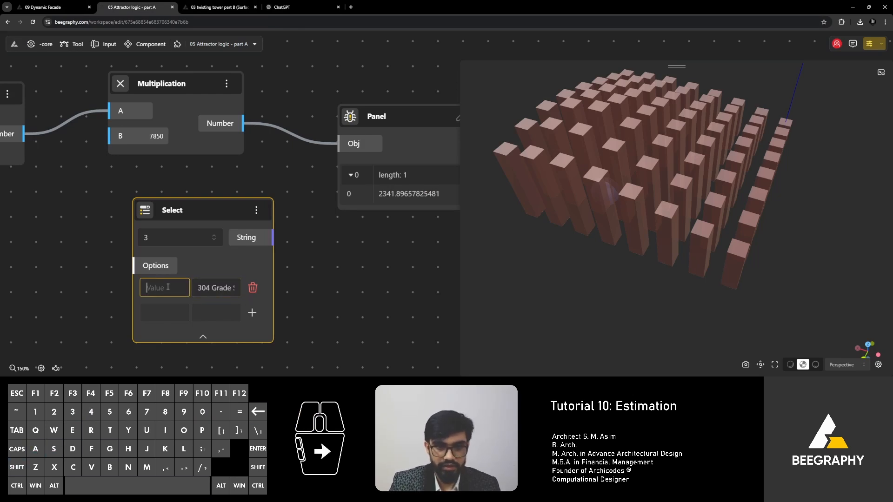
Step: Check the 304 steel rate per kg in ChatGPT and set the first Select option's value to 2.5 in Beegraphy
click(286, 8)
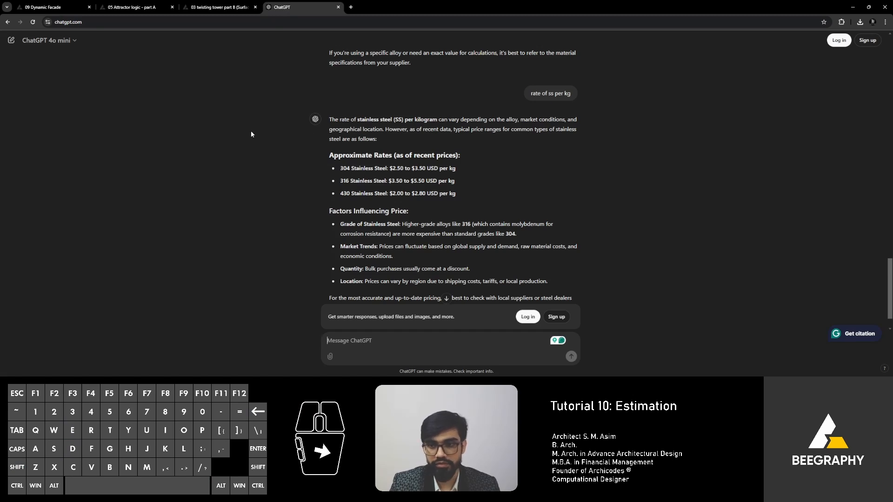
click(127, 8)
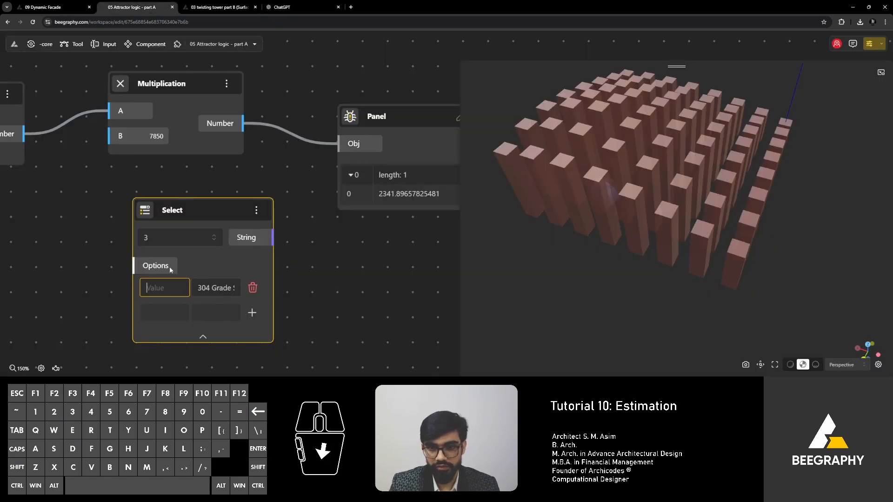
text(2.5)
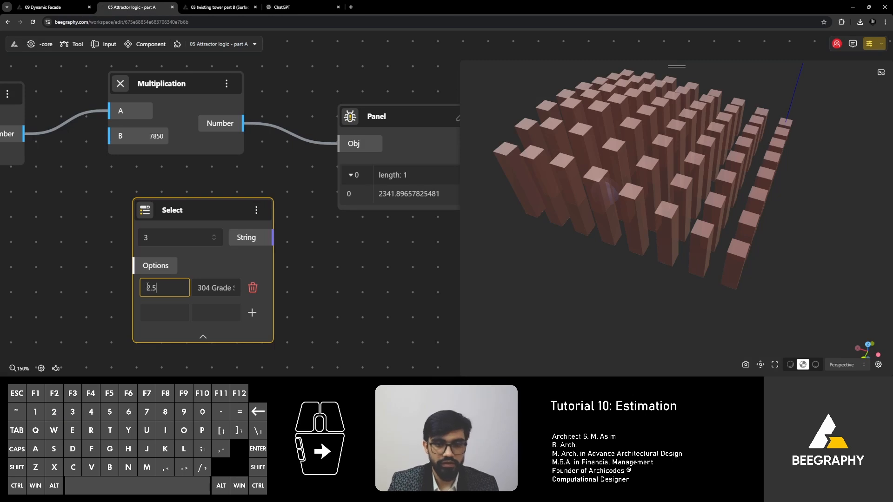
Step: Check the next stainless steel grade in ChatGPT and add a second Select option labelled "316 Grade SS" with value 3.5 in Beegraphy
click(209, 310)
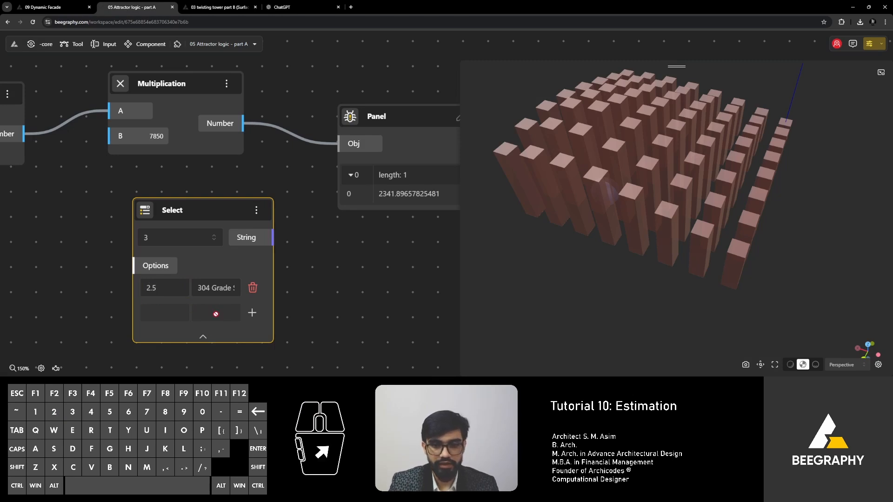
click(252, 312)
click(226, 312)
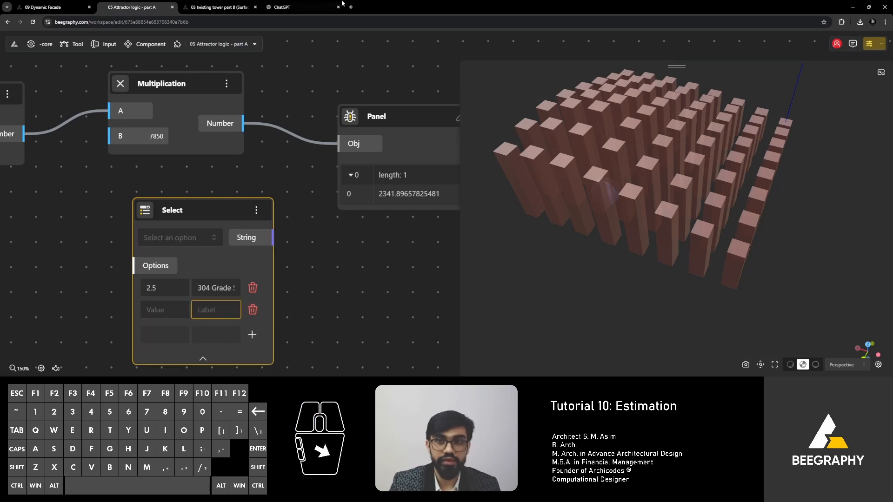
click(298, 7)
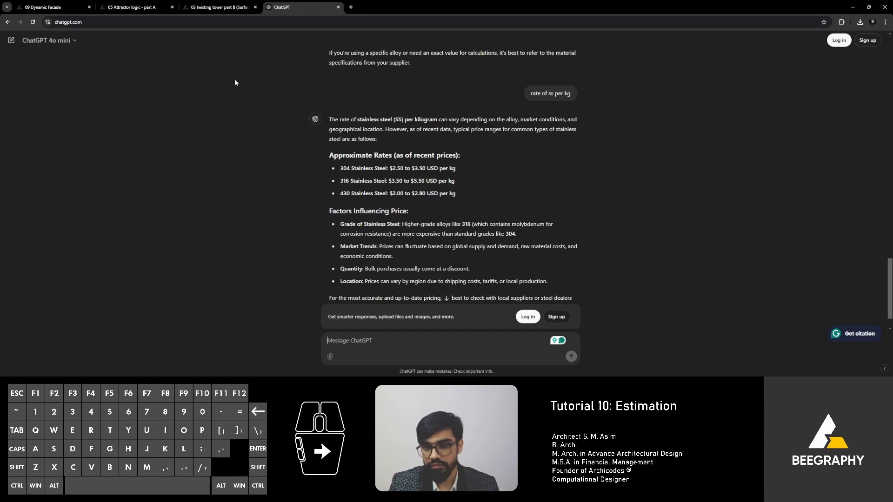
click(124, 9)
text(3)
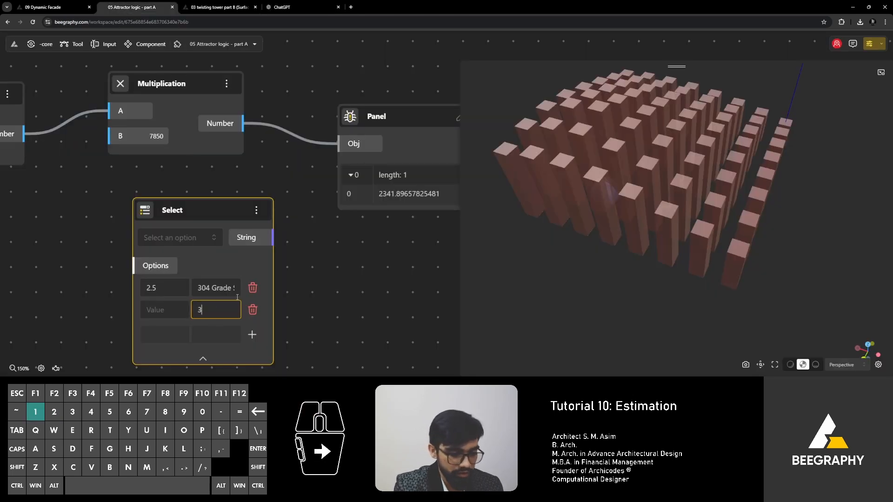
text(16 G)
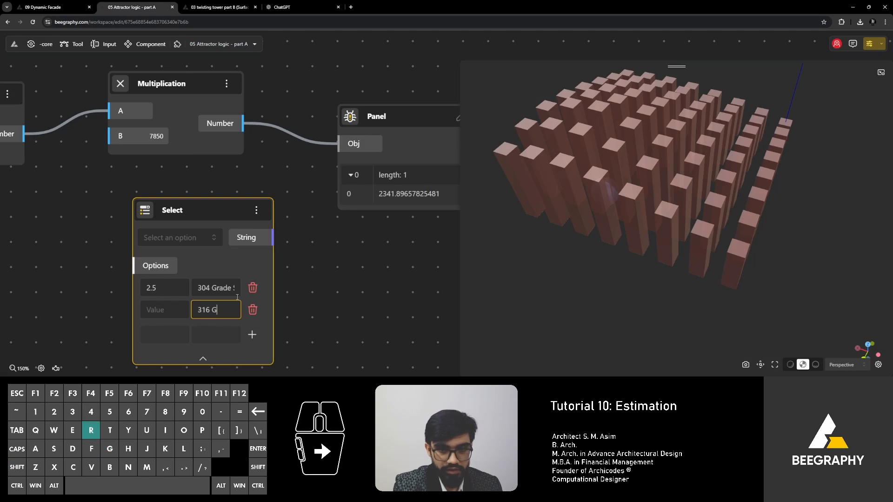
text(rade SS)
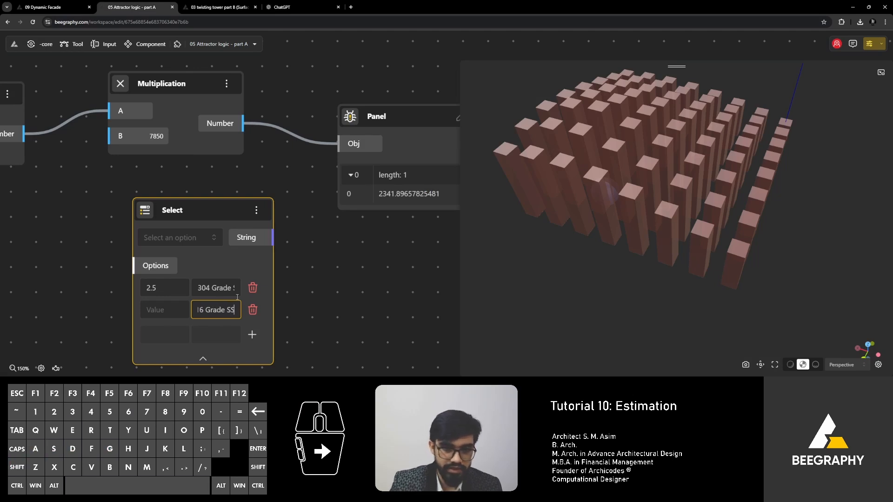
click(169, 310)
text(3.5)
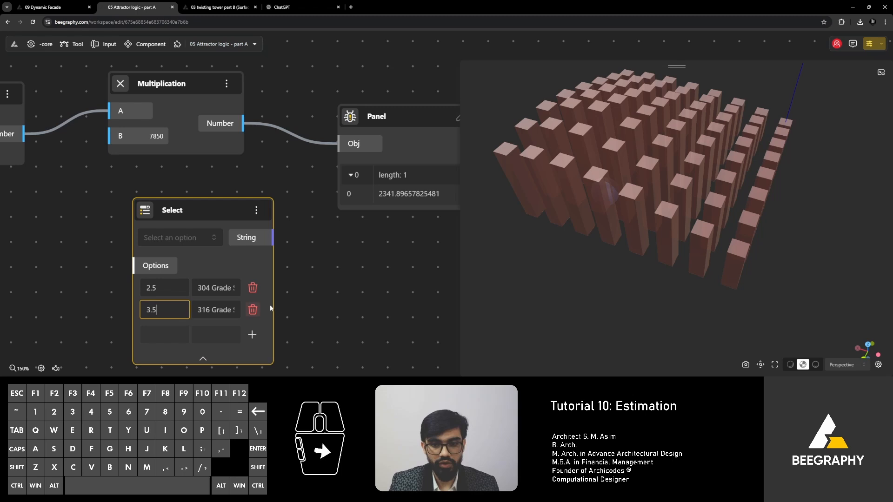
click(319, 316)
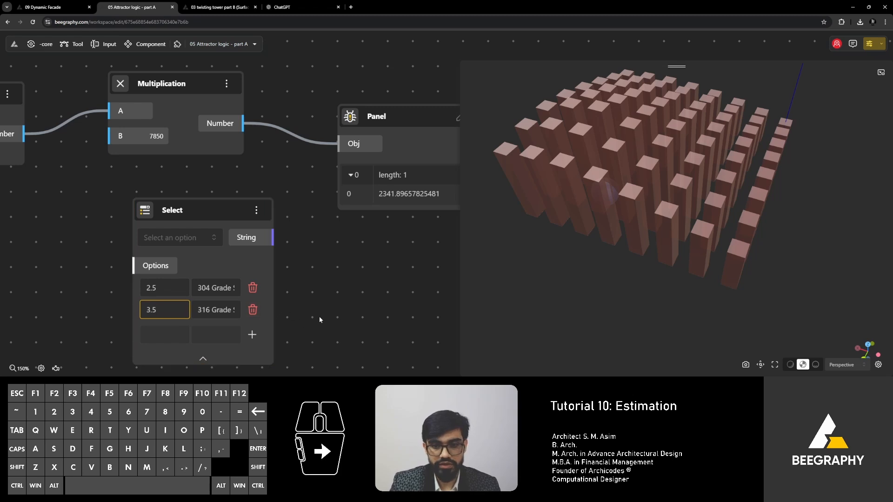
Step: Choose 304 Grade SS in the Select node and collapse its options list
click(171, 239)
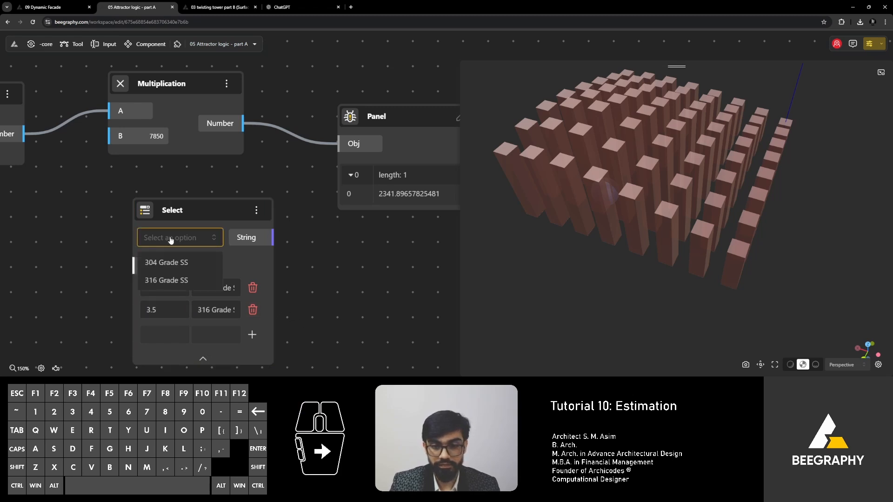
click(171, 239)
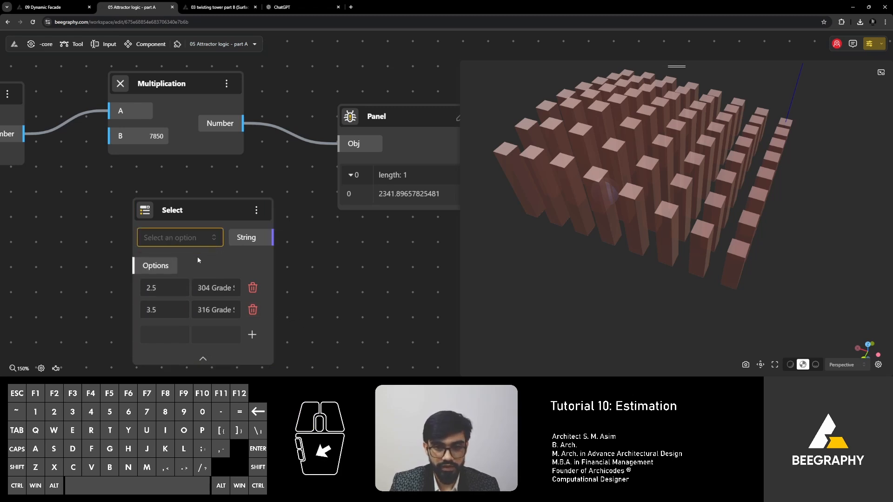
drag(208, 210, 158, 204)
click(152, 356)
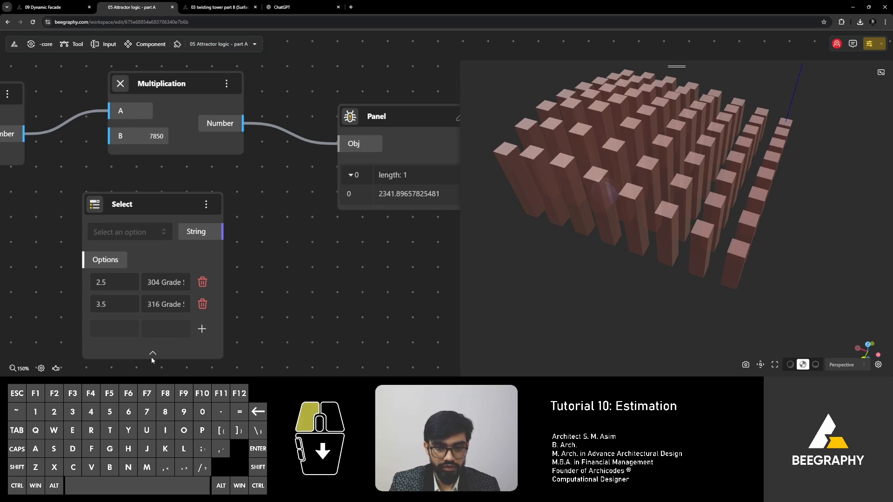
click(158, 238)
click(119, 255)
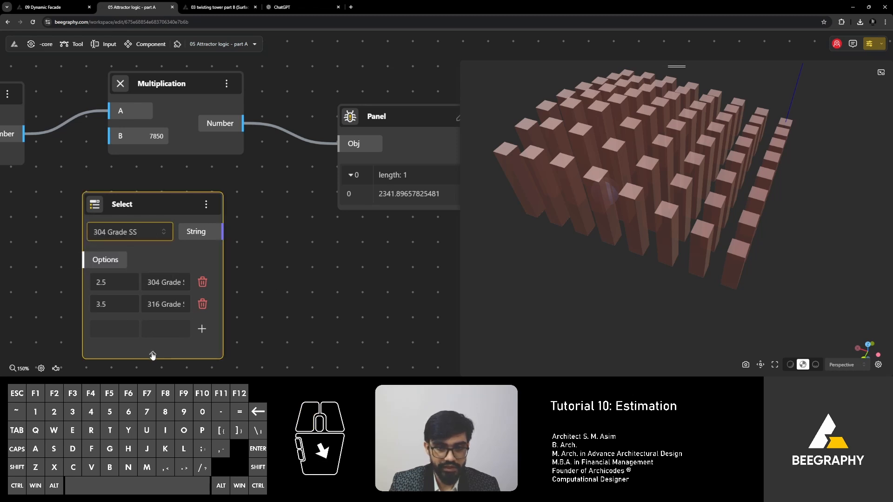
click(152, 353)
Step: Try the Select node's choices by switching to 316 Grade SS and back to 304 Grade SS
drag(273, 285, 306, 292)
click(165, 238)
click(148, 281)
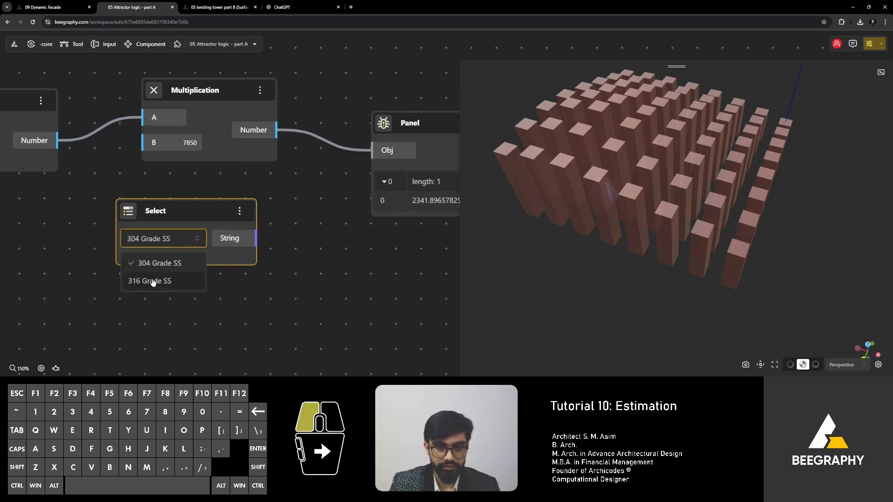
click(172, 245)
click(166, 261)
Step: Reposition the Select node and attach a new Panel with its list expanded to the String output
drag(216, 216, 173, 227)
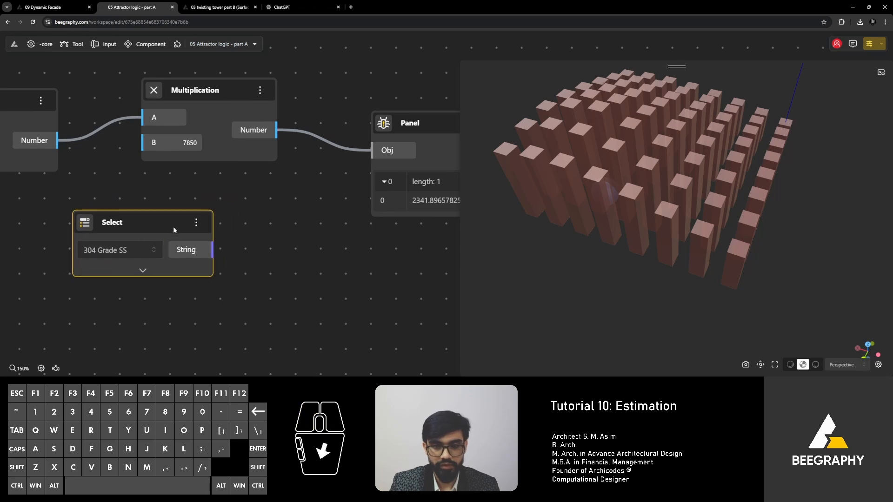
drag(215, 250, 235, 255)
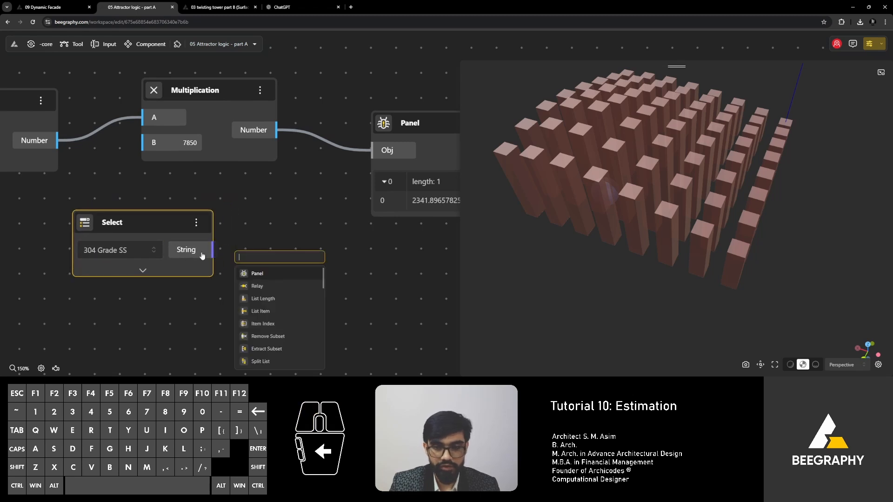
click(257, 273)
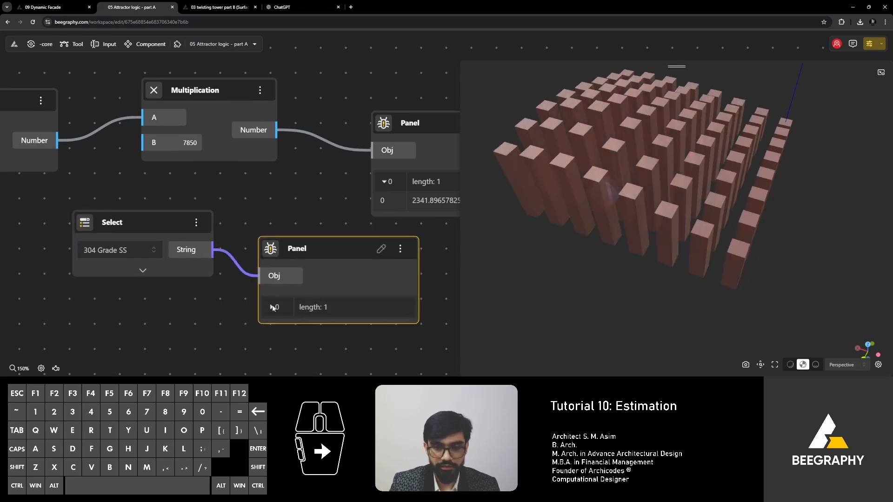
drag(259, 239, 236, 167)
Step: Examine the Panel's output while switching the Select node between 316 Grade SS and 304 Grade SS, ending on 304
click(105, 179)
click(94, 222)
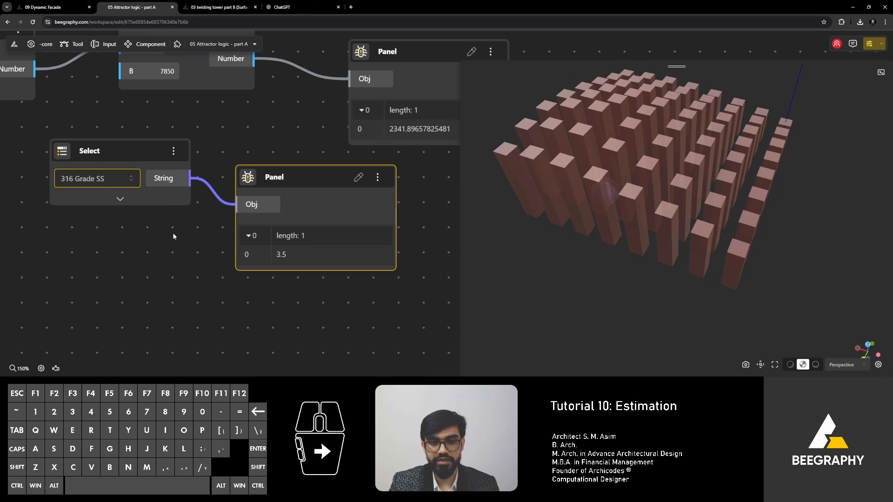
click(105, 189)
click(74, 221)
click(105, 180)
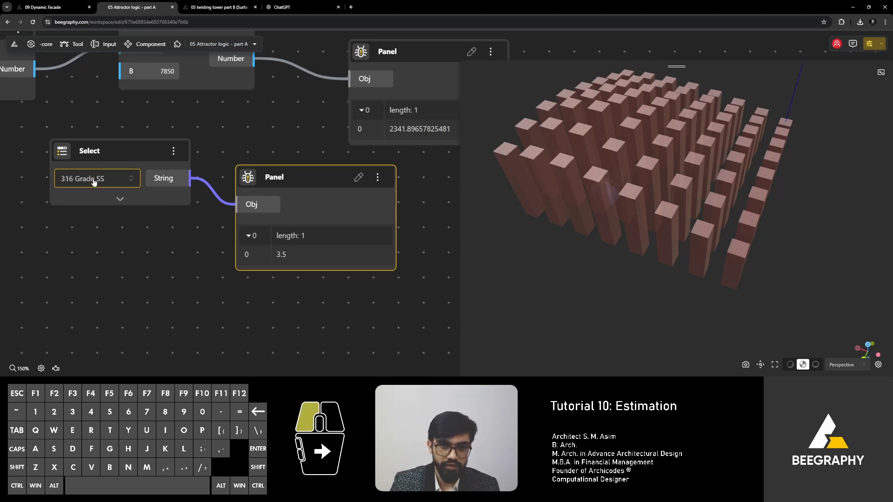
click(83, 203)
Step: Move the Select node and its Panel apart to make room for another node between them
drag(268, 184, 271, 178)
mouse_move(155, 161)
mouse_down()
mouse_move(147, 188)
mouse_move(143, 174)
mouse_up()
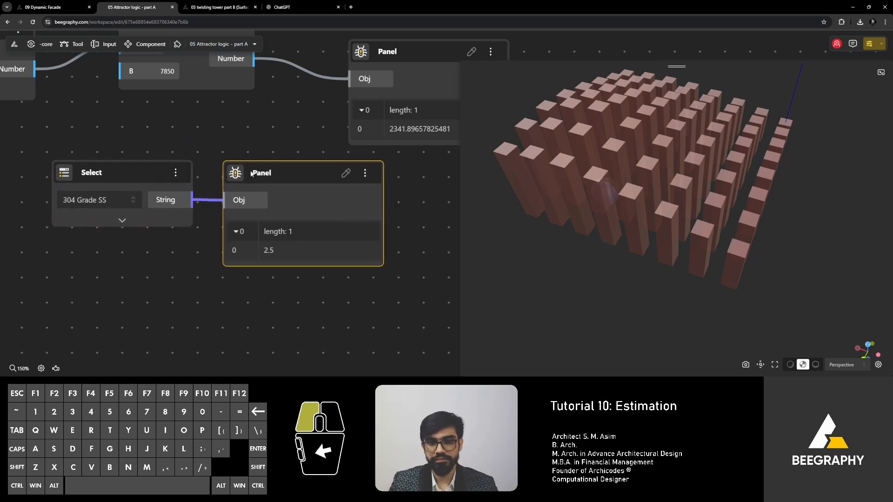
drag(270, 172, 246, 173)
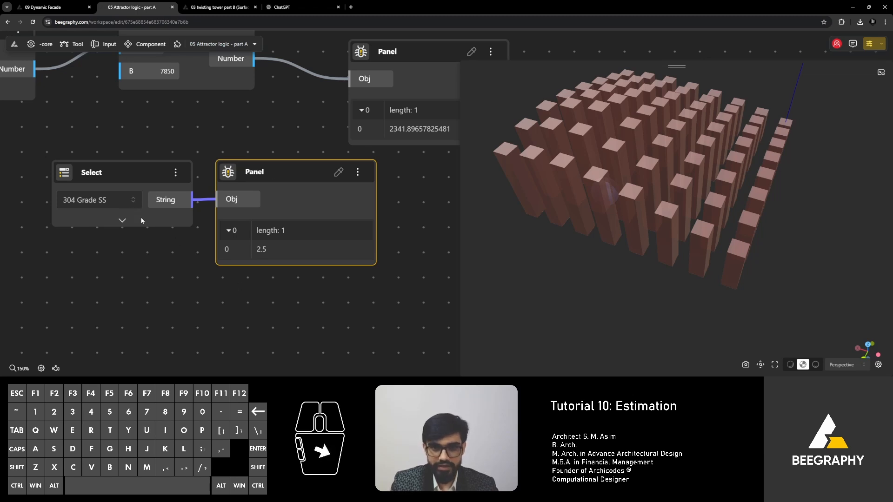
drag(269, 172, 271, 189)
drag(153, 178, 82, 190)
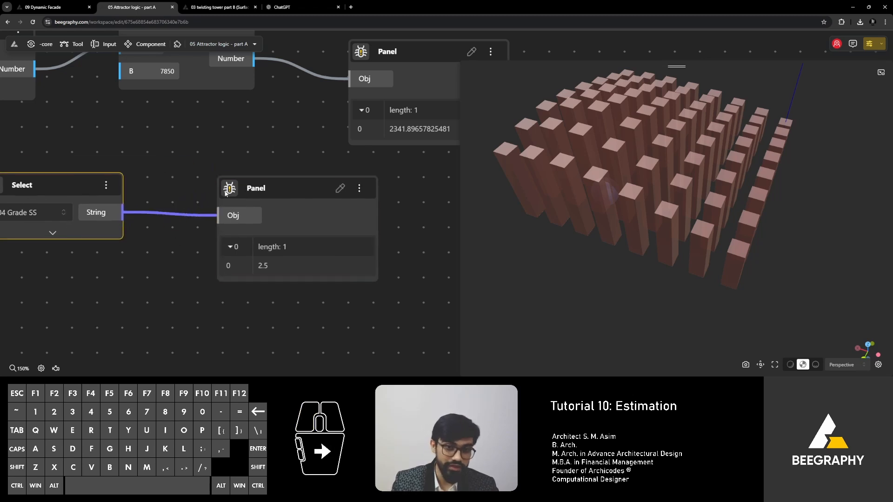
drag(226, 193, 191, 267)
Step: Add a StringToNumber node above the lower Panel and connect the Select node's String output to its input
double_click(195, 210)
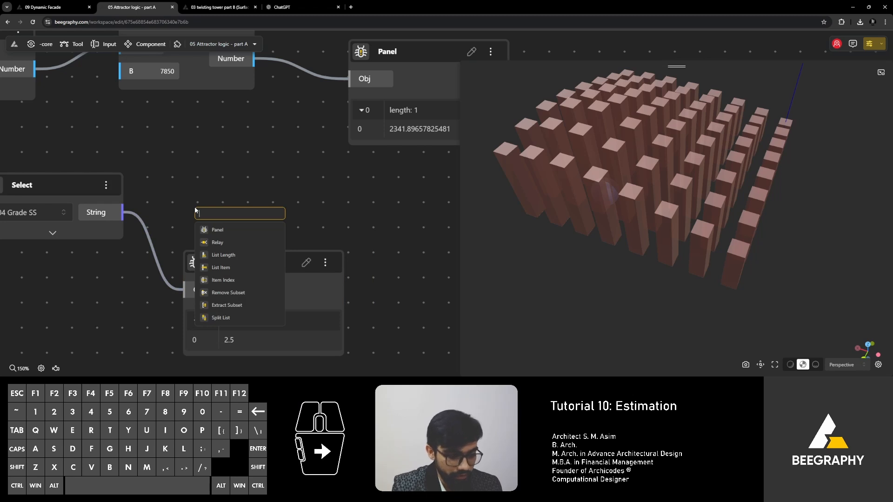
text(string)
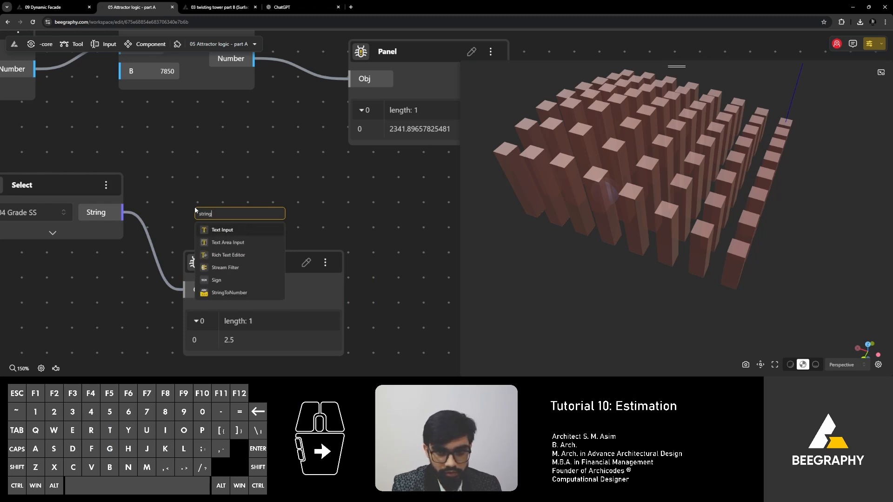
click(257, 294)
drag(232, 216, 213, 199)
drag(105, 217, 189, 232)
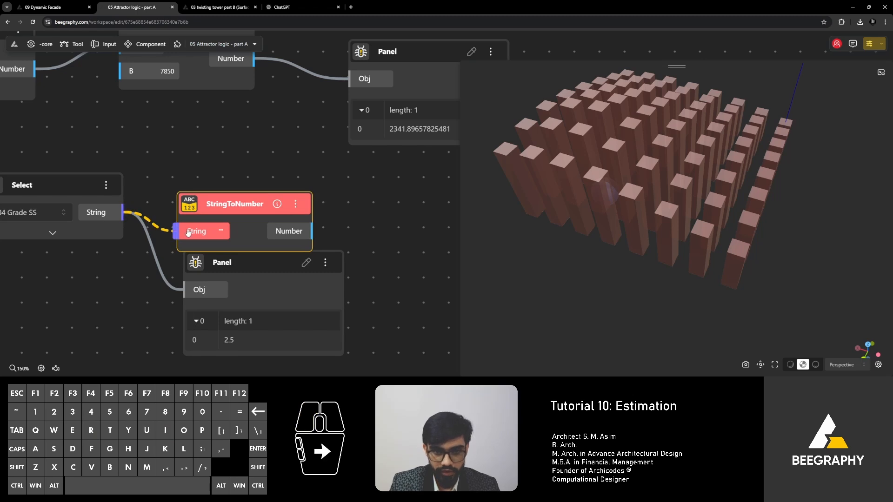
Step: Compare the direct Select output with the StringToNumber output in the Panel, leaving the Panel connected to Number and placed beyond that node
drag(300, 214, 304, 277)
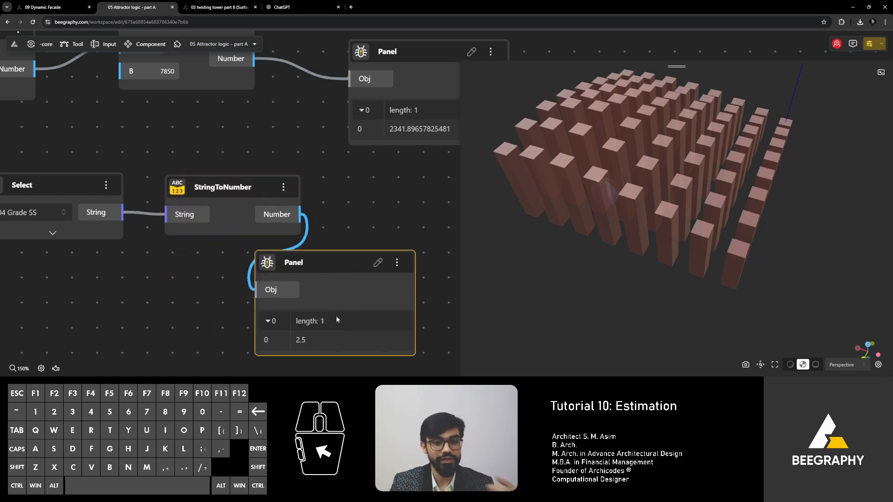
drag(124, 212, 272, 291)
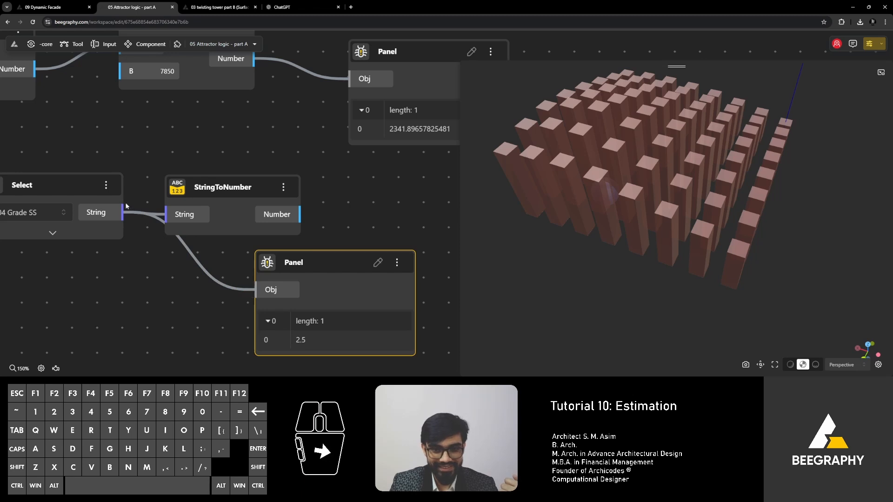
drag(300, 214, 254, 292)
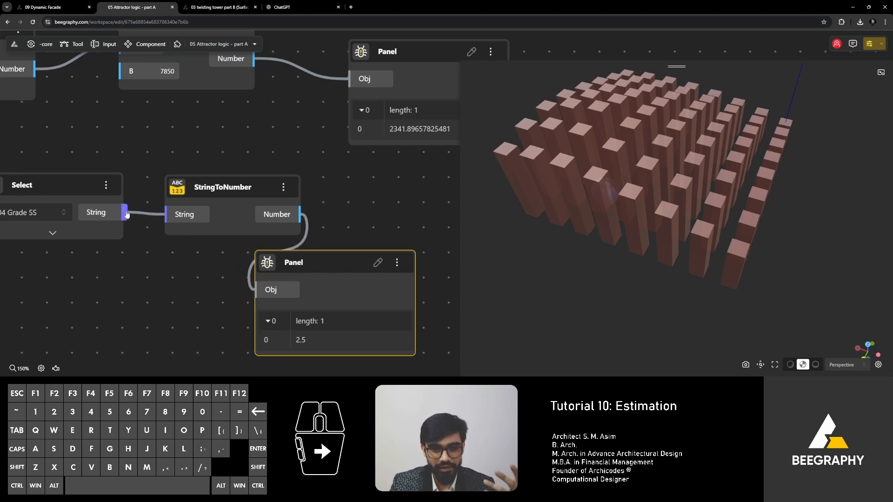
drag(300, 262, 392, 210)
Step: Align the StringToNumber node and its Panel in a tidy row below the Multiplication node and its Panel
right_drag(215, 271, 193, 306)
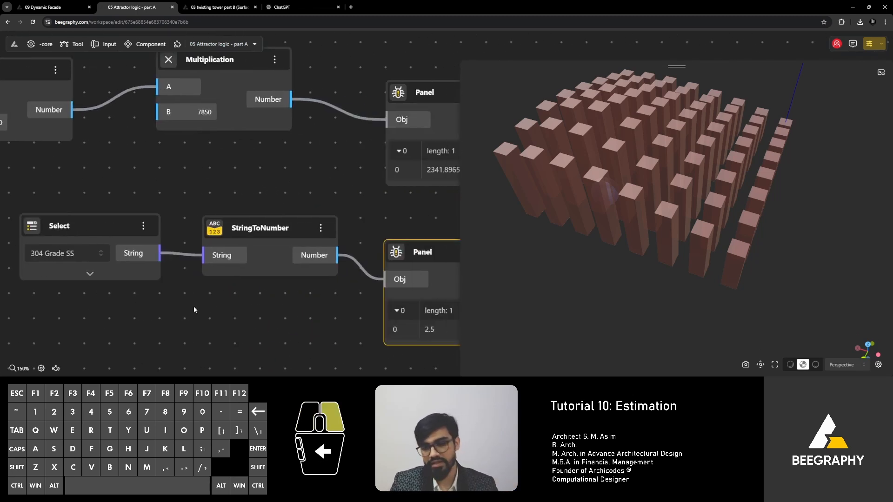
right_drag(272, 304, 208, 290)
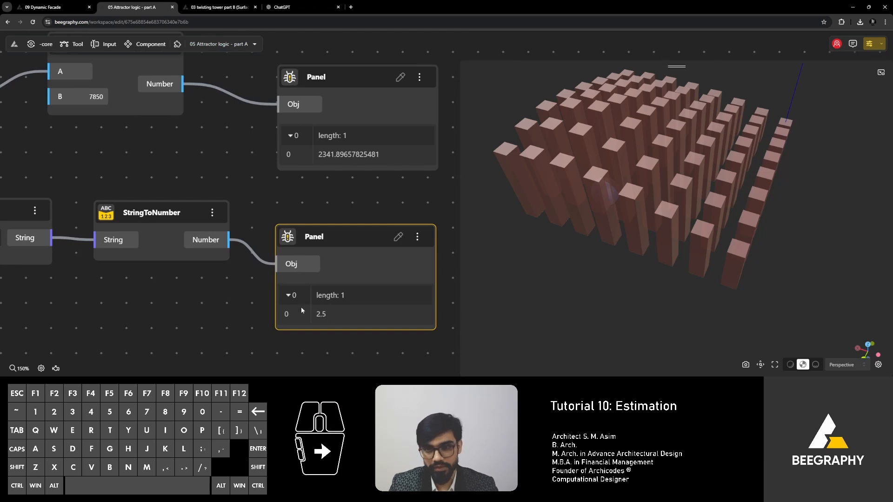
right_drag(96, 290, 155, 301)
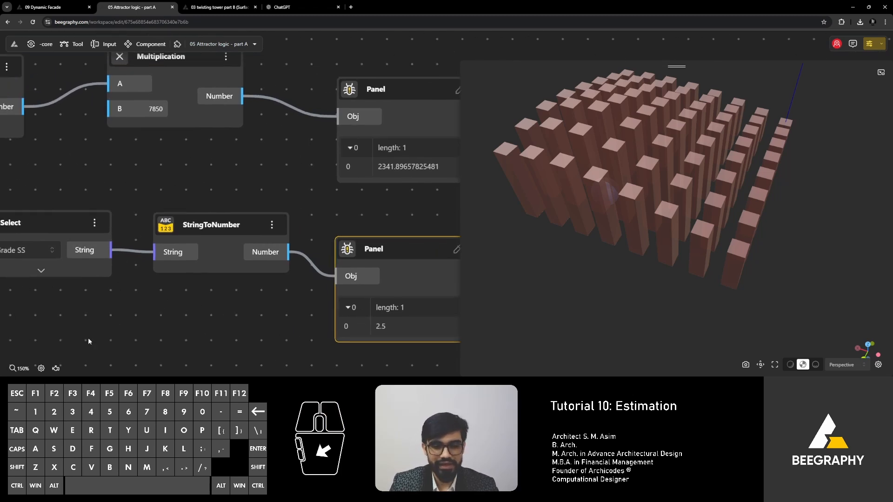
right_drag(305, 293, 265, 300)
click(166, 233)
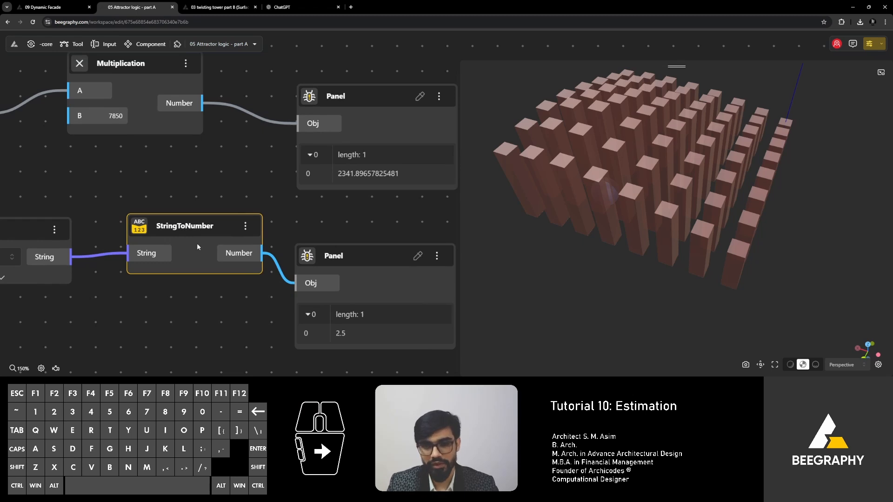
drag(331, 255, 326, 248)
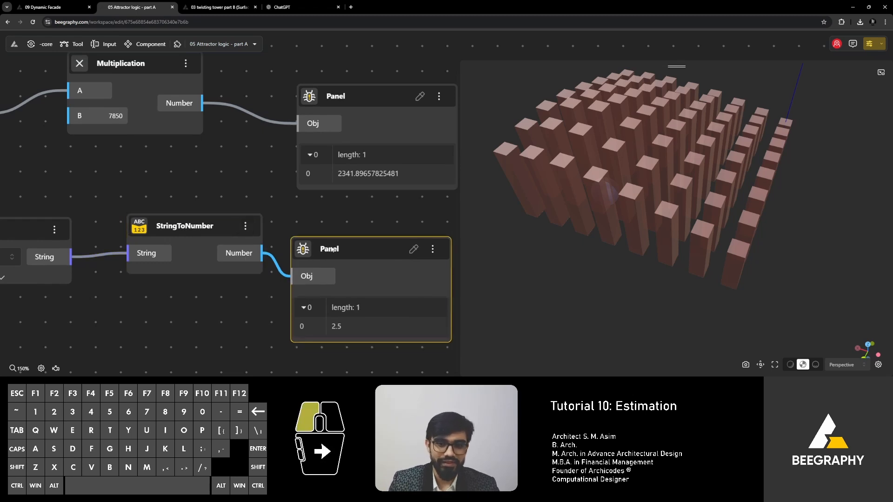
drag(223, 242, 221, 247)
right_drag(219, 244, 176, 238)
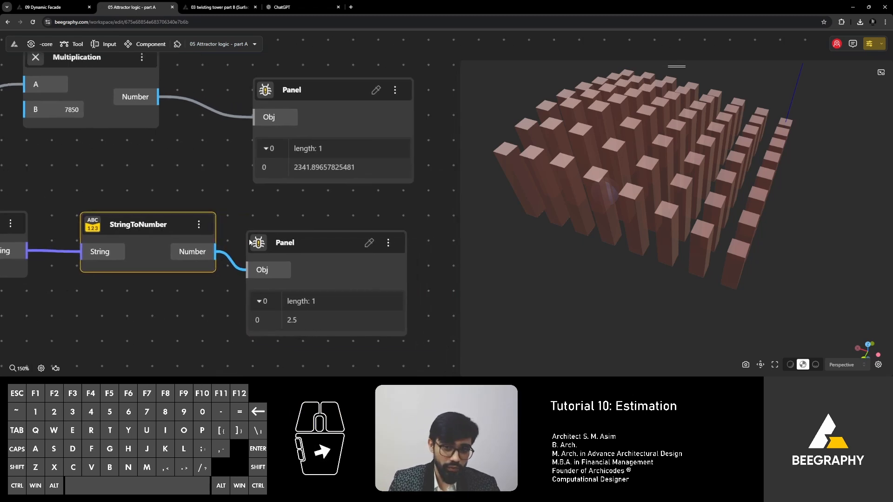
click(286, 247)
drag(289, 244, 294, 242)
mouse_move(174, 240)
right_down()
mouse_move(237, 245)
mouse_move(170, 233)
right_up()
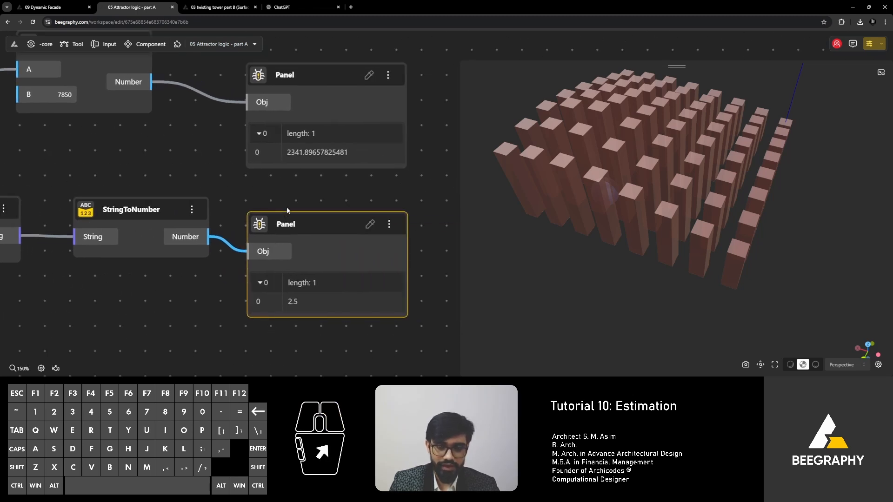
right_drag(315, 194, 261, 207)
double_click(262, 208)
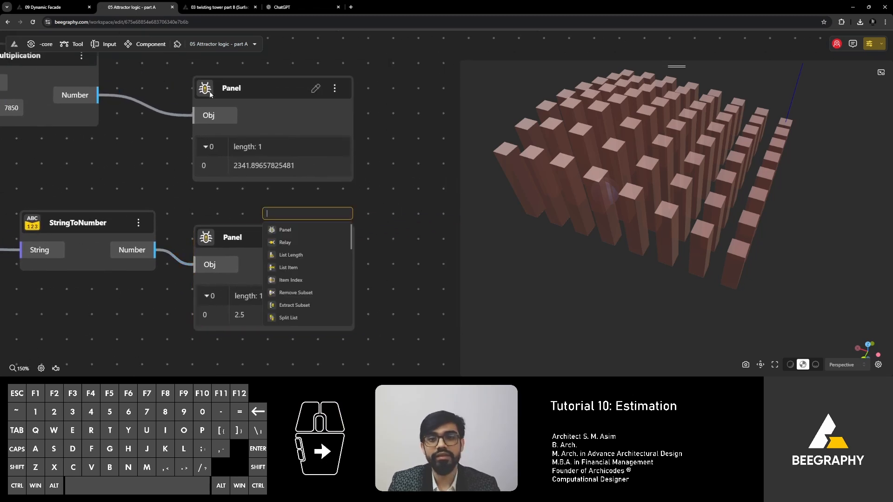
right_click(189, 169)
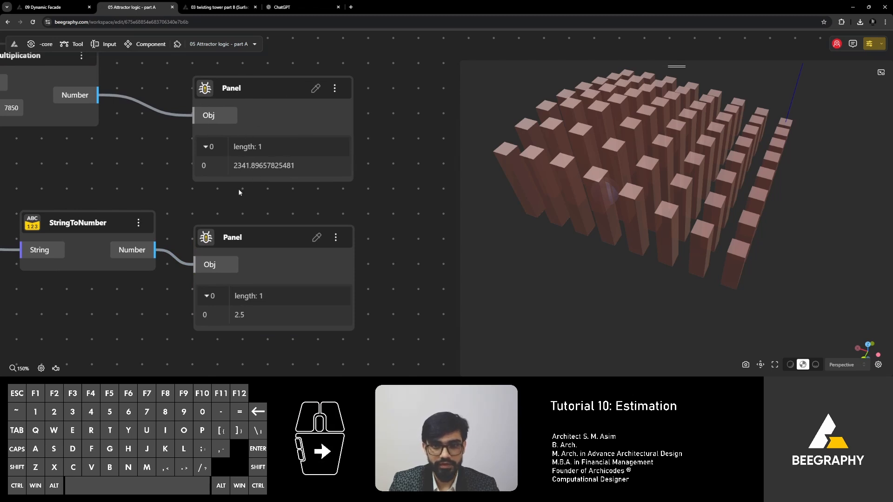
Step: Add a Multiplication node fed by the density Multiplication output as A and the StringToNumber output as B, moving the rate Panel clear of it
double_click(237, 213)
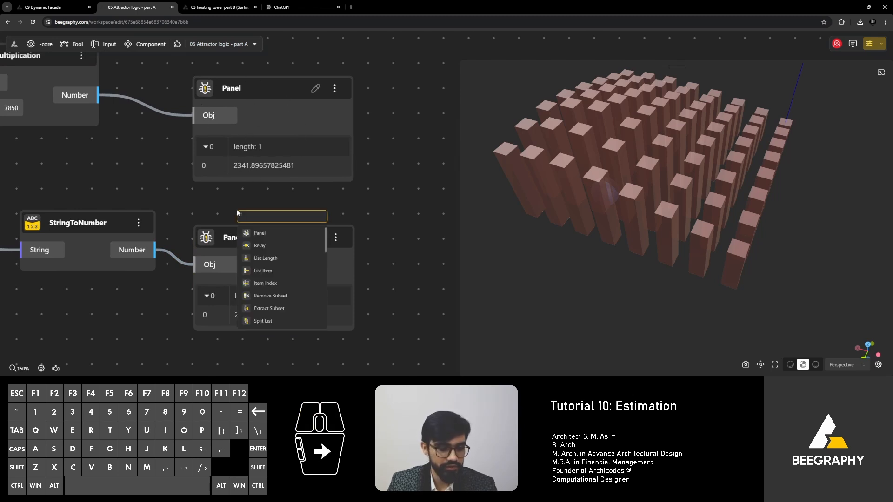
text(*)
click(260, 233)
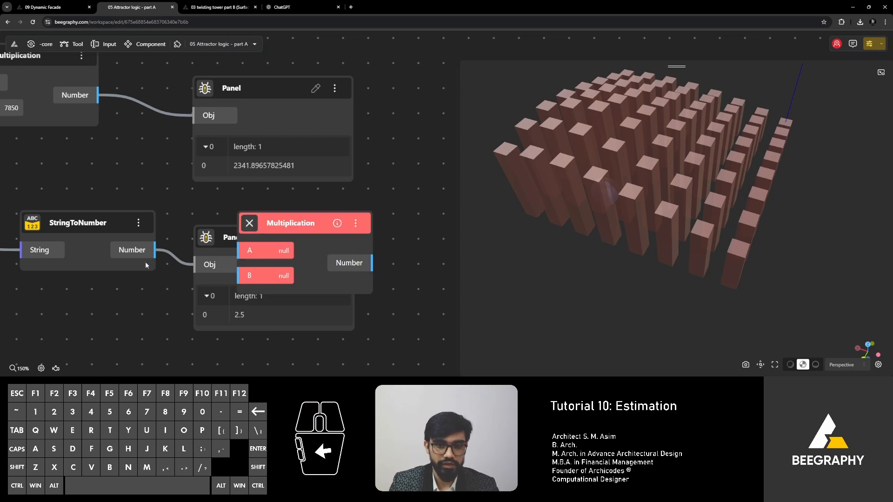
drag(155, 250, 250, 276)
drag(98, 94, 393, 222)
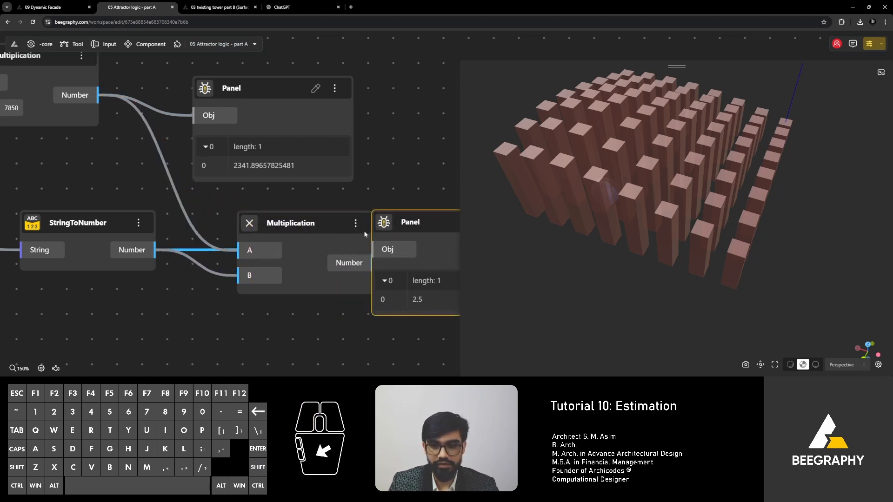
Step: Connect the new Multiplication node's Number output to the Panel and space the Panel out beyond the node
drag(371, 263, 374, 248)
right_drag(406, 224, 305, 197)
drag(306, 197, 368, 200)
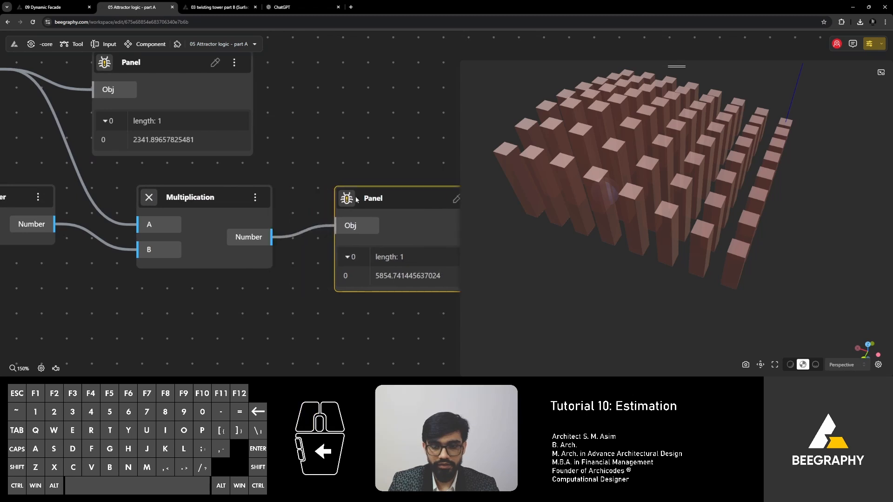
drag(233, 194, 244, 187)
Step: Delete the Panel attached to the Multiplication node that uses the 7850 density
right_drag(168, 140, 186, 209)
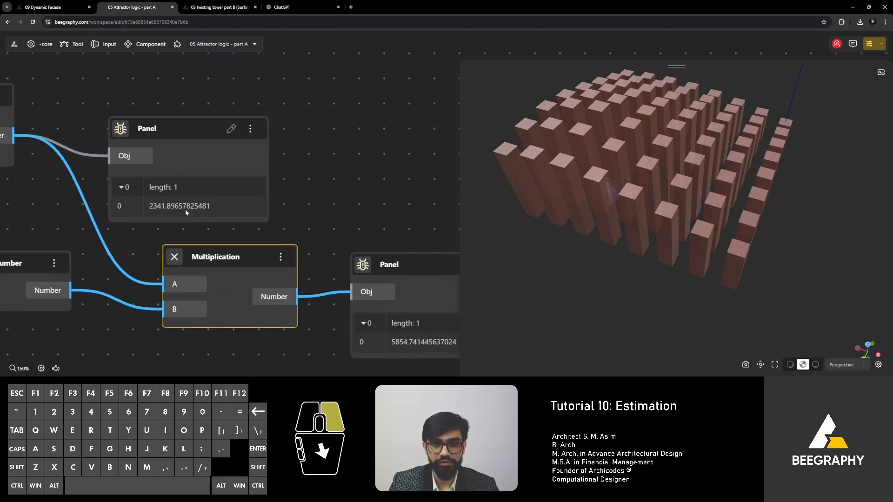
drag(162, 132, 216, 106)
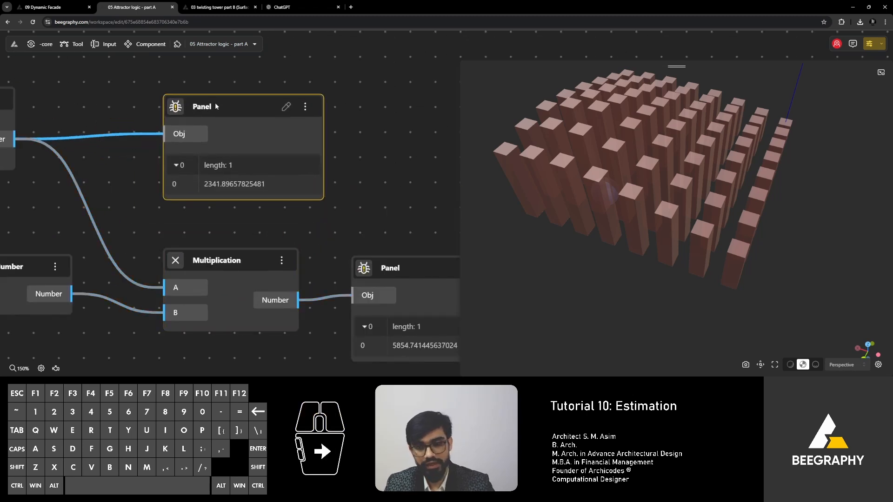
key(Delete)
Step: Move the cost Multiplication node and its Panel up to sit midway between the weight and rate rows
scroll(246, 154, down, 4)
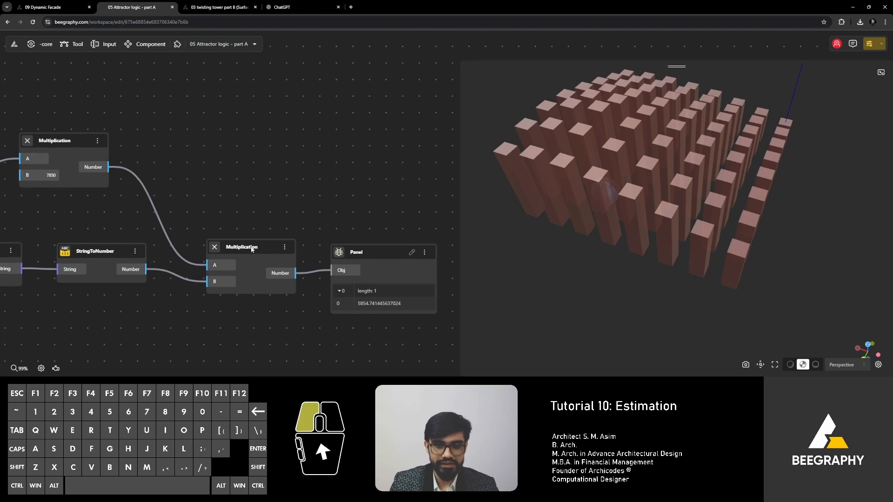
drag(251, 250, 251, 205)
drag(371, 251, 366, 209)
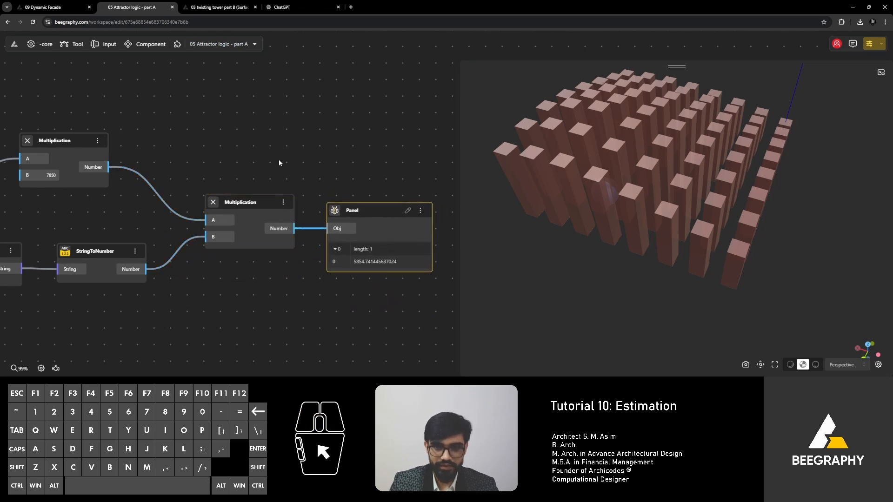
click(280, 161)
Step: Choose 316 Grade SS in the Select node and check the resulting cost in the Panel
right_drag(235, 271, 172, 269)
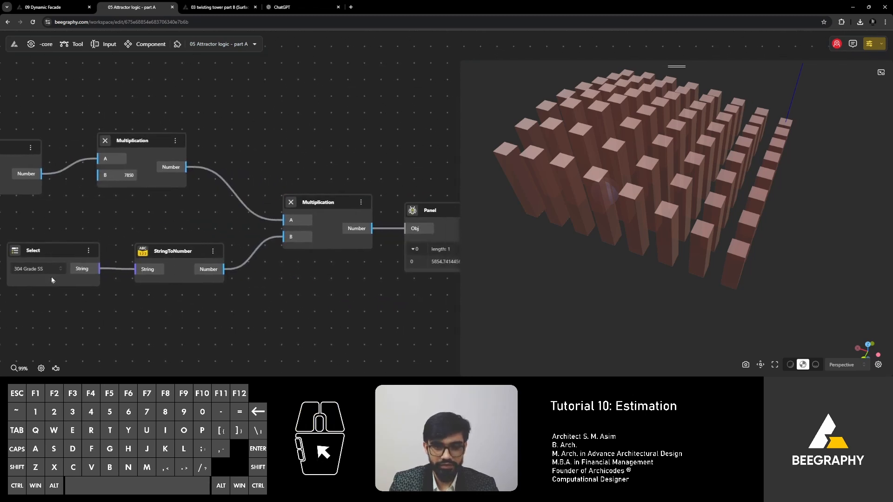
click(52, 271)
click(39, 297)
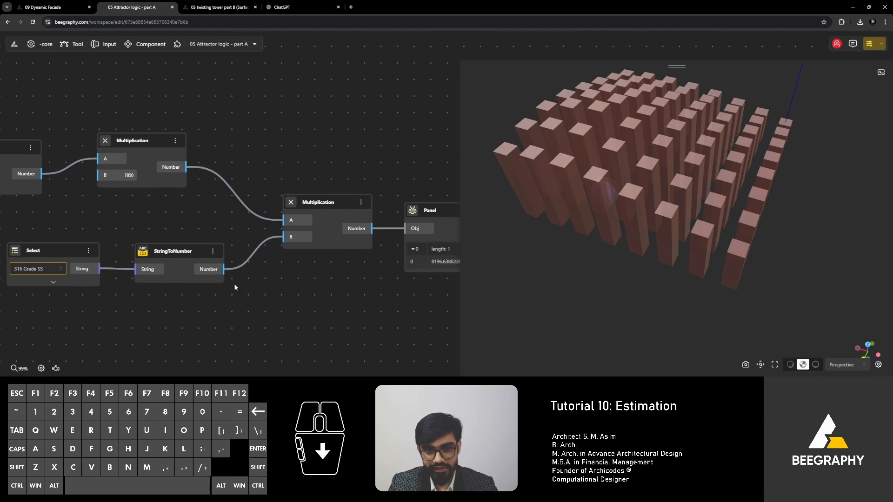
right_drag(316, 272, 206, 271)
scroll(337, 268, up, 3)
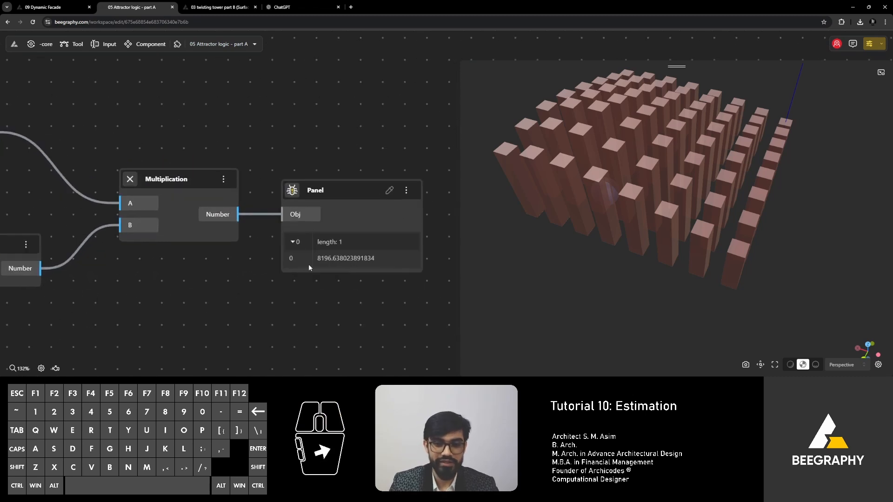
scroll(188, 259, down, 7)
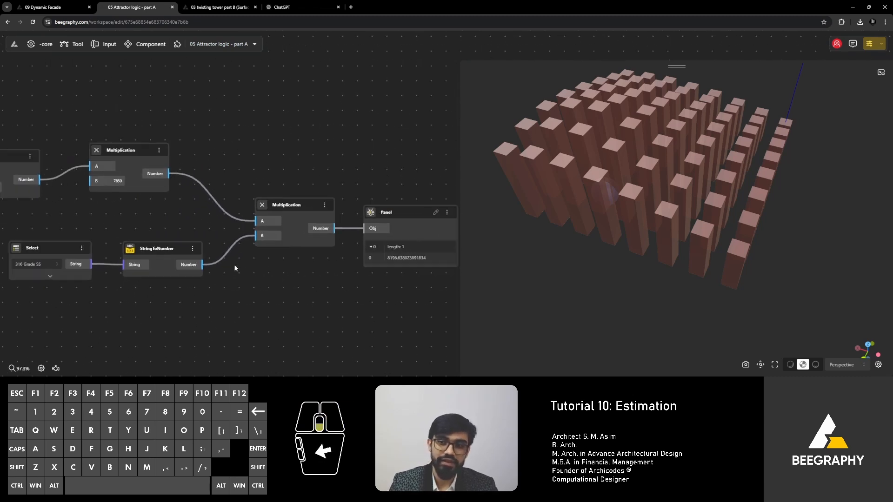
drag(467, 274, 628, 251)
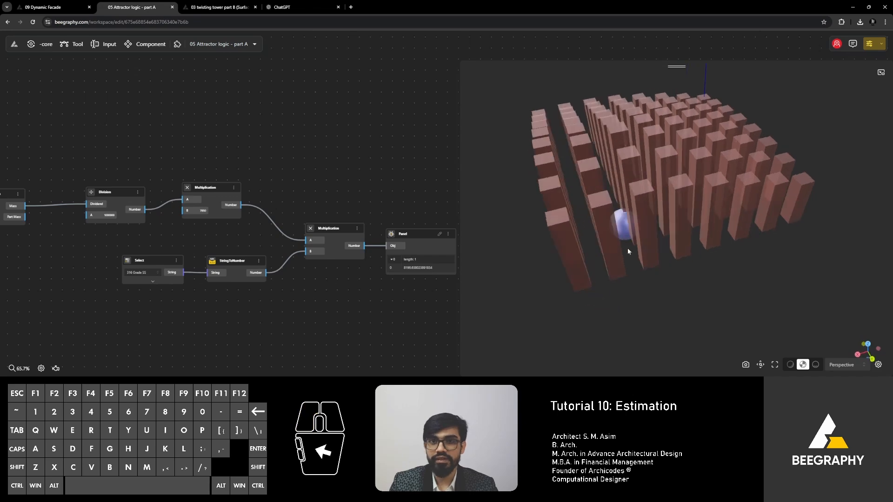
Step: Add a Multiplication node with B set to 1.1 and connect the cost Multiplication output to its A input
scroll(219, 153, down, 3)
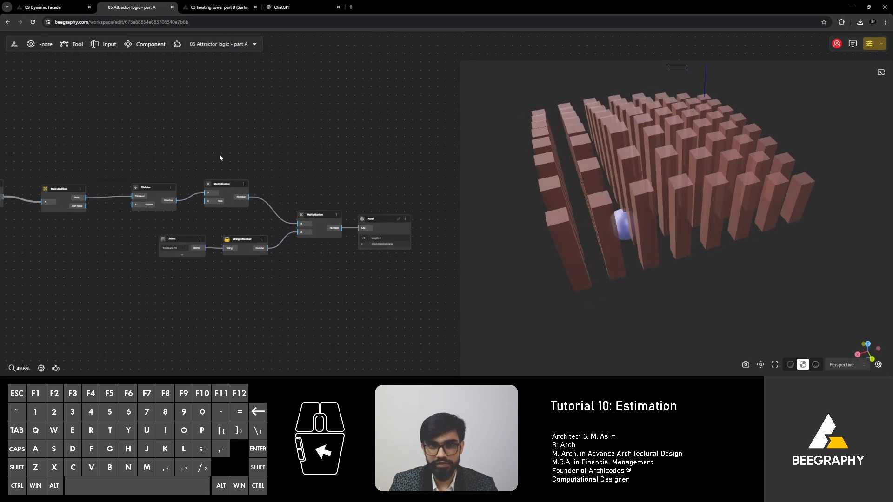
scroll(414, 219, up, 1)
scroll(257, 208, up, 8)
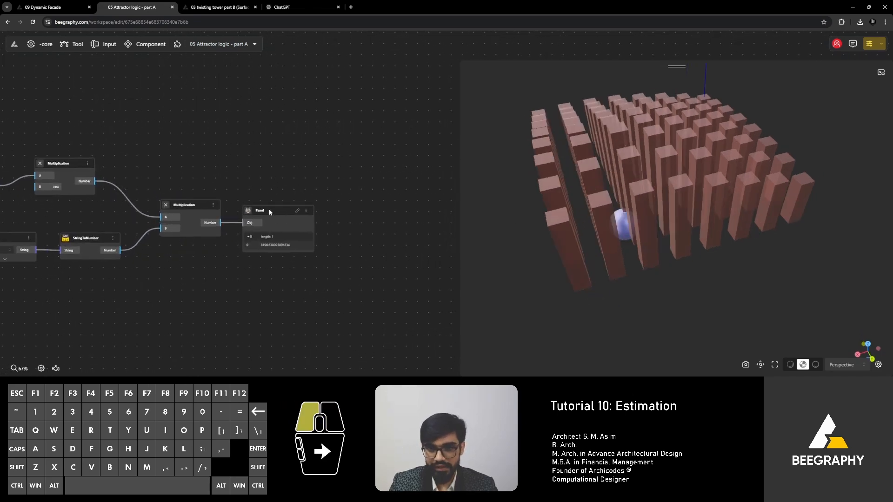
double_click(247, 218)
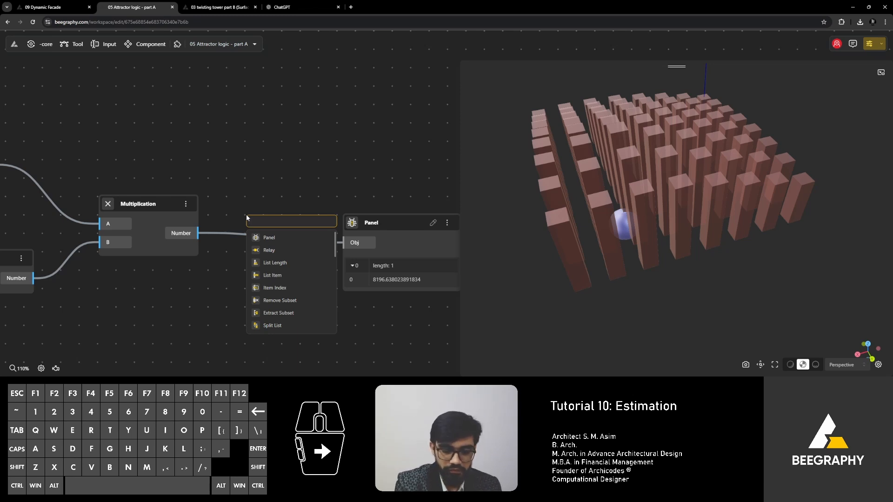
text(*)
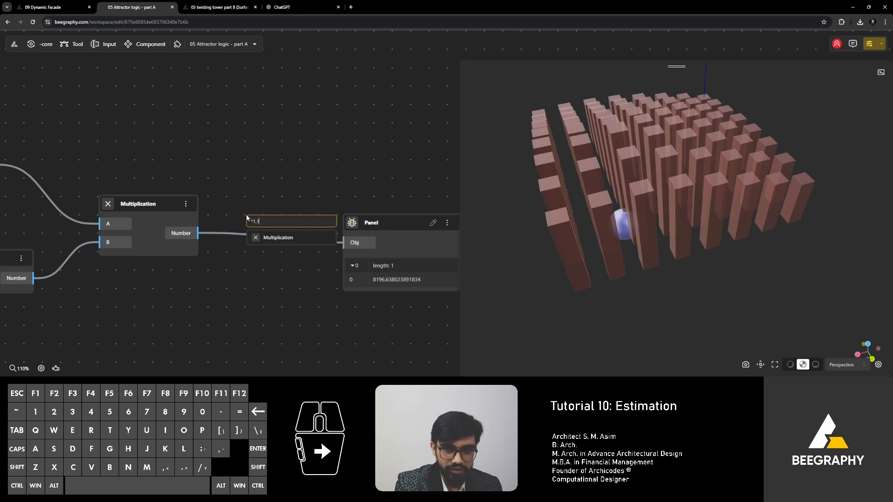
text(1.1)
click(283, 237)
drag(283, 240, 255, 294)
drag(200, 234, 222, 298)
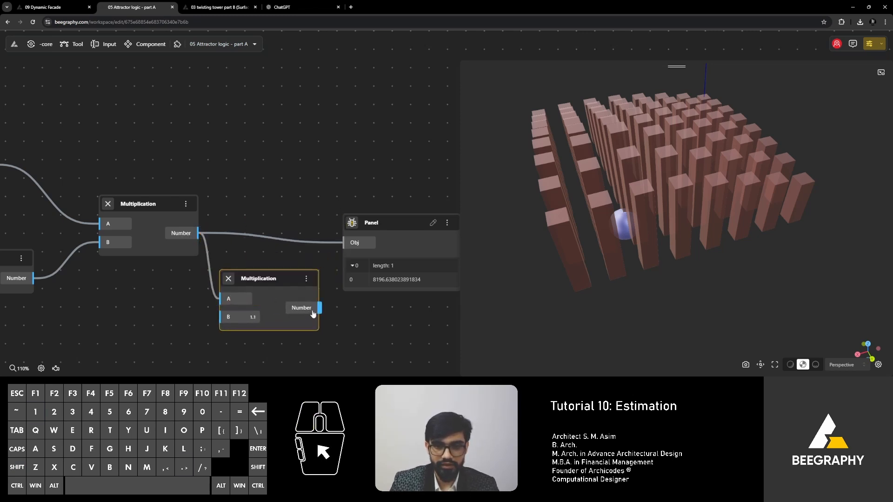
Step: Connect the 1.1 Multiplication output to the Panel and place the node in line between the cost Multiplication and the Panel
drag(319, 308, 402, 236)
drag(273, 280, 290, 217)
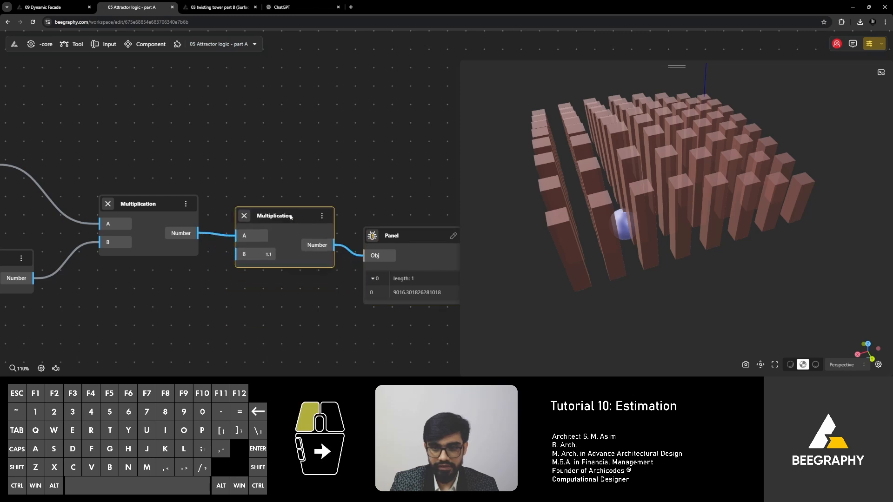
right_drag(339, 268, 276, 261)
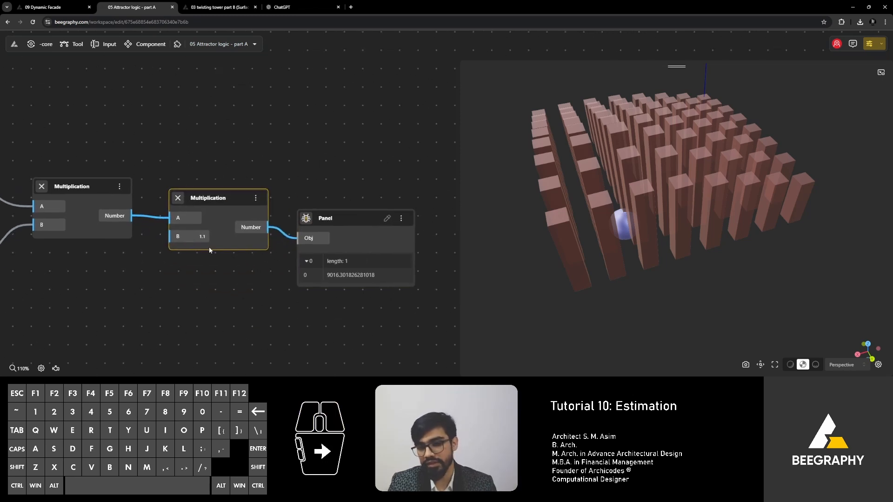
right_drag(159, 264, 210, 252)
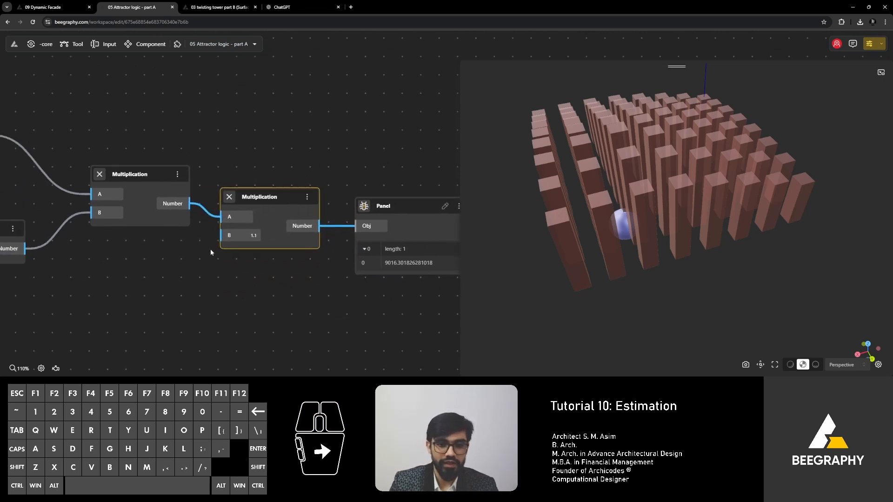
Step: Add a Division node with a divisor of 100 below the cost Multiplication node
right_click(134, 292)
text(/100)
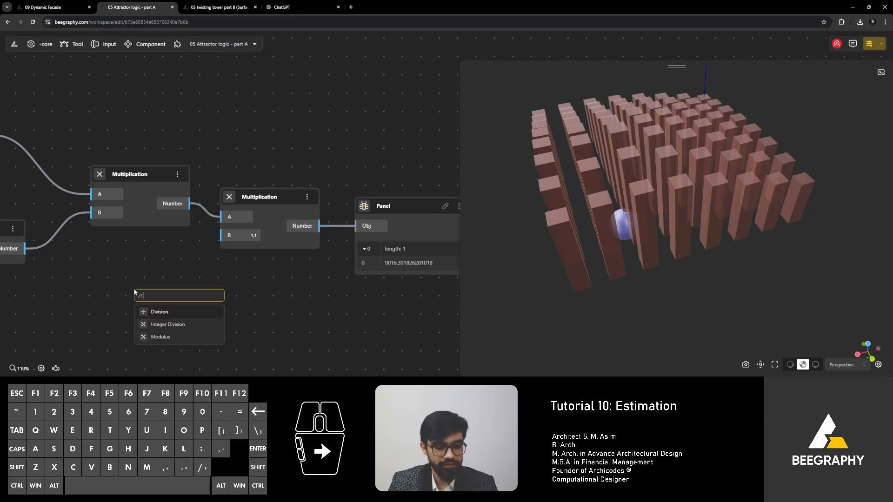
click(166, 311)
right_drag(154, 269, 222, 235)
drag(241, 256, 236, 254)
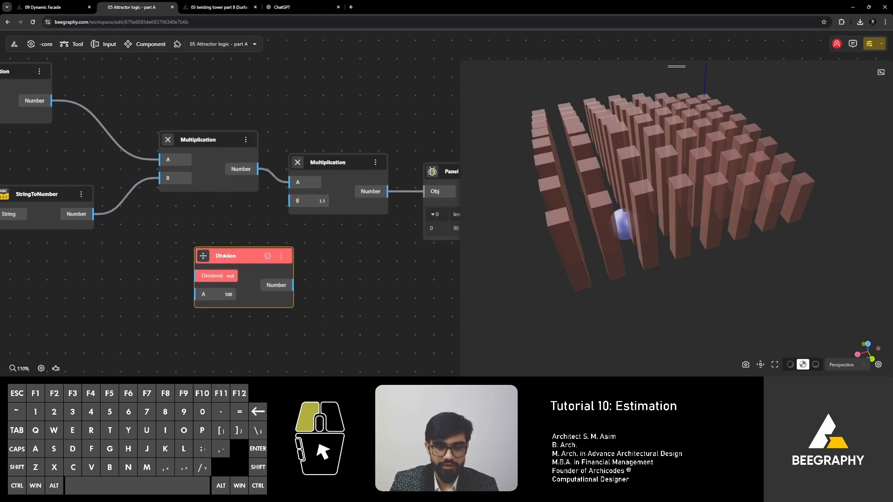
Step: Add a Range Input node with a value of 10 beside the Division node and connect its Number output to Dividend
right_click(126, 281)
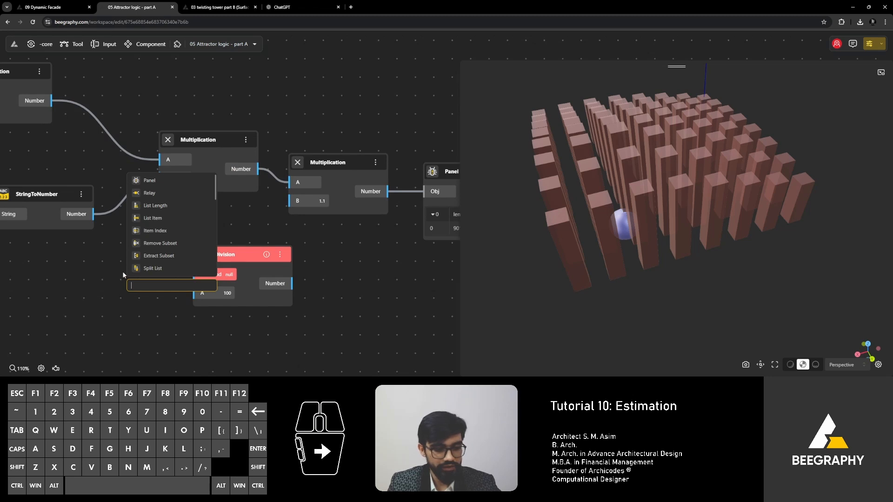
text(9)
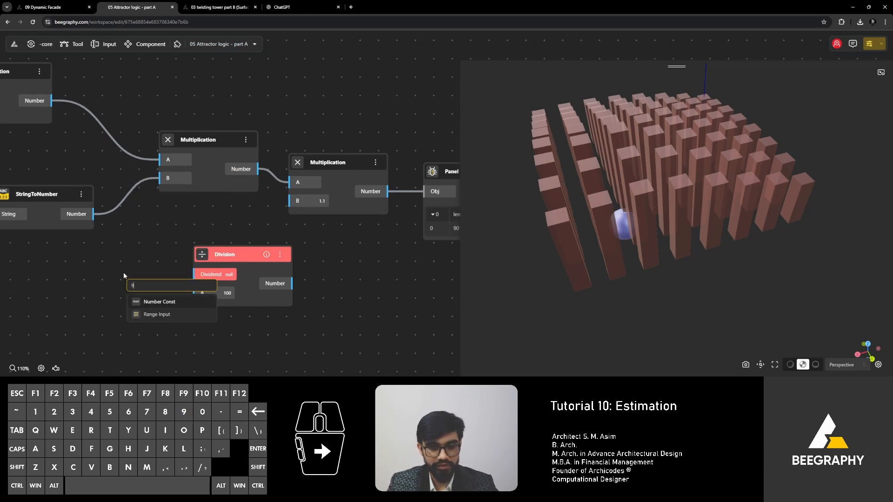
key(BackSpace)
text(range)
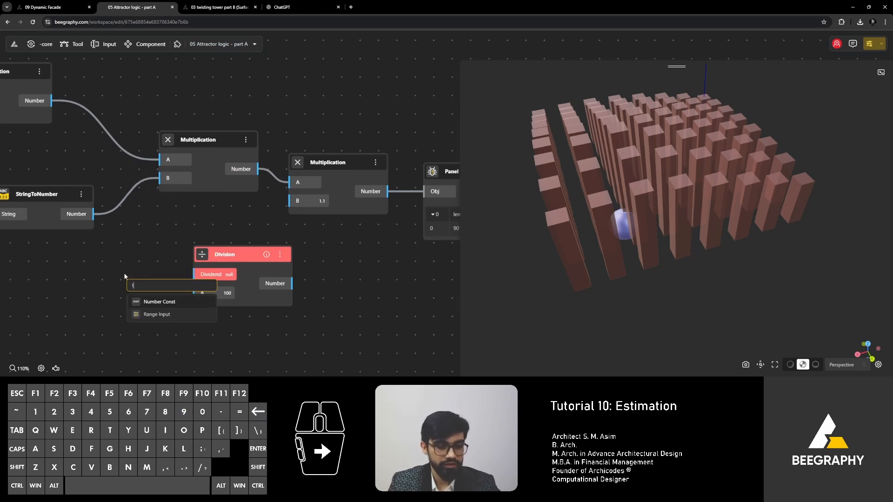
click(169, 314)
drag(184, 292, 62, 273)
drag(143, 289, 196, 274)
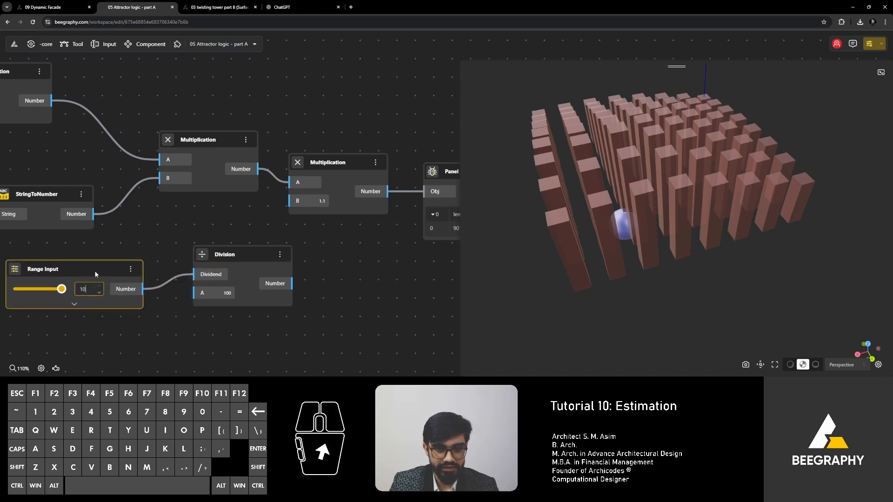
Step: Set the Range Input slider to 6 and rename the node "Contingency %"
right_drag(181, 298, 256, 302)
drag(140, 293, 119, 293)
click(124, 274)
double_click(120, 275)
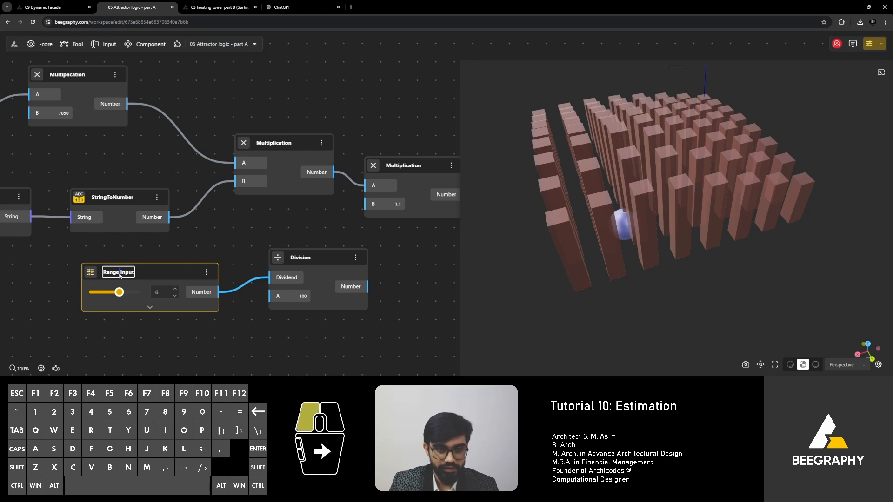
text(Conting)
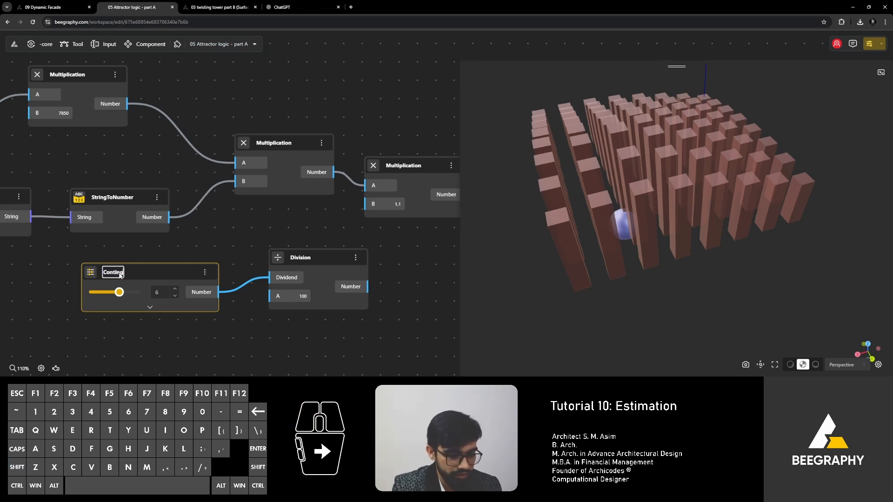
text(ency %)
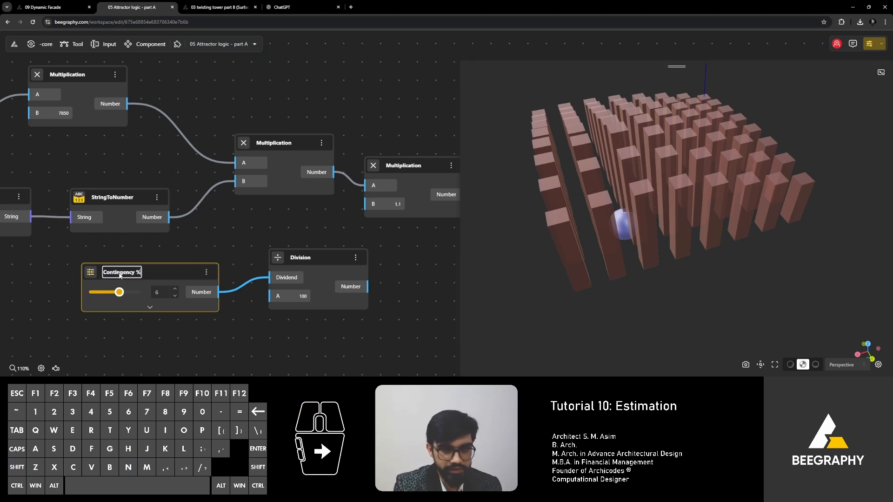
key(Return)
right_drag(283, 312, 260, 318)
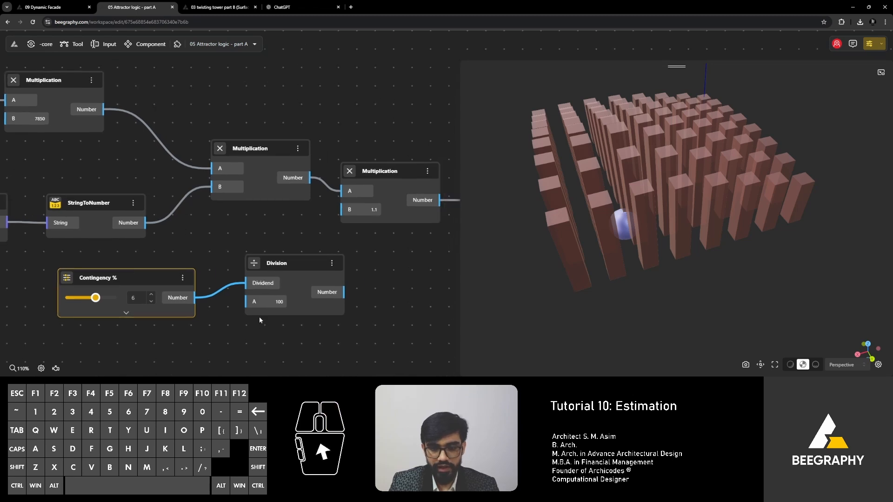
click(265, 263)
right_drag(458, 268, 385, 272)
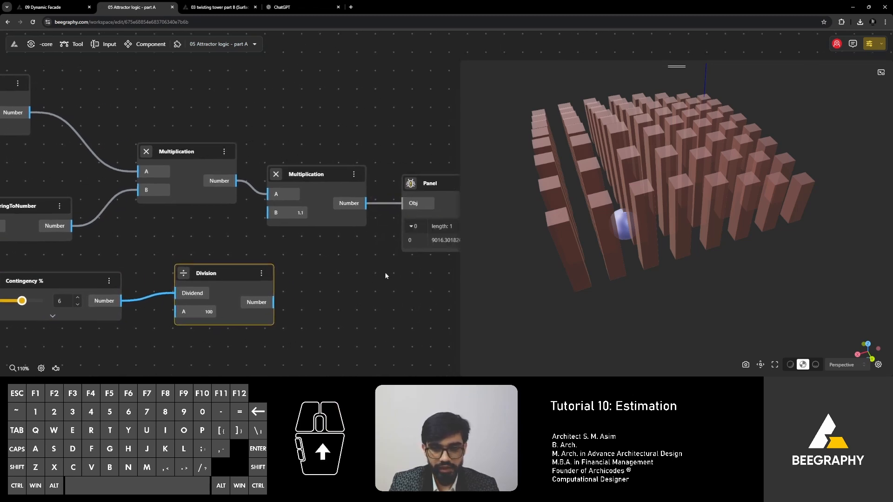
double_click(312, 278)
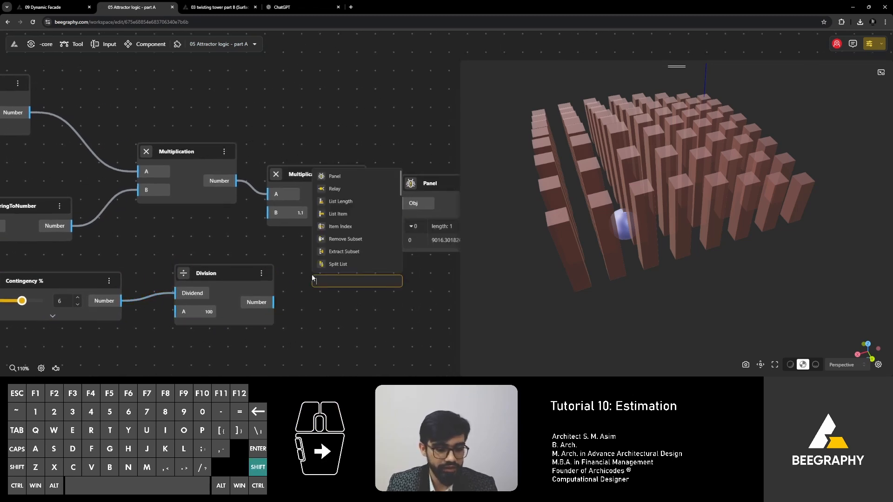
text(+1)
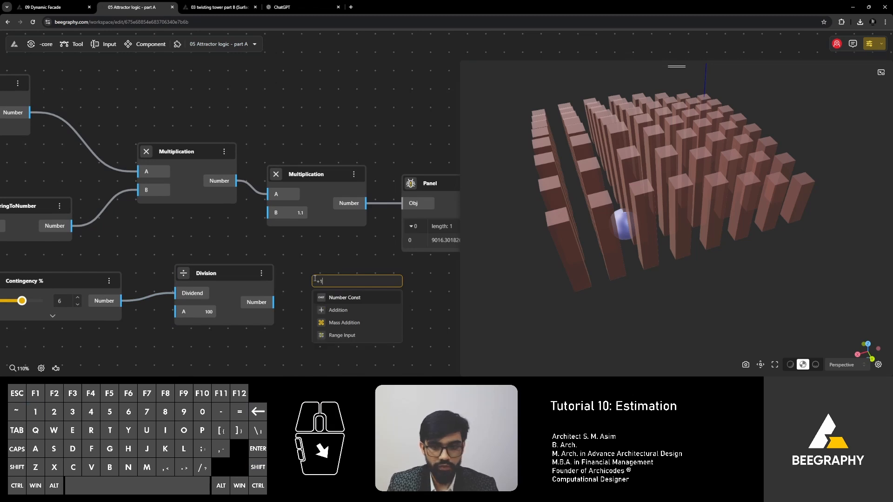
click(337, 298)
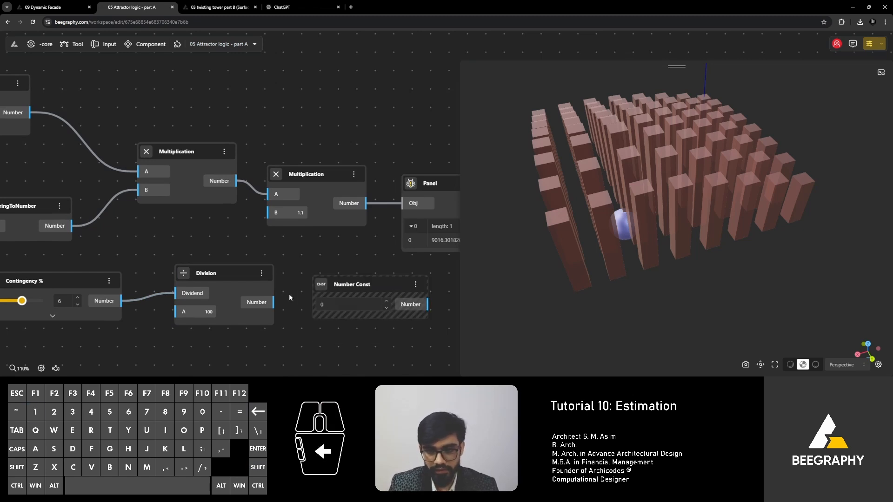
Step: Add an Addition node with B set to 1, feed the Division output into A, and connect its output to B of the final Multiplication
double_click(331, 288)
text(+1)
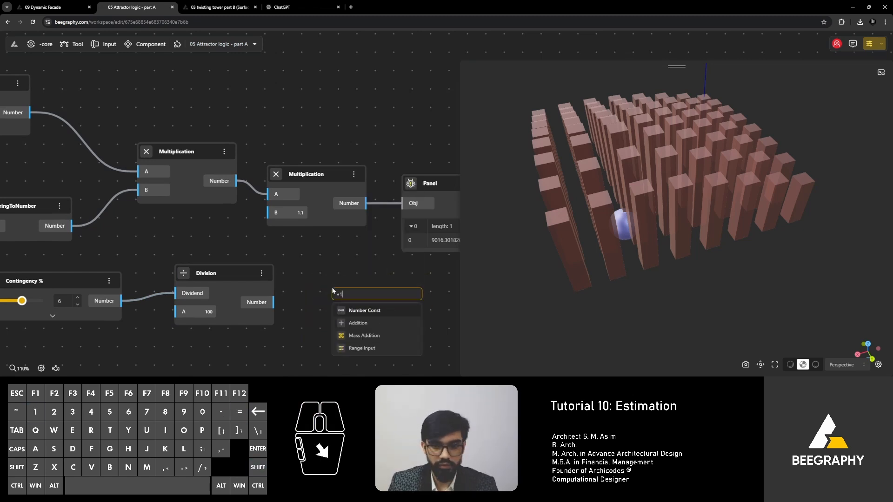
click(358, 323)
drag(273, 303, 331, 318)
drag(428, 331, 428, 332)
drag(352, 245, 273, 212)
Step: Try contingency values of 4 and 10, moving the Panel close to the Contingency % slider and the Division node below it
drag(222, 282, 212, 281)
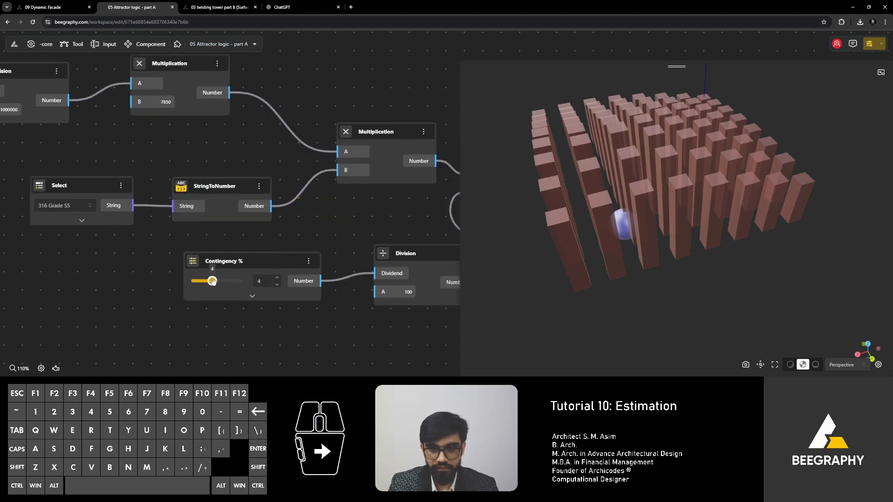
drag(422, 243, 226, 244)
scroll(226, 244, down, 2)
drag(407, 185, 208, 244)
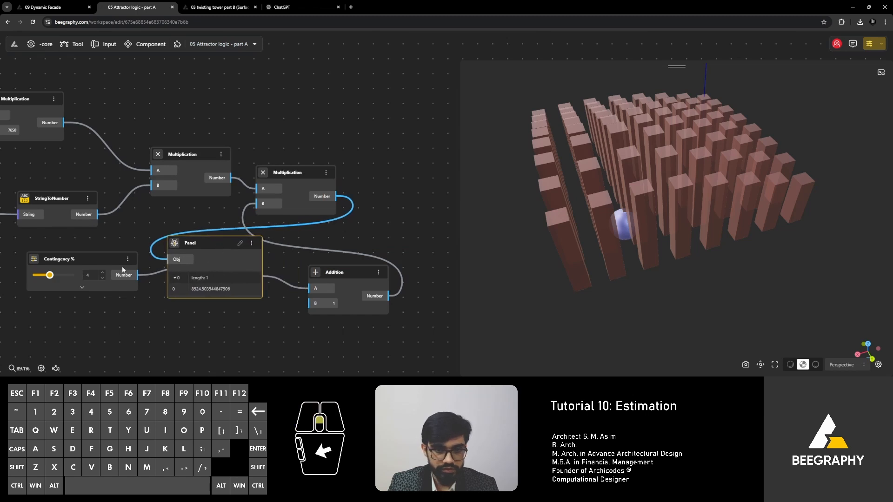
scroll(107, 272, up, 3)
drag(22, 276, 142, 254)
drag(261, 191, 344, 178)
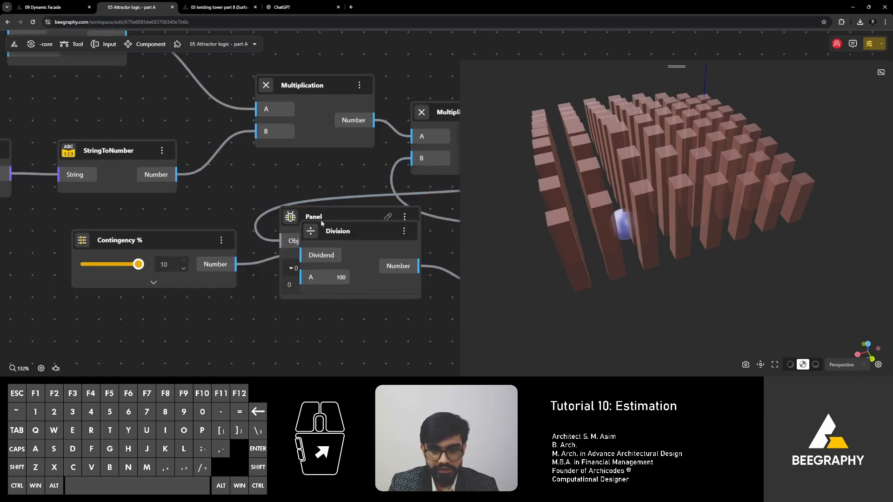
drag(334, 231, 321, 296)
drag(322, 217, 297, 174)
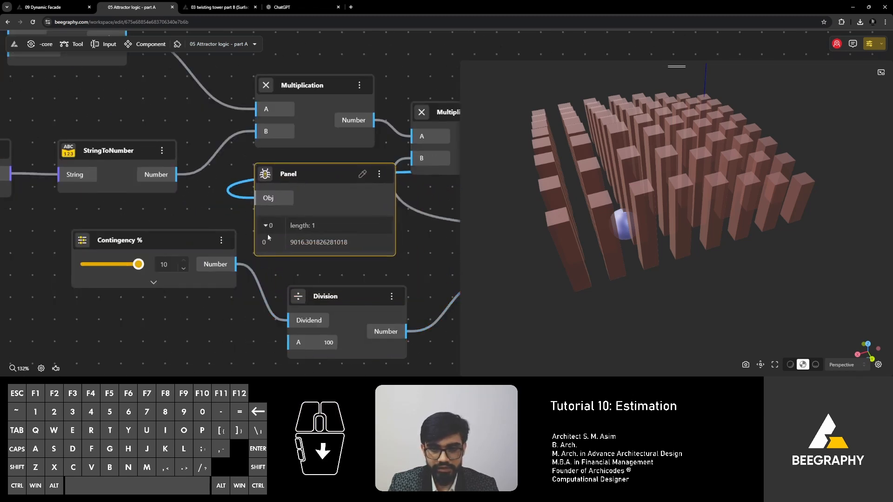
Step: Set the Contingency % slider to 0 and back up to 5, and return the Panel to the right of the final Multiplication node
drag(132, 266, 75, 254)
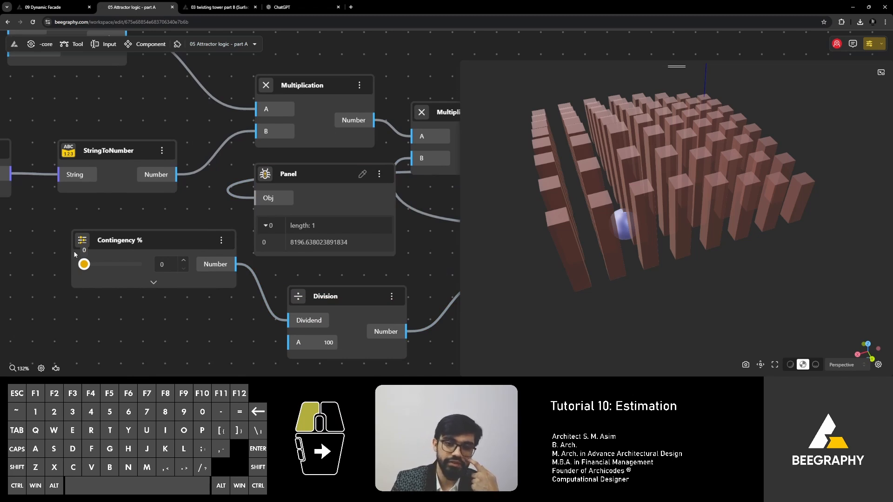
drag(75, 254, 112, 267)
drag(239, 199, 159, 216)
scroll(159, 216, down, 2)
drag(205, 197, 448, 150)
Step: Choose a different stainless steel grade in the Select node
drag(188, 233, 383, 225)
scroll(383, 225, down, 2)
scroll(237, 188, up, 4)
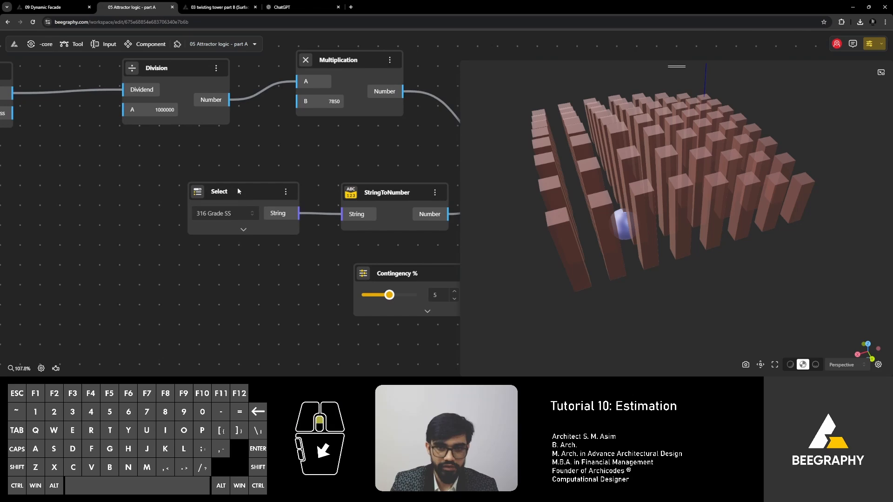
click(236, 215)
click(223, 232)
Step: Arrange the final Multiplication node to the right of the Addition node, with the Panel beyond it
scroll(224, 230, down, 3)
right_drag(218, 228, 679, 297)
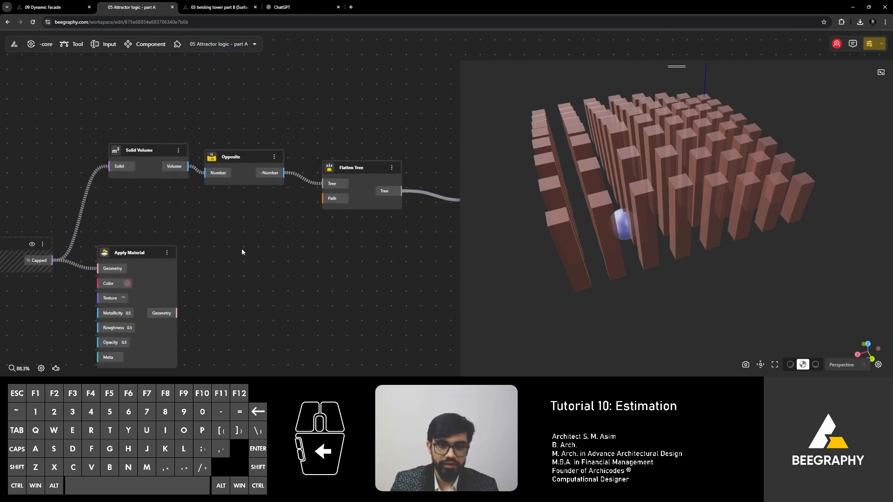
right_drag(242, 252, 414, 294)
scroll(318, 221, down, 3)
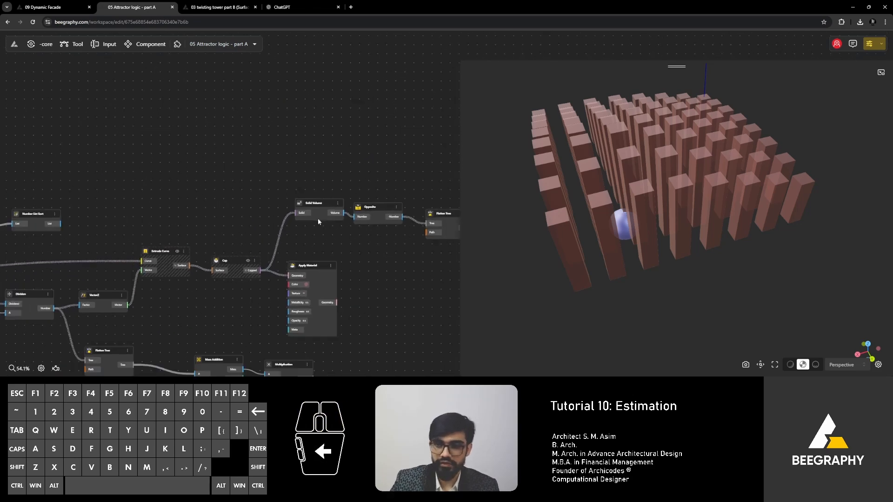
right_drag(318, 221, 158, 224)
scroll(328, 221, up, 1)
right_drag(329, 225, 206, 237)
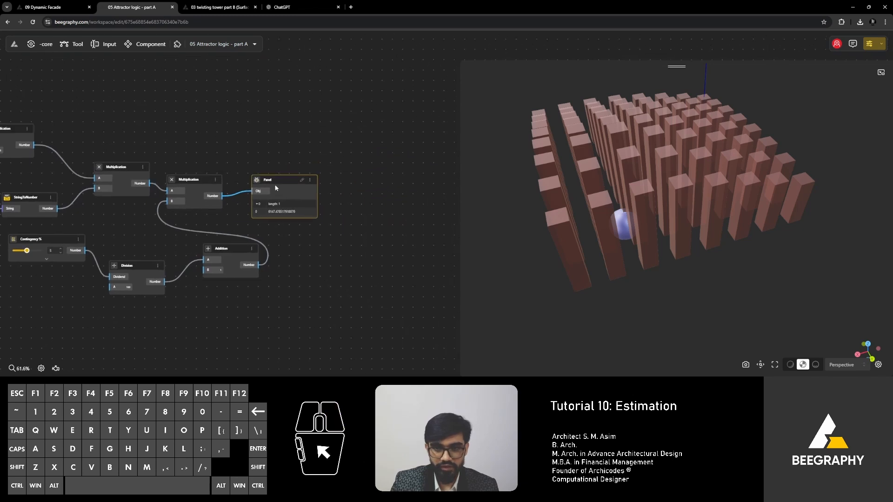
drag(278, 177, 359, 182)
drag(192, 180, 288, 197)
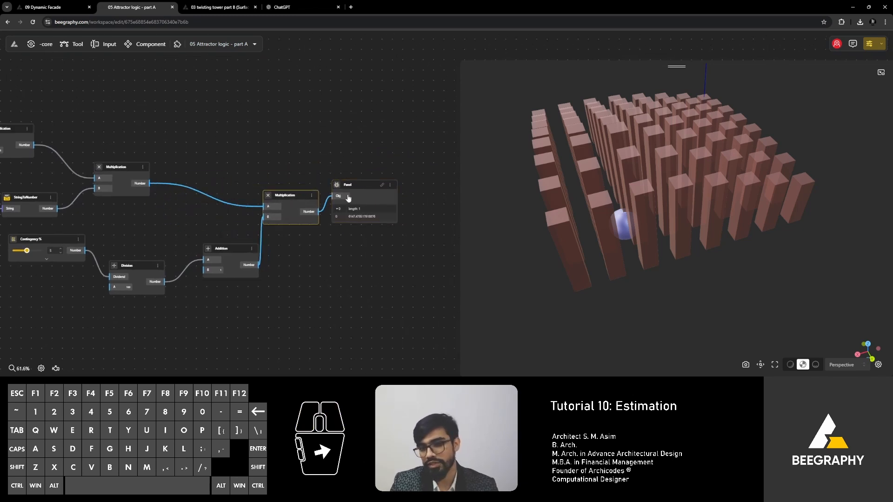
drag(364, 183, 395, 180)
drag(285, 197, 310, 210)
click(265, 175)
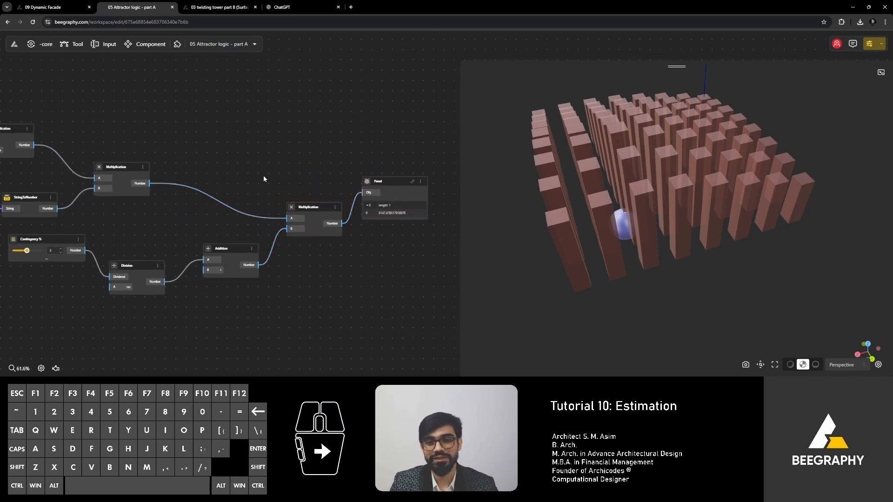
Step: Move the Contingency % node into line with the Division node it feeds
scroll(264, 175, down, 1)
scroll(281, 183, up, 1)
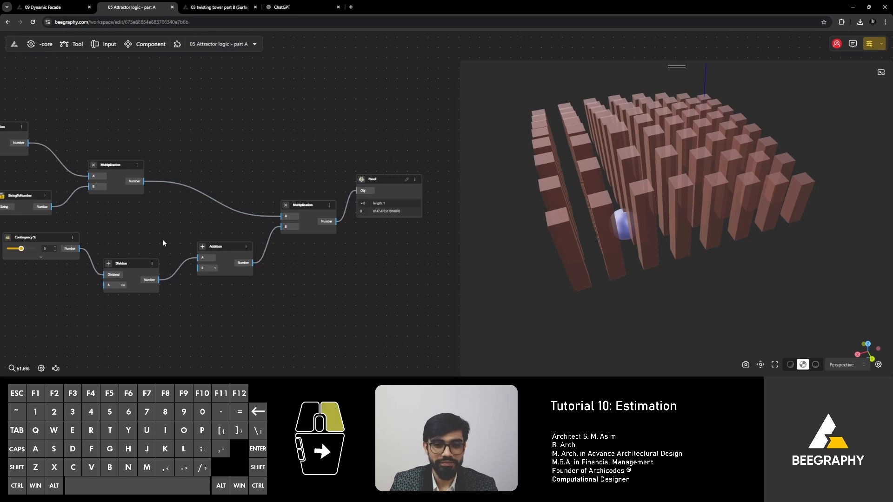
right_drag(162, 239, 229, 240)
drag(107, 238, 99, 259)
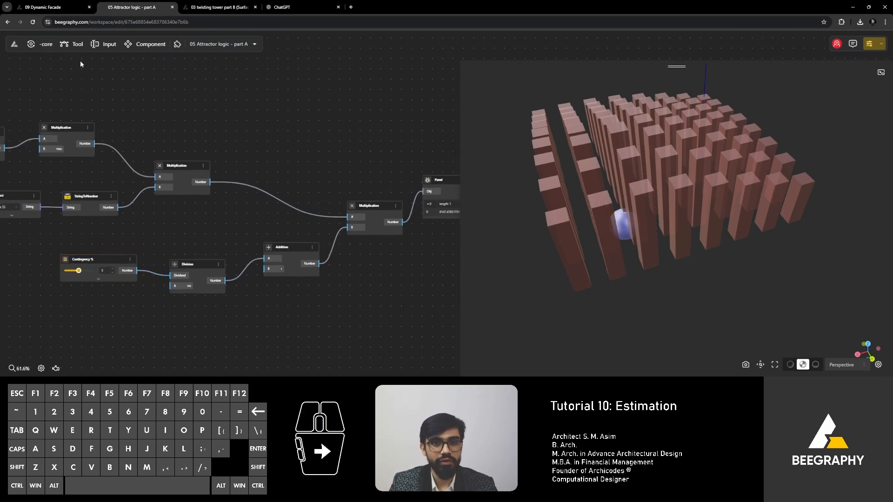
Step: Switch to the 09 Dynamic Facade project and examine its facade model and node groups
click(55, 8)
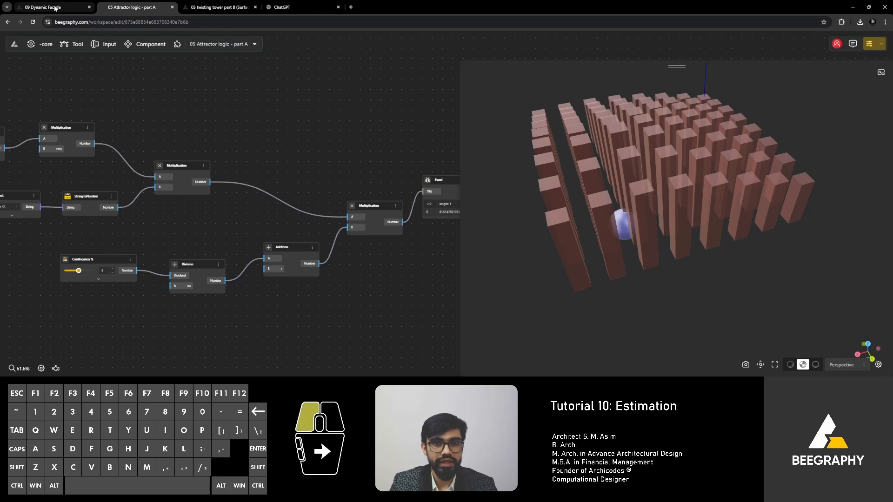
drag(487, 210, 649, 235)
scroll(582, 253, up, 3)
scroll(133, 133, down, 2)
scroll(225, 195, up, 5)
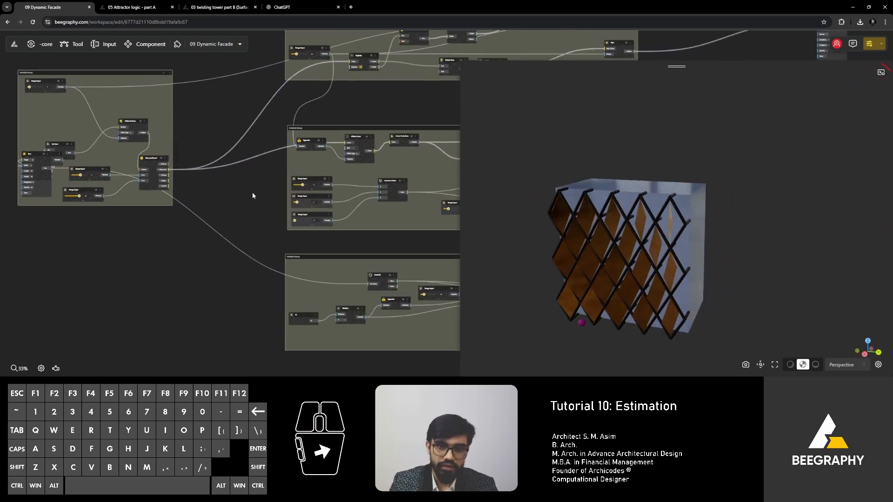
Step: Follow the Diamond Panel output to the Offset Curve node and move that node slightly up, clear of the incoming wire
right_drag(289, 196, 195, 194)
scroll(32, 154, up, 5)
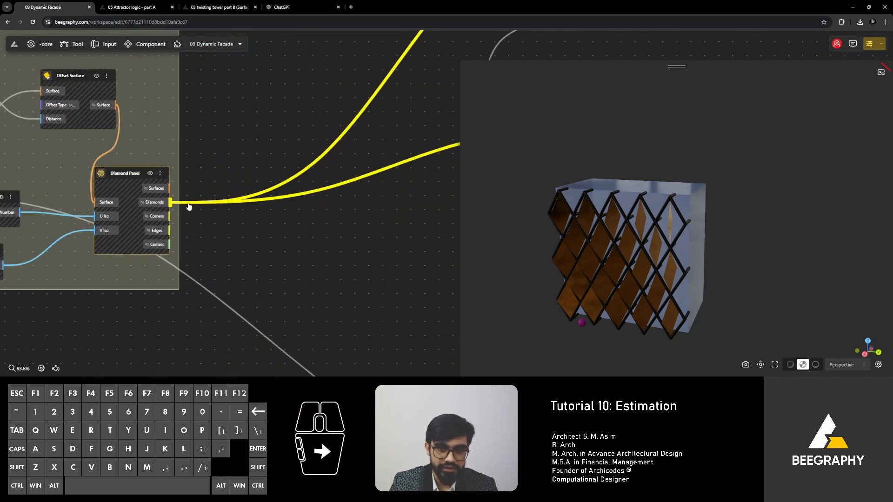
right_drag(426, 170, 195, 202)
right_drag(268, 171, 202, 195)
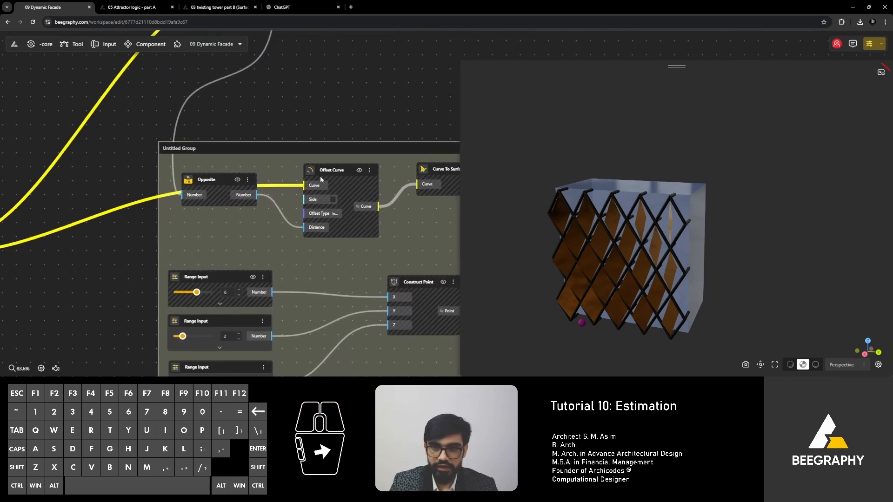
drag(320, 175, 310, 144)
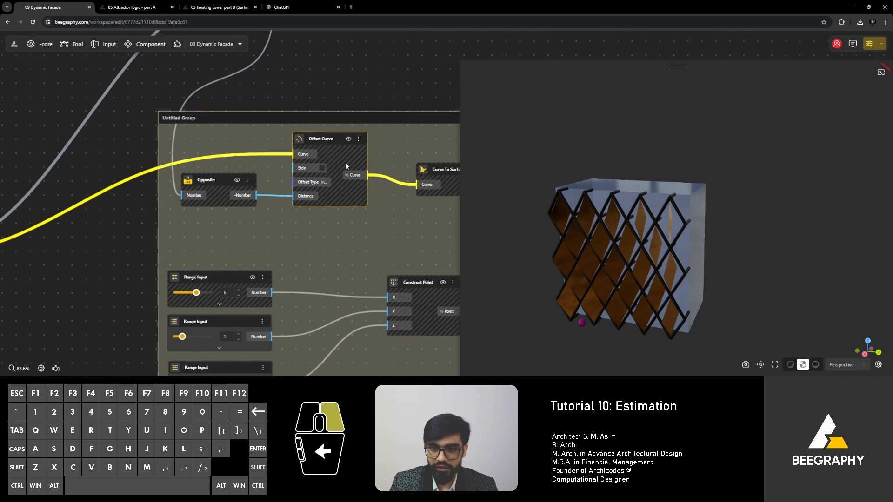
Step: Preview the Curve To Surface node's geometry on the facade and hide it again
right_drag(346, 166, 231, 181)
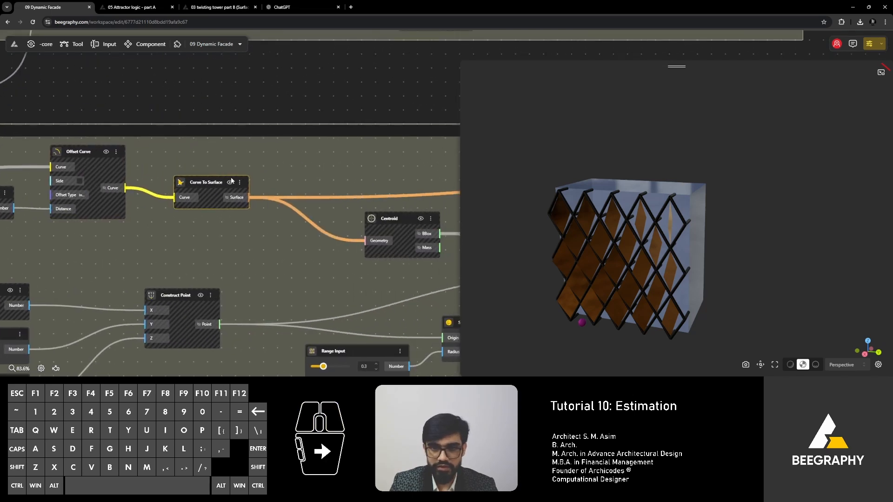
click(230, 182)
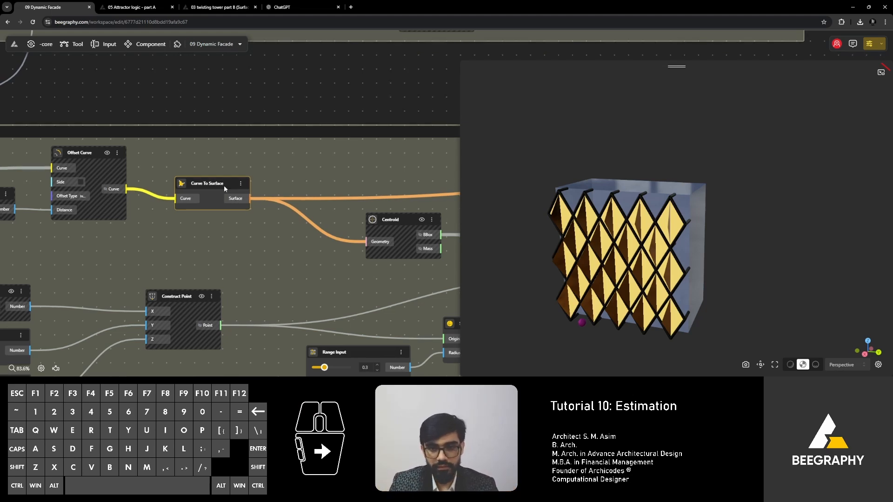
right_click(224, 185)
click(235, 194)
drag(205, 183, 206, 180)
Step: Add a Surface Area node above the Curve To Surface node and connect the Surface output to it
middle_drag(309, 90, 259, 118)
double_click(259, 119)
text(area)
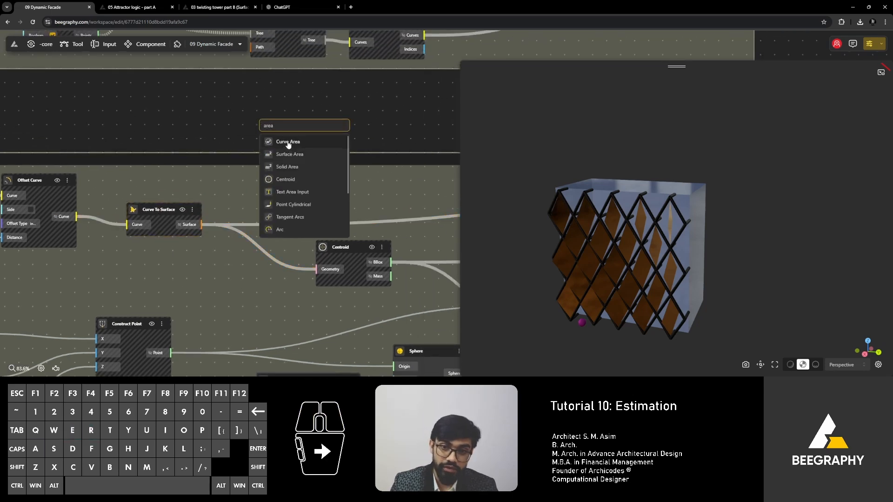
click(289, 156)
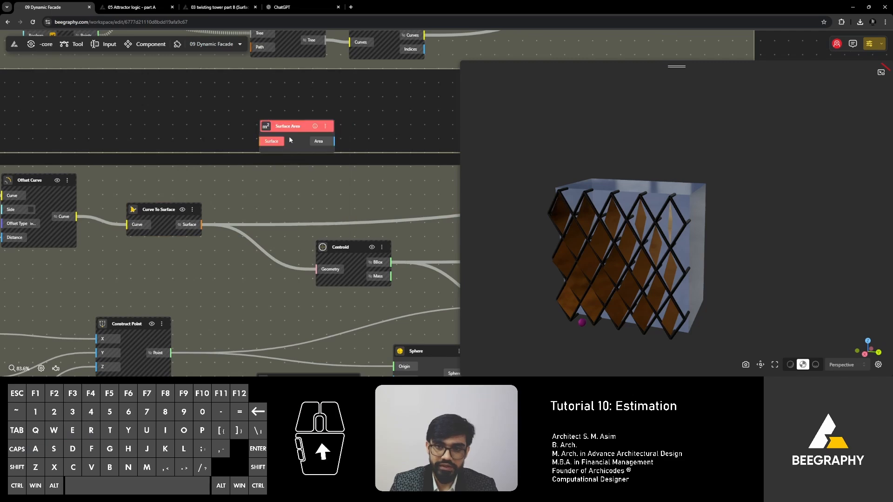
drag(195, 231, 278, 146)
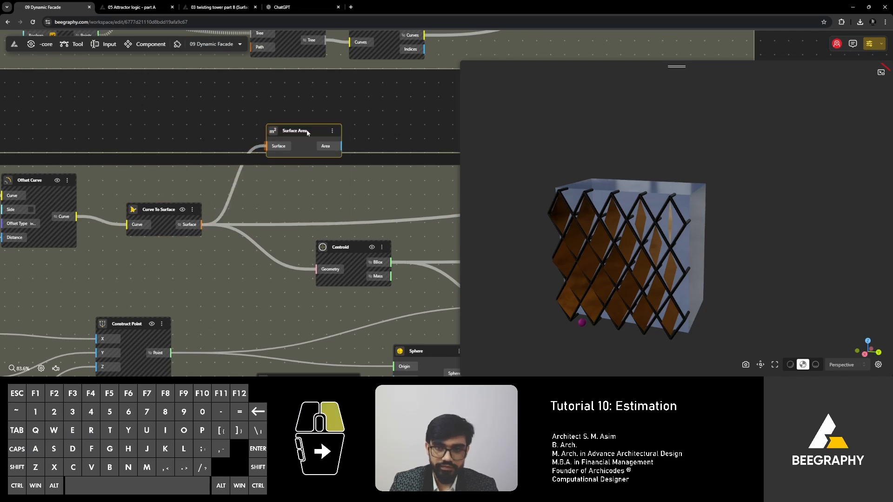
right_drag(305, 112, 363, 135)
double_click(160, 148)
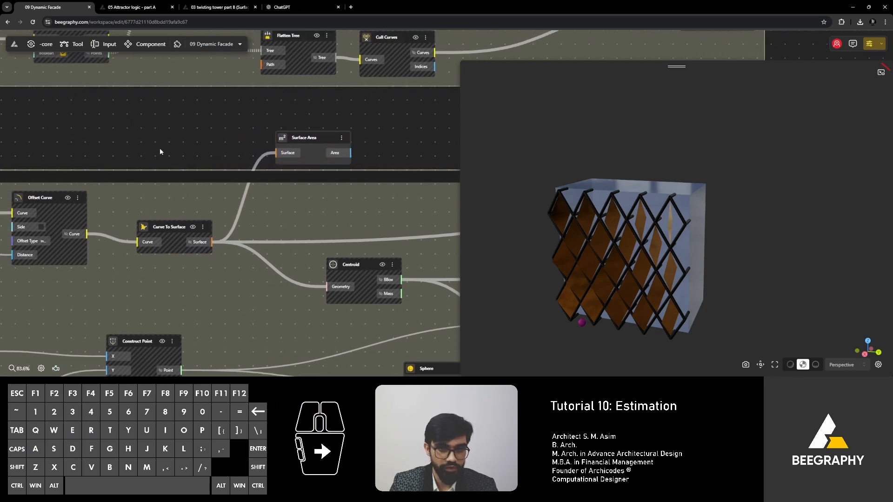
text(curve)
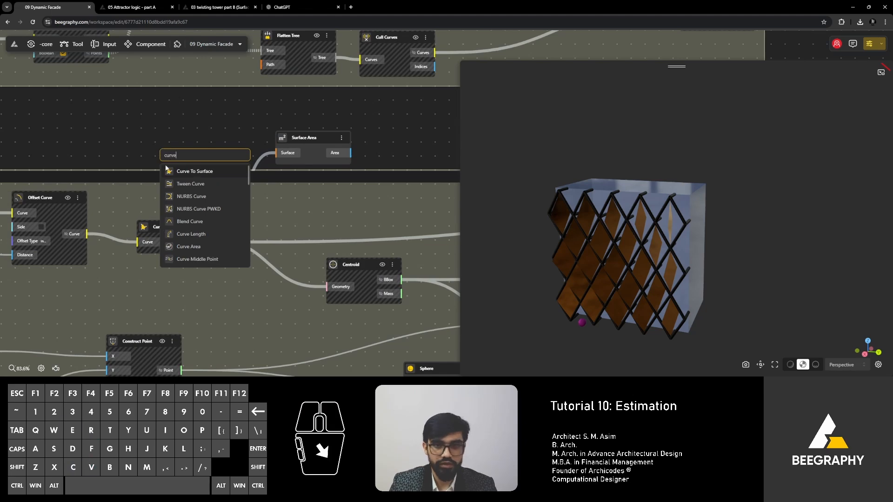
click(181, 172)
drag(192, 158, 195, 144)
key(Delete)
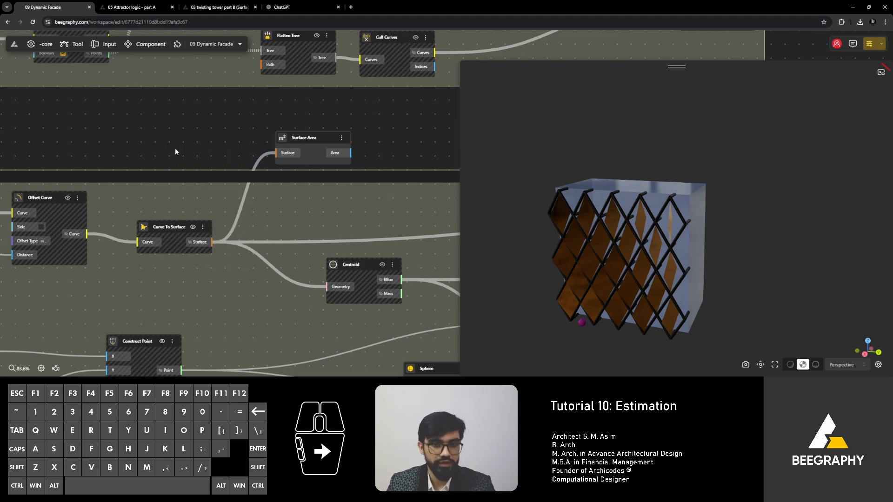
Step: Add a Curve Area node above the Curve To Surface node and connect the Offset Curve output to its Curve input
double_click(175, 149)
text(curve)
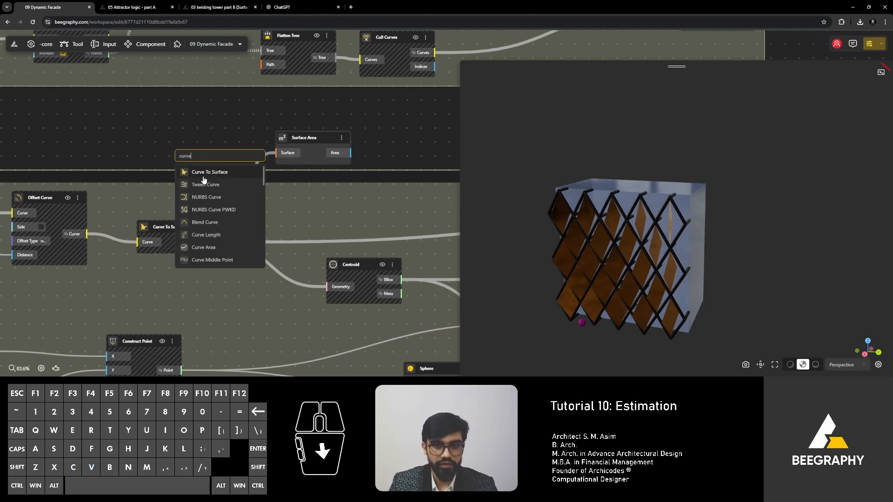
text( area)
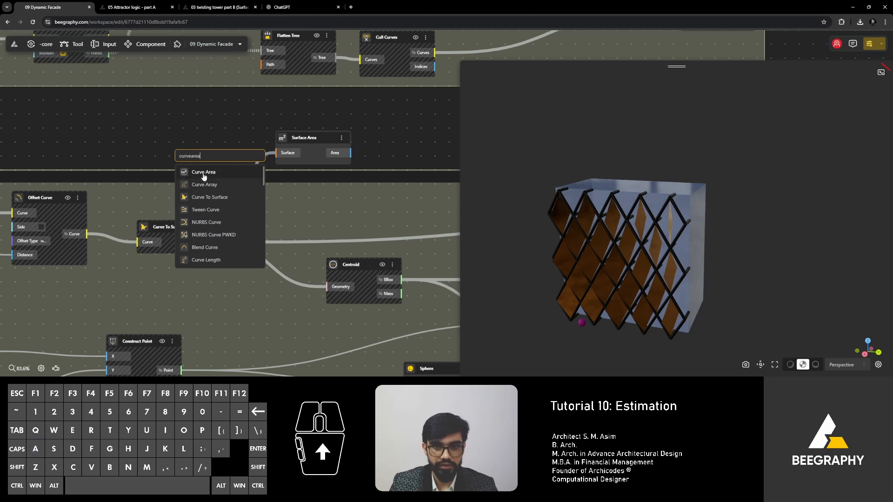
click(205, 173)
drag(88, 234, 140, 131)
Step: Add a Panel node to the Curve Area's Number output and another to the Surface Area's Area output
double_click(240, 130)
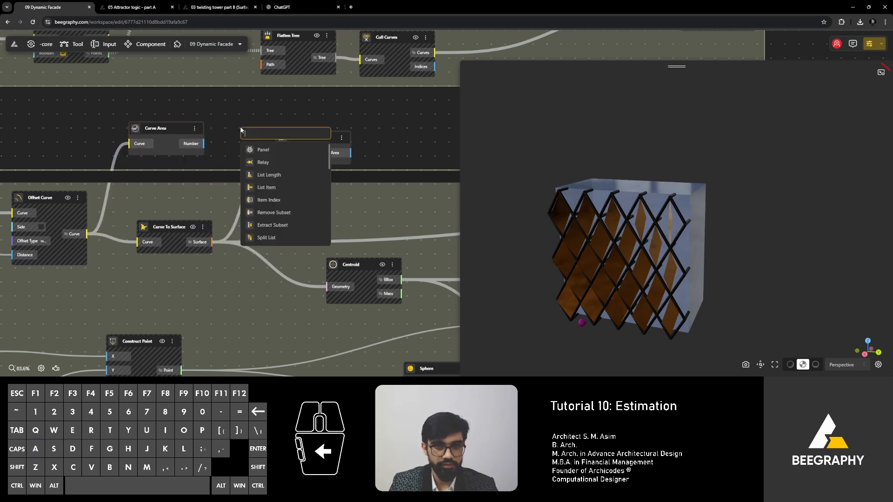
drag(191, 146, 239, 122)
click(256, 143)
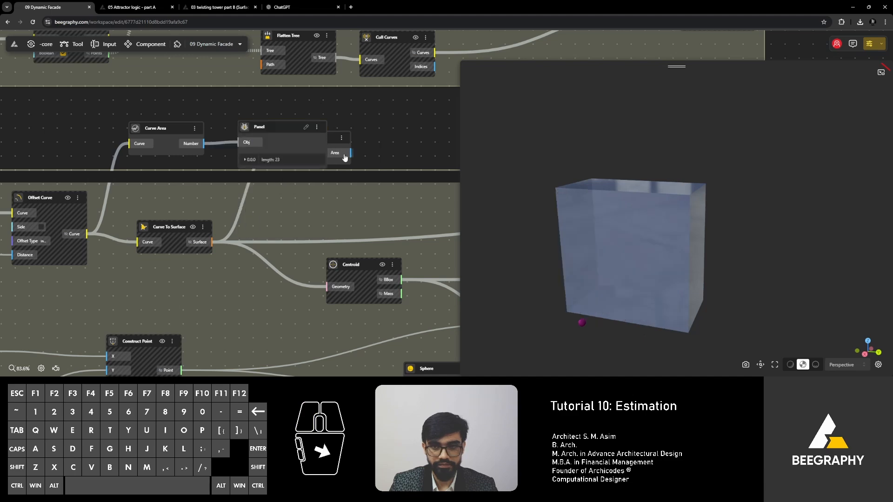
drag(350, 152, 391, 126)
click(409, 150)
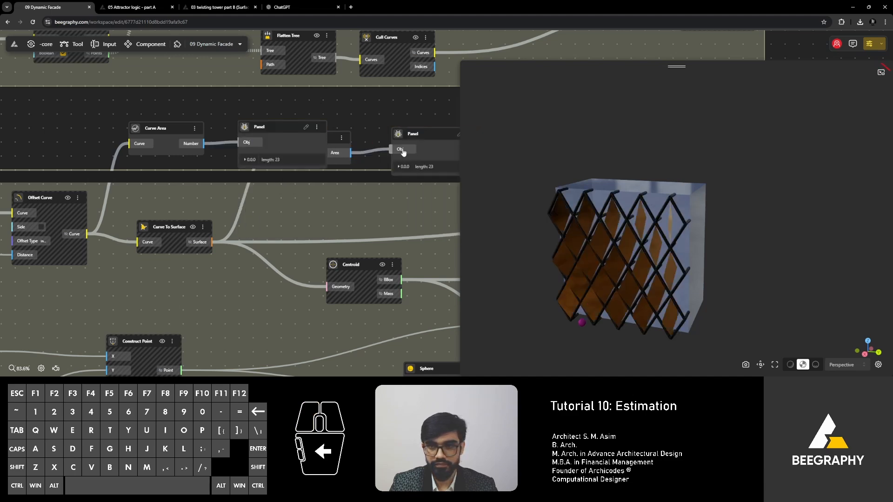
Step: Expand the value lists in both panels and compare the curve areas with the surface areas
right_drag(407, 181, 298, 155)
click(289, 142)
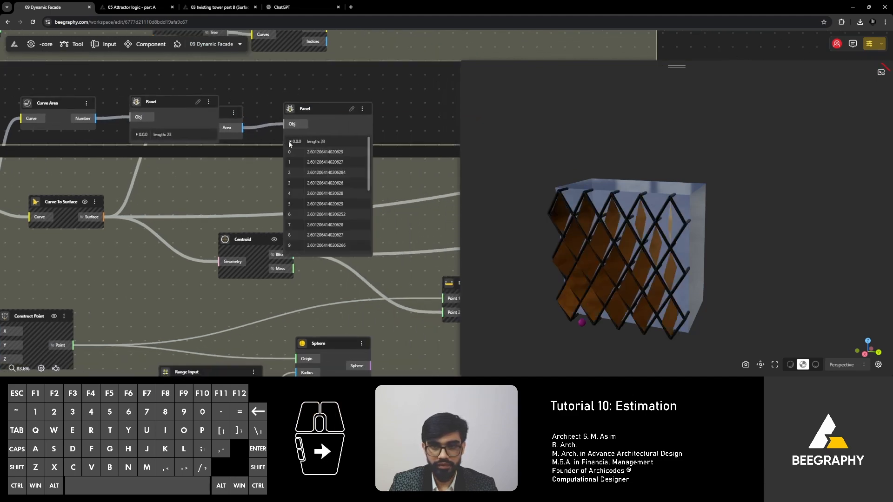
click(137, 135)
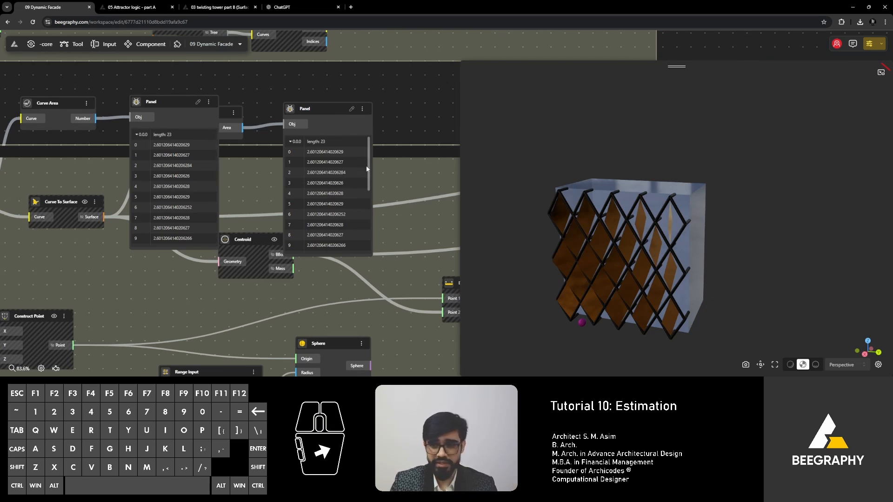
mouse_move(367, 169)
mouse_down()
mouse_move(372, 244)
mouse_move(370, 174)
mouse_up()
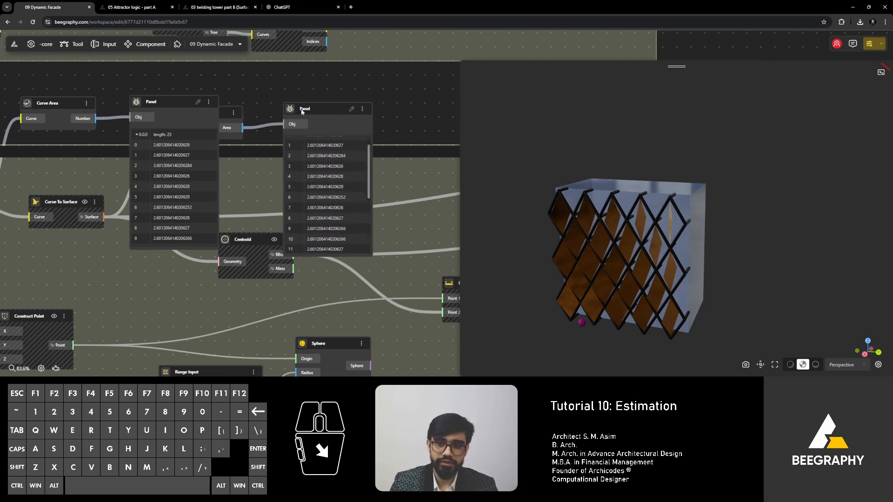
Step: Delete both panels and the Surface Area node, keeping only the Curve Area node
key(Delete)
click(165, 105)
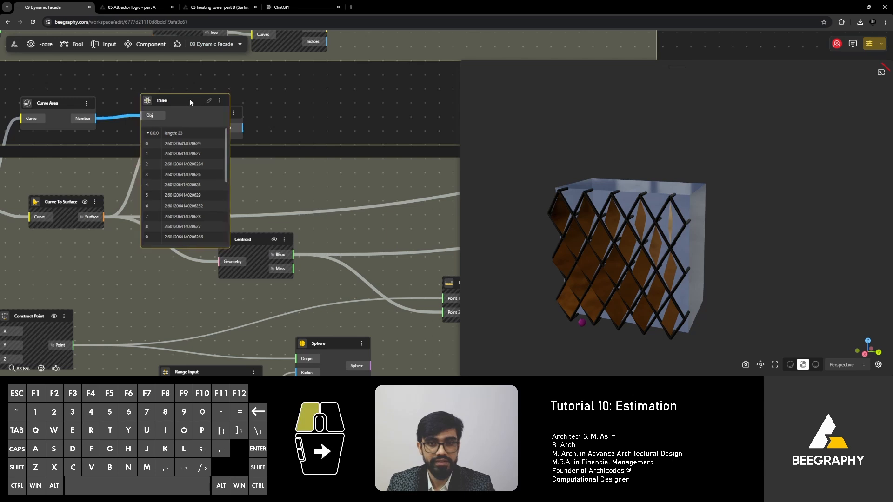
key(Delete)
click(249, 123)
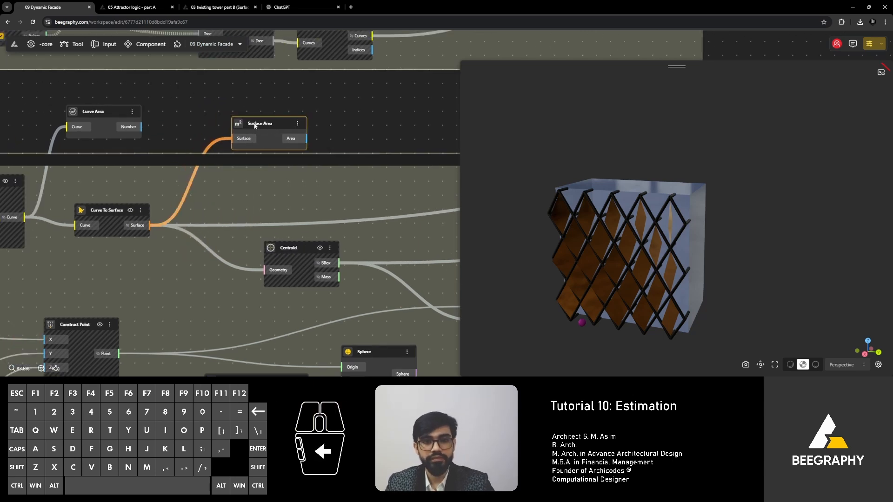
key(Delete)
Step: Add a Mass Addition node beside the Curve Area node and connect the Number output to its A input
click(181, 125)
right_drag(246, 151, 293, 166)
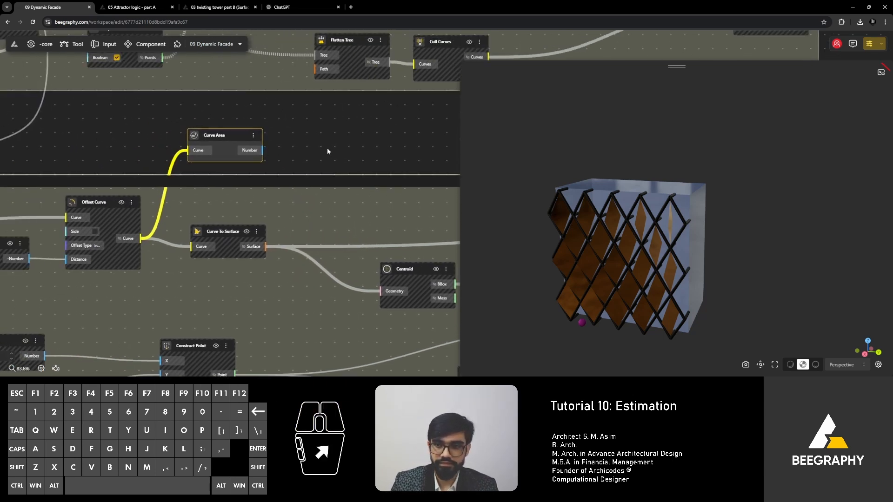
double_click(328, 152)
text(mass)
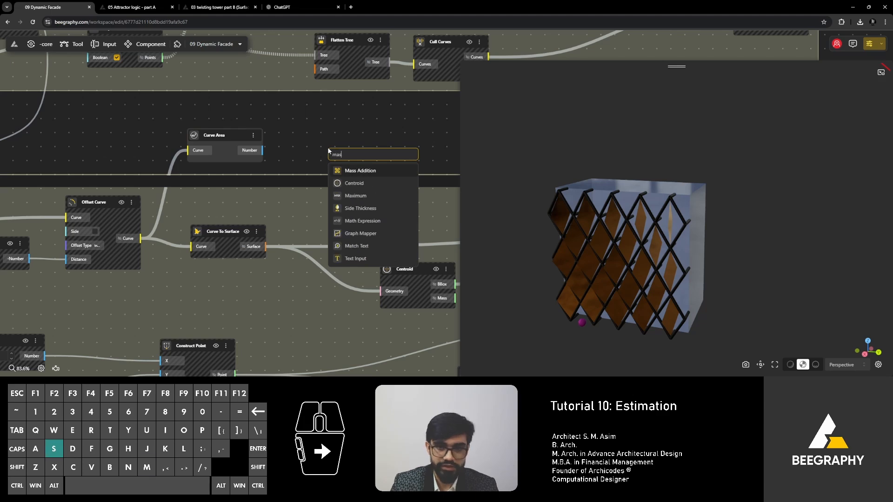
click(358, 171)
drag(264, 151, 335, 179)
Step: Nudge the Mass Addition node up, connect its Mass output to a new Panel node, and expand the panel's value list
scroll(243, 196, up, 5)
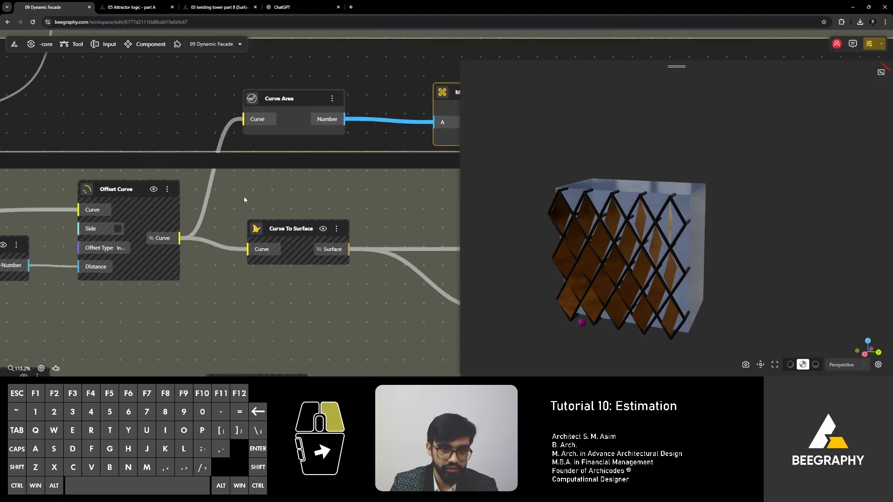
scroll(247, 195, down, 10)
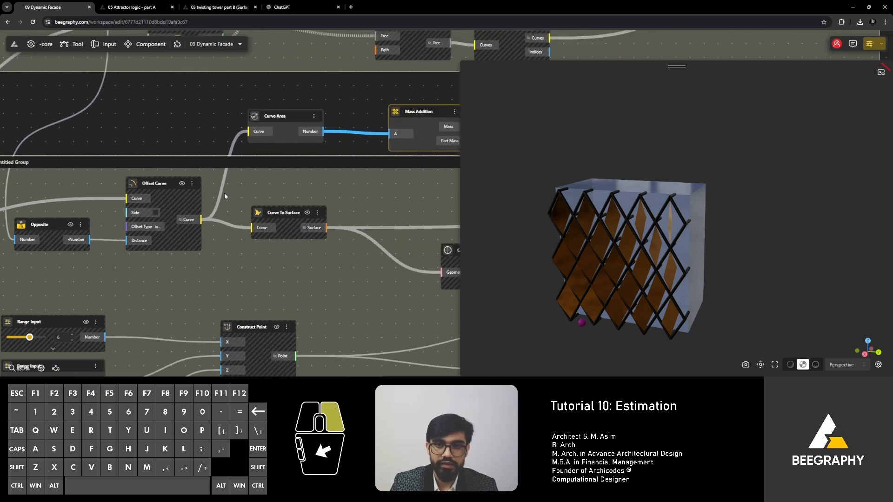
click(246, 176)
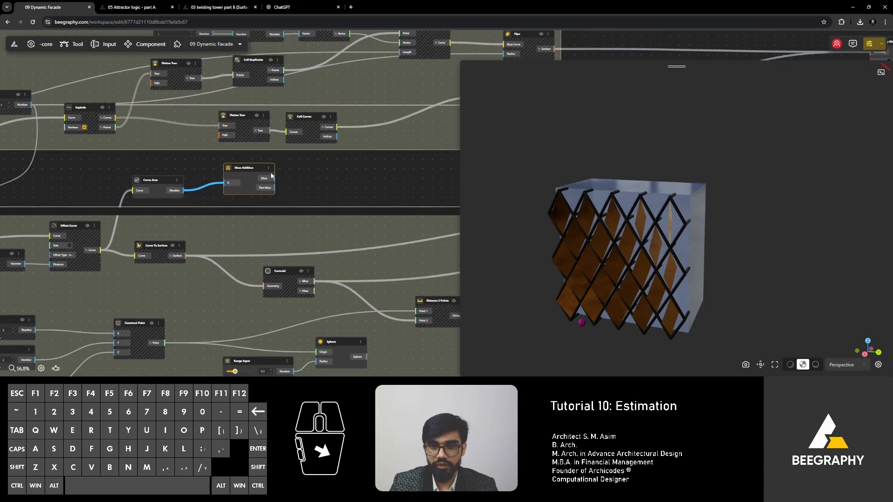
scroll(289, 195, up, 6)
double_click(334, 185)
click(355, 204)
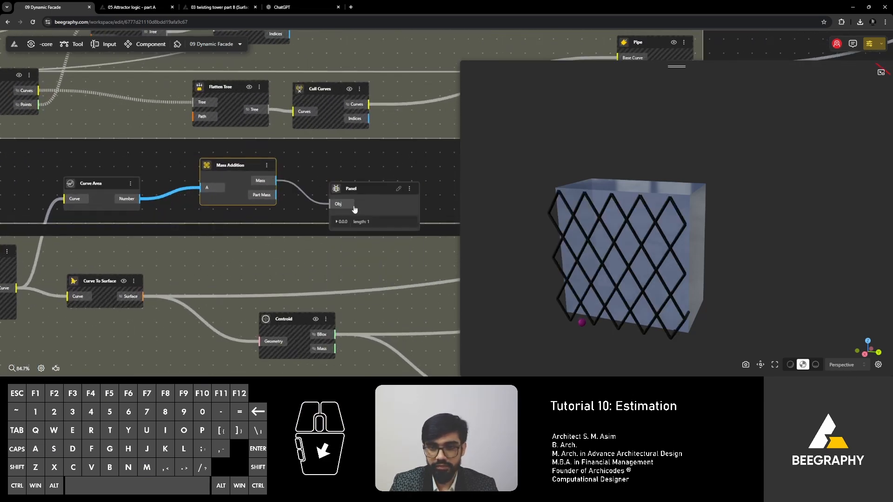
click(340, 222)
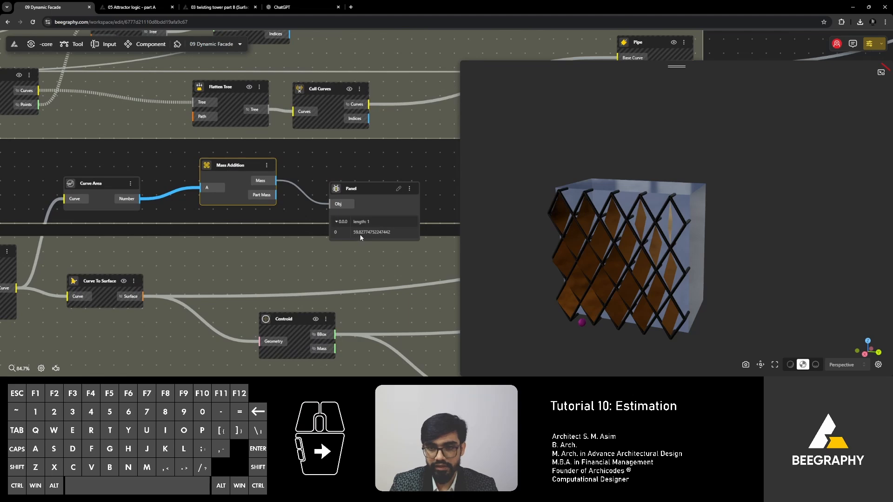
scroll(261, 171, up, 4)
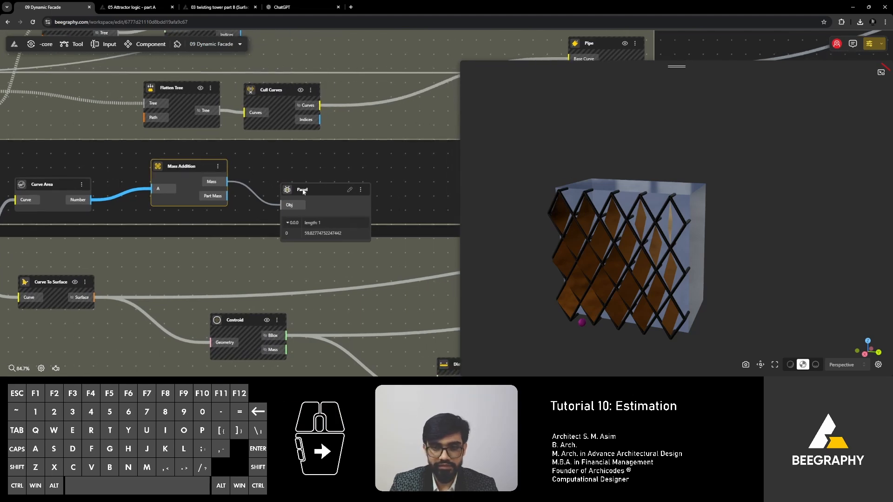
Step: Move the total-area panel farther from the Mass Addition node and level it with the Mass output
drag(303, 192, 355, 175)
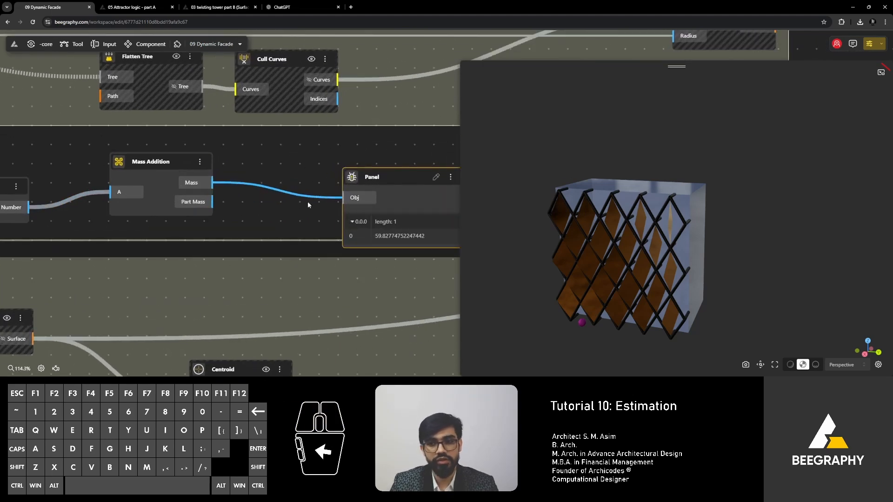
scroll(276, 195, down, 4)
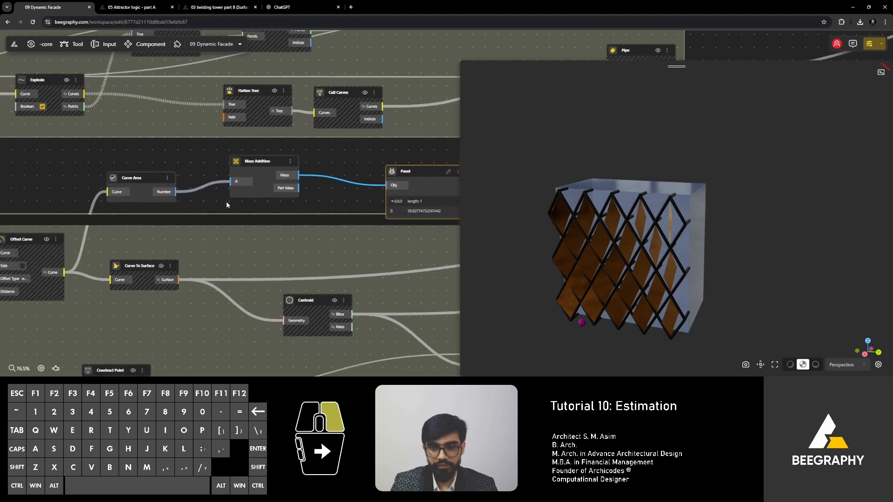
right_drag(227, 202, 205, 230)
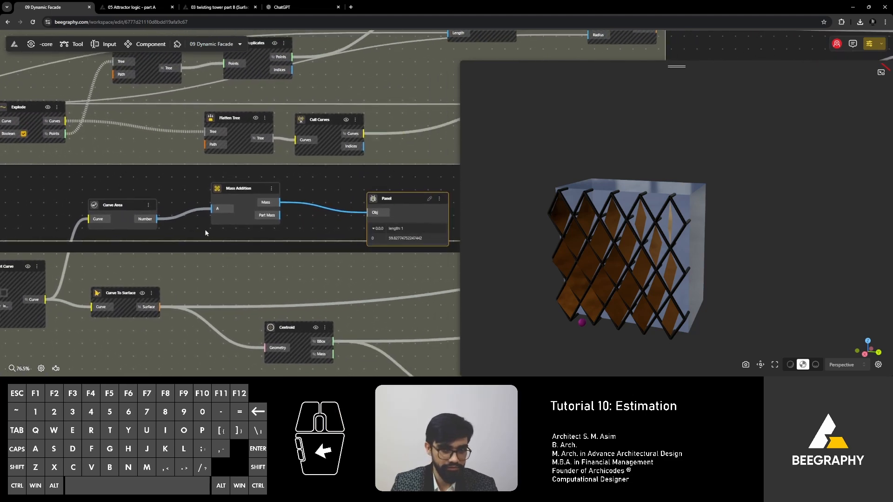
drag(387, 200, 389, 196)
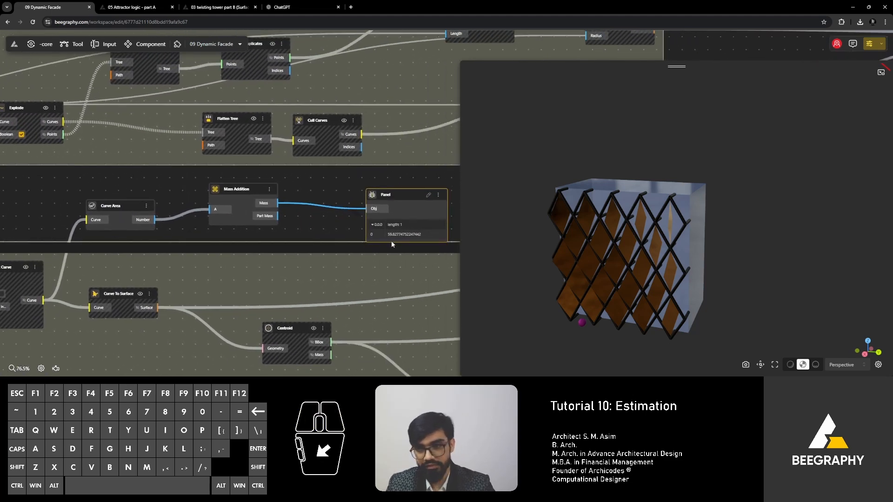
scroll(337, 225, up, 3)
drag(352, 184, 355, 176)
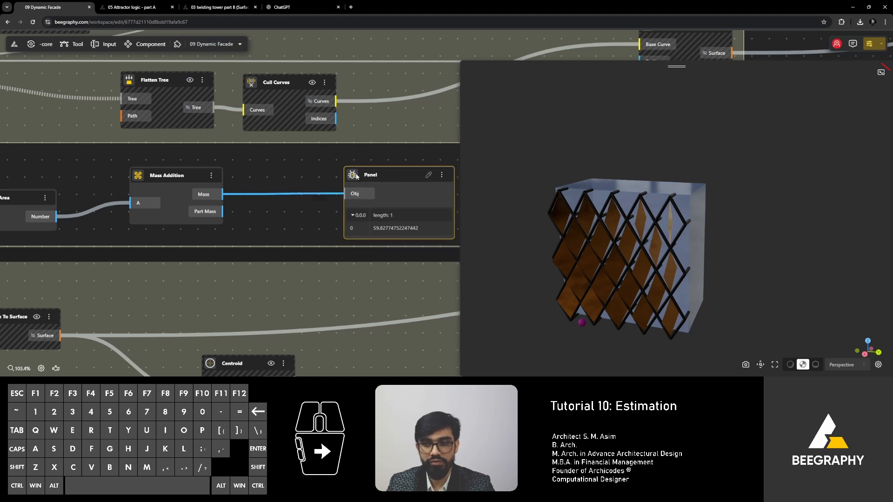
right_drag(298, 200, 235, 205)
Step: Switch to ChatGPT and begin a new message with "tell"
click(305, 8)
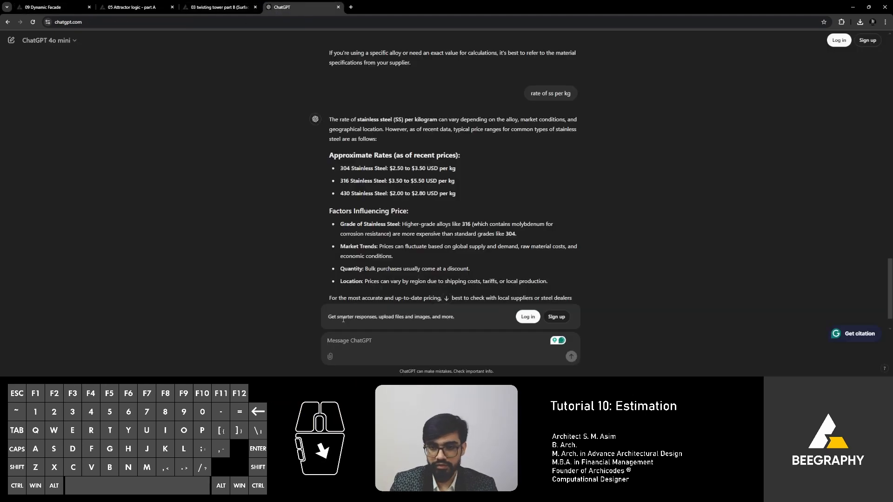
text(tell)
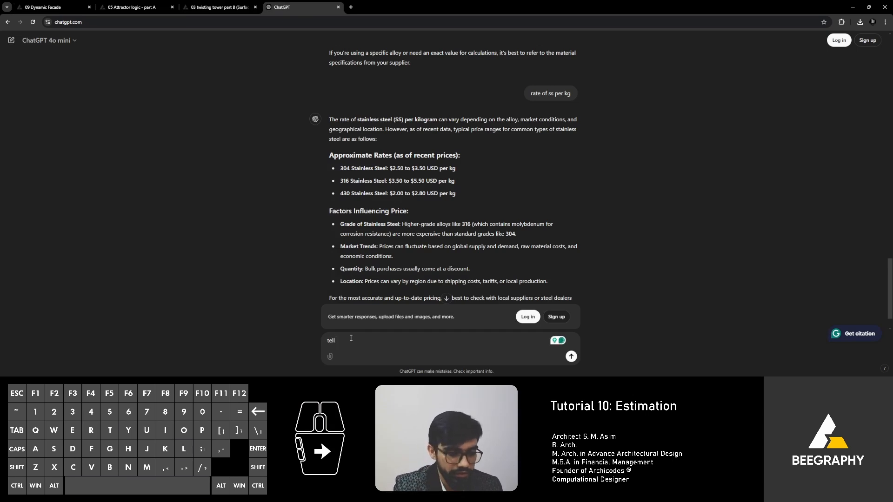
Step: Ask ChatGPT for the square-foot rate of steel sheets of 12 mm thickness and read through to the estimated cost
text(s)
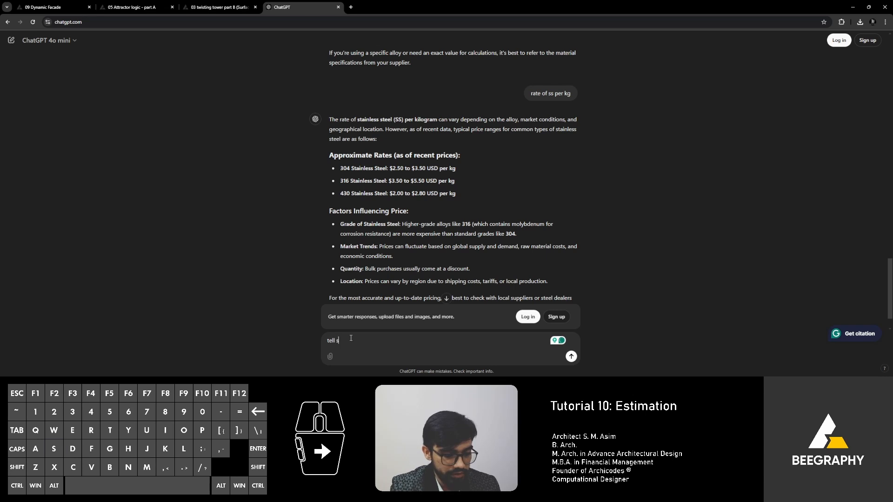
text(q ft rate)
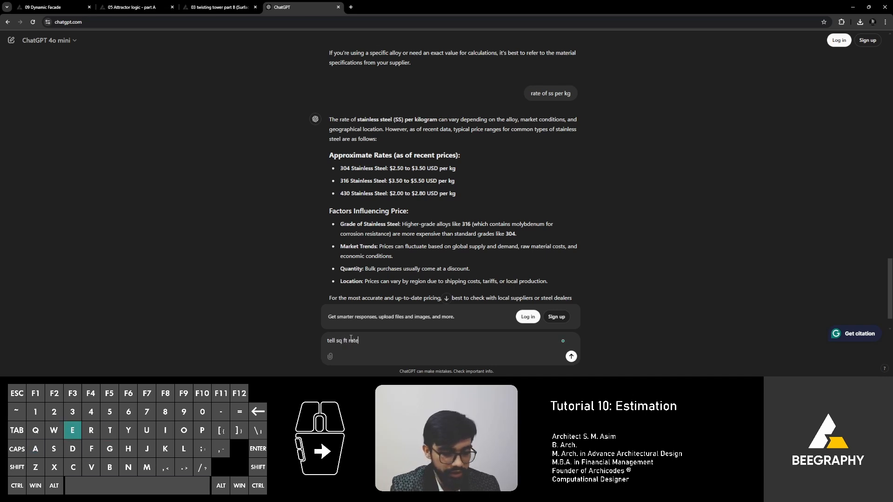
text( for st)
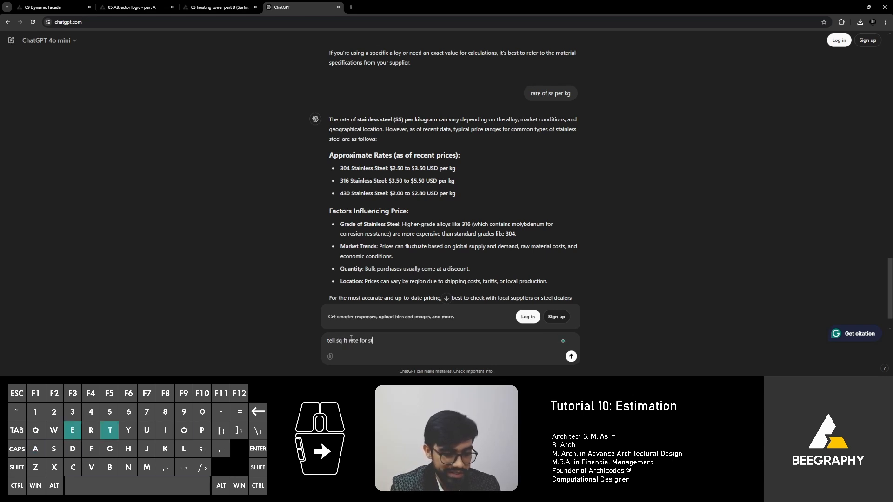
text(eel sheets of )
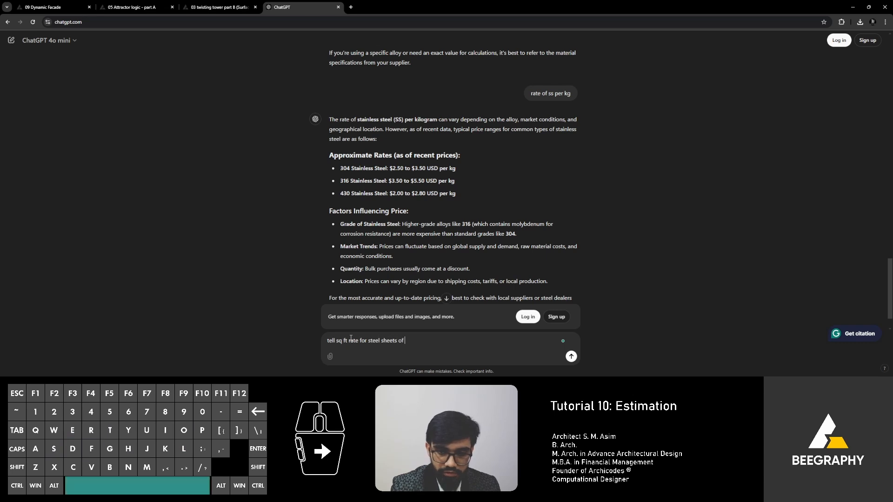
text(12 mm thickness)
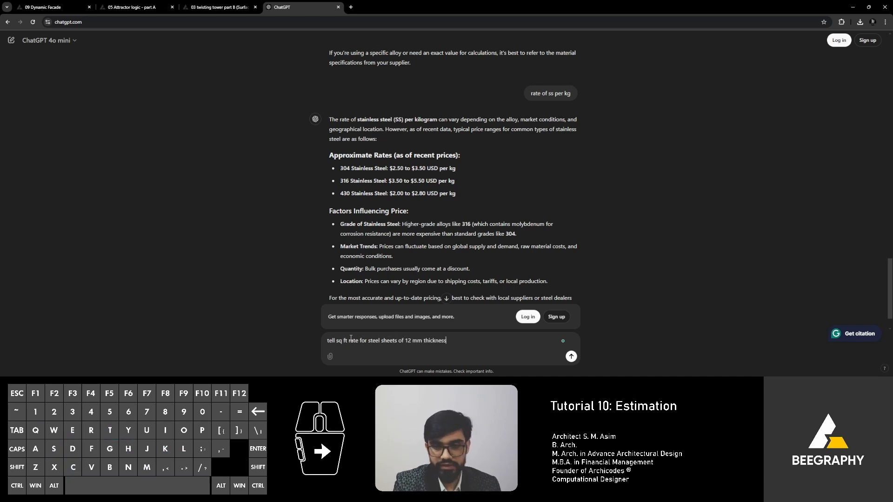
key(Return)
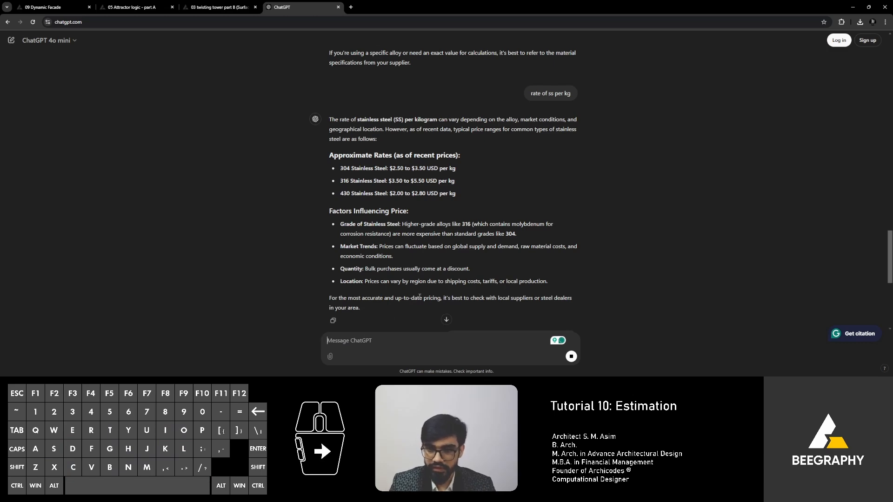
scroll(420, 284, down, 8)
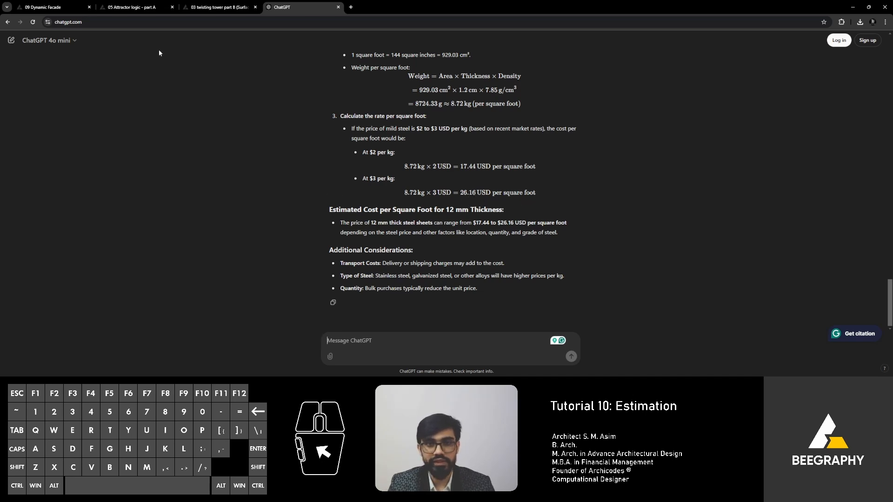
Step: Switch to the 05 Attractor logic - part A file and examine its cost estimation nodes, from Mass Addition to the contingency calculation
click(142, 9)
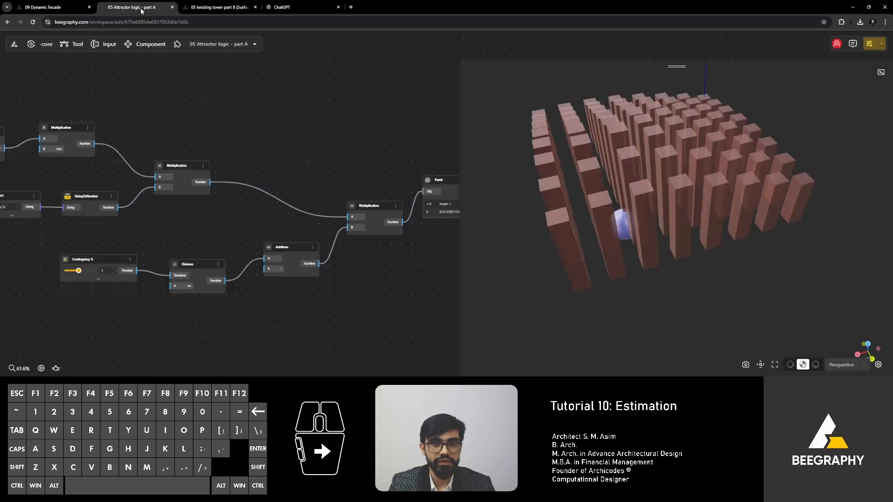
scroll(228, 223, down, 2)
right_drag(196, 222, 247, 213)
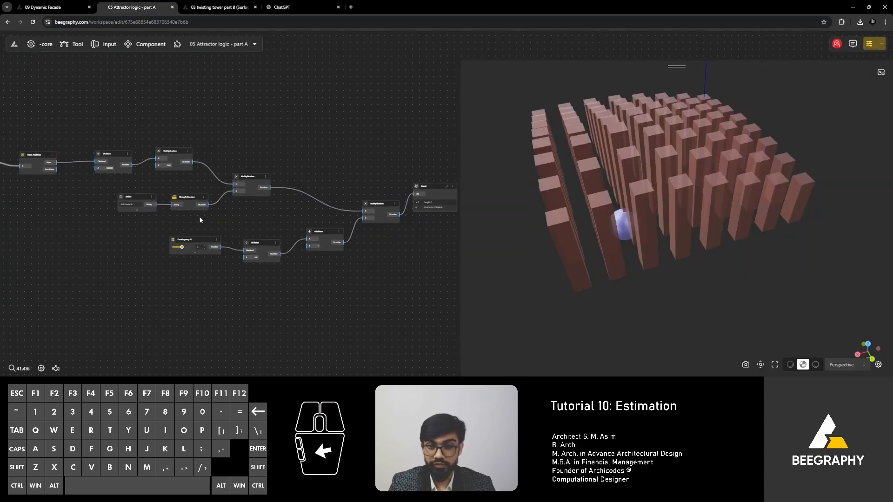
scroll(197, 217, up, 1)
right_drag(164, 224, 206, 236)
scroll(146, 215, up, 4)
scroll(194, 239, down, 4)
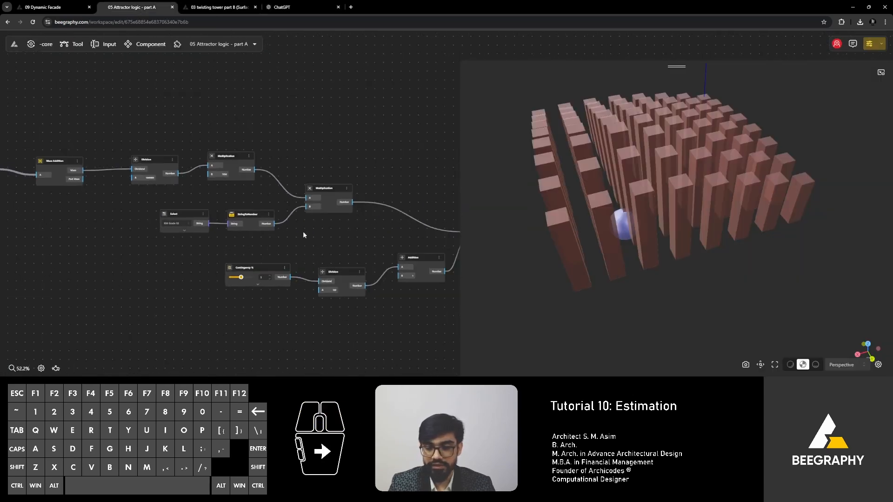
right_drag(303, 232, 230, 231)
Step: Switch to the 09 Dynamic Facade file and examine the Curve Area, Mass Addition and Panel chain with its source curves
click(51, 7)
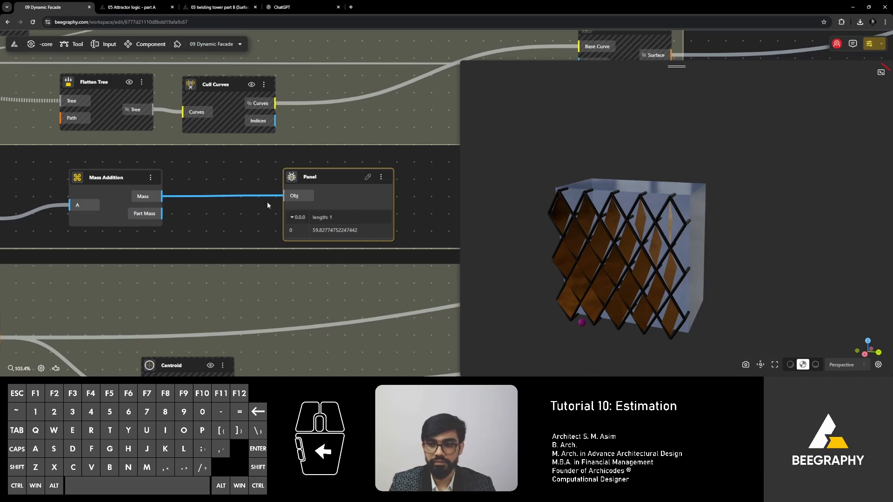
right_drag(268, 205, 241, 199)
right_drag(87, 173, 294, 145)
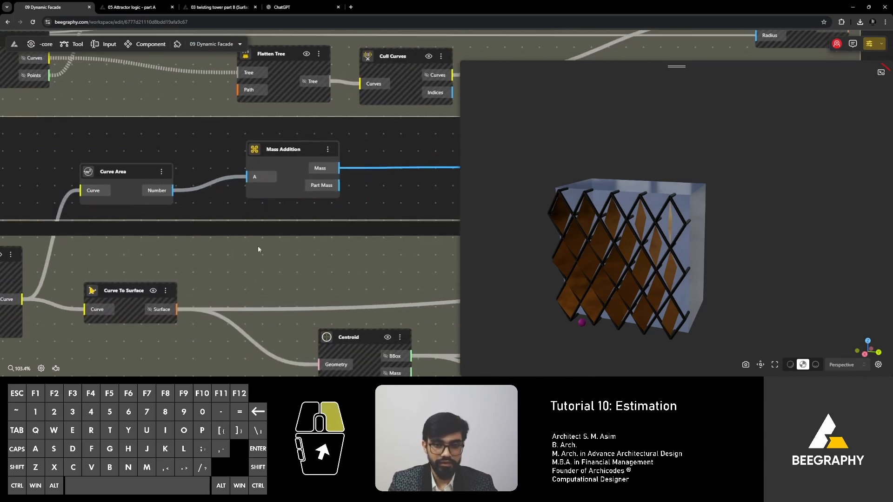
right_drag(258, 246, 347, 151)
right_drag(334, 185, 298, 173)
scroll(298, 173, down, 1)
scroll(298, 176, down, 4)
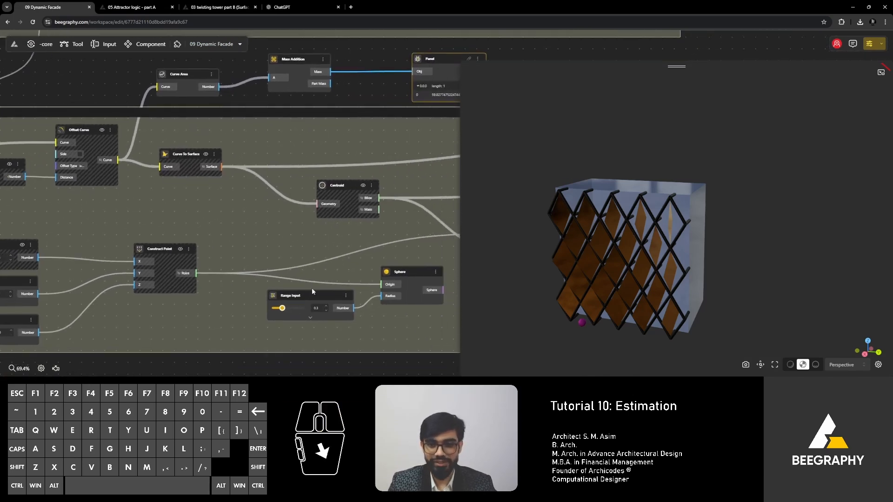
right_drag(309, 248, 264, 255)
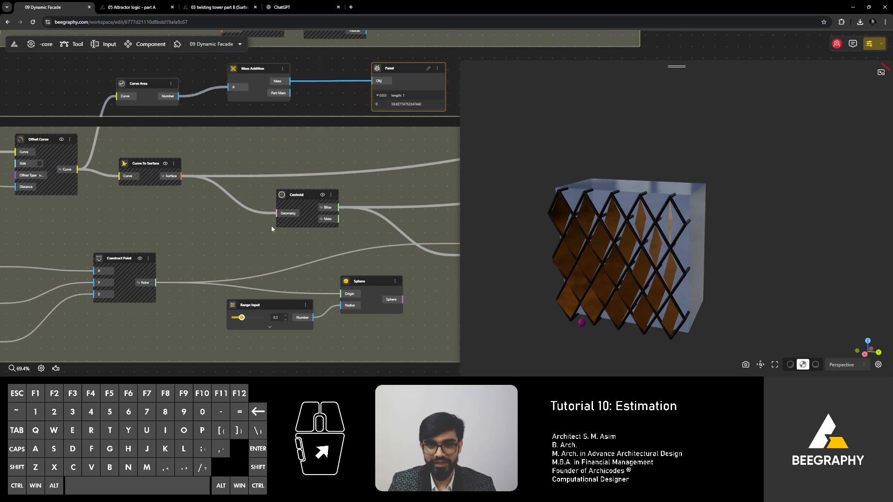
right_drag(326, 88, 272, 172)
scroll(271, 171, up, 4)
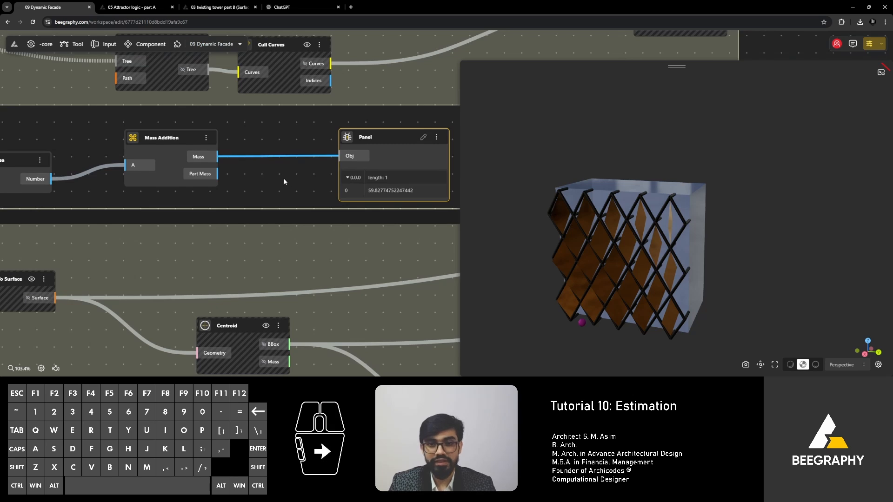
Step: Add a Multiplication node with B set to 20, fed by the Mass output of Mass Addition
right_click(270, 181)
click(244, 173)
double_click(271, 177)
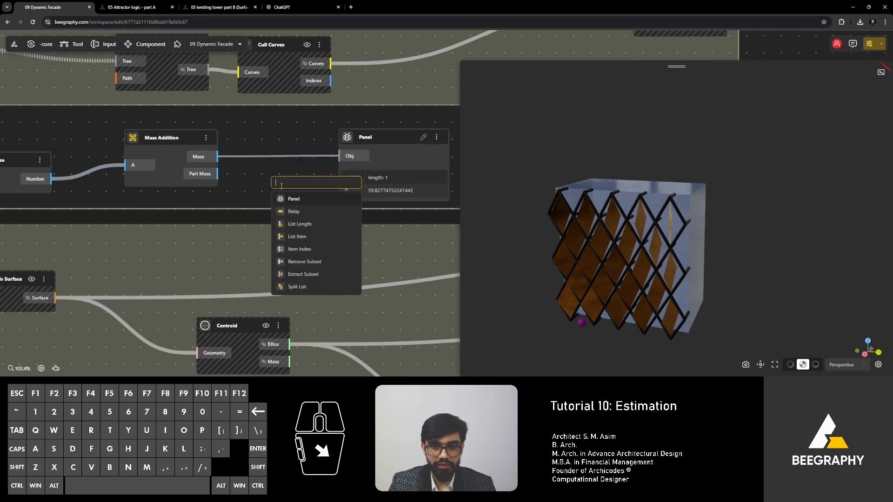
text(20)
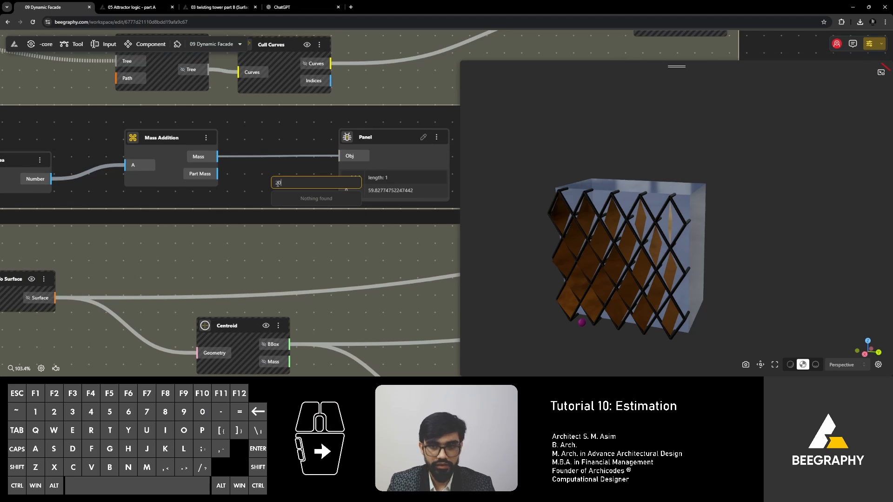
double_click(279, 183)
click(277, 183)
text(/8)
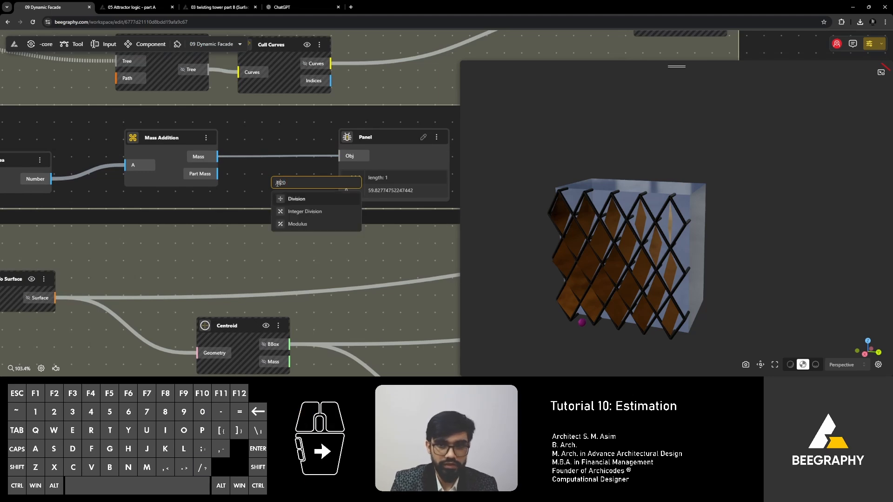
key(BackSpace)
key(BackSpace)
text(*)
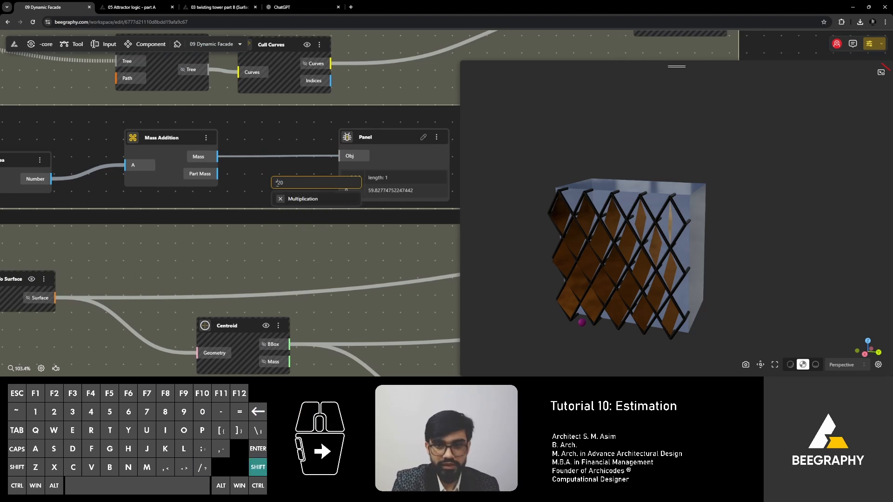
click(293, 199)
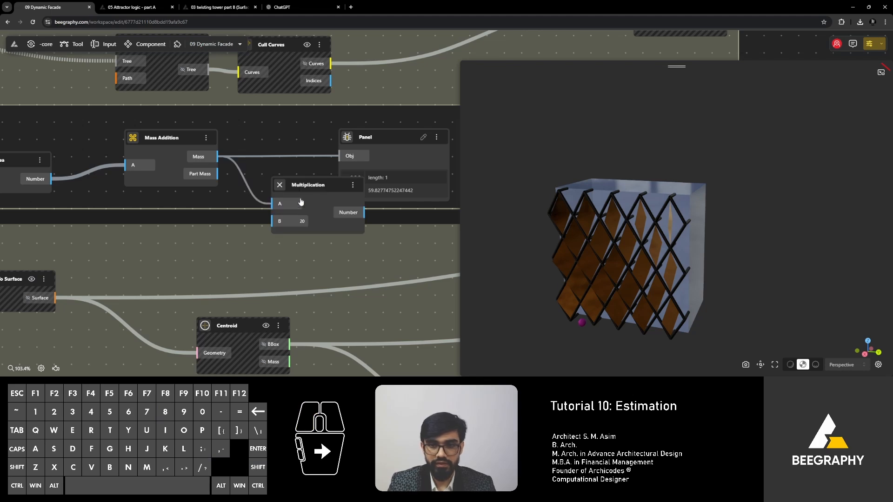
Step: Arrange the Multiplication node between Mass Addition and the Panel, and connect its Number output to the Panel's Obj input
middle_drag(322, 180, 245, 184)
drag(292, 146, 372, 148)
drag(251, 187, 274, 156)
middle_drag(271, 164, 231, 173)
drag(269, 196, 304, 179)
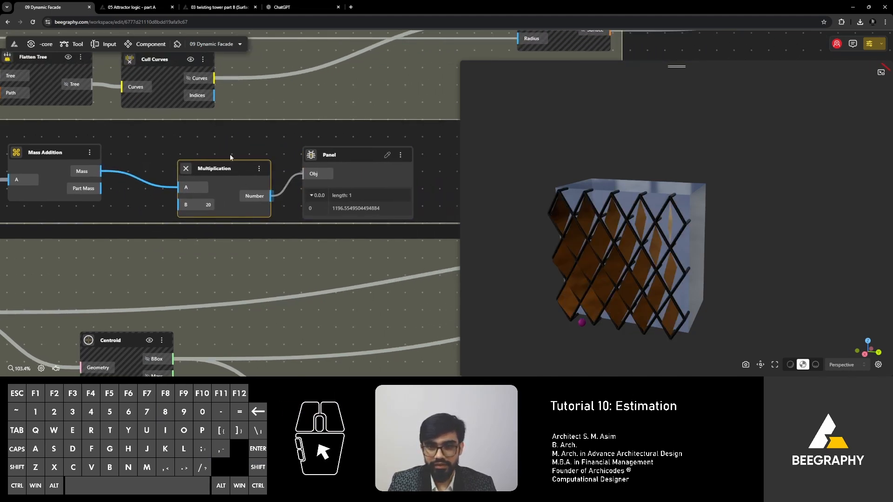
drag(228, 168, 224, 156)
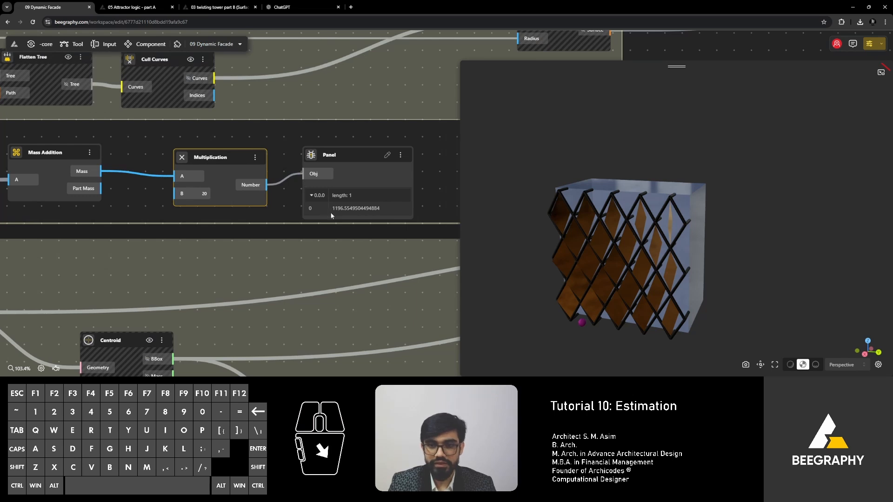
Step: Examine the facade's diagonal pipe frame and connectors in the 3D model, along with the corresponding Pipe nodes in the graph
drag(581, 279, 619, 284)
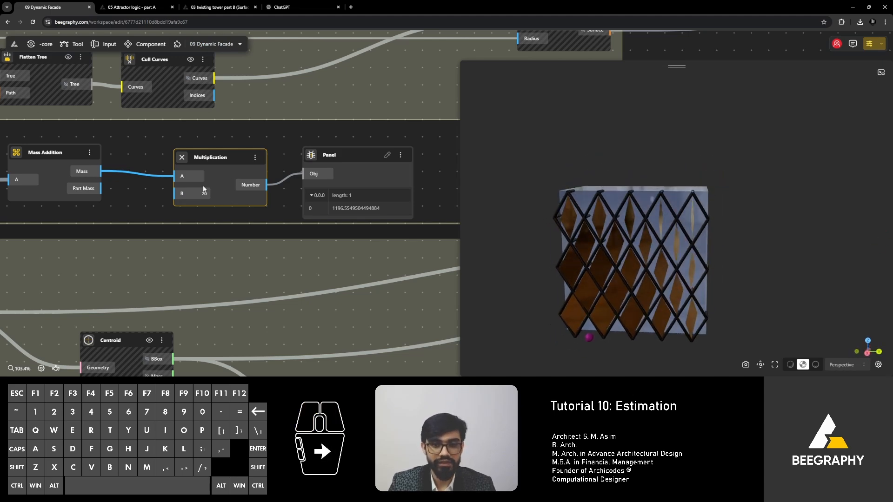
scroll(214, 190, down, 4)
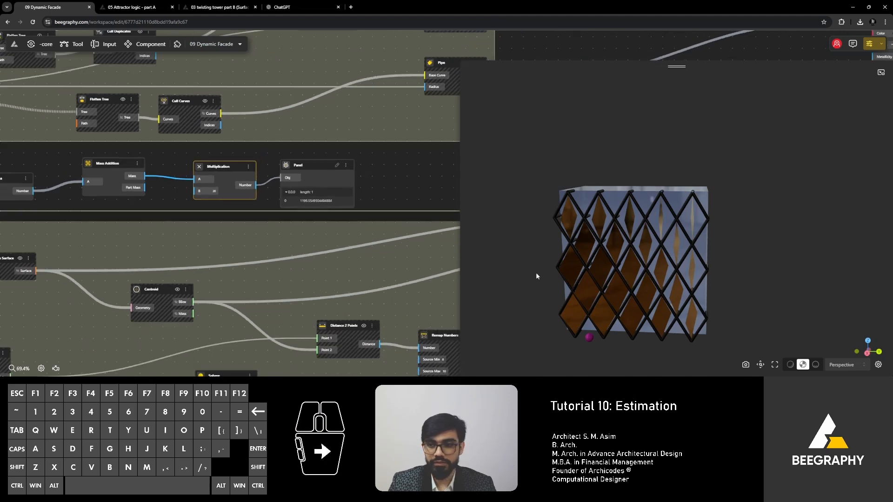
drag(536, 272, 543, 253)
scroll(220, 160, down, 4)
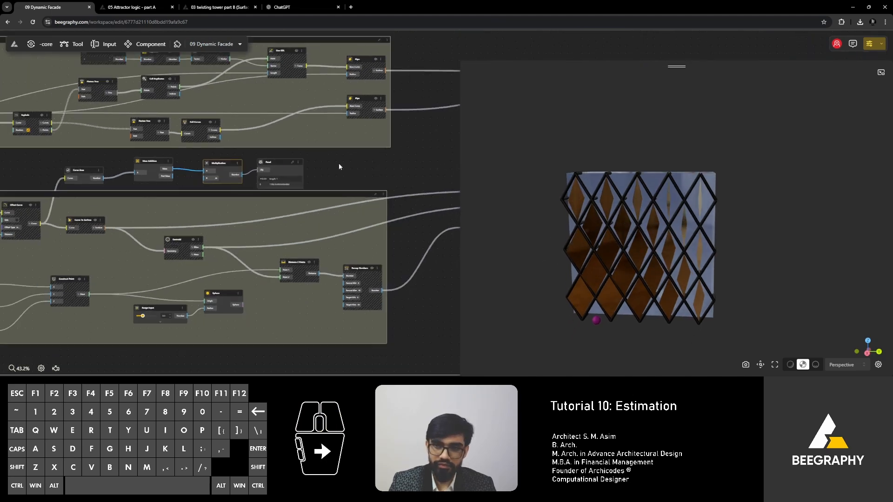
drag(647, 268, 714, 210)
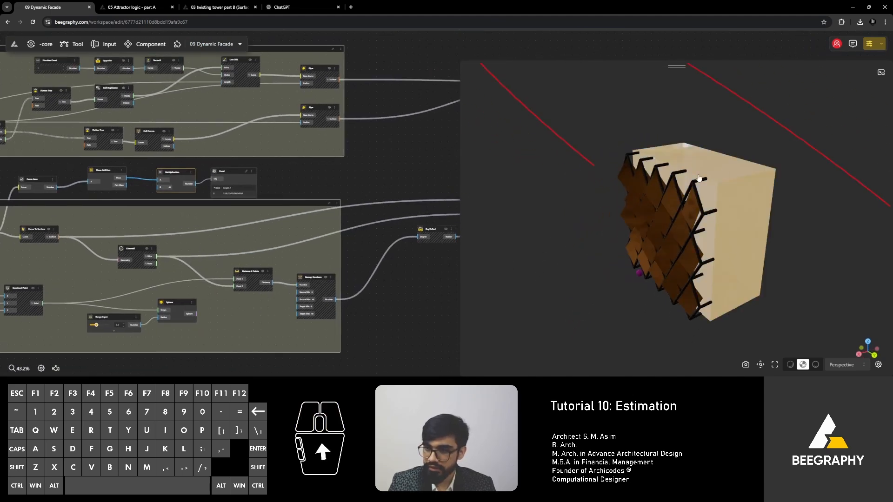
scroll(707, 212, up, 3)
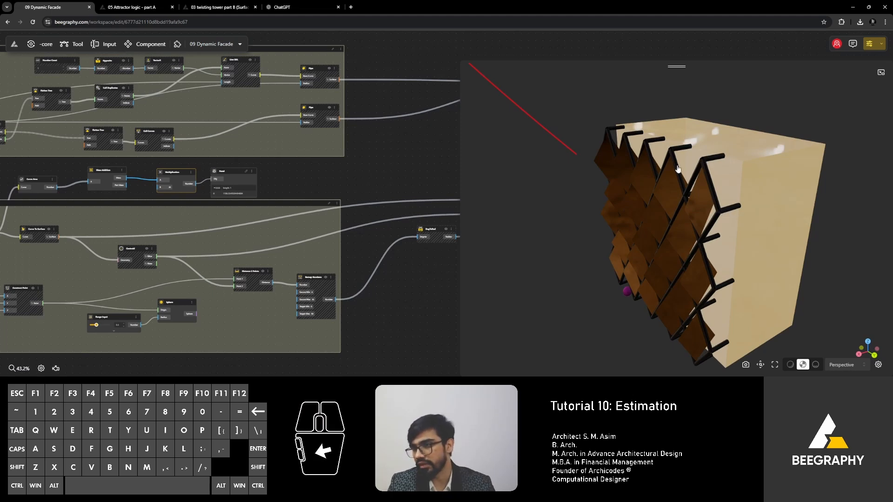
scroll(273, 162, down, 3)
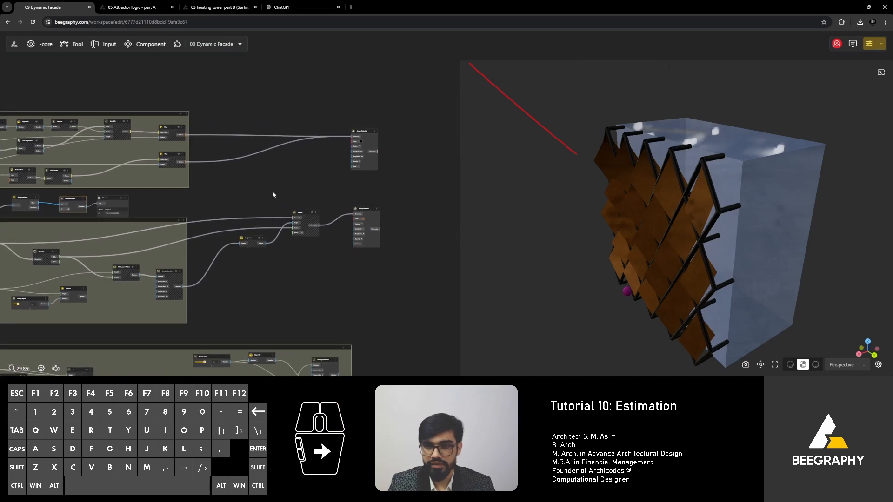
Step: Add a Solid Volume node and place it beyond the two Pipe nodes, above their output wires
scroll(204, 203, down, 3)
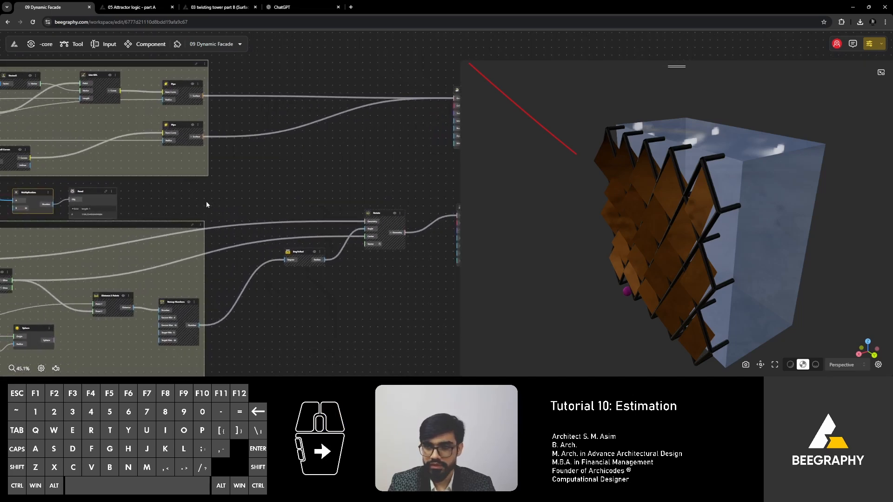
double_click(234, 202)
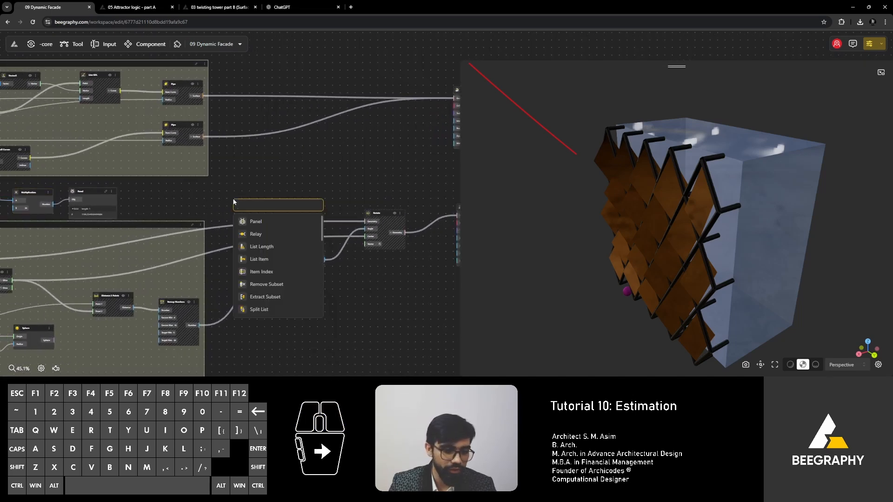
text(volume)
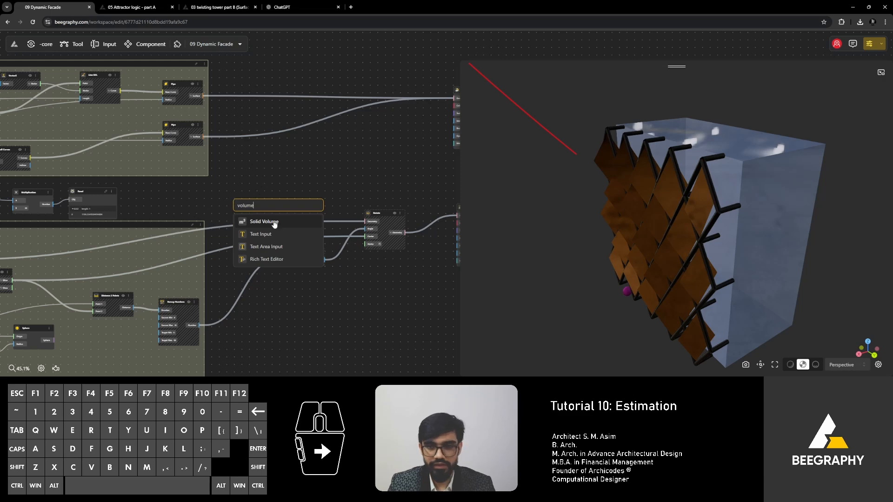
click(273, 222)
right_drag(255, 173, 346, 234)
scroll(284, 169, up, 3)
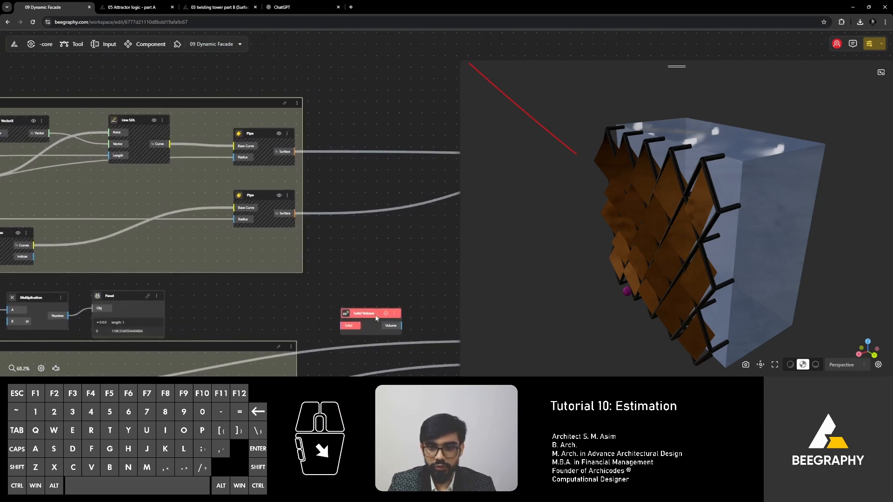
drag(371, 313, 402, 72)
right_drag(349, 125, 261, 180)
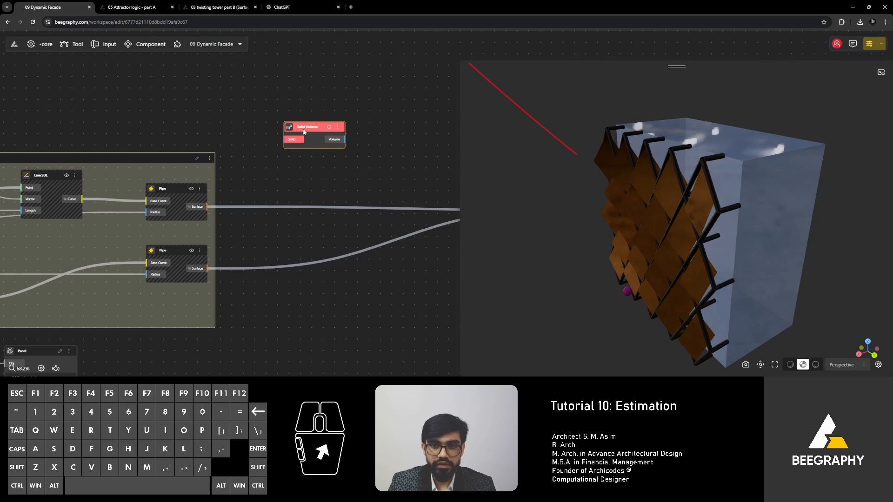
drag(304, 132, 351, 130)
Step: Add a Cap node between the Pipe nodes and the Solid Volume node
double_click(270, 181)
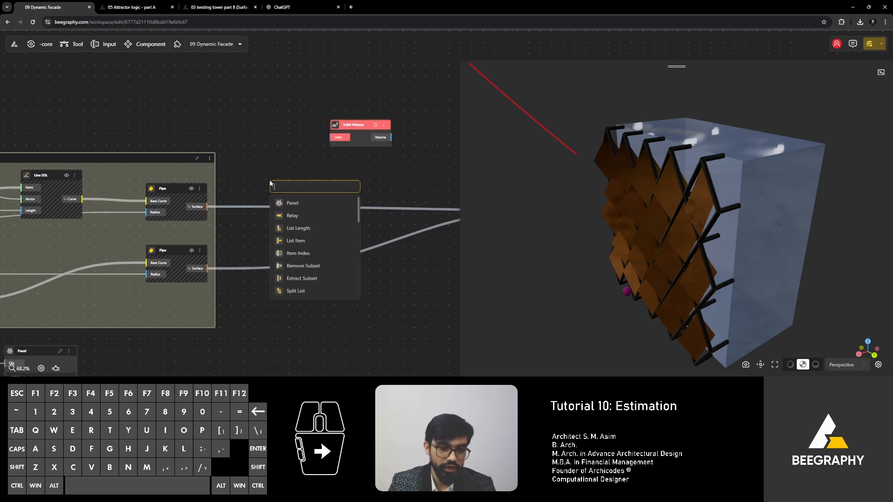
text(cap)
click(303, 207)
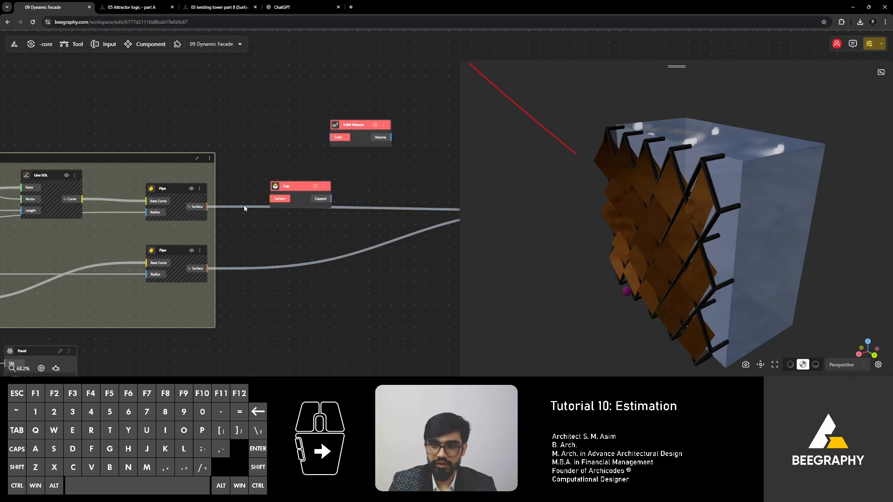
Step: Shift the Cap node farther from the Pipe nodes and add a List Merge node in the space between them
click(207, 208)
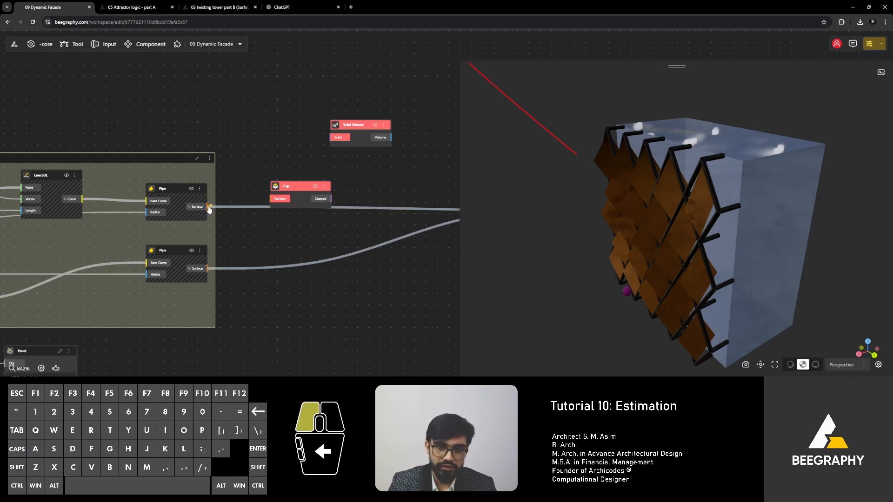
drag(295, 189, 334, 193)
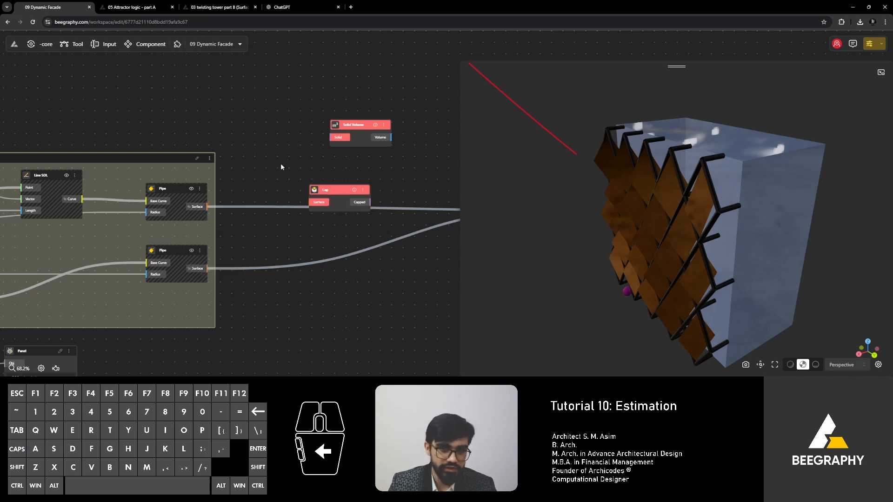
double_click(265, 181)
text(mer)
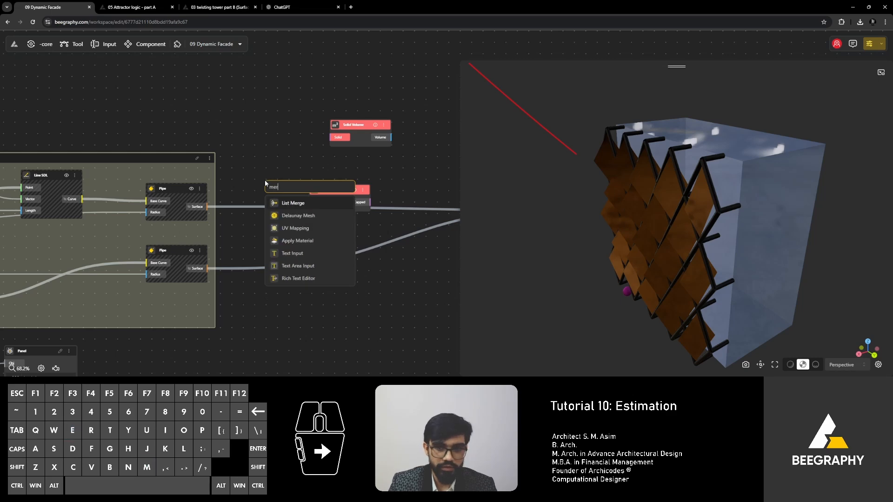
text(ge)
click(293, 203)
drag(284, 188, 272, 180)
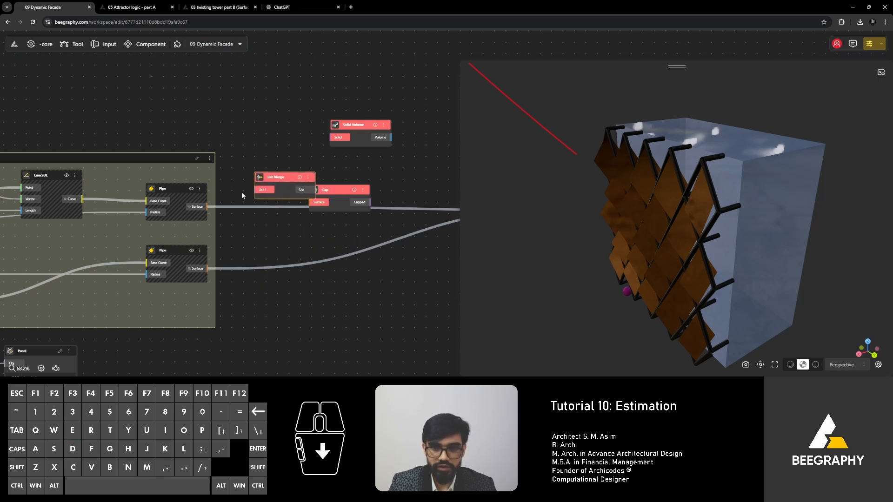
Step: Connect the Surface outputs of both Pipe nodes to List Merge's List 1 input, and place List Merge below the Cap node
scroll(241, 196, up, 5)
click(162, 220)
click(275, 183)
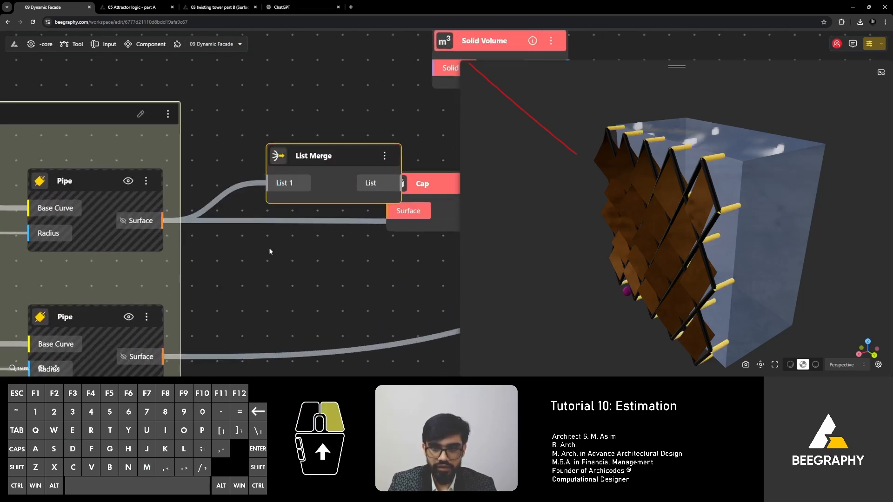
right_drag(269, 249, 247, 226)
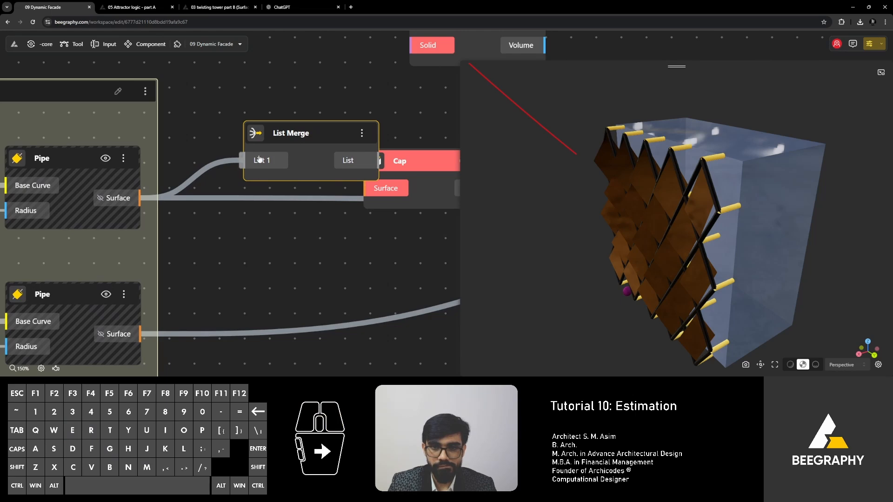
right_click(259, 159)
click(139, 337)
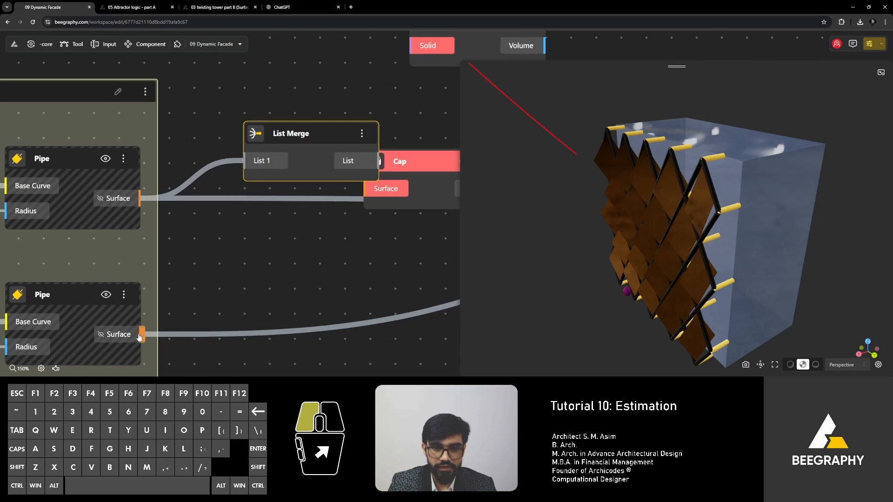
drag(139, 337, 259, 160)
right_drag(311, 235, 236, 280)
drag(226, 199, 198, 312)
right_drag(203, 281, 130, 240)
Step: Inspect the merged surface list in a Panel attached to List Merge's List output, and delete that Panel
drag(203, 275, 269, 268)
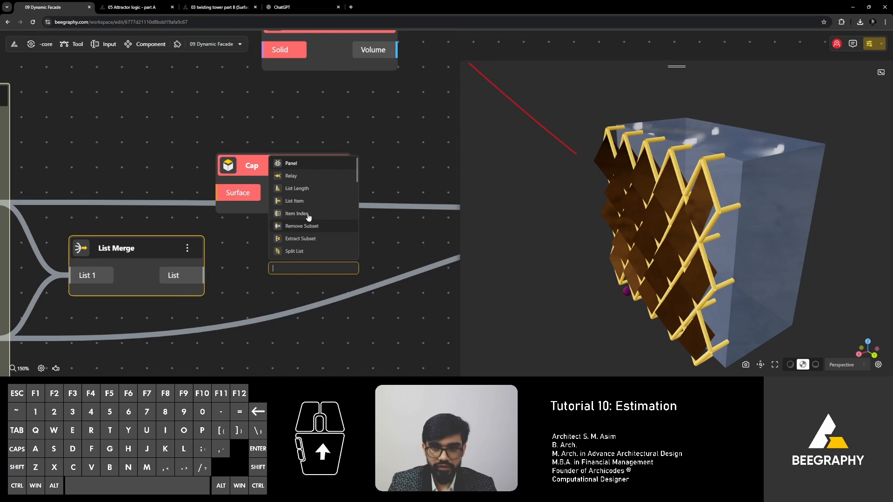
click(305, 165)
right_drag(283, 335, 278, 255)
click(275, 256)
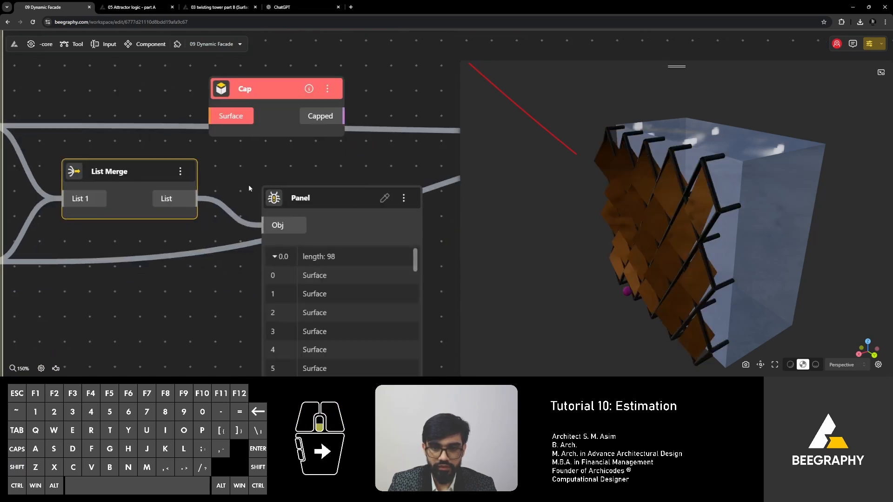
scroll(249, 185, down, 5)
scroll(289, 255, down, 10)
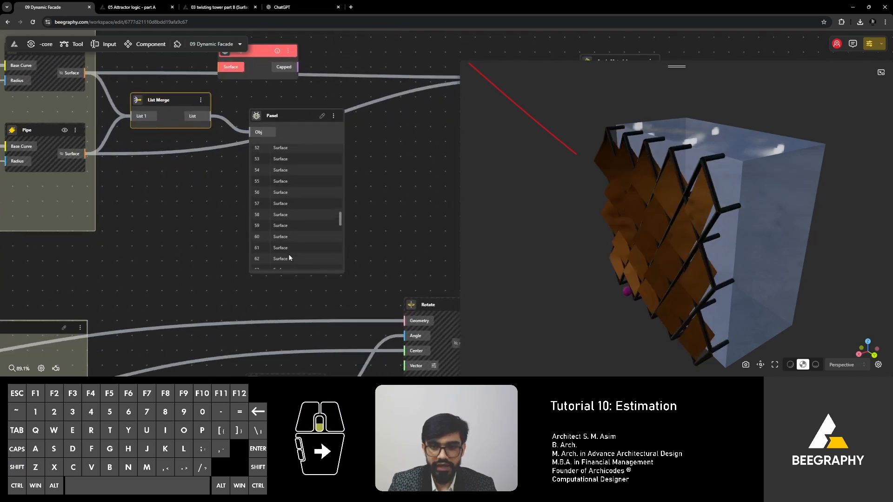
scroll(289, 258, up, 10)
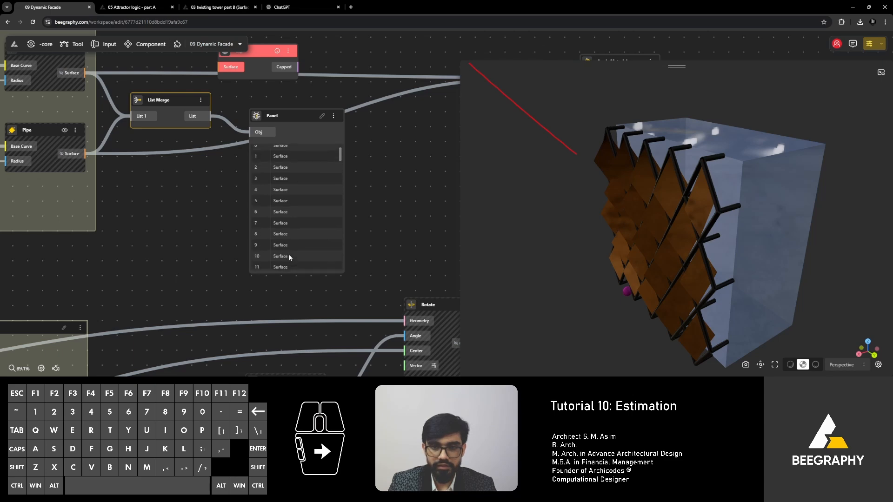
scroll(290, 257, up, 1)
drag(286, 120, 291, 121)
key(Delete)
Step: Connect List Merge's List output to the Cap's Surface input and the Capped output to Solid Volume's Solid input, placing Cap beside Solid Volume
right_drag(240, 103, 256, 229)
drag(220, 241, 276, 160)
right_drag(277, 160, 179, 207)
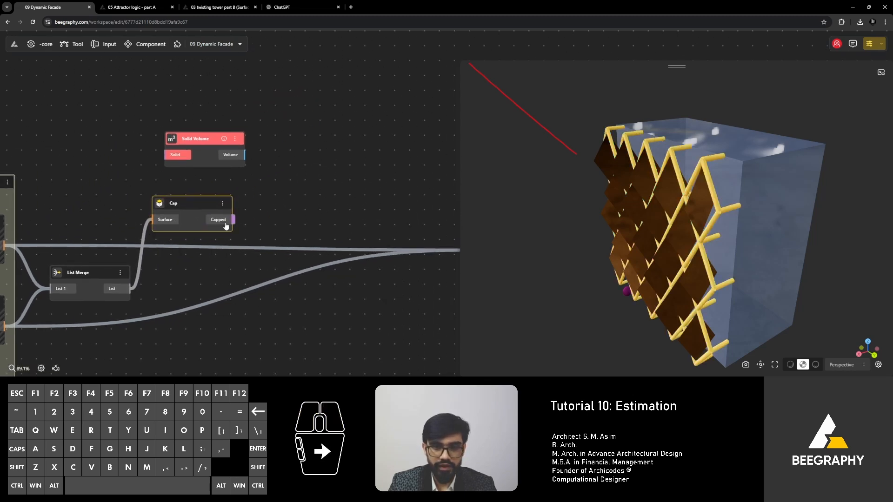
drag(232, 220, 218, 97)
drag(177, 189, 121, 98)
right_drag(197, 147, 203, 197)
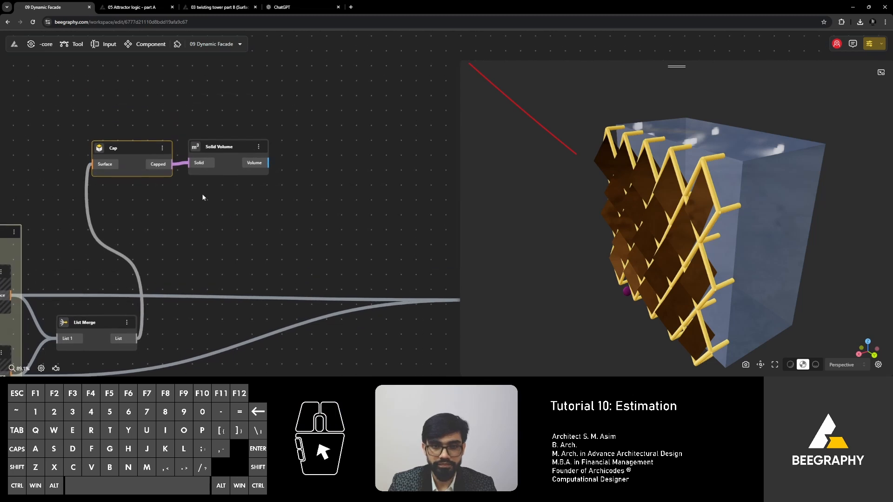
Step: Add a Panel beyond Solid Volume and connect it to the Volume output
double_click(315, 169)
click(256, 163)
double_click(299, 159)
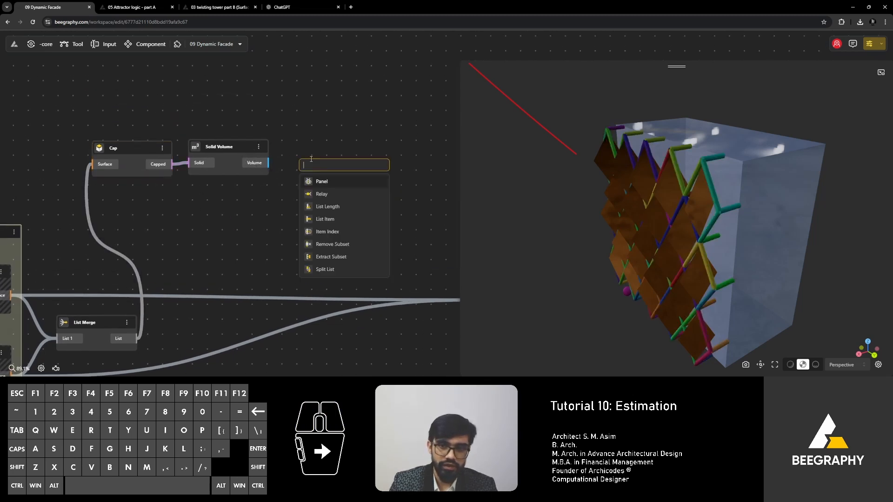
click(310, 185)
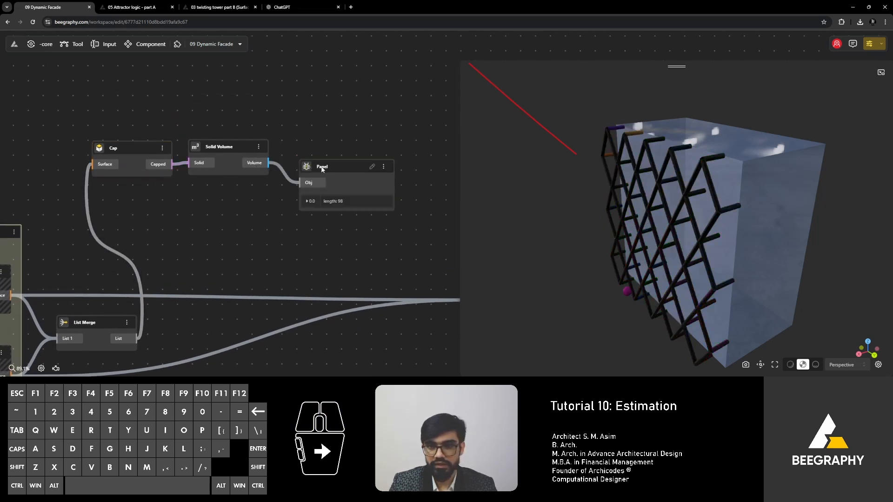
Step: Examine the individual pipe volumes listed in the Panel and the pipe frame from the side in the 3D model
scroll(347, 210, down, 20)
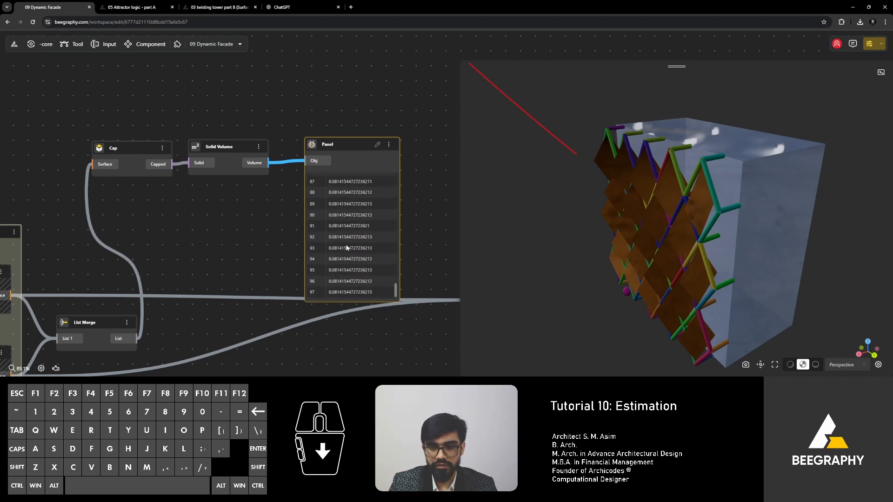
scroll(347, 247, up, 20)
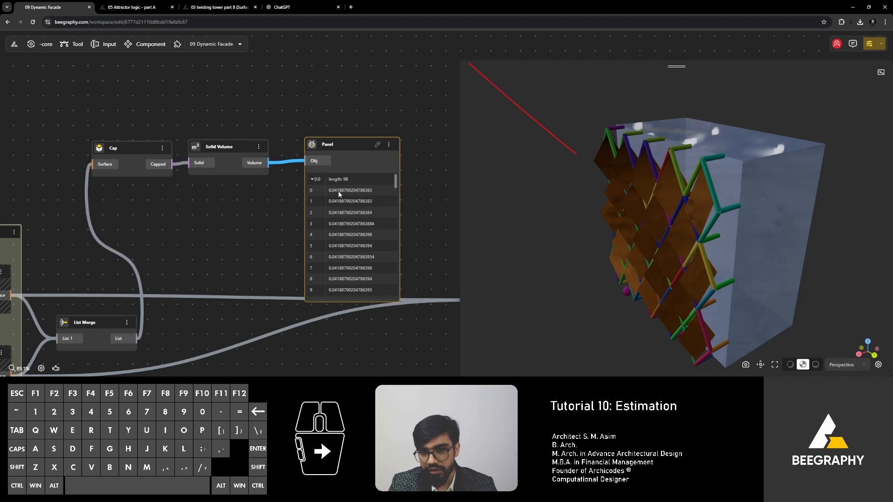
scroll(338, 205, down, 2)
scroll(288, 230, up, 5)
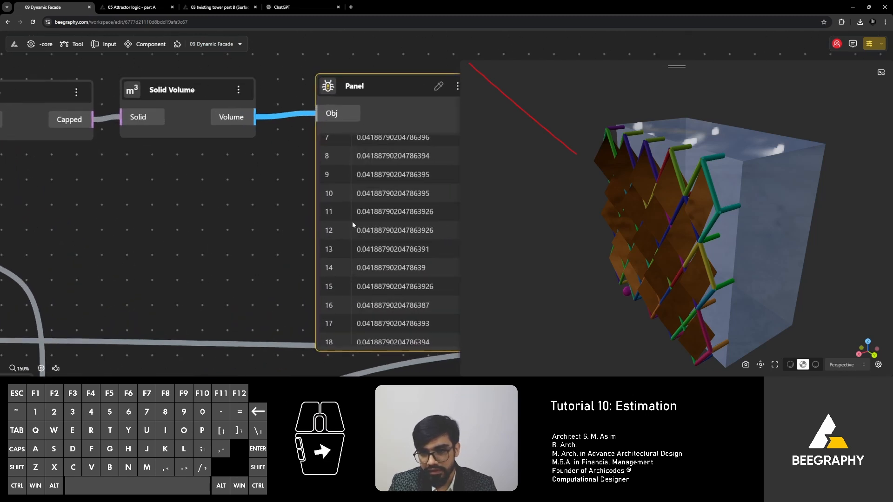
scroll(363, 216, down, 15)
scroll(373, 219, down, 4)
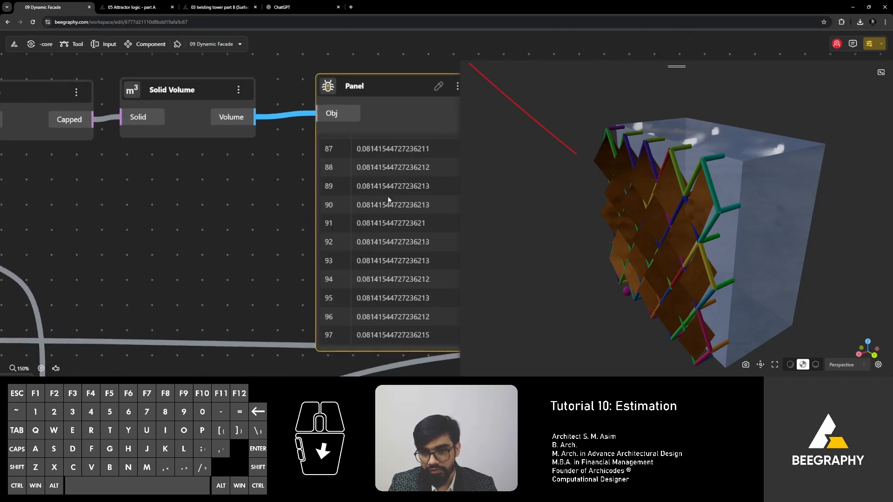
scroll(324, 205, right, 2)
drag(718, 229, 652, 236)
drag(719, 243, 723, 200)
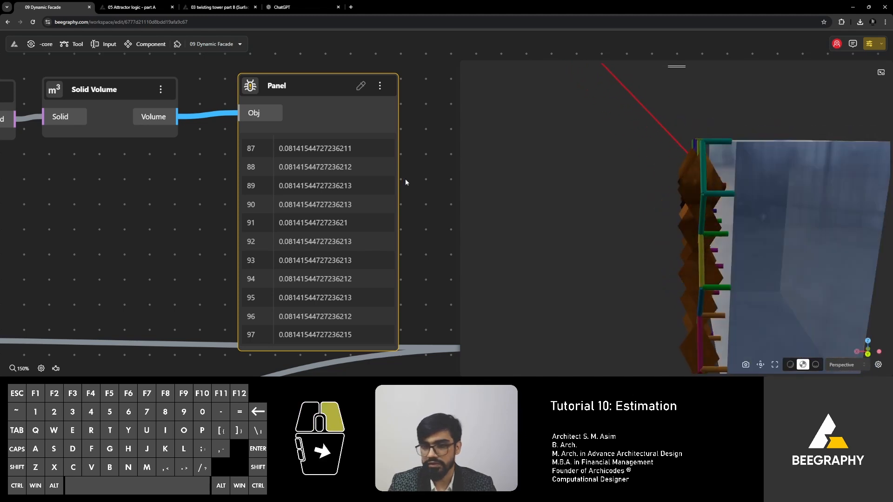
Step: Add a Mass Addition node above the Panel and connect Solid Volume's Volume output to its A input
right_drag(405, 179, 513, 210)
scroll(348, 135, down, 3)
right_drag(348, 136, 262, 139)
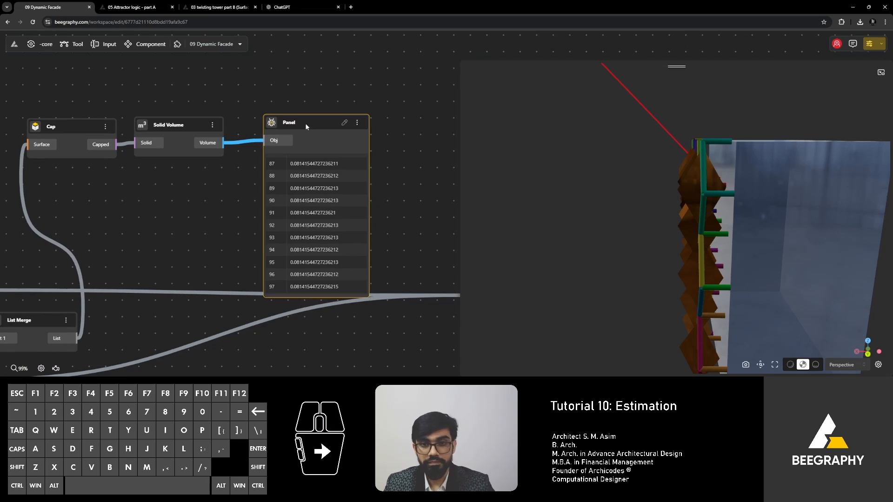
double_click(257, 94)
text(mass)
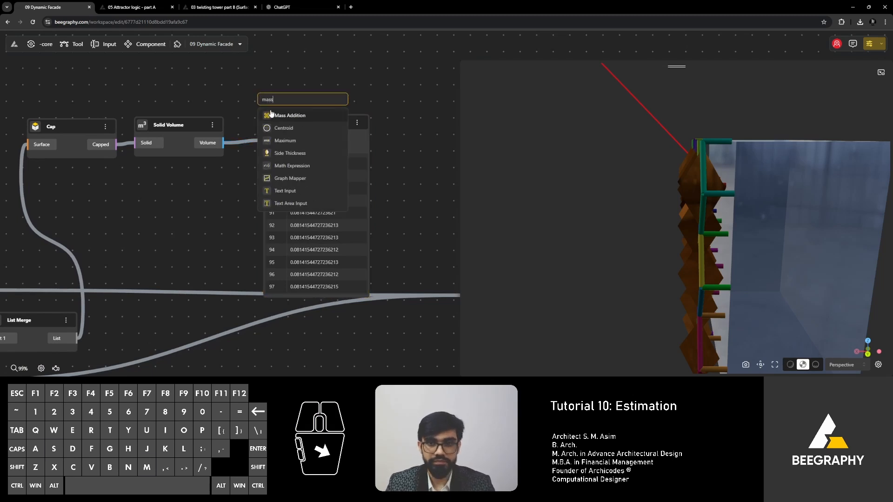
key(Return)
drag(224, 142, 259, 128)
click(281, 128)
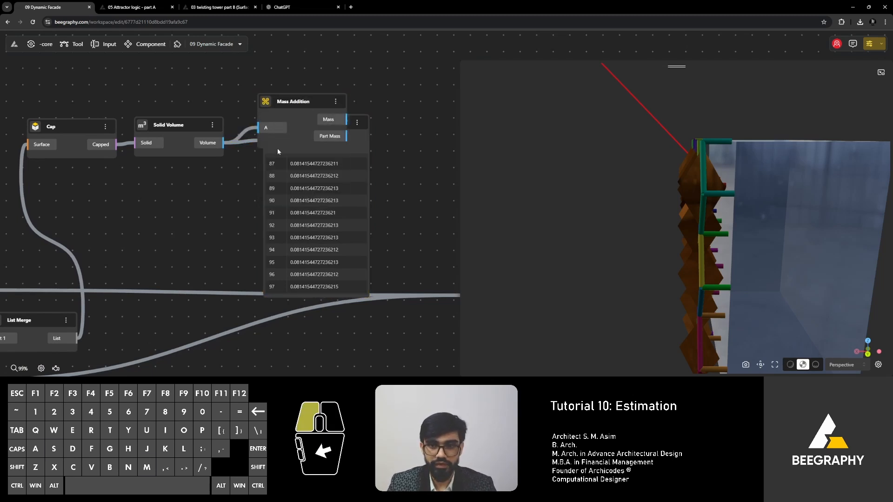
drag(303, 101, 265, 44)
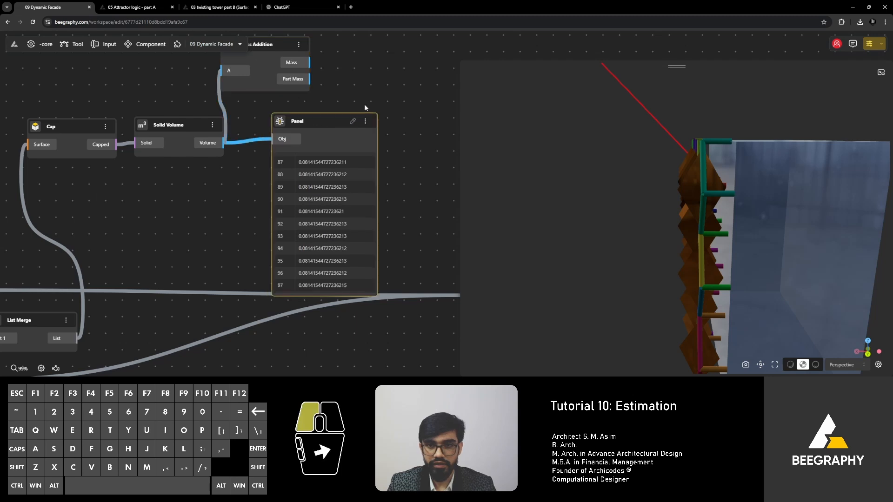
Step: Connect Mass Addition's Mass output to the Panel's Obj input, and arrange Mass Addition between Solid Volume and the Panel
drag(298, 122, 380, 100)
drag(309, 63, 360, 121)
right_drag(340, 174, 284, 222)
click(355, 140)
drag(319, 149, 355, 147)
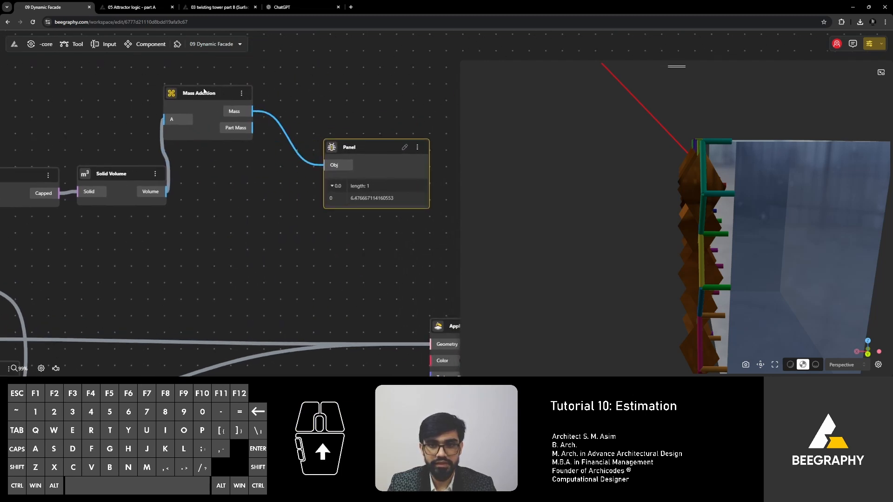
drag(204, 91, 250, 156)
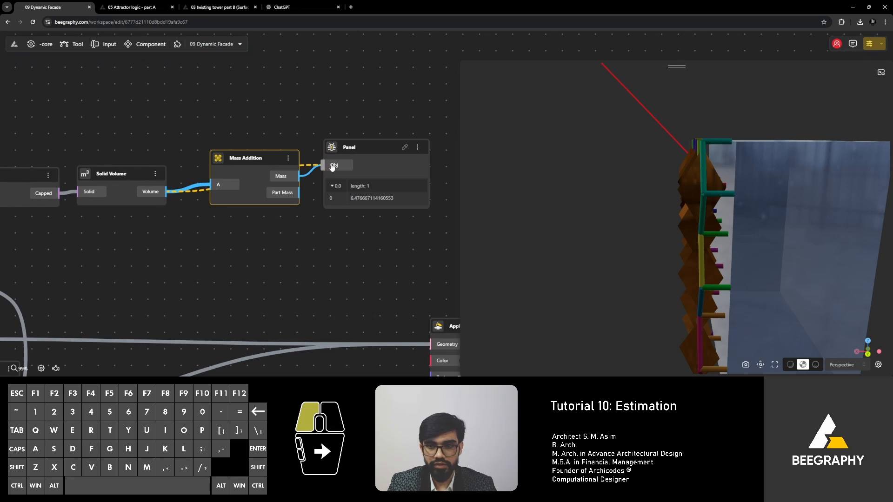
Step: Connect Solid Volume's Volume output directly to the Panel's Obj input, and put Mass Addition's Mass output back in its place
drag(330, 167, 332, 164)
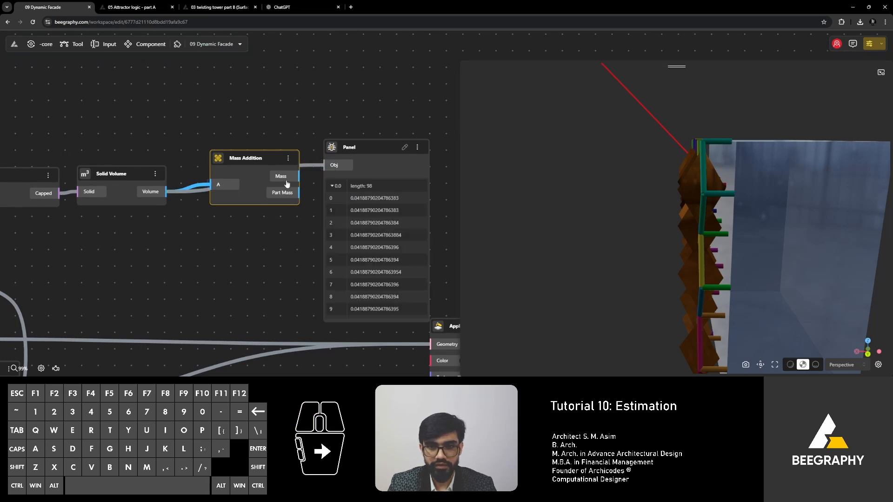
right_drag(192, 223, 260, 230)
click(225, 203)
drag(363, 184, 390, 173)
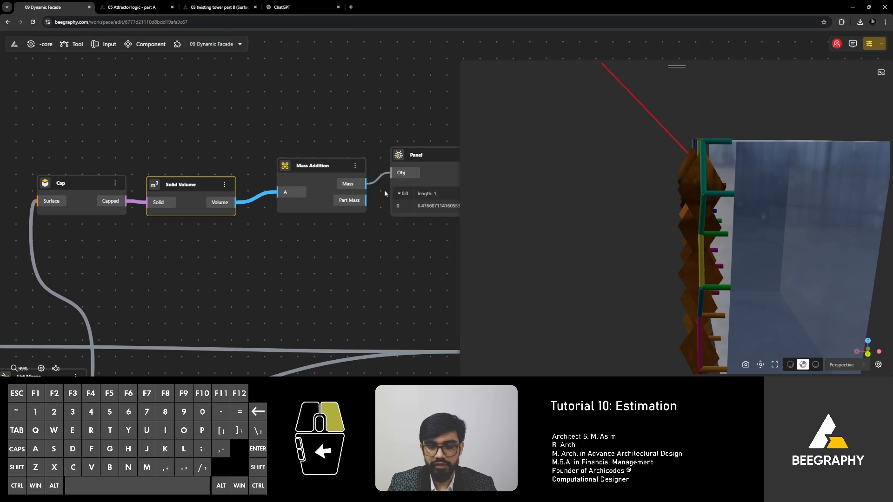
right_drag(384, 190, 324, 198)
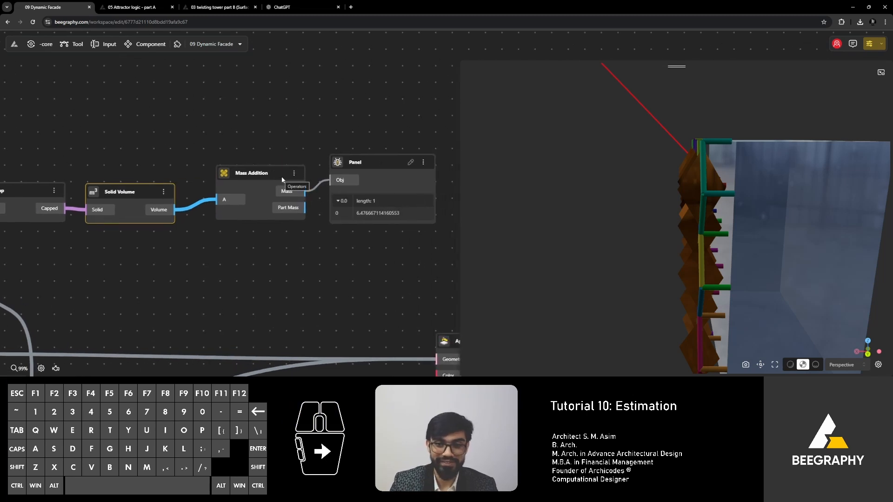
right_drag(292, 251, 224, 255)
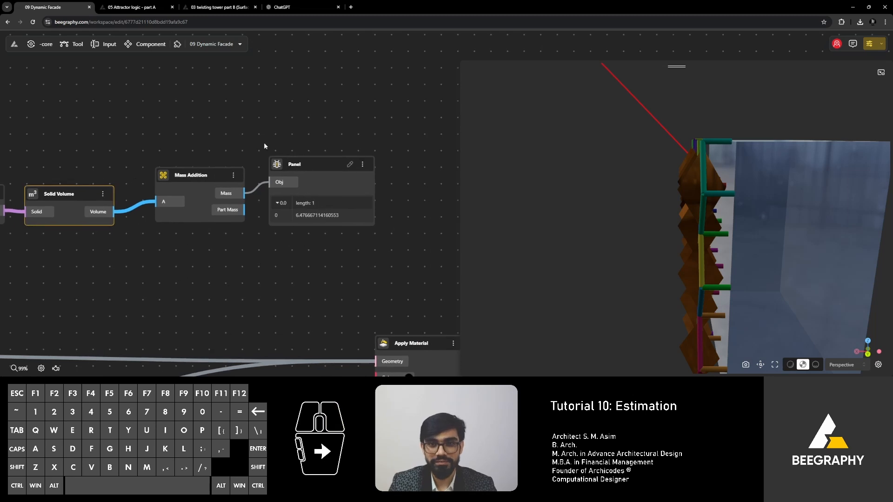
Step: Switch to ChatGPT and ask for the "cubic ft rate of SS"
click(298, 7)
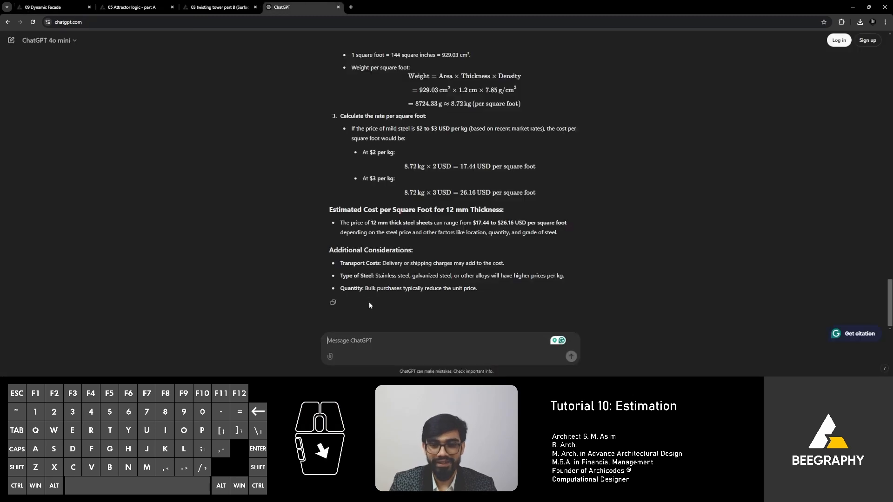
click(382, 344)
text(cubic ft)
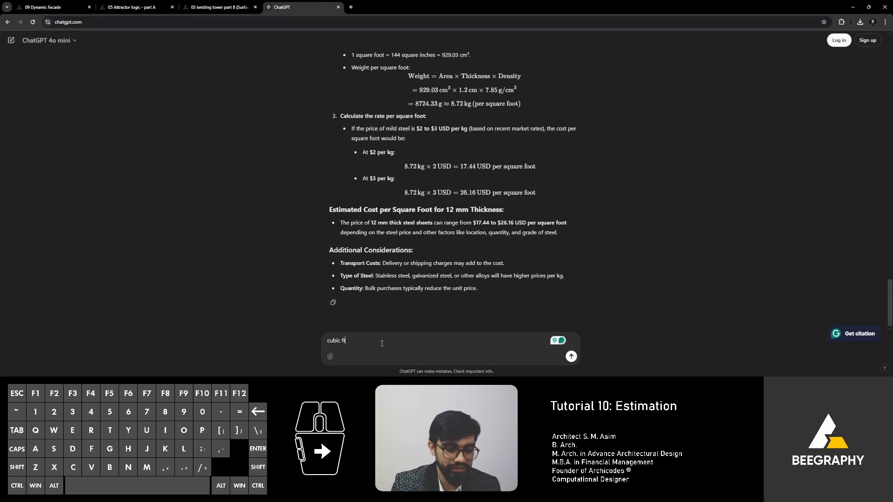
text( rate of)
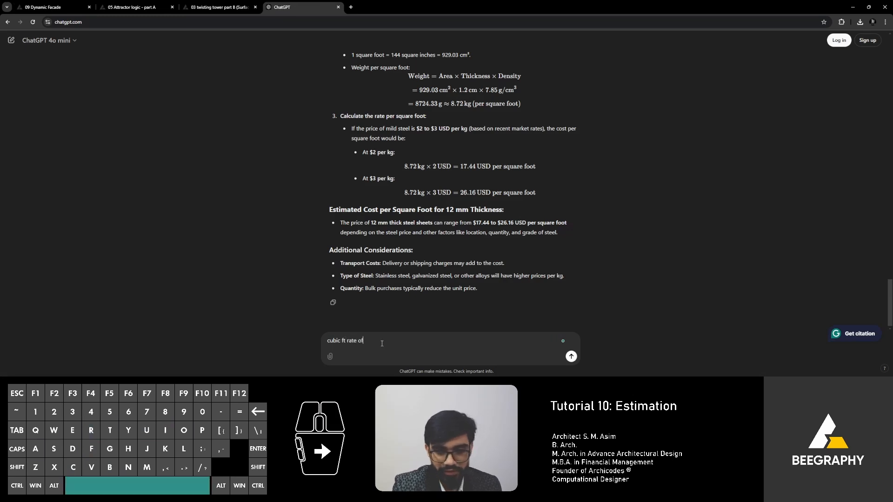
text( SS)
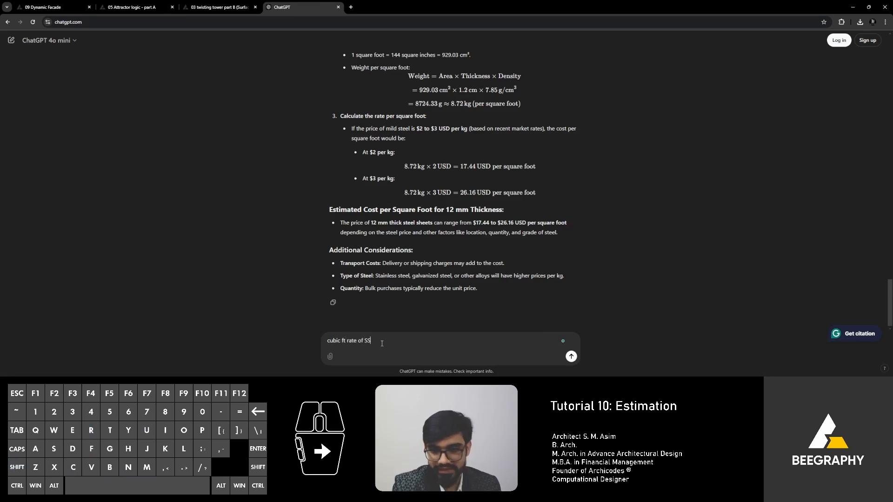
key(Return)
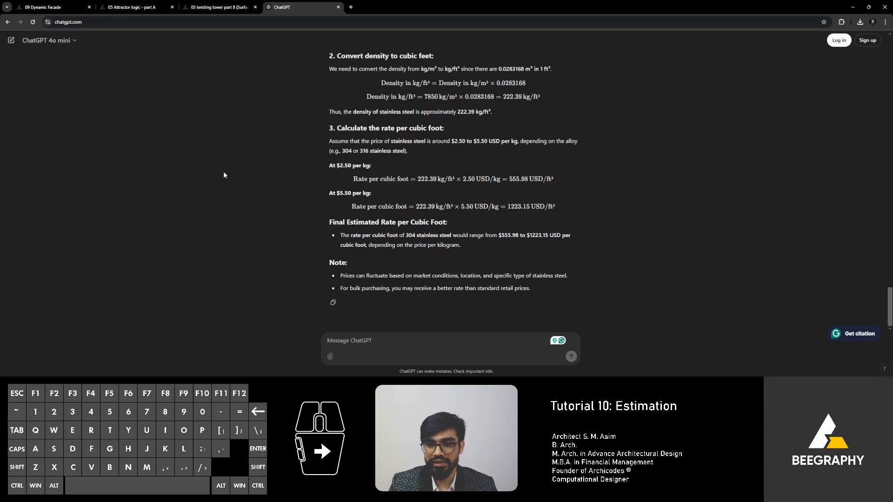
Step: Return to the 09 Dynamic Facade project and add a Multiplication node multiplying Mass Addition's Mass output by 600
click(212, 7)
click(125, 8)
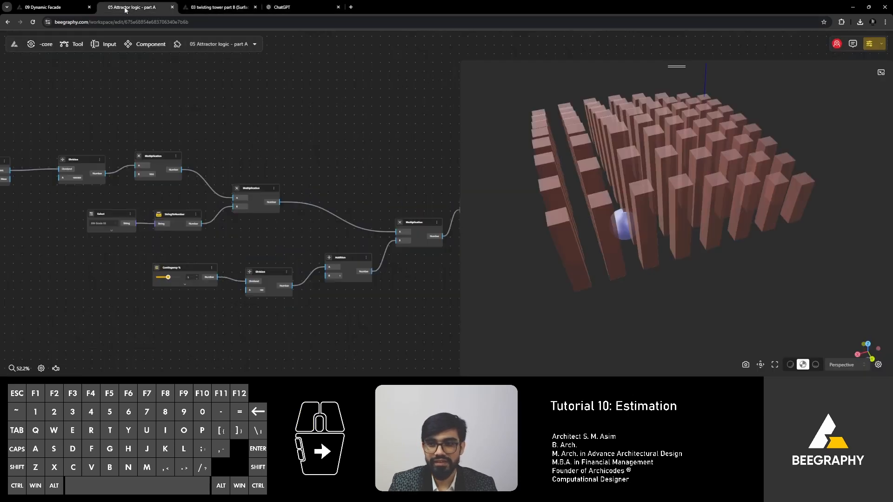
click(40, 10)
scroll(287, 239, up, 2)
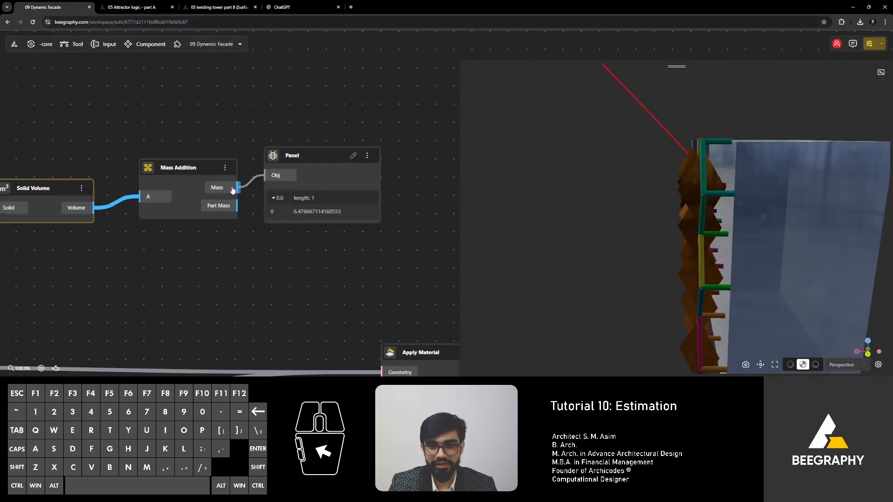
drag(238, 187, 296, 100)
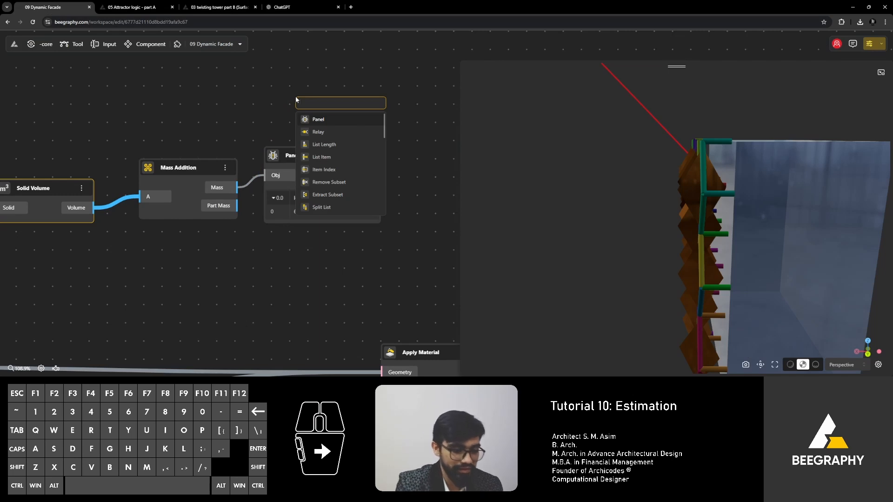
text(*600)
key(Return)
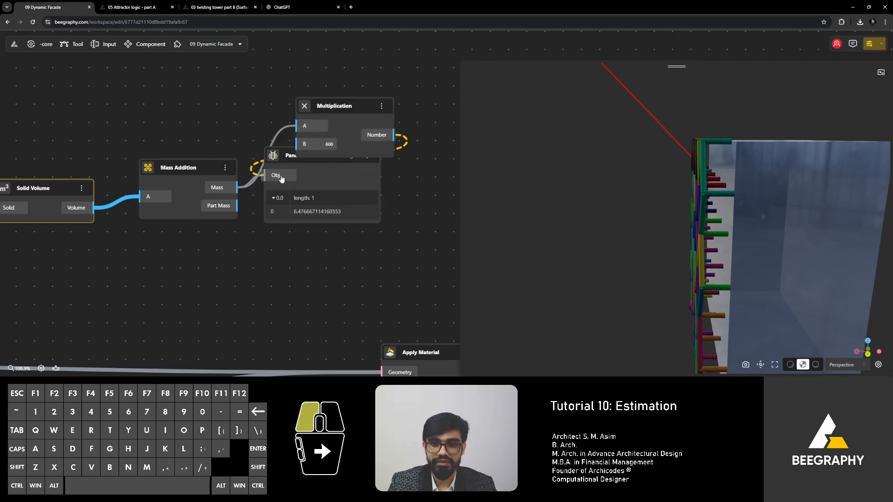
Step: Connect Multiplication's Number output to the Panel's Obj input and place the Panel beyond the Multiplication node
drag(290, 159, 428, 187)
right_drag(418, 171, 290, 174)
drag(322, 183, 361, 129)
click(329, 202)
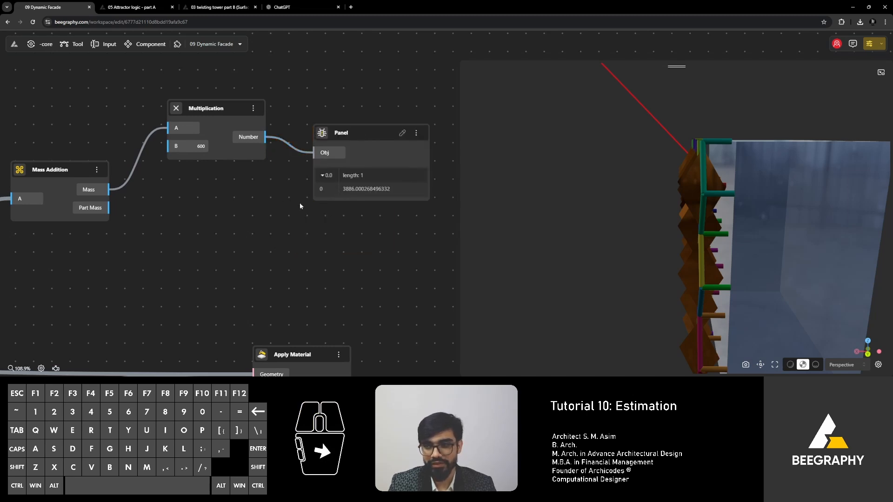
mouse_move(574, 242)
mouse_down()
mouse_move(665, 249)
mouse_move(702, 230)
mouse_move(614, 266)
mouse_move(563, 250)
mouse_up()
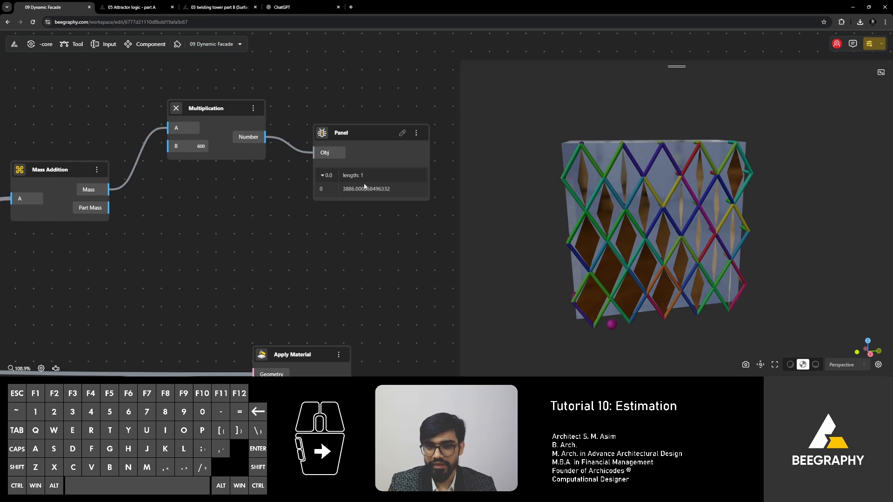
drag(352, 133, 353, 120)
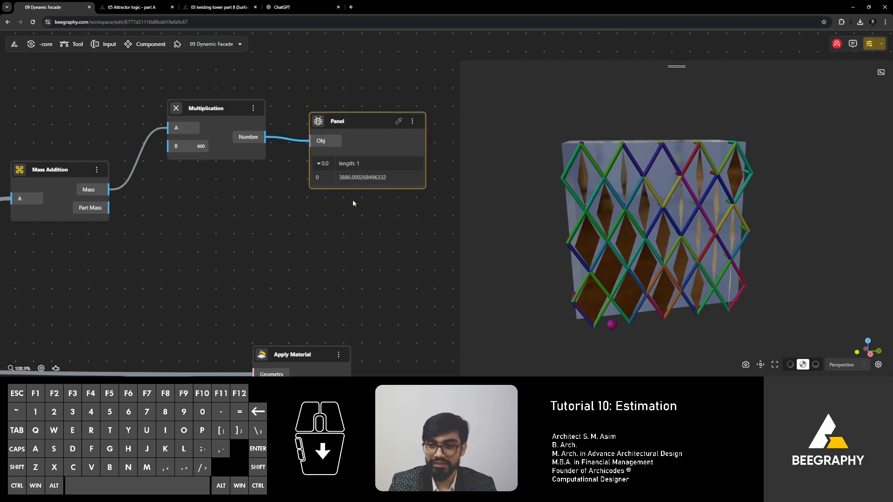
drag(551, 260, 614, 252)
scroll(289, 241, down, 1)
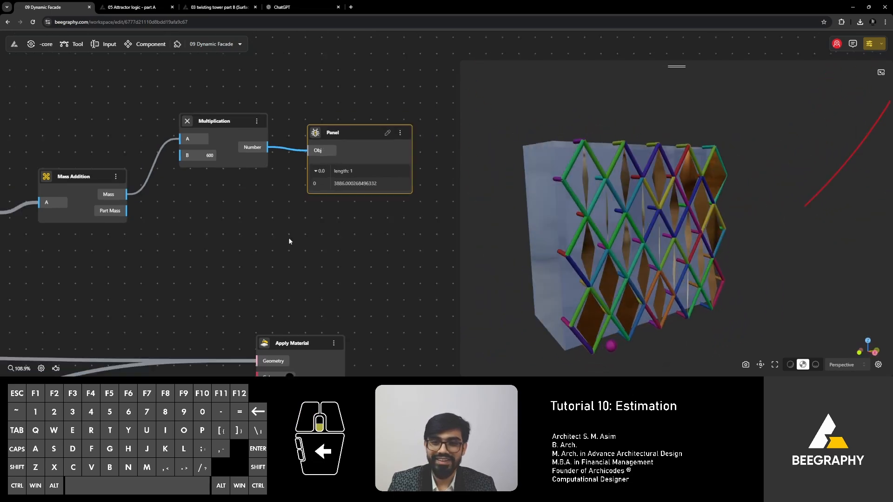
scroll(289, 241, down, 5)
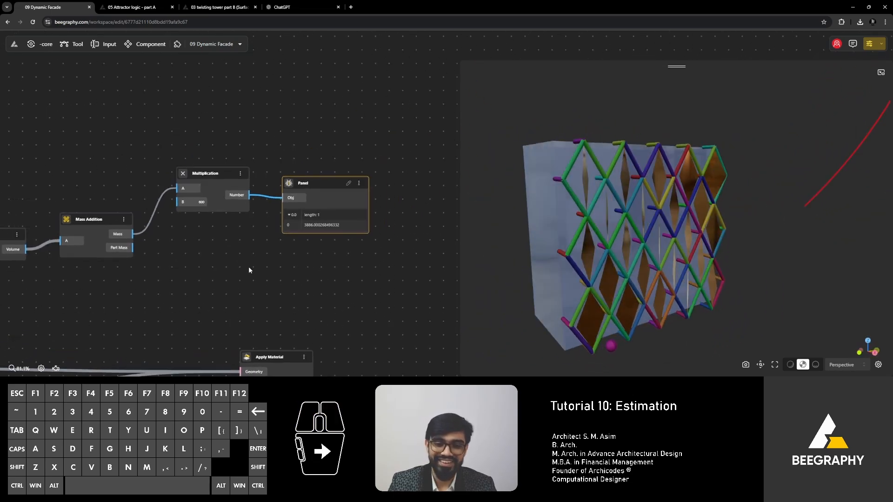
Step: Switch to ChatGPT and ask for the "Rough sq m cost for skin of building in glass"
click(212, 7)
mouse_move(656, 195)
mouse_down()
mouse_move(637, 197)
mouse_move(699, 188)
mouse_move(697, 245)
mouse_move(711, 227)
mouse_move(761, 202)
mouse_move(660, 194)
mouse_move(643, 203)
mouse_move(604, 201)
mouse_move(680, 202)
mouse_move(641, 200)
mouse_up()
click(307, 7)
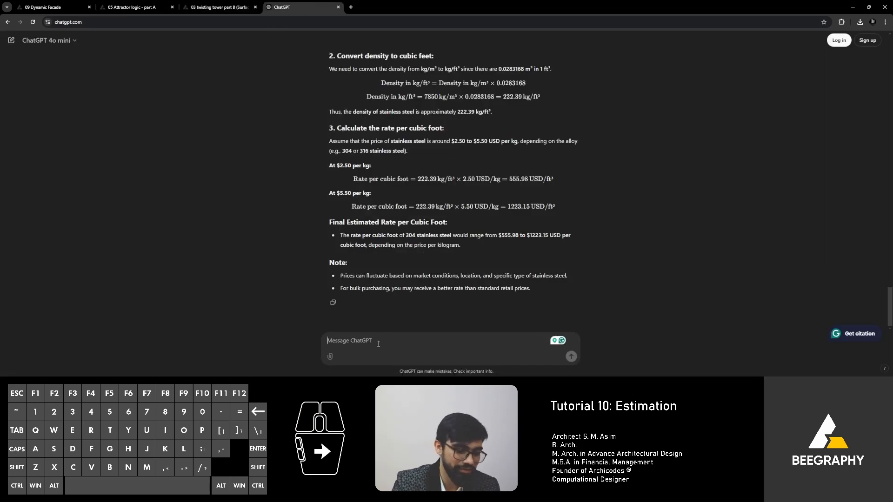
text(Rough)
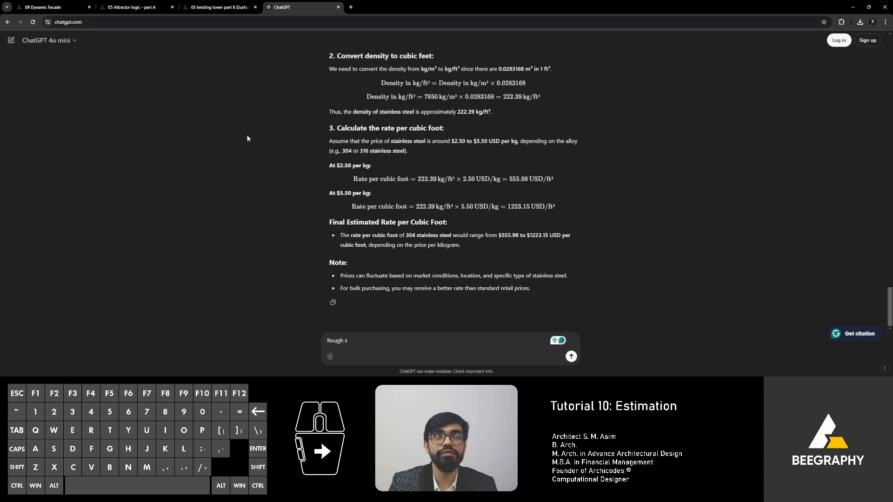
text(sq)
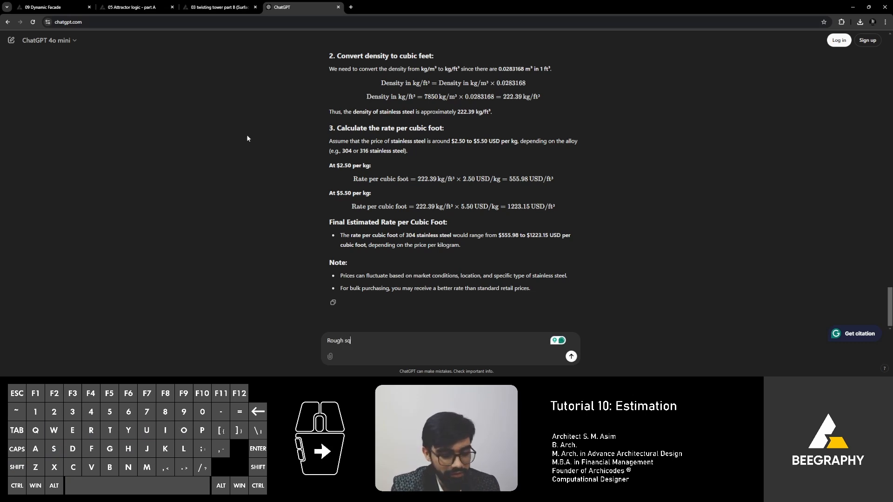
text( m)
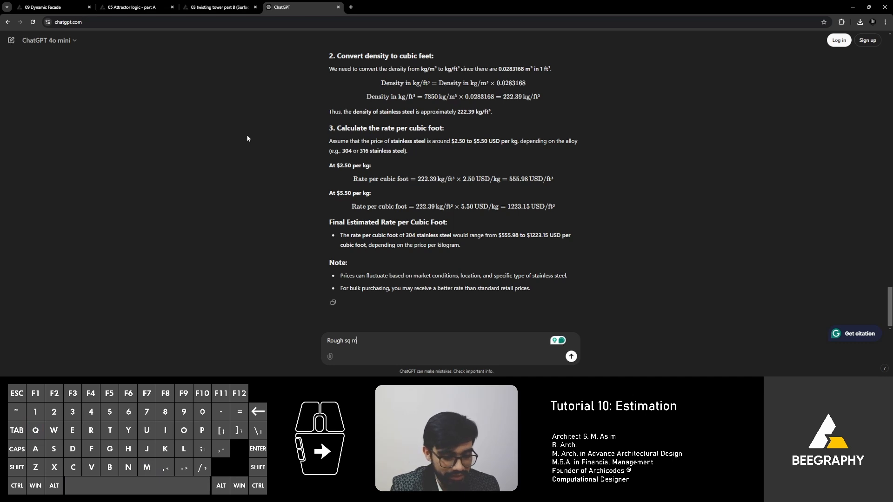
text( cost fo)
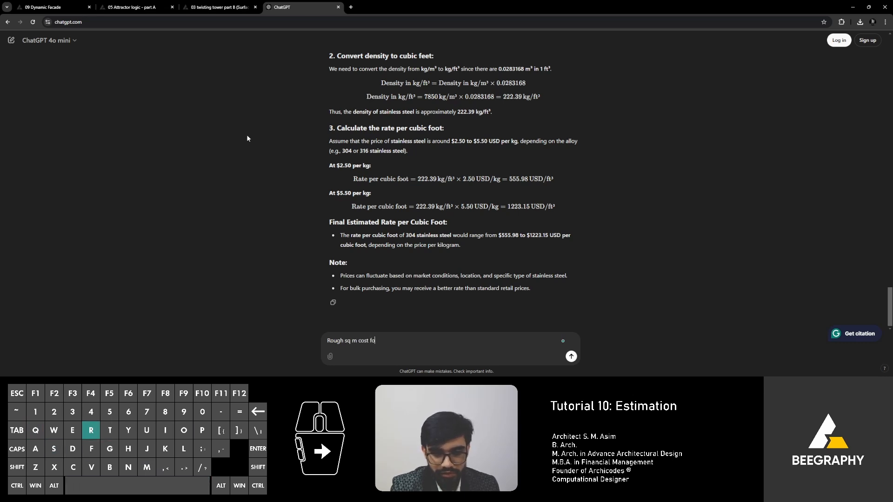
text(r skin of )
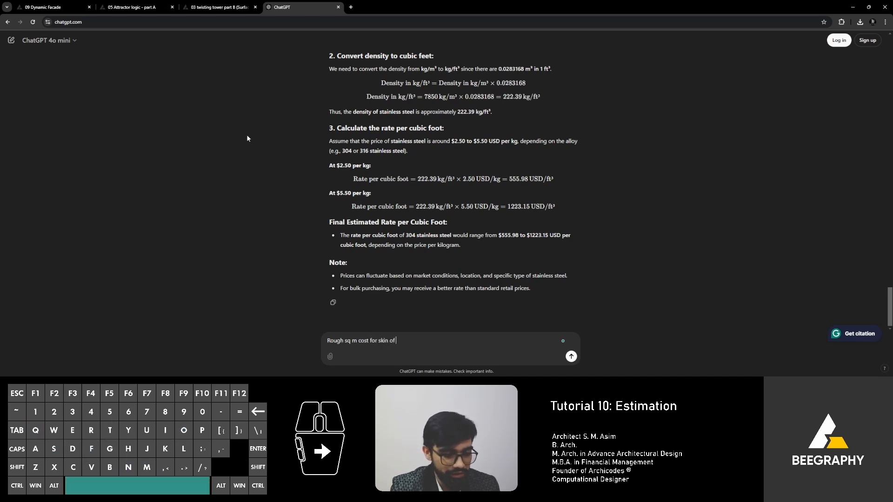
text(building in glass)
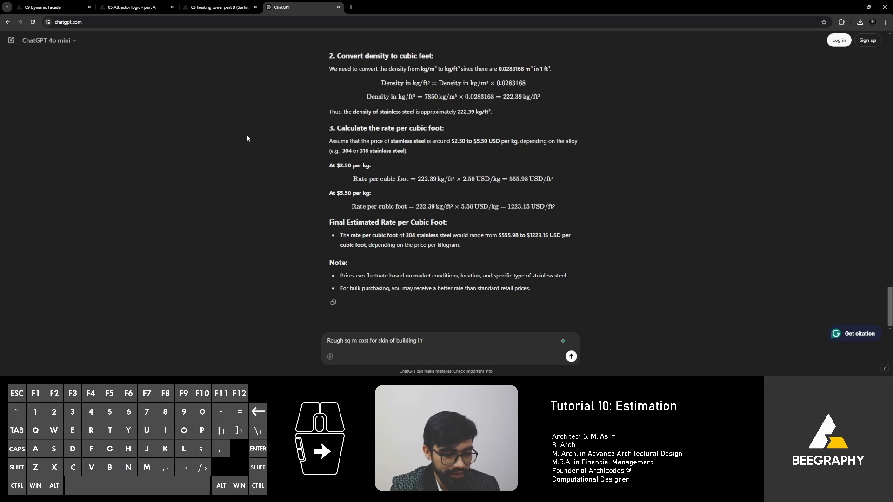
key(Return)
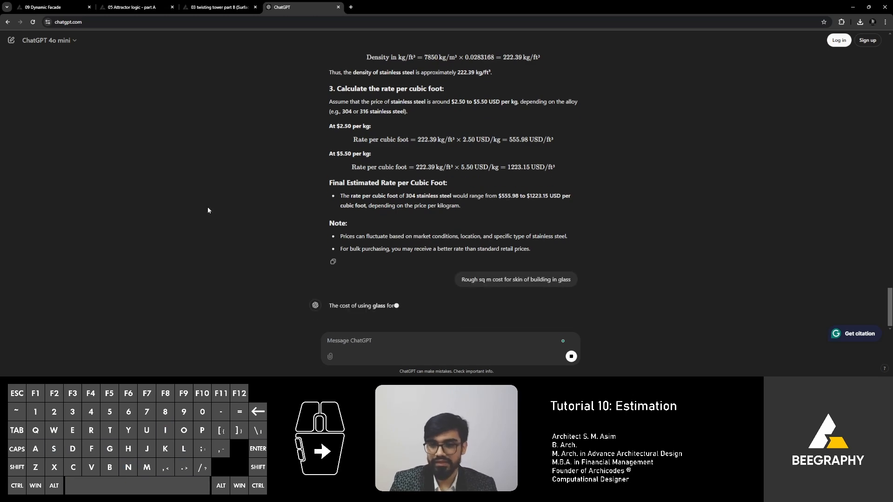
Step: Switch to the 03 twisting tower part B (Surfaces) project and examine its node graph from the floor inputs to the material nodes
click(132, 7)
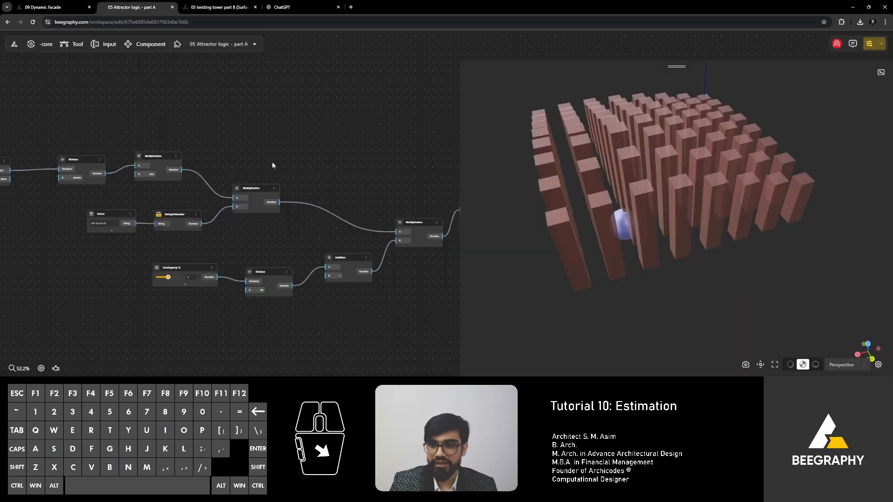
click(242, 7)
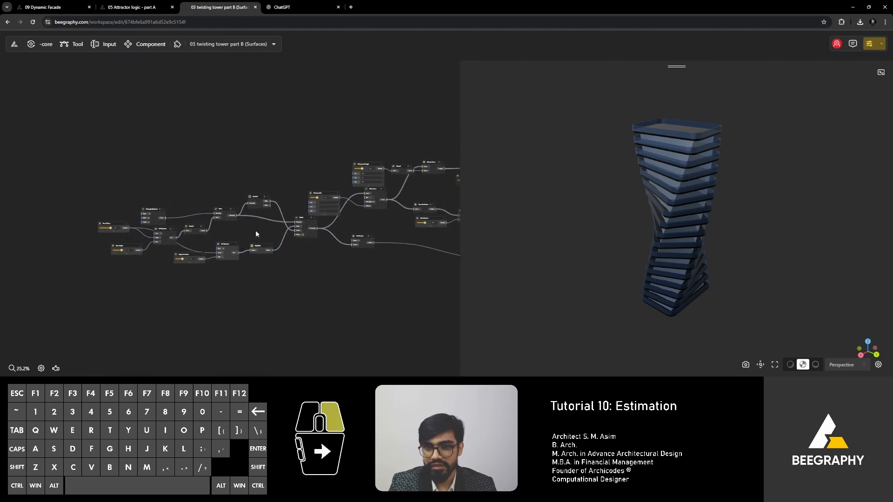
scroll(92, 224, up, 6)
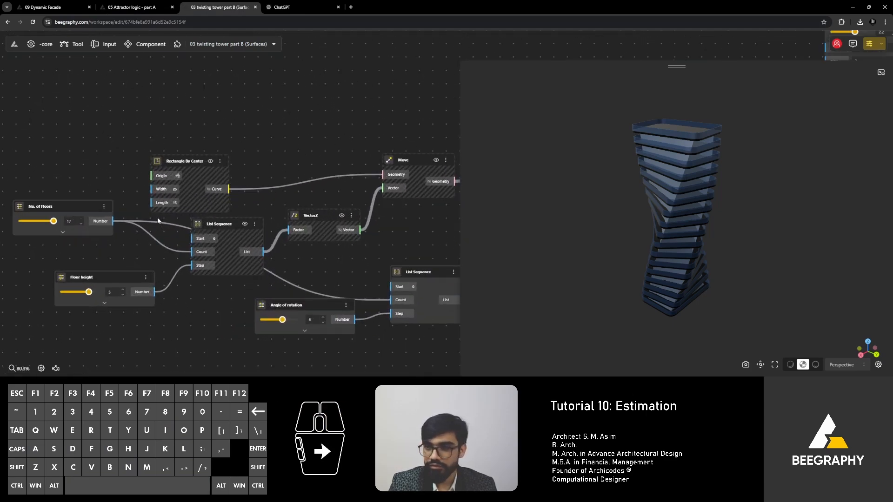
scroll(158, 221, down, 4)
right_drag(293, 191, 10, 205)
right_drag(326, 205, 154, 211)
scroll(165, 211, down, 4)
right_drag(305, 236, 186, 239)
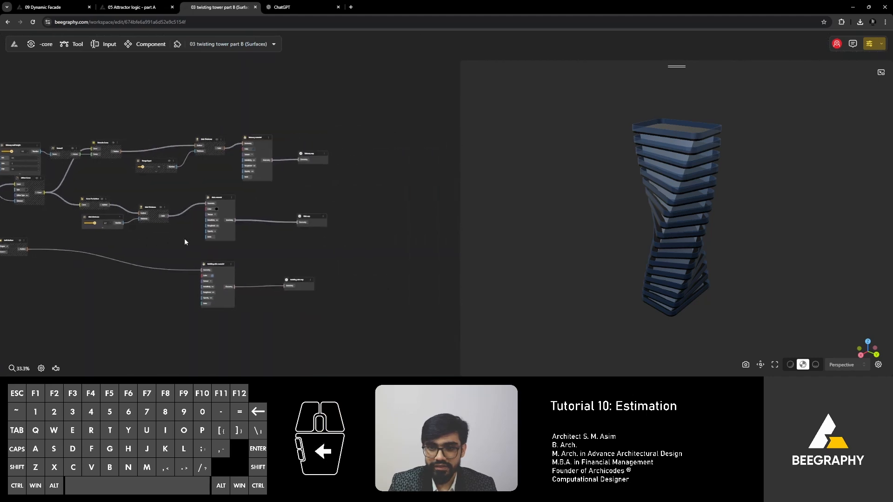
scroll(188, 202, up, 5)
scroll(286, 135, up, 7)
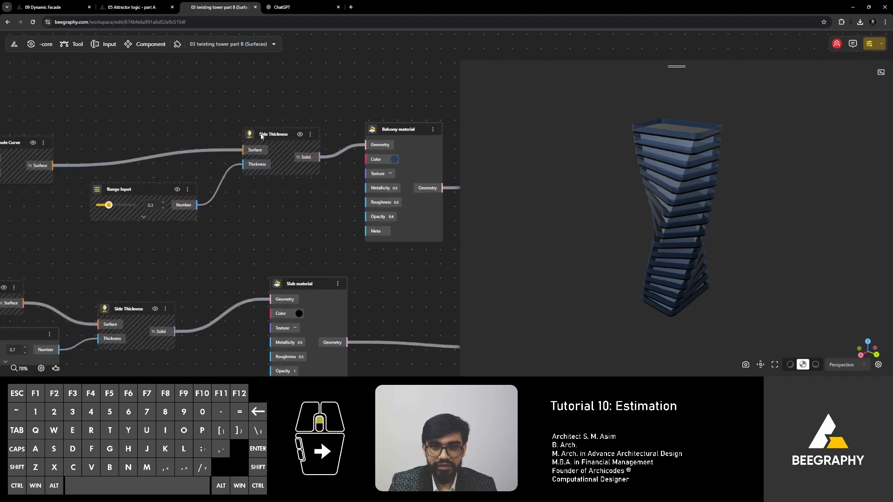
Step: Trace the balcony branch from its Side Thickness node back to the Extrude Curve node
drag(285, 135, 286, 140)
right_drag(142, 191, 305, 155)
right_drag(218, 189, 305, 207)
right_drag(198, 175, 302, 193)
scroll(214, 208, down, 5)
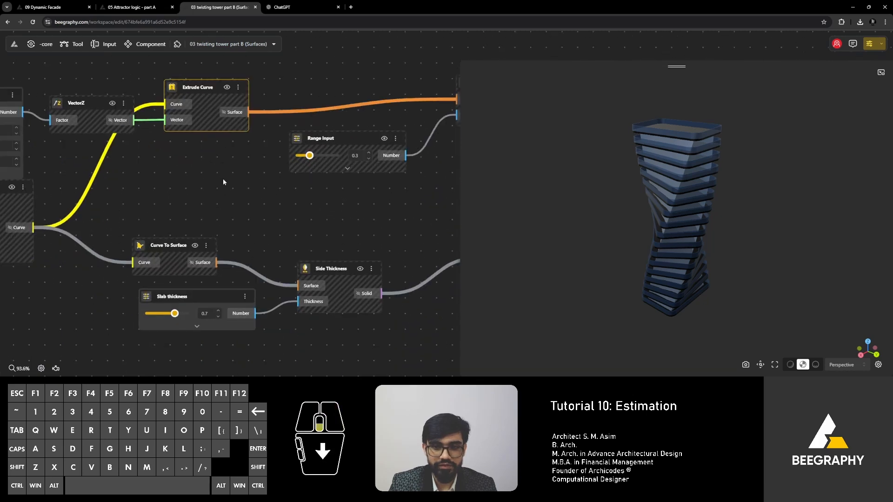
right_drag(223, 228, 211, 163)
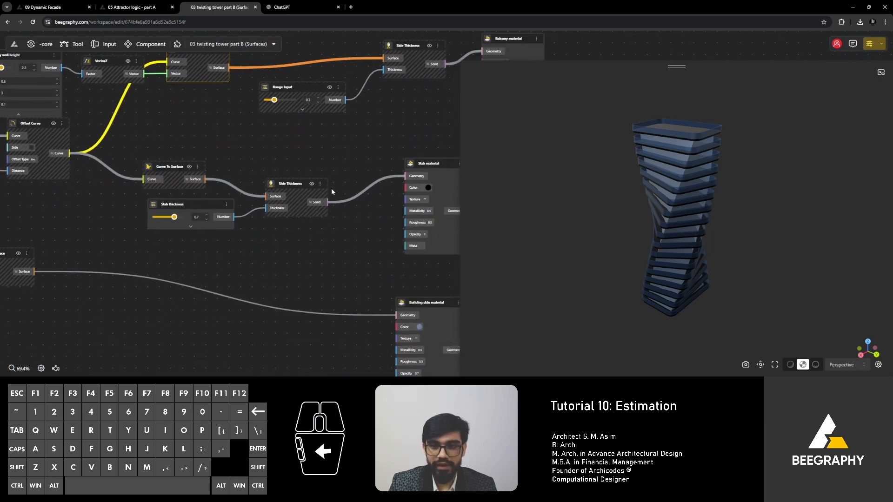
Step: Inspect the slab branch by selecting its Slab material, Side Thickness and Curve To Surface nodes
click(451, 163)
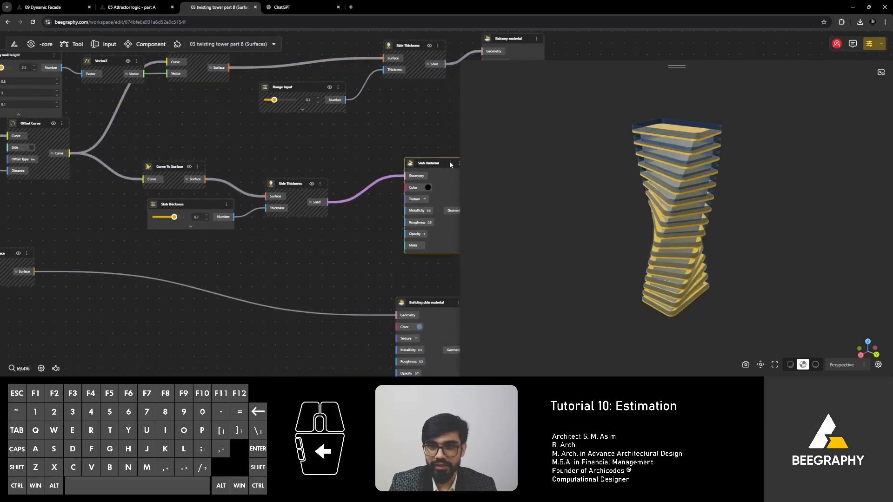
click(302, 185)
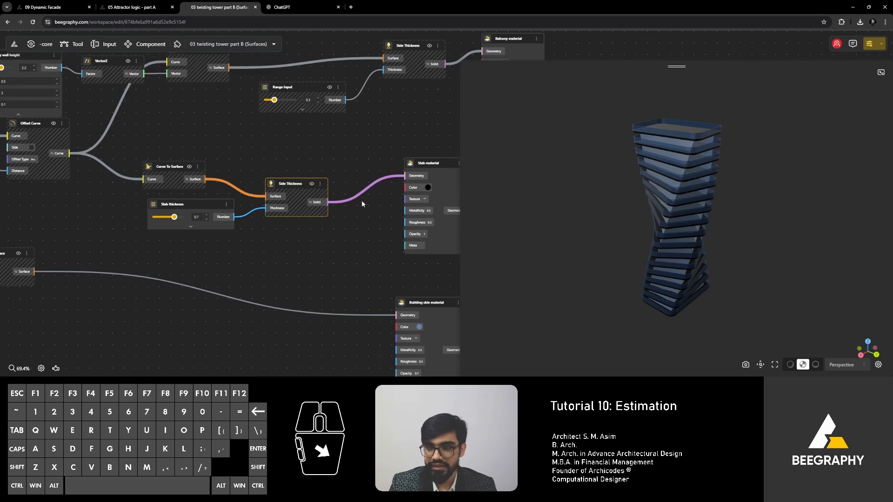
scroll(365, 213, up, 4)
drag(224, 167, 226, 168)
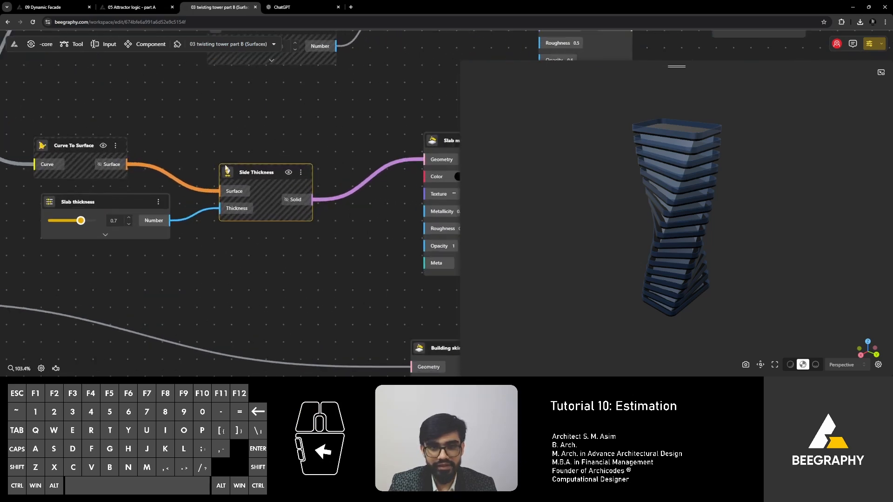
click(67, 147)
right_drag(148, 138, 216, 134)
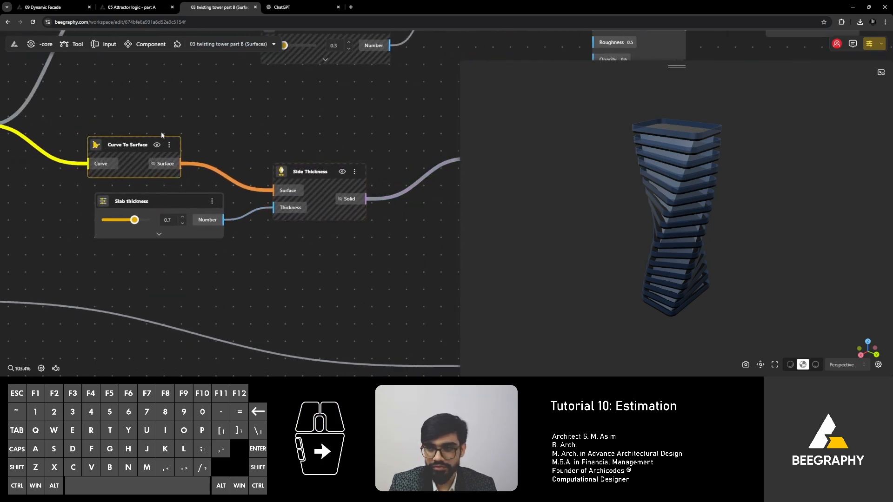
right_drag(161, 132, 218, 146)
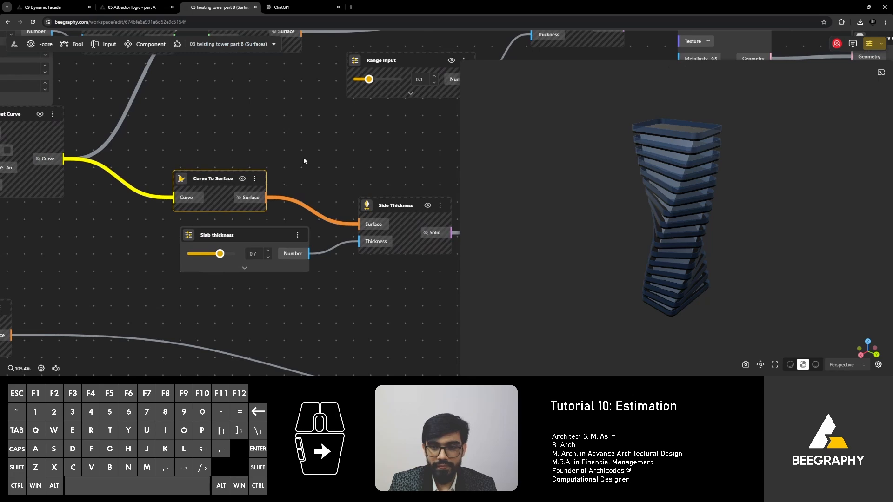
Step: Add a Solid Volume node near the slab's Side Thickness and connect Side Thickness's Solid output to its Solid input
right_drag(335, 157, 218, 154)
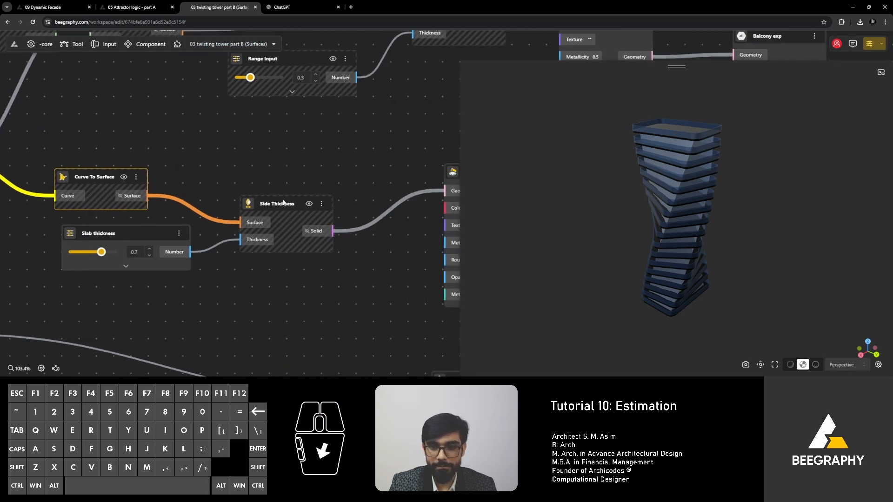
drag(283, 203, 285, 197)
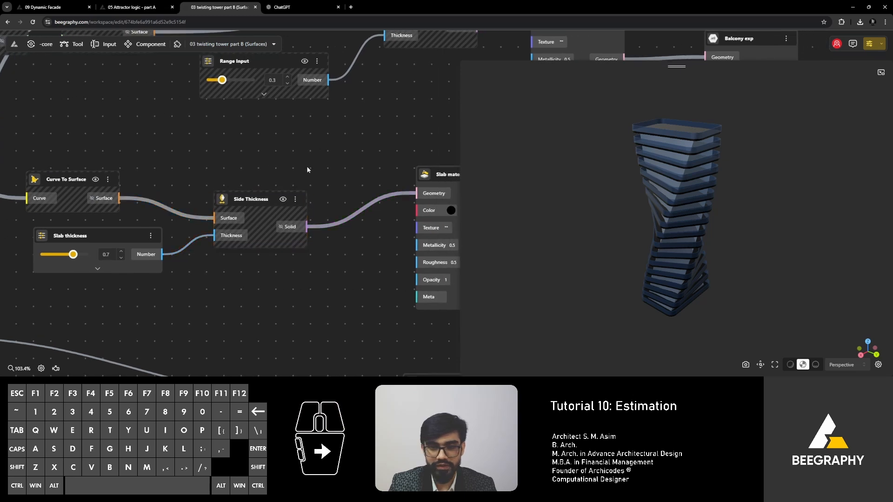
double_click(307, 170)
text(volume)
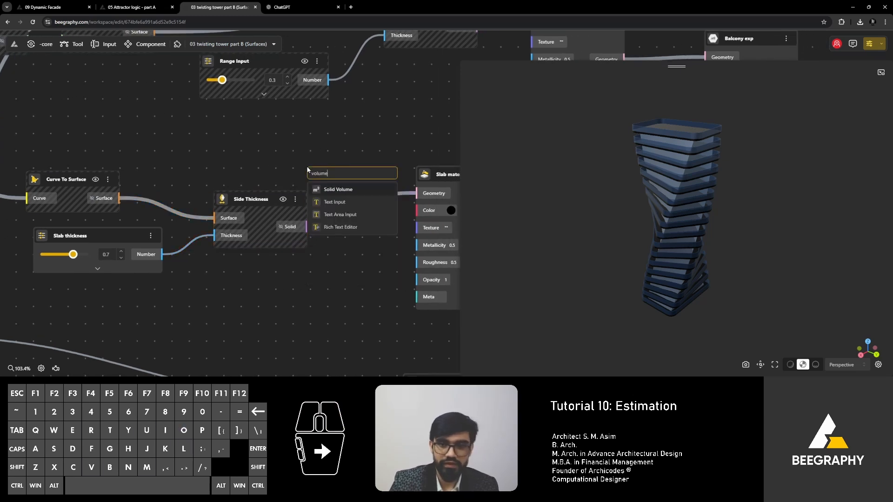
click(327, 194)
drag(306, 227, 332, 141)
Step: Move Slab material farther from the slab's Side Thickness node and place Solid Volume between them, just below their connection
drag(270, 137, 97, 138)
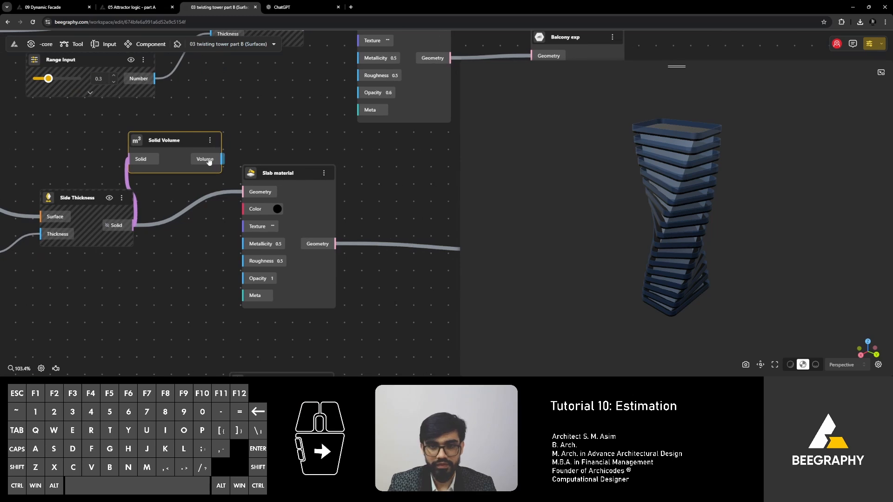
drag(161, 139, 168, 181)
drag(279, 52, 352, 46)
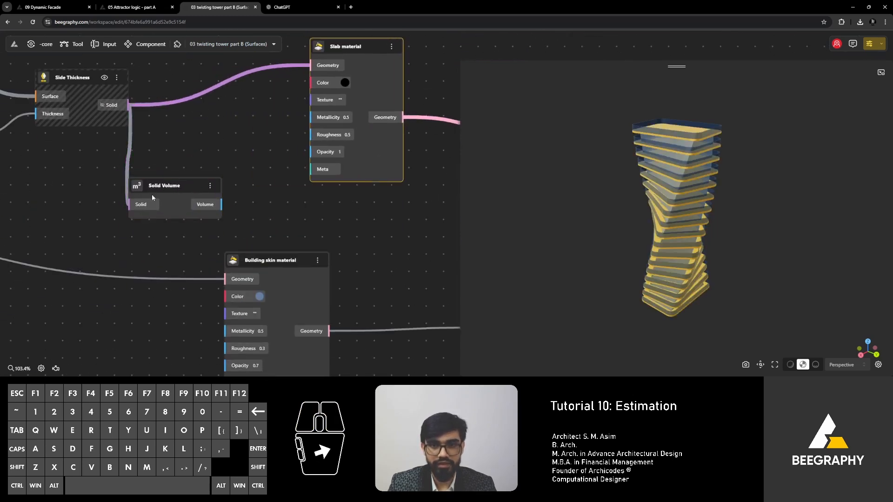
drag(168, 181, 196, 141)
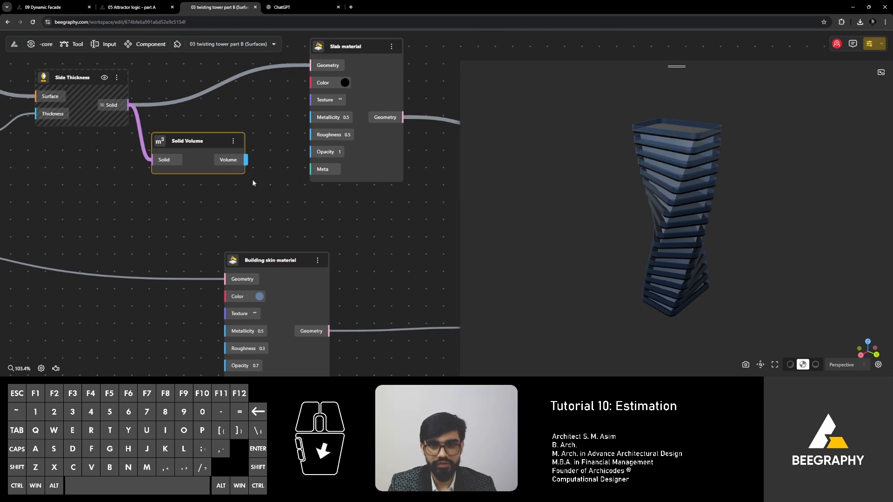
Step: Add a Mass Addition node, feed Solid Volume's Volume output into its A input, and arrange both nodes side by side under the slab connection
double_click(239, 208)
text(mass)
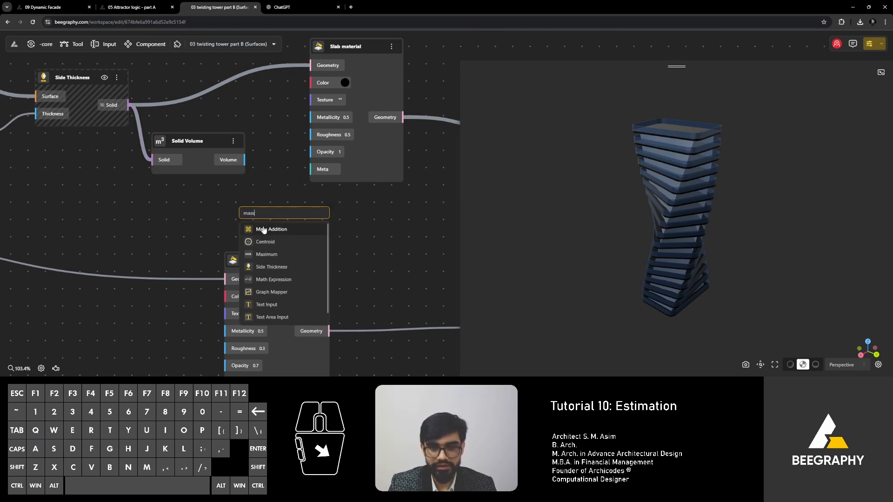
click(263, 229)
drag(244, 160, 240, 243)
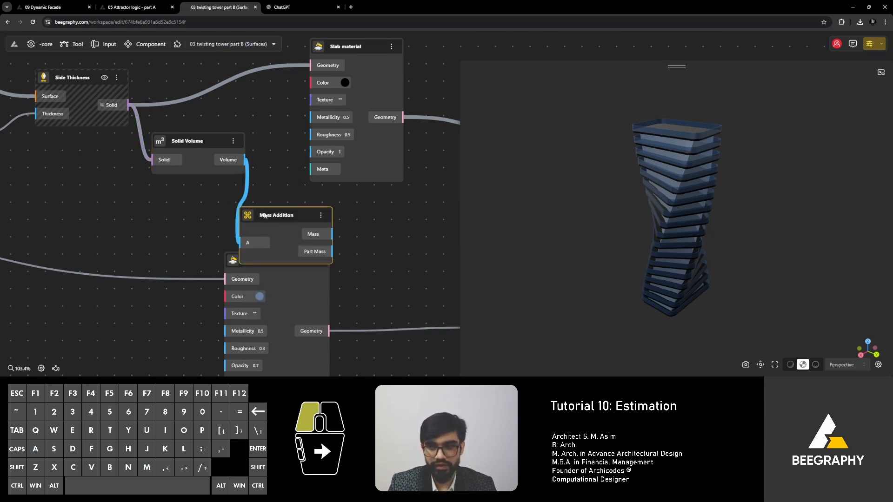
drag(264, 216, 264, 143)
drag(191, 142, 124, 168)
drag(274, 140, 233, 152)
Step: Add a Panel fed by Mass Addition's Mass output, expand its value list, and place it beside Mass Addition
double_click(350, 218)
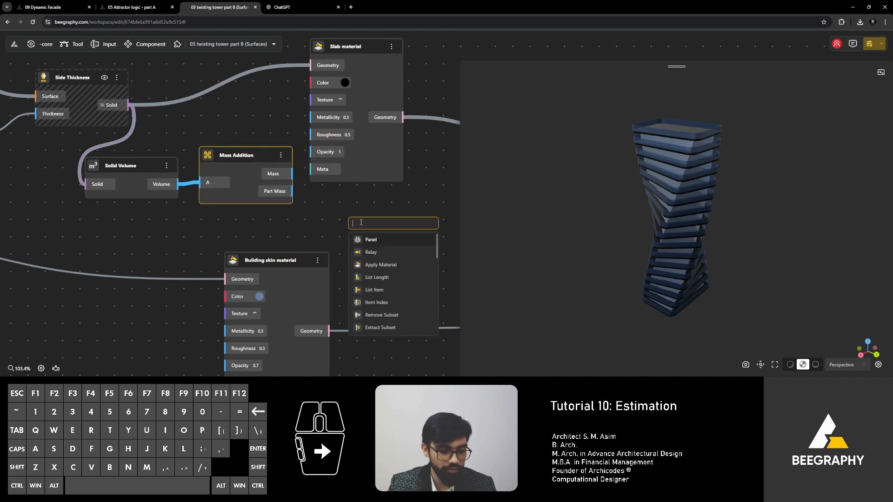
click(373, 240)
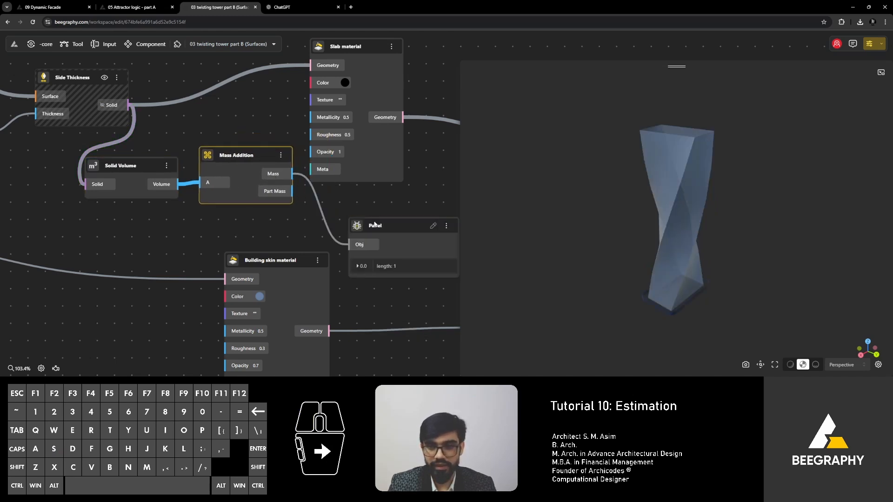
drag(398, 233, 390, 195)
click(335, 247)
drag(255, 166, 261, 174)
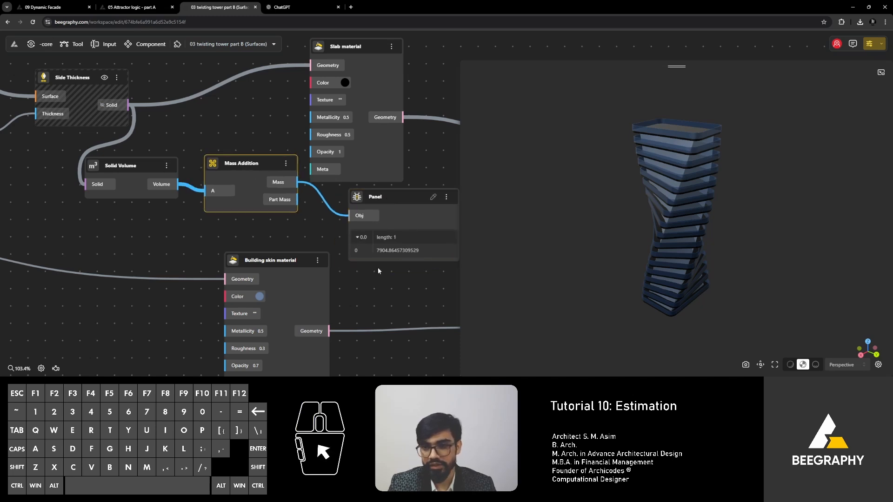
Step: Feed the Panel directly from Solid Volume to inspect the individual slab volumes, and reconnect Mass Addition's Mass output to it
right_drag(233, 173, 278, 195)
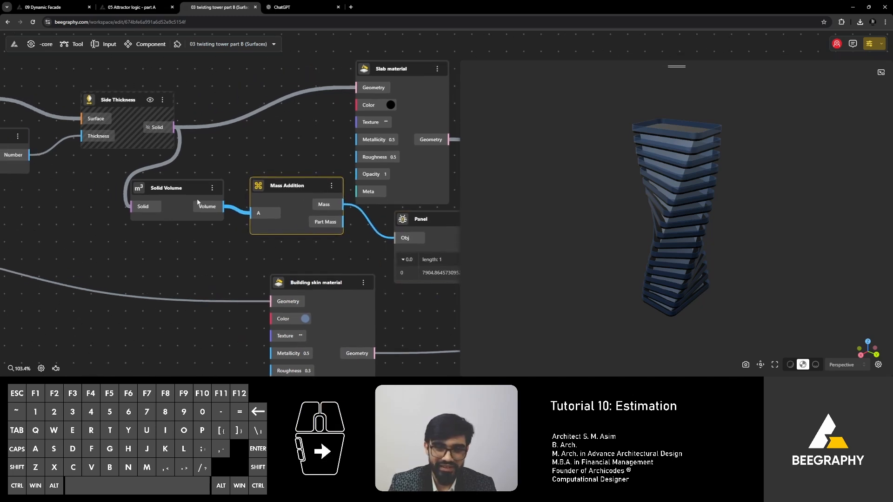
click(405, 239)
drag(404, 240, 404, 239)
right_drag(381, 242, 286, 202)
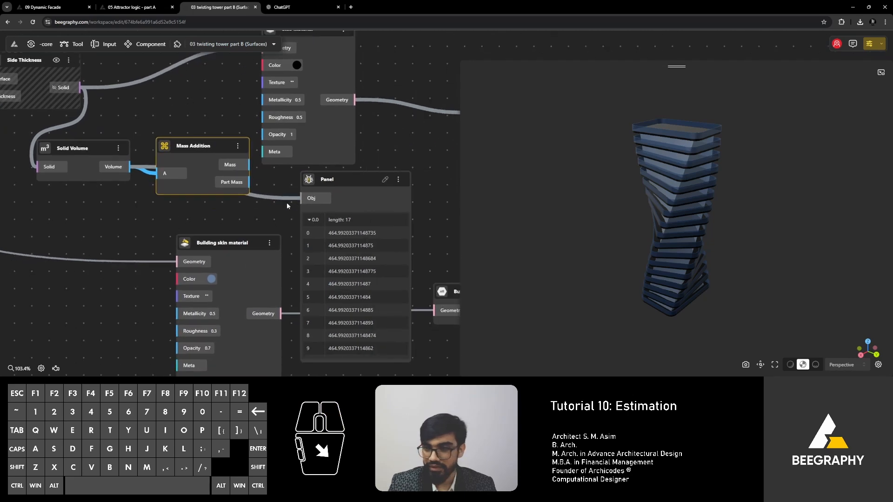
drag(250, 165, 303, 198)
right_drag(238, 207, 259, 247)
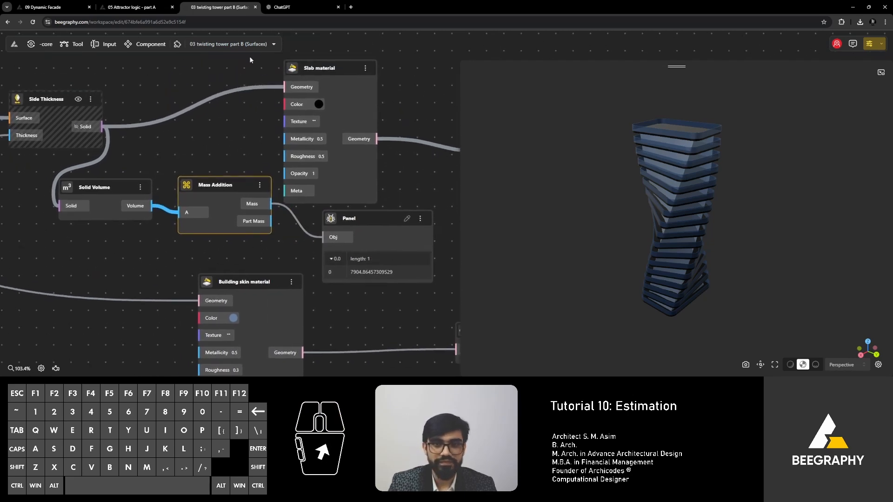
Step: Review the glass curtain wall cost per square meter in ChatGPT and return to the twisting tower workspace
click(282, 7)
scroll(268, 186, down, 5)
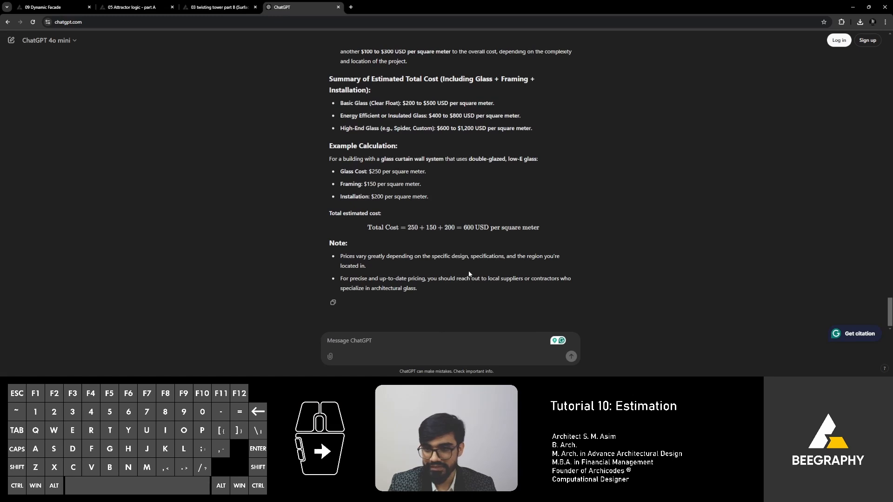
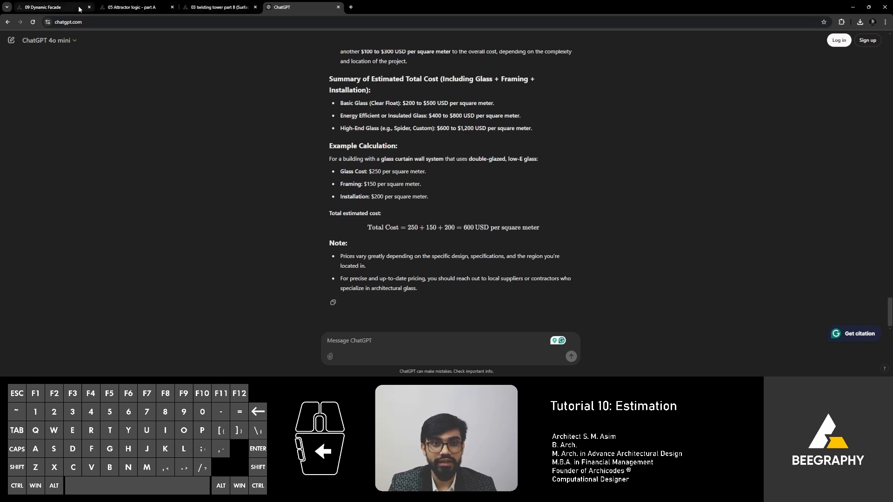
click(136, 8)
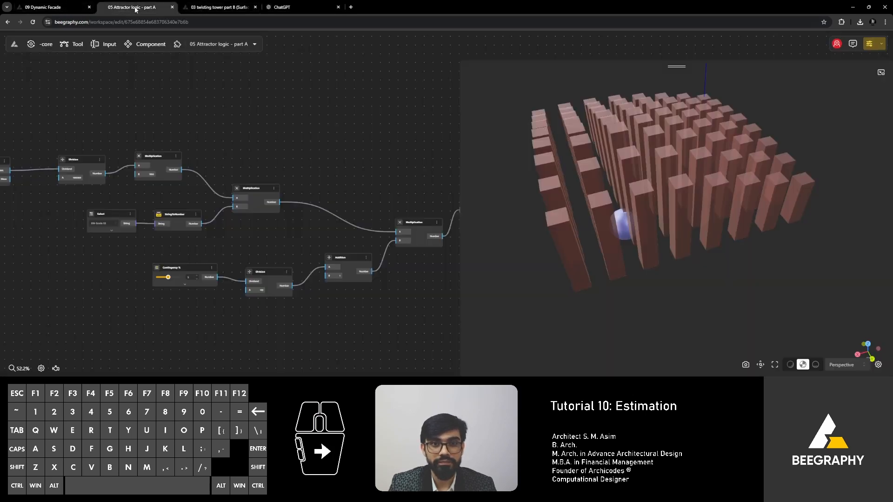
click(46, 8)
click(213, 11)
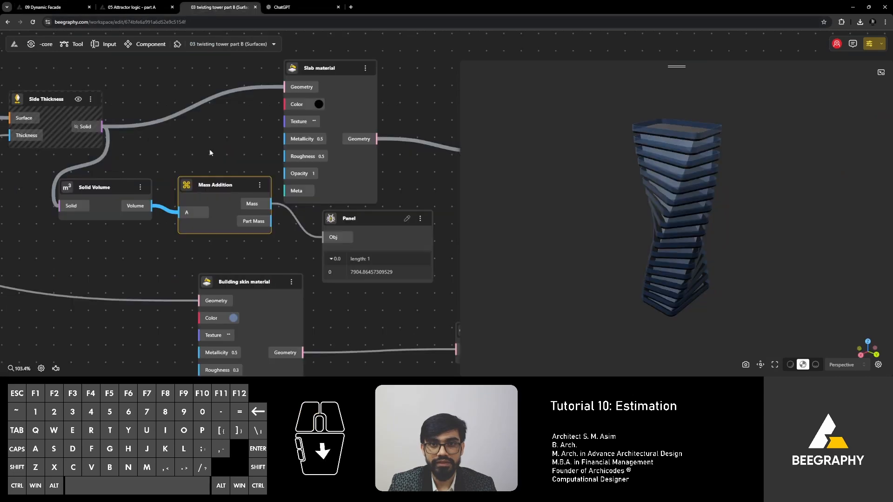
Step: Trace the building skin branch back from Building skin material to examine its Rotate and Loft Surface nodes
right_drag(299, 232, 275, 243)
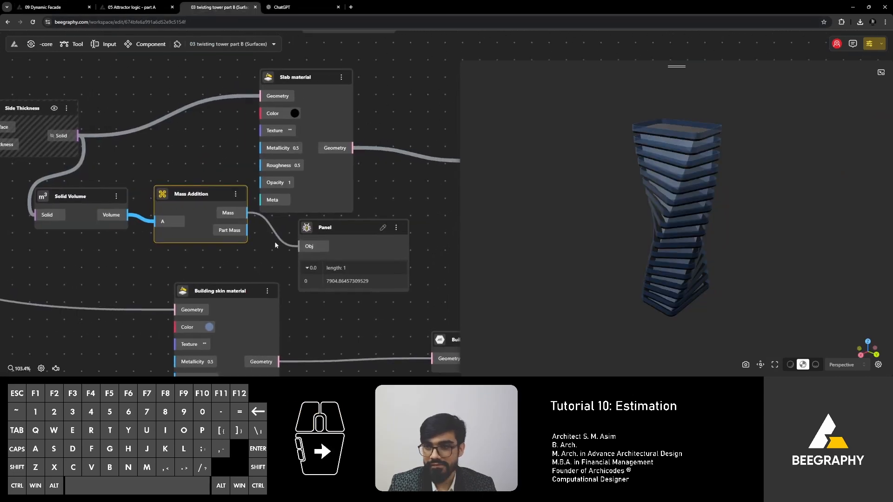
drag(178, 188, 174, 206)
scroll(190, 249, down, 3)
right_drag(191, 249, 218, 137)
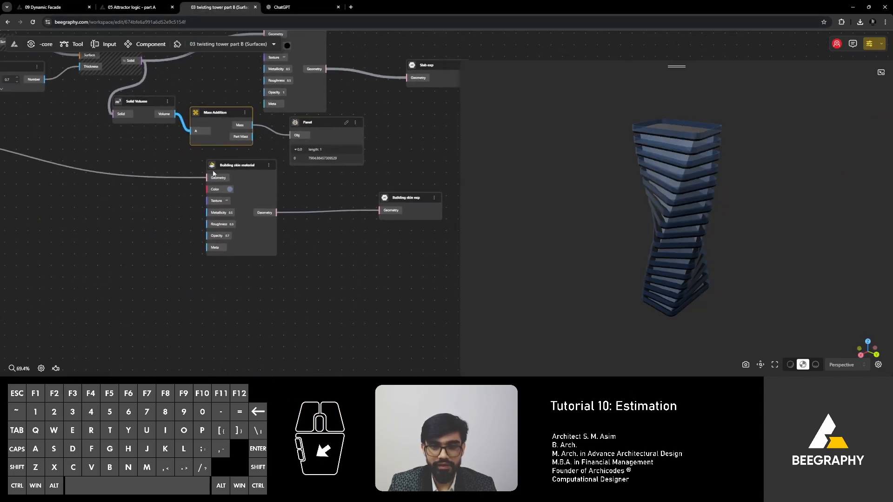
right_drag(198, 192, 275, 229)
right_drag(117, 217, 270, 261)
scroll(269, 262, down, 4)
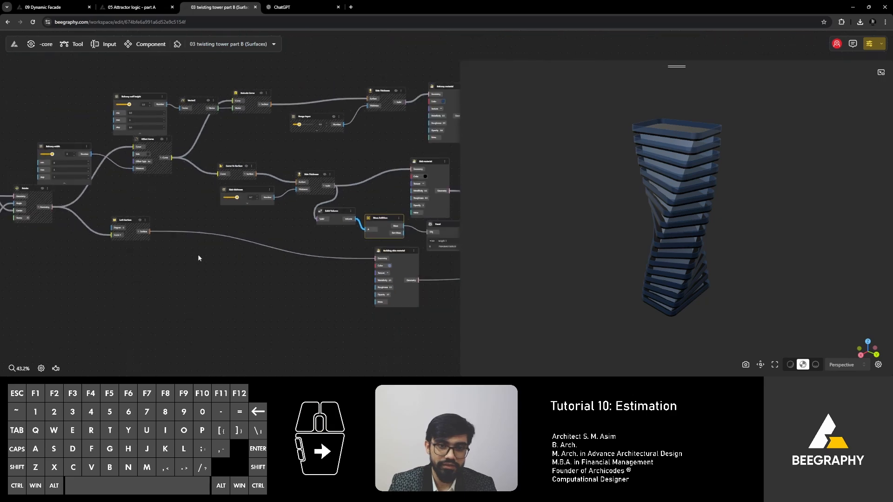
right_drag(90, 214, 228, 227)
scroll(176, 225, up, 3)
drag(156, 180, 156, 197)
right_drag(310, 244, 246, 212)
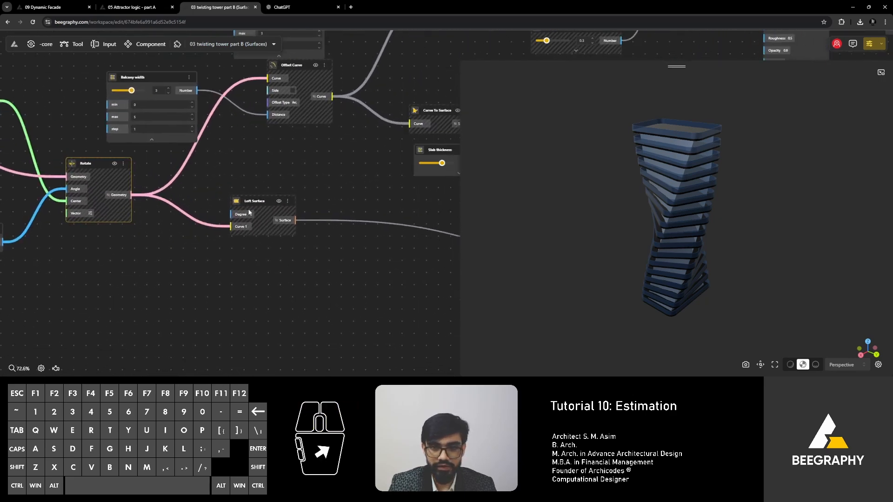
drag(251, 201, 252, 212)
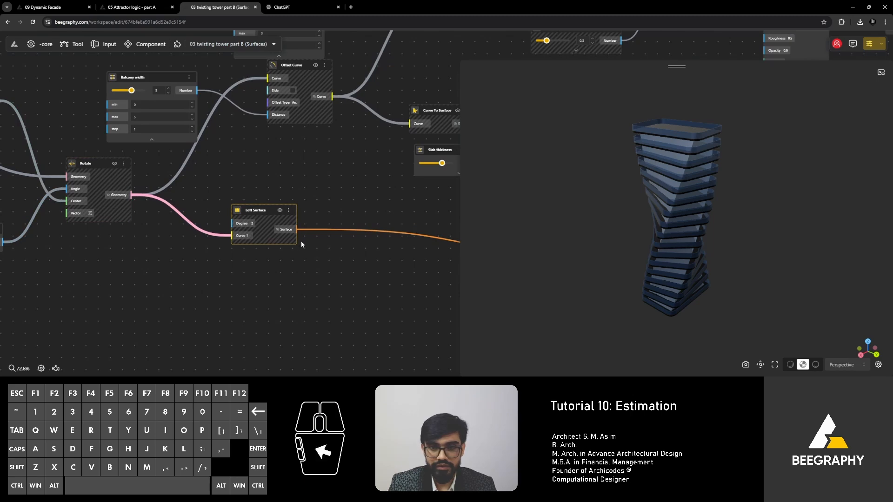
right_drag(174, 247, 203, 247)
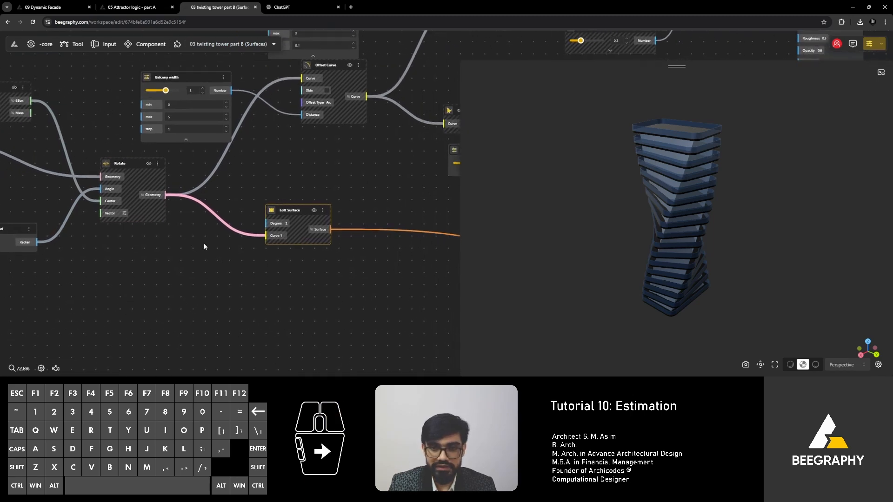
scroll(308, 266, down, 2)
right_drag(327, 269, 423, 249)
right_drag(159, 213, 288, 231)
scroll(193, 191, up, 4)
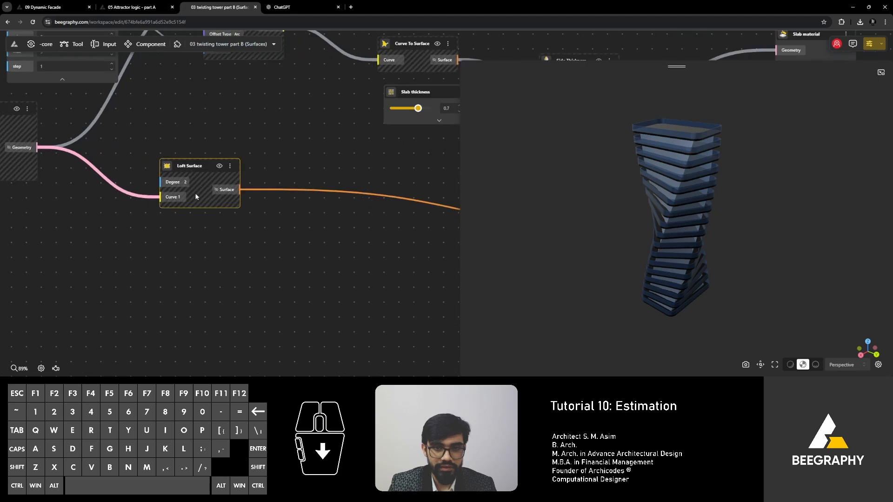
Step: Add a Panel fed by the Loft Surface node's Surface output, placed just below the building skin connection
right_drag(195, 197, 265, 173)
scroll(266, 173, up, 4)
drag(322, 223, 374, 274)
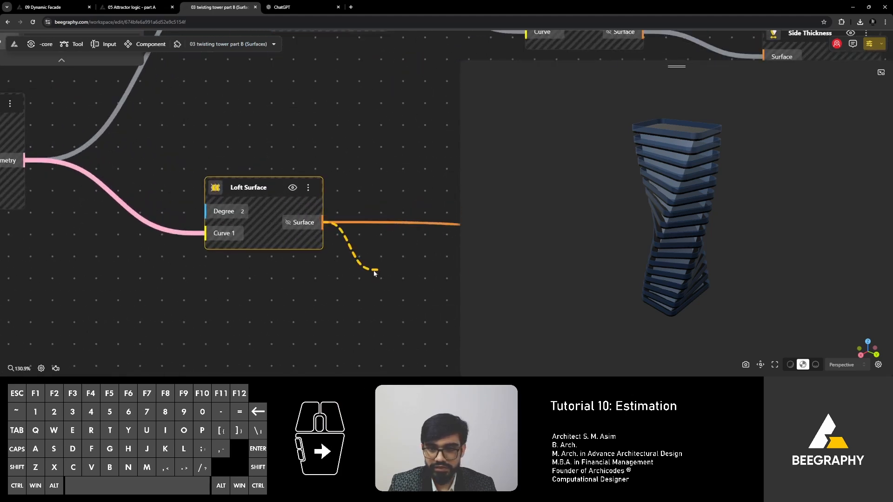
click(401, 171)
right_drag(371, 216, 297, 180)
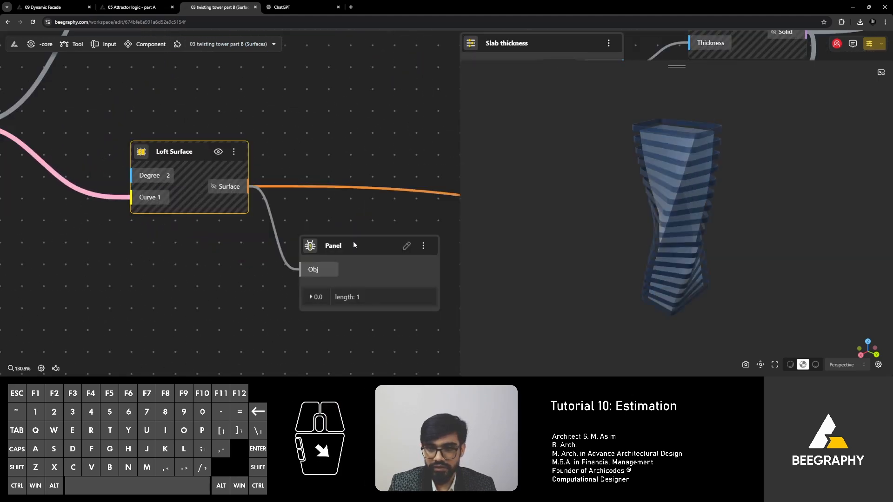
click(354, 243)
drag(248, 188, 319, 145)
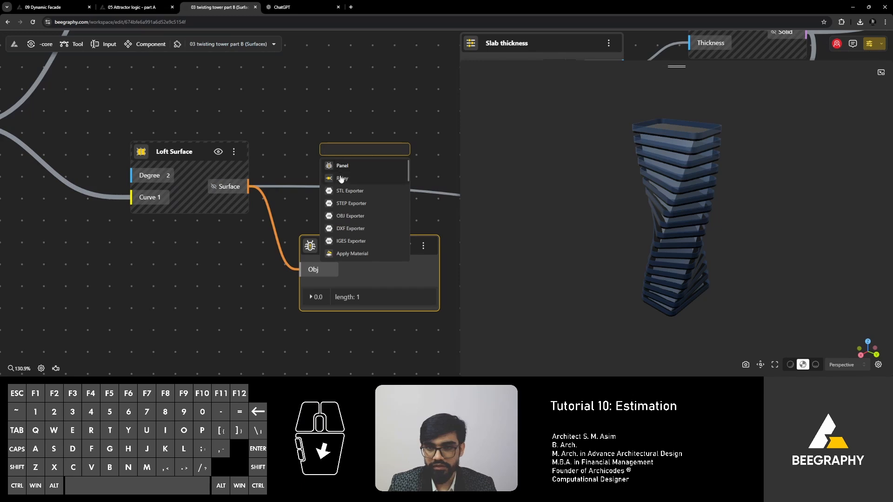
click(341, 178)
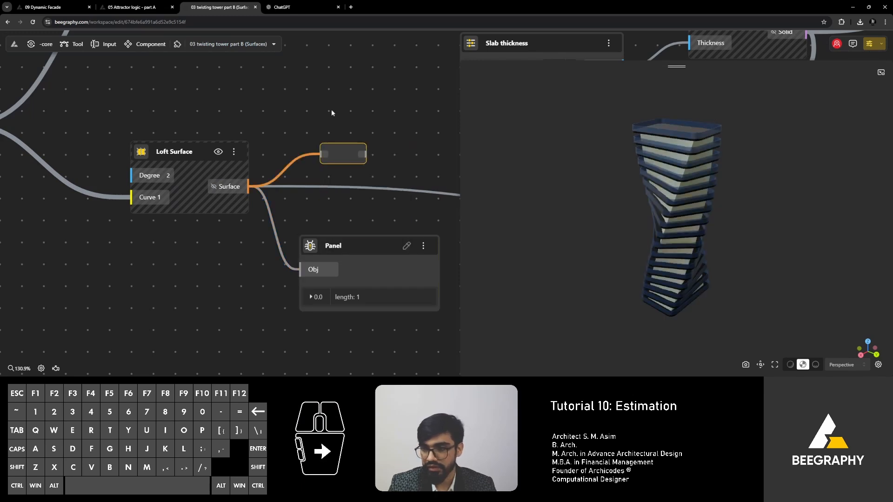
click(340, 149)
key(Delete)
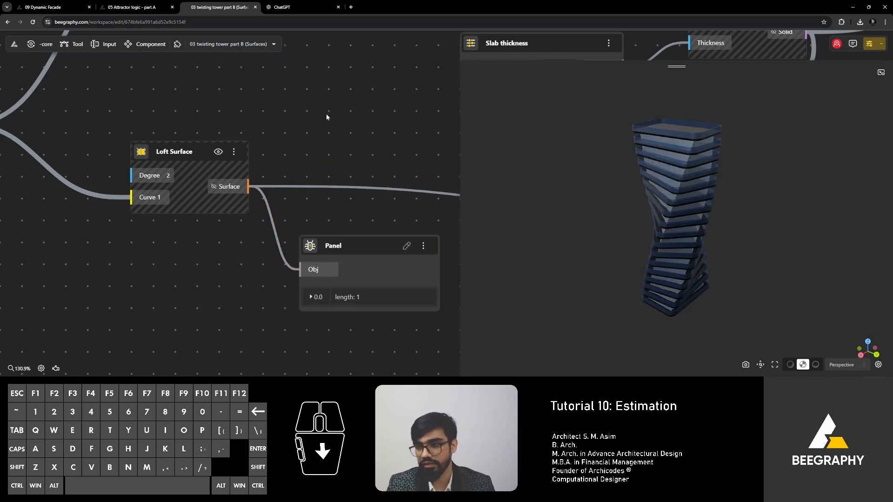
Step: Add a Surface Area node near Loft Surface and connect Loft Surface's Surface output to its Surface input
scroll(326, 118, down, 1)
middle_drag(310, 138, 240, 108)
double_click(270, 176)
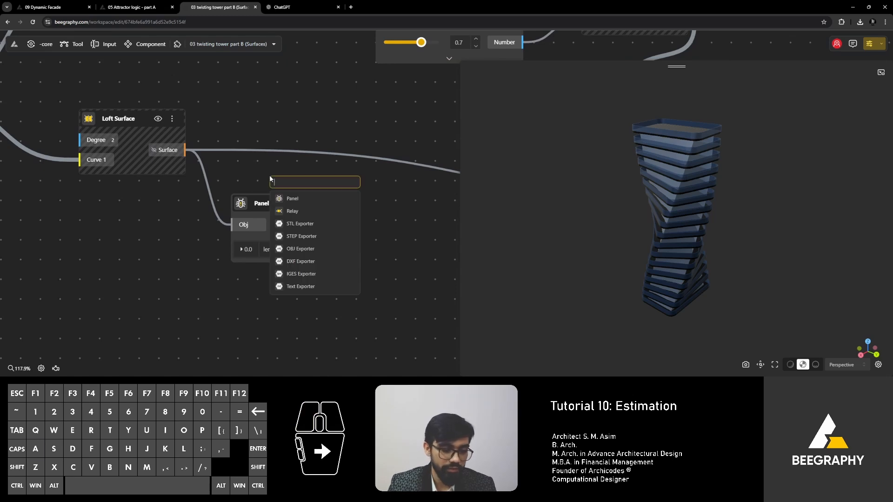
text(area)
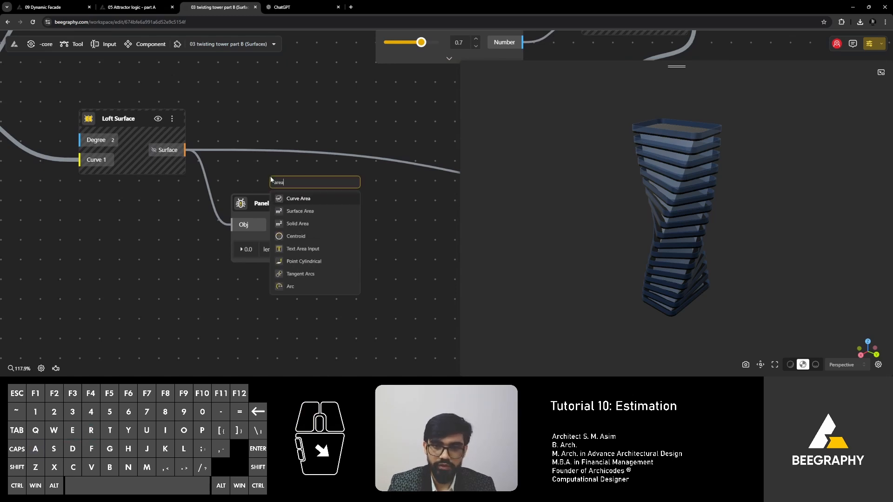
click(302, 216)
drag(185, 150, 272, 206)
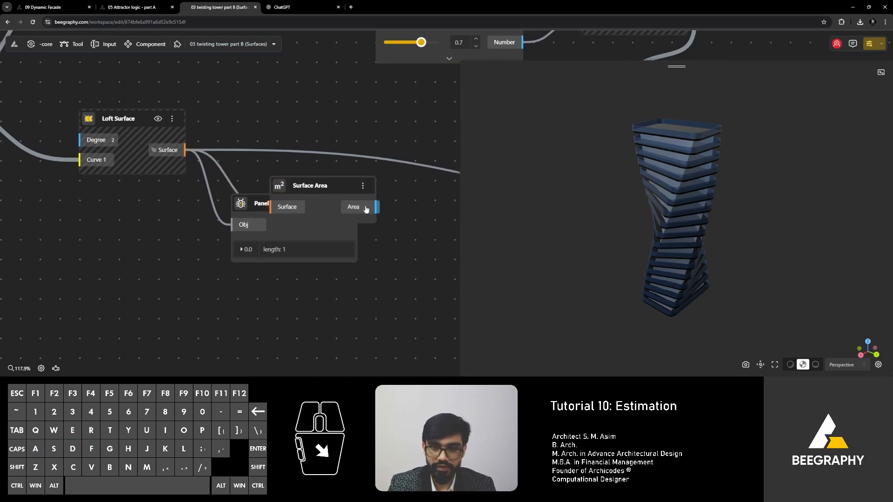
Step: Connect Surface Area's Area output to the Panel, expand the Panel's value list, and move it clear of Surface Area
drag(376, 207, 223, 223)
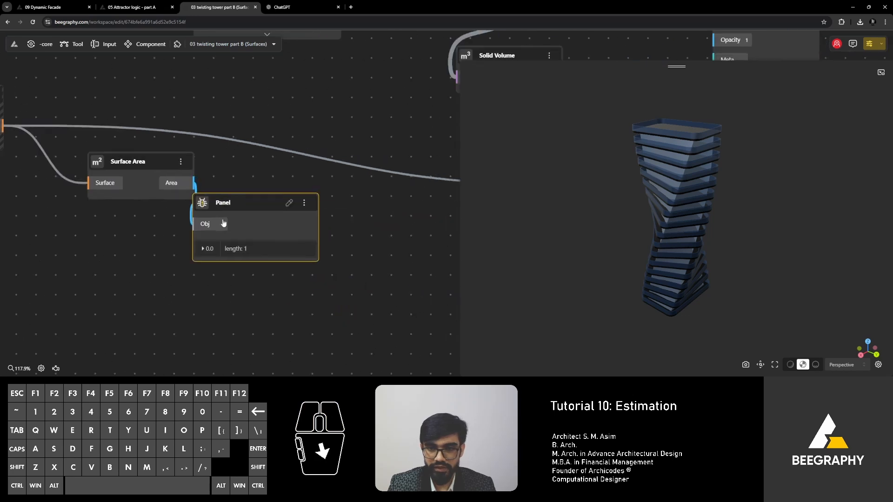
click(203, 249)
right_drag(244, 200, 294, 192)
drag(294, 191, 334, 257)
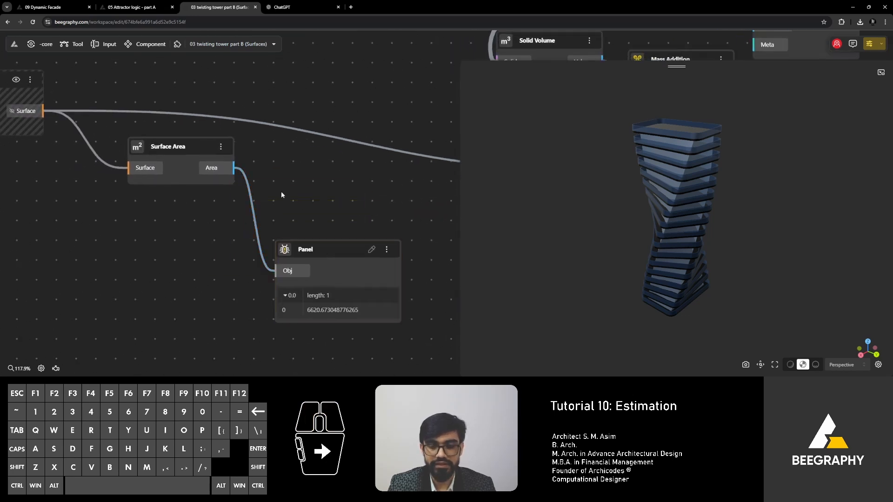
Step: Multiply the building skin area by 600 with a Multiplication node, send its Number output to the Panel, and place the Panel beside it
drag(234, 168, 294, 177)
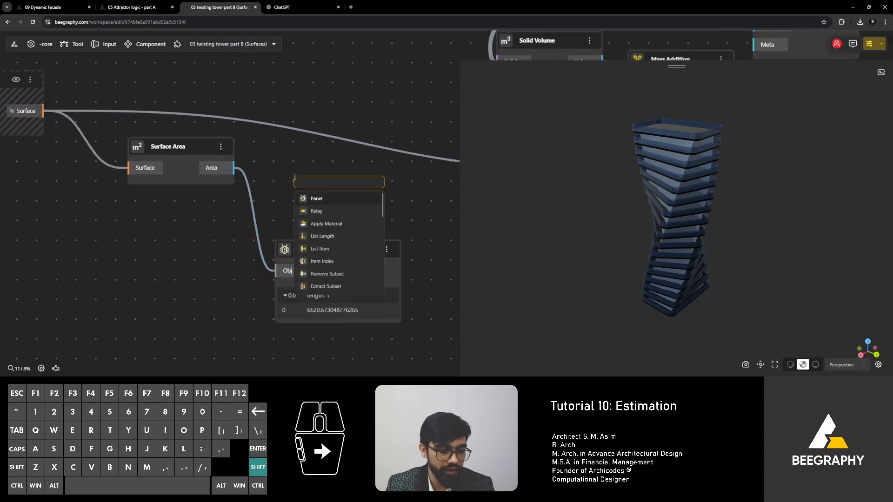
text(*600)
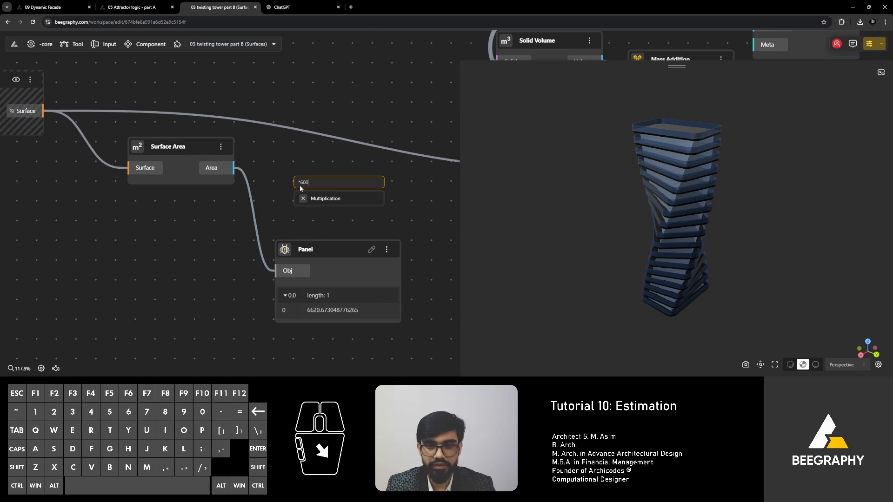
key(Return)
drag(400, 217, 288, 272)
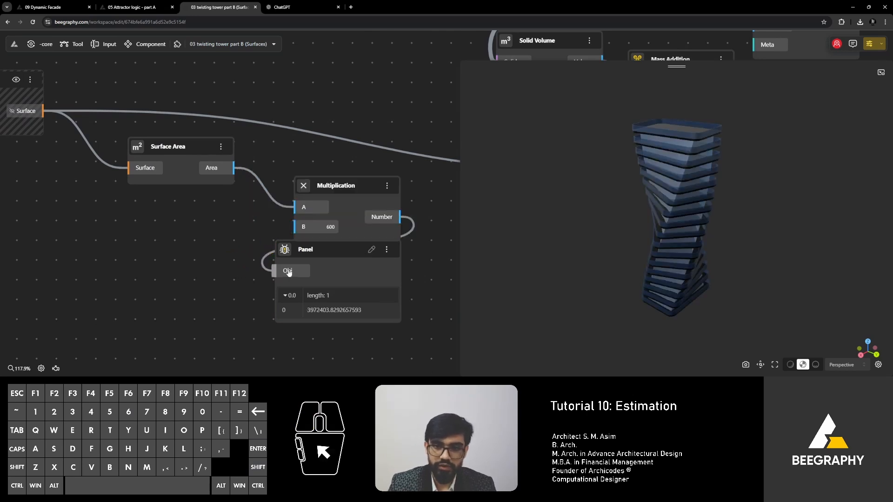
right_drag(289, 272, 103, 254)
drag(142, 236, 332, 211)
right_drag(332, 211, 266, 215)
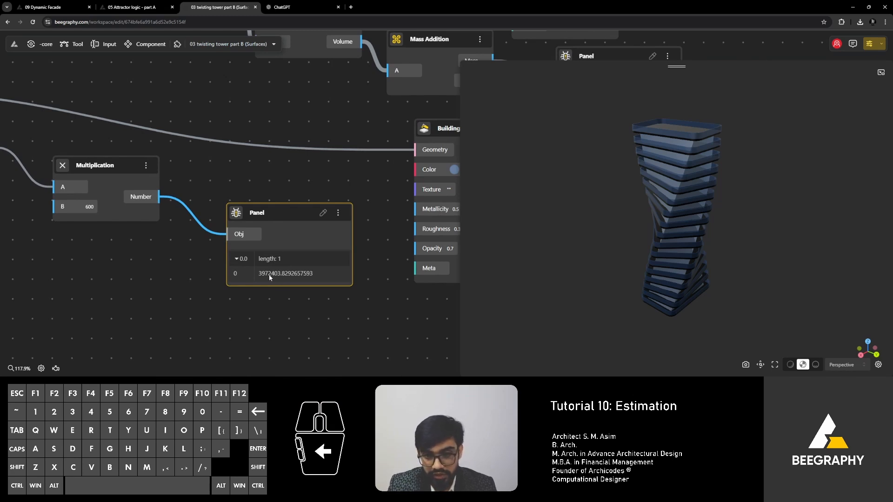
right_drag(219, 180, 195, 204)
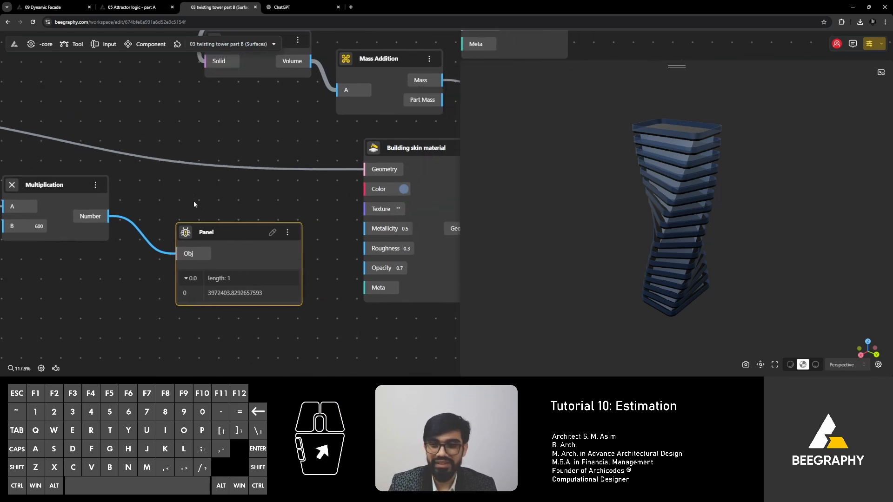
drag(219, 232, 201, 219)
Step: Examine the tower model and the balcony, slab and building skin branches of the node graph
drag(643, 229, 596, 252)
scroll(212, 198, down, 3)
right_drag(273, 212, 210, 264)
right_drag(317, 180, 188, 244)
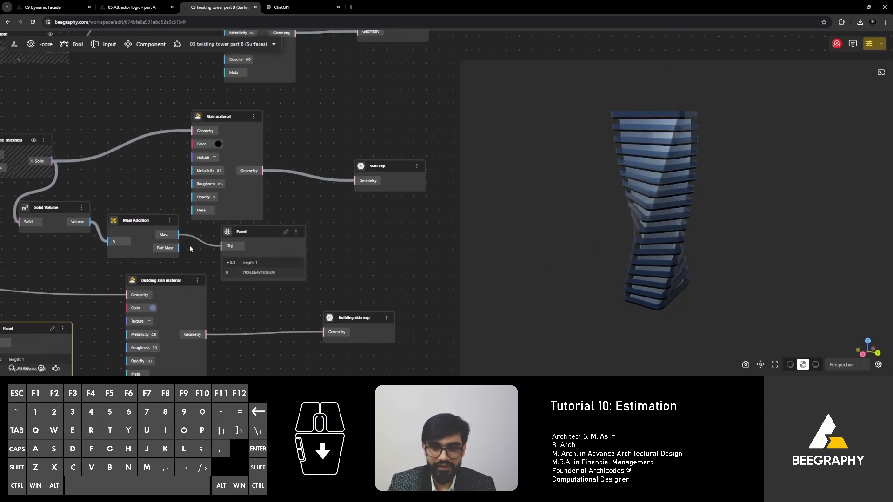
click(174, 283)
right_drag(312, 222, 251, 241)
right_drag(146, 236, 295, 154)
right_drag(163, 320, 230, 272)
scroll(226, 277, down, 4)
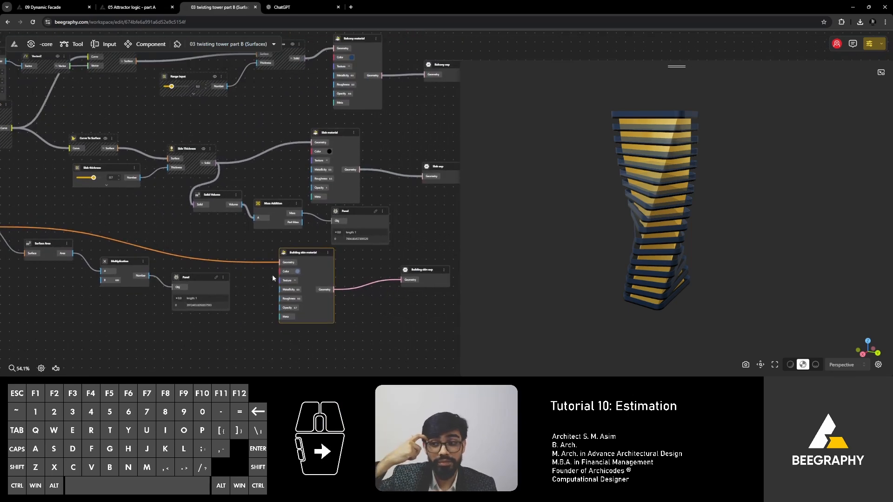
scroll(272, 275, down, 3)
right_drag(348, 221, 274, 247)
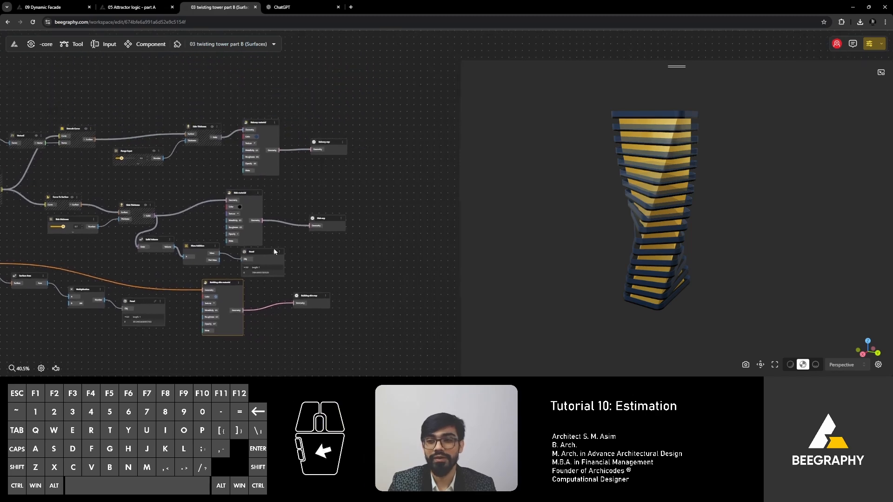
scroll(320, 208, up, 3)
right_drag(271, 192, 272, 207)
scroll(289, 215, up, 1)
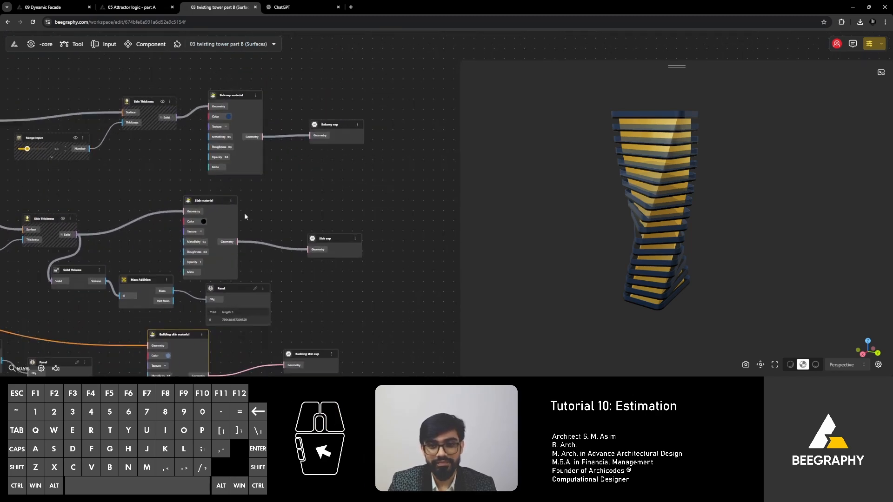
Step: Shift the Slab material node slightly right, and spread out the Solid Volume, Mass Addition and Panel nodes below it
drag(207, 200, 223, 198)
click(333, 199)
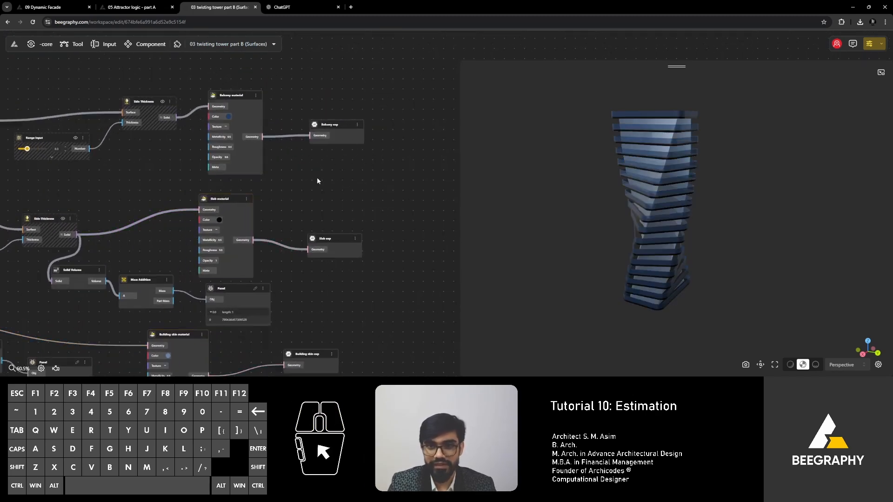
right_drag(148, 246, 259, 154)
right_drag(264, 106, 222, 208)
right_drag(167, 169, 283, 105)
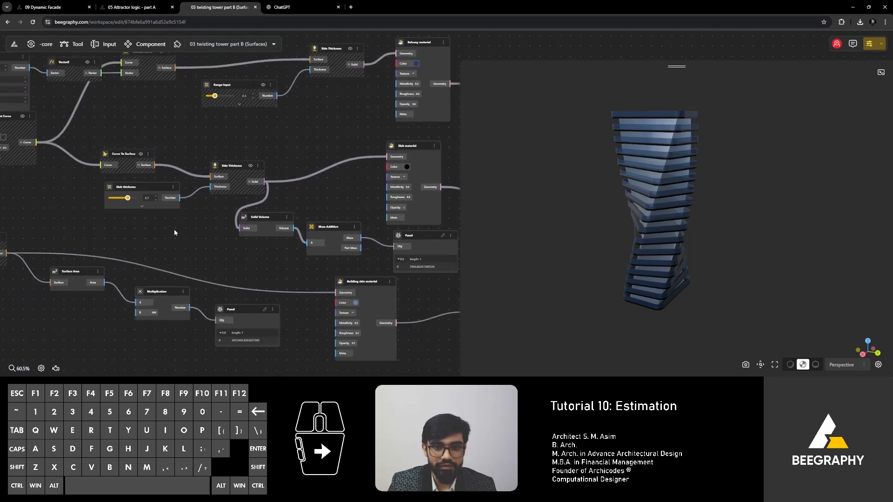
scroll(214, 235, up, 4)
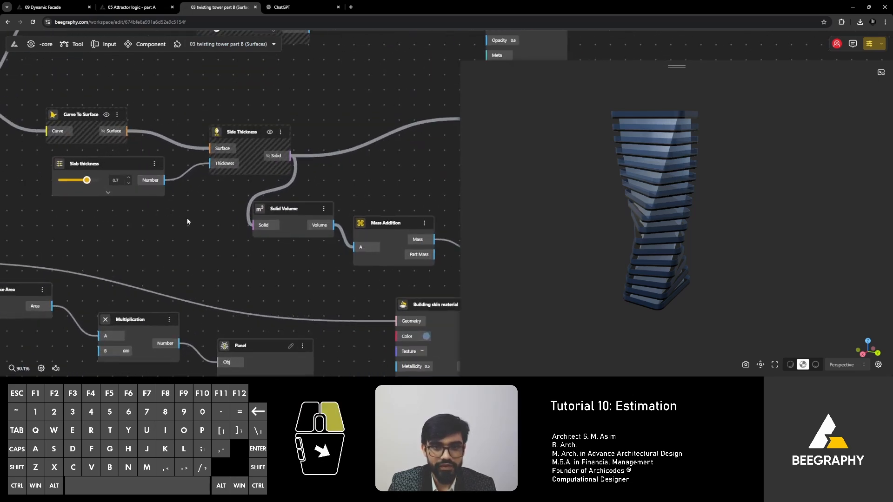
click(245, 145)
right_drag(348, 203, 232, 194)
right_drag(353, 231, 177, 200)
drag(236, 209, 382, 203)
drag(124, 194, 190, 201)
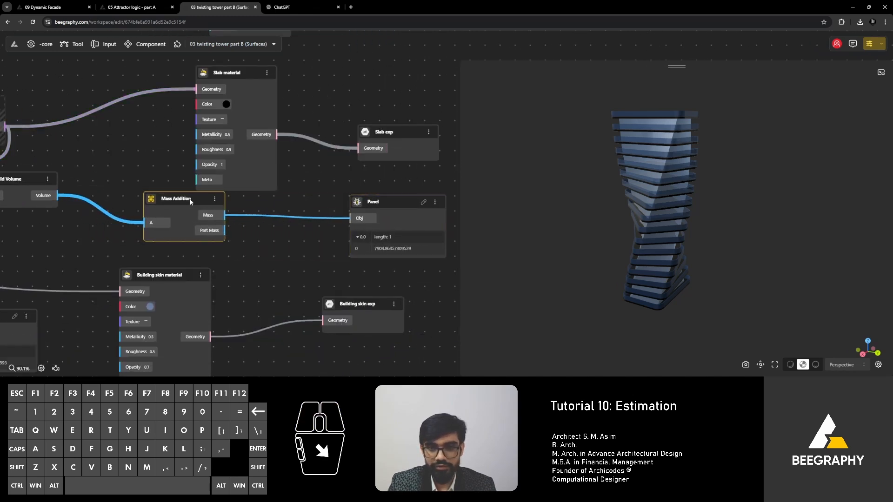
drag(34, 181, 35, 198)
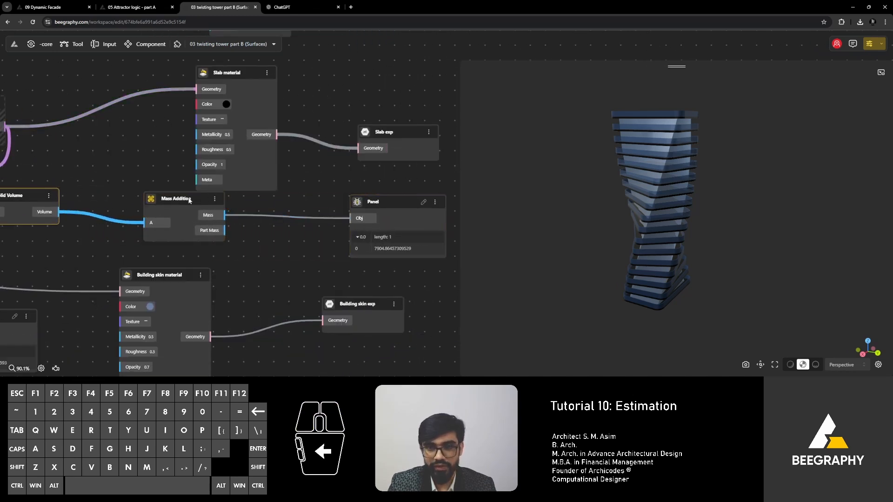
drag(208, 197, 196, 211)
Step: Switch to ChatGPT, ask "give rough estimate of slab cost in cubic m rate", and stay logged out
click(284, 7)
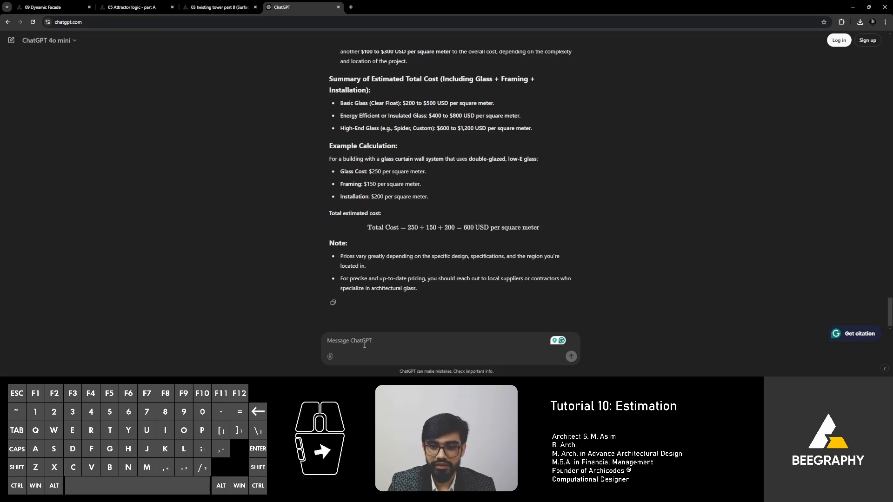
text(give rough )
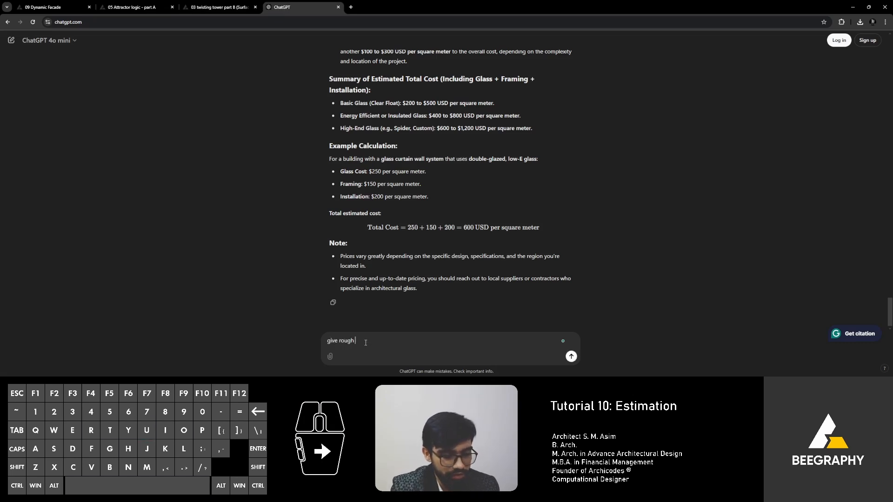
text(est)
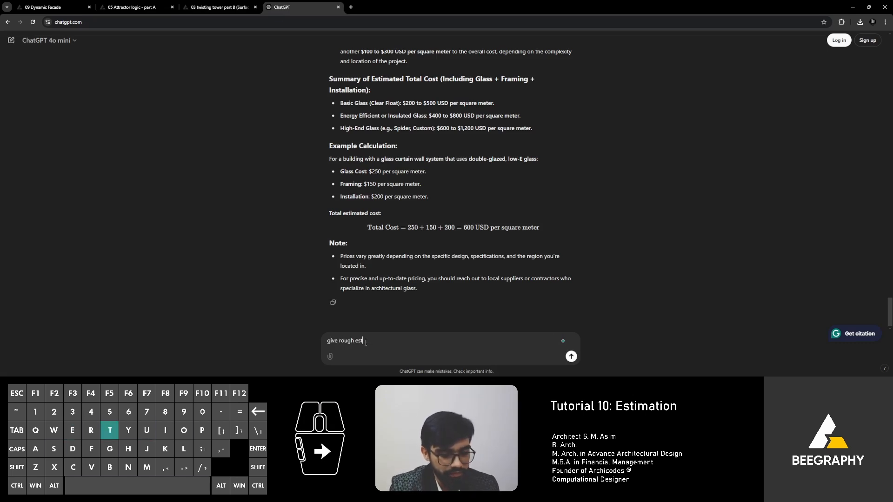
text(imate of slab )
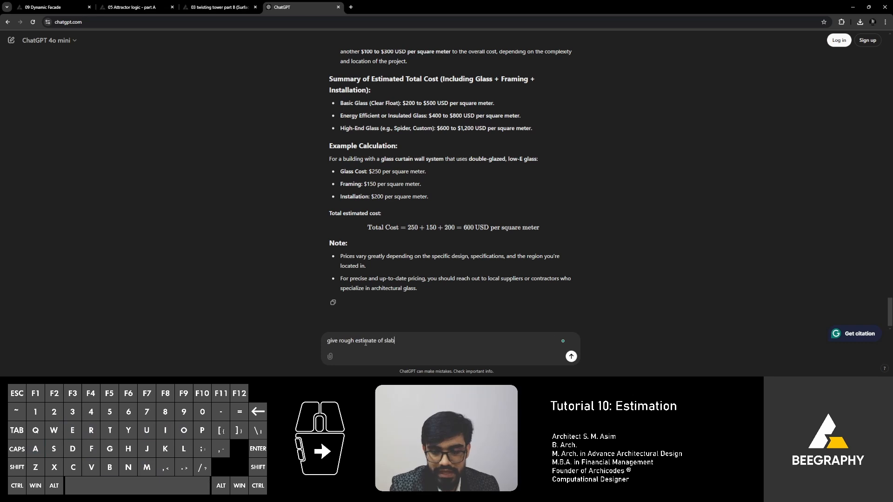
text(cost)
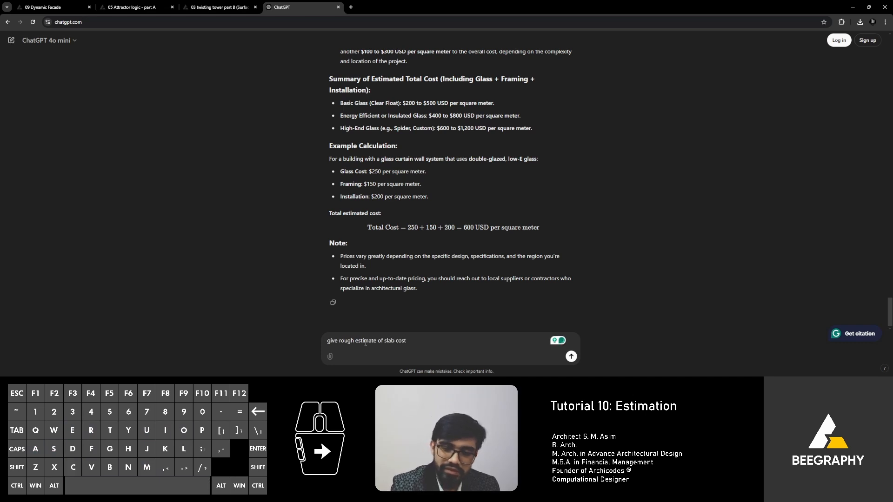
text( in cu)
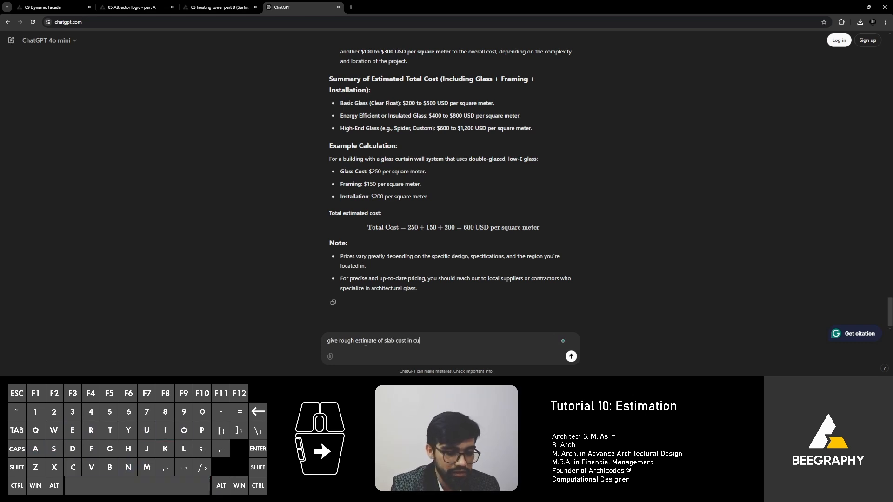
text(bic m )
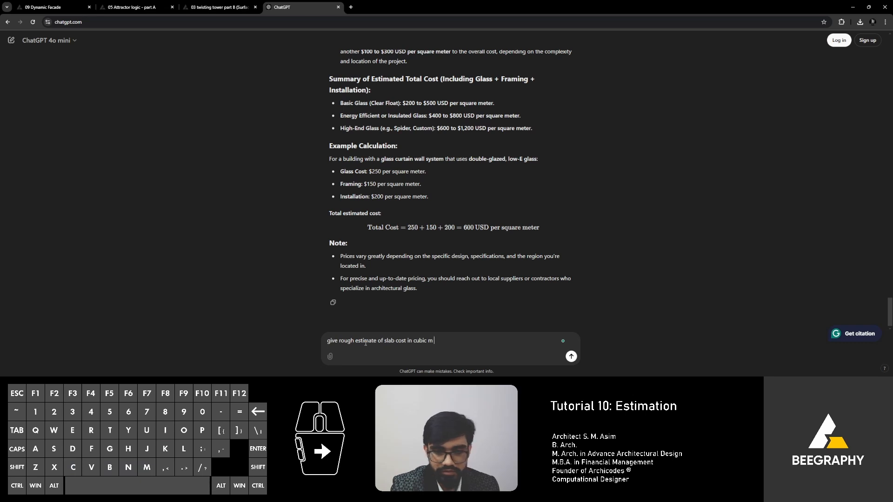
text(rate)
key(Return)
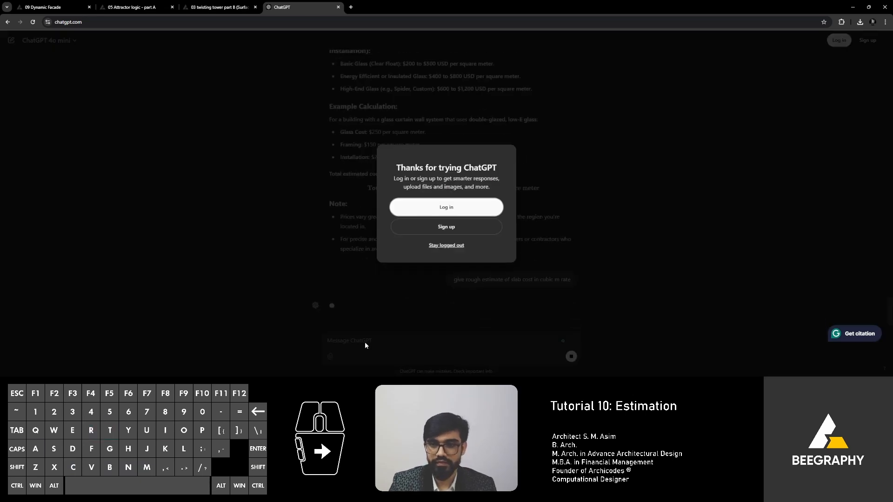
click(443, 246)
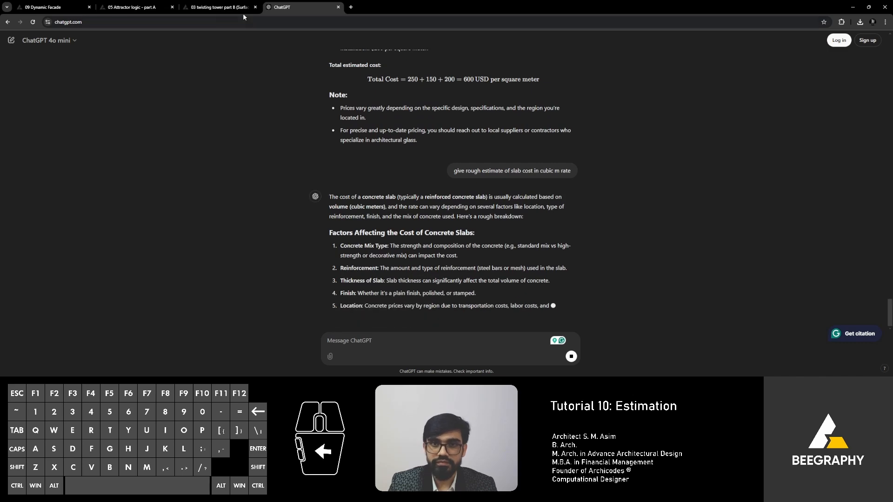
Step: Return to the twisting tower workspace and move Solid Volume and Mass Addition further right beneath the Slab material node
click(130, 7)
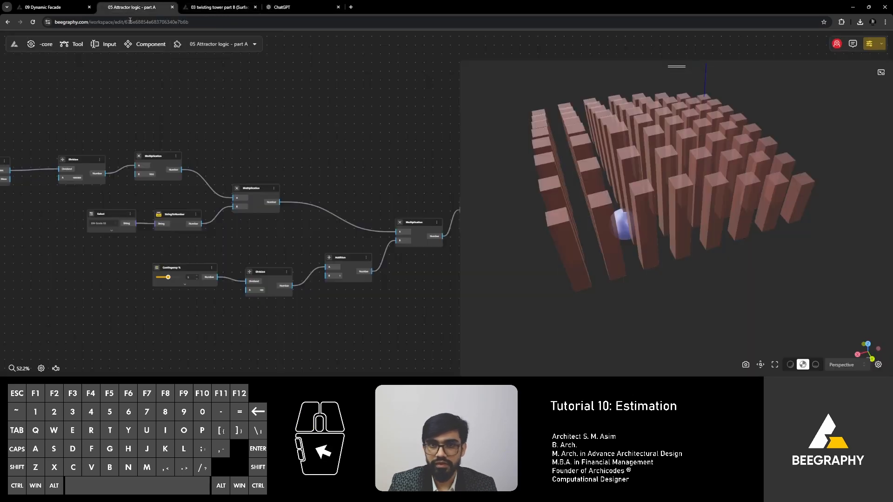
click(191, 9)
right_drag(327, 209, 229, 203)
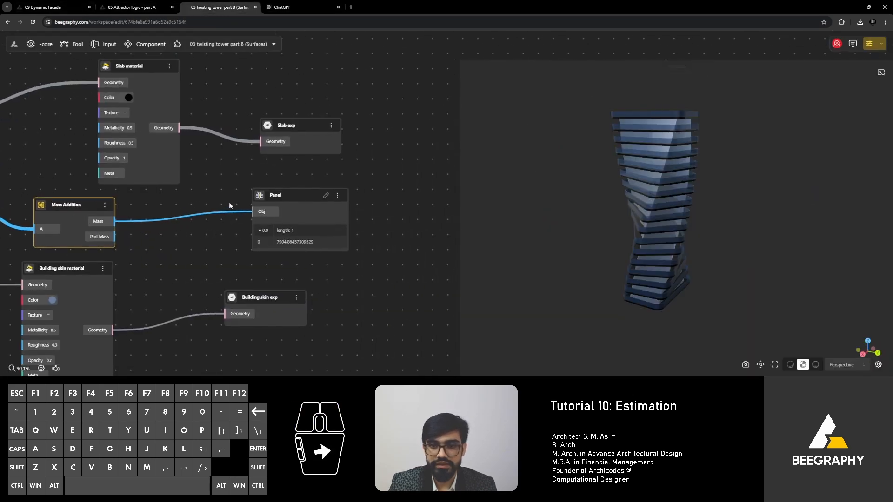
drag(300, 196, 310, 201)
right_drag(139, 209, 209, 207)
drag(143, 204, 163, 204)
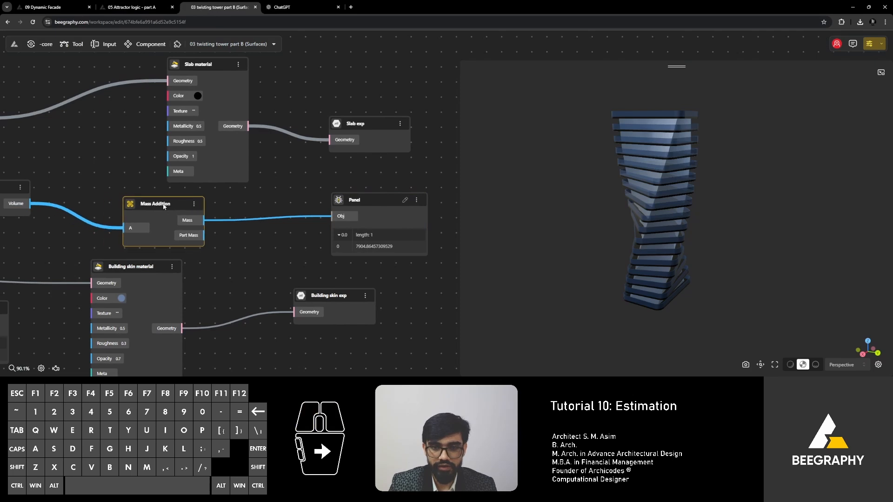
right_drag(61, 198, 233, 226)
drag(162, 215, 245, 220)
right_drag(229, 222, 95, 210)
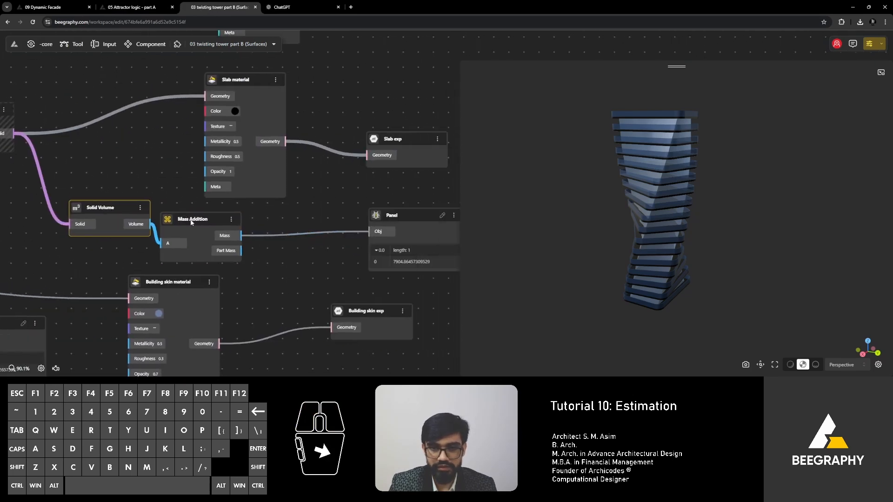
drag(199, 221, 272, 219)
right_drag(272, 219, 197, 224)
Step: Delete the Panel fed by Mass Addition and move Mass Addition right, away from Solid Volume
drag(326, 221, 336, 221)
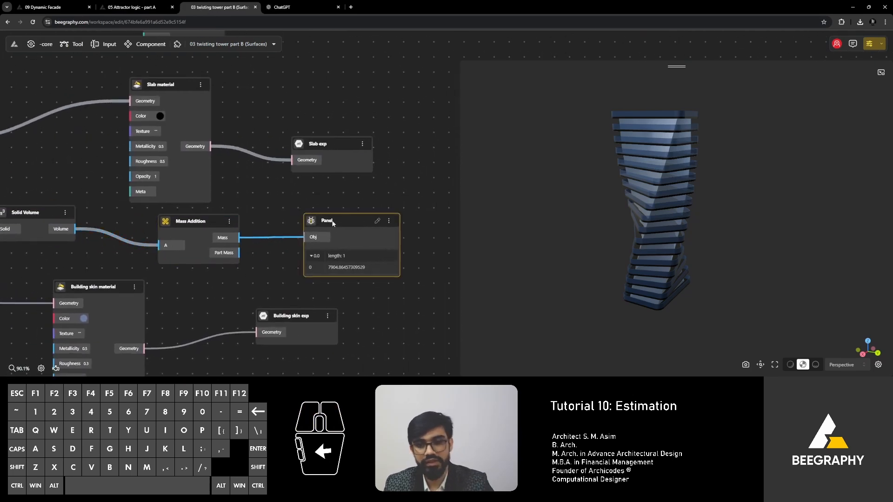
key(Delete)
drag(186, 222, 237, 230)
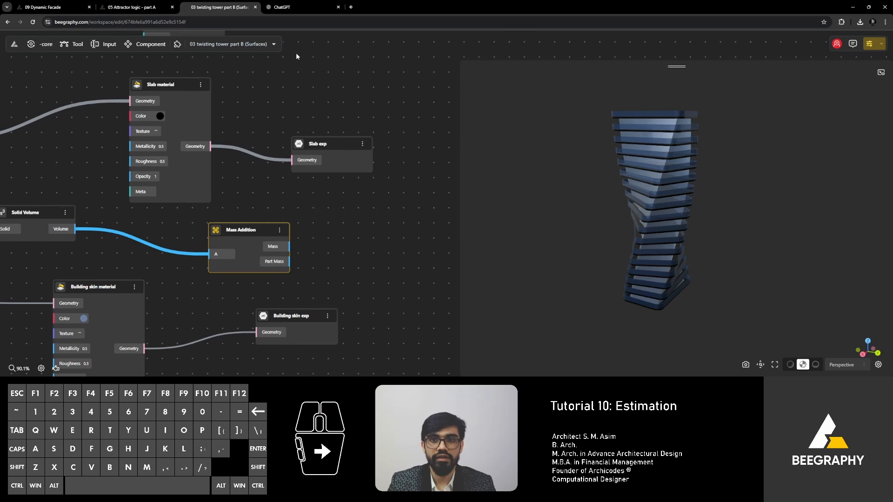
Step: Read the concrete slab cost per cubic meter in ChatGPT's answer and return to the twisting tower workspace
click(297, 8)
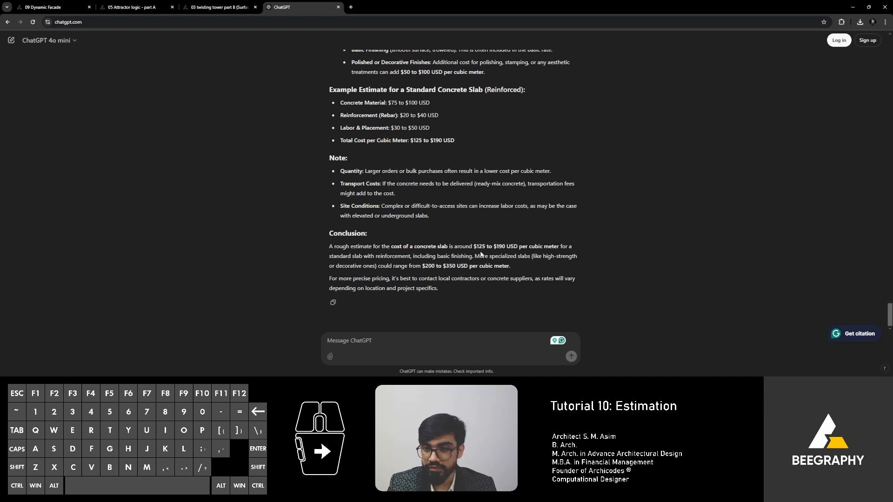
click(126, 8)
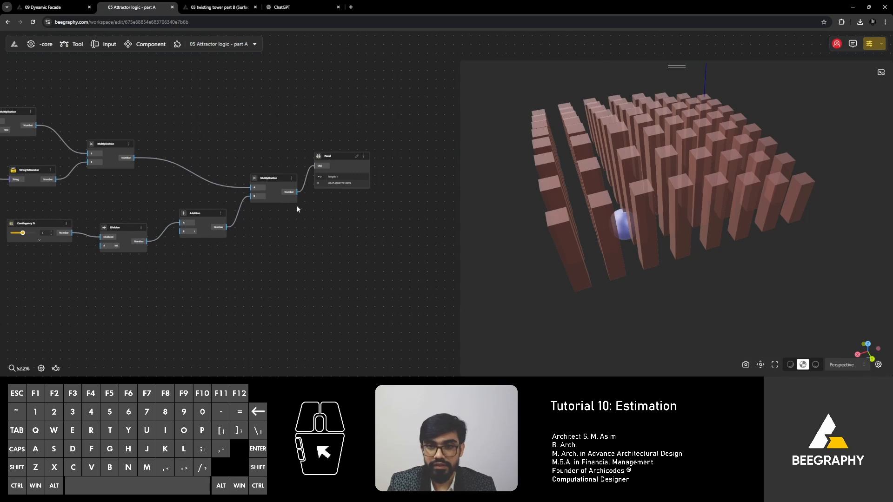
click(219, 7)
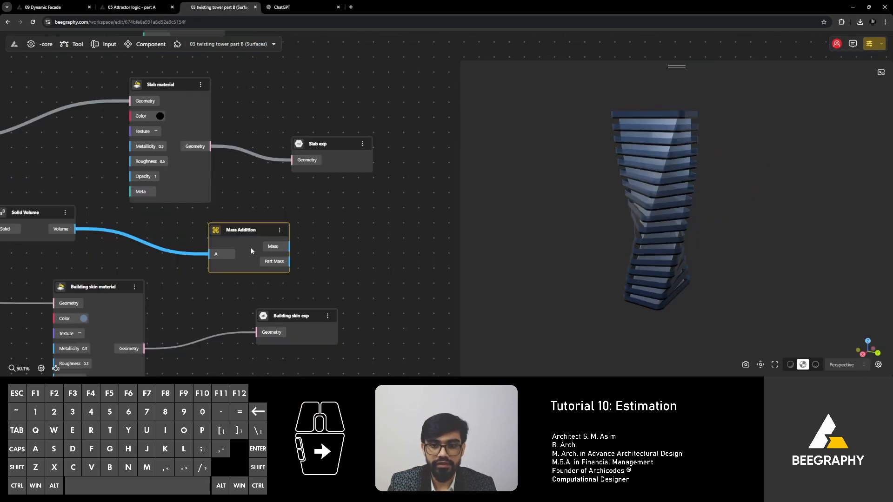
Step: Add a Multiplication node with B set to 150 and feed its A input from Mass Addition's Mass output
double_click(345, 241)
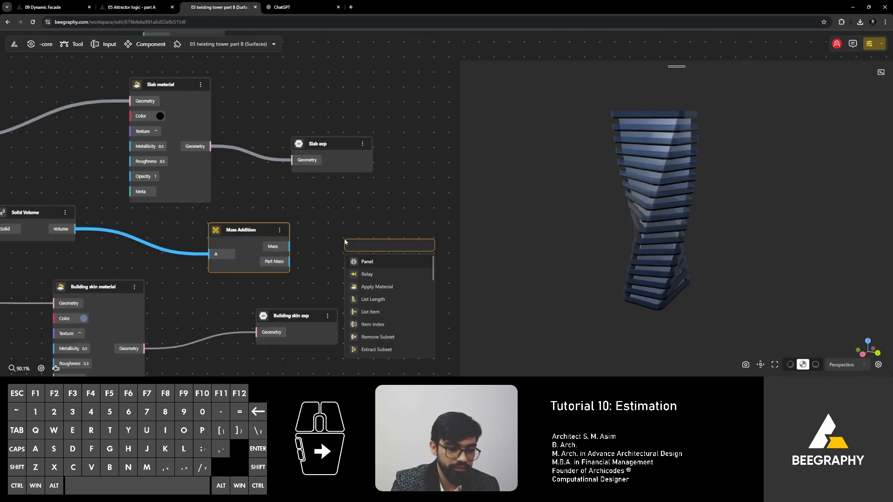
text(*)
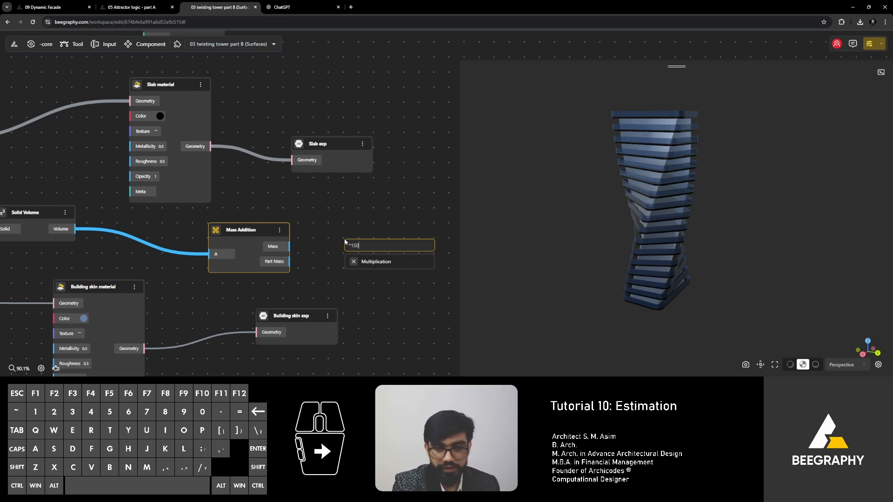
text(150)
key(Return)
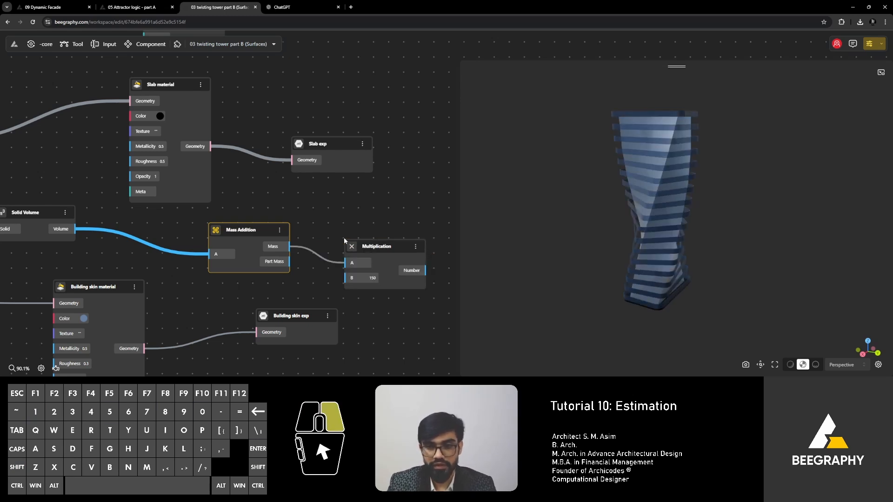
Step: Add a Panel beside the slab's Multiplication node and connect the Number output to its Obj input
right_drag(344, 238, 205, 218)
double_click(350, 241)
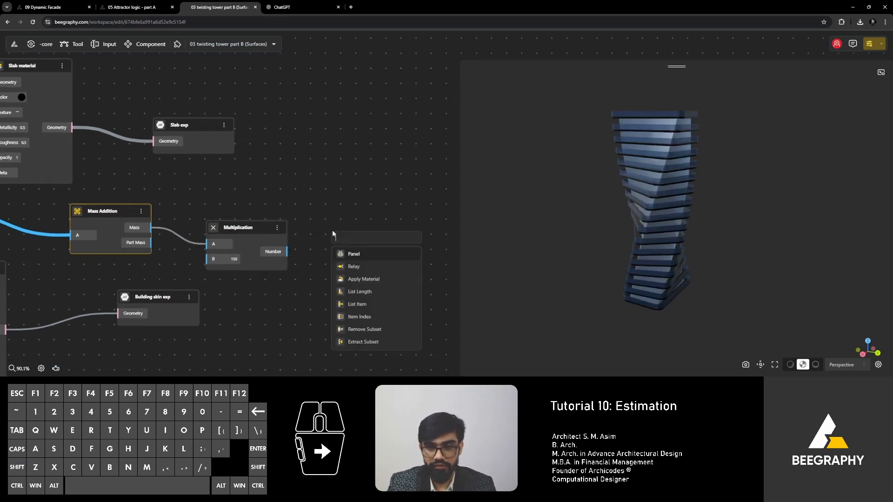
click(354, 254)
right_drag(336, 296, 322, 260)
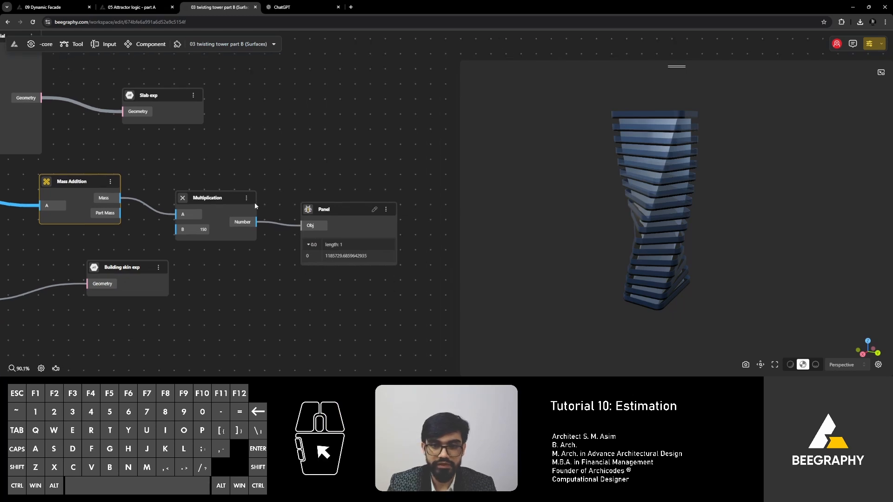
Step: Review the slab cost branch, and check it against the reinforced slab cost breakdown in ChatGPT's answer
right_drag(255, 205, 289, 208)
scroll(320, 233, down, 3)
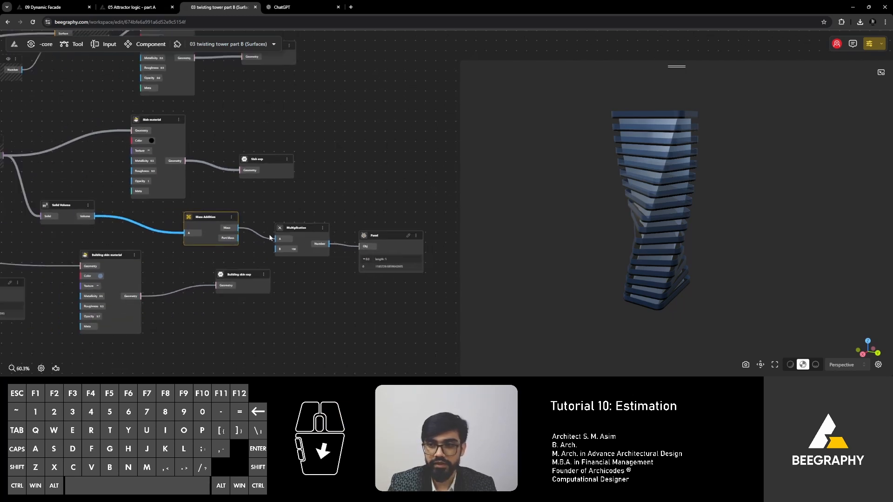
click(320, 6)
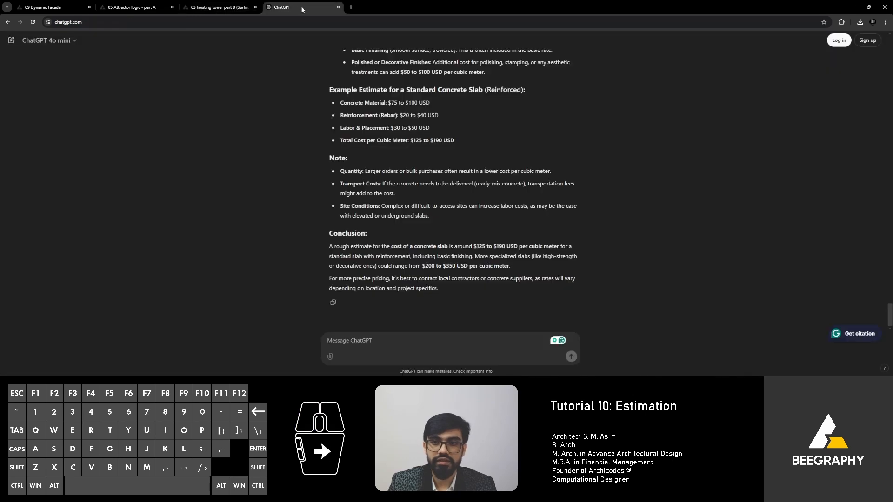
scroll(358, 204, up, 1)
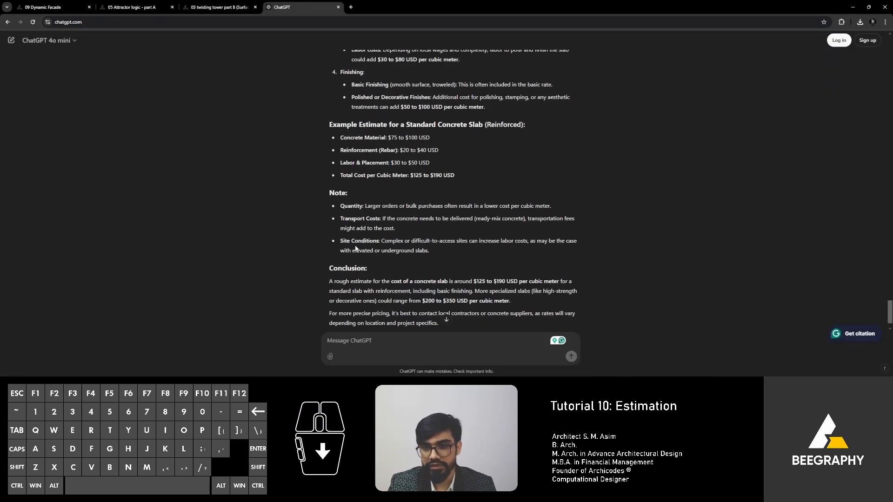
Step: Examine the slab and balcony branches of the twisting tower alongside ChatGPT's concrete slab estimate
scroll(372, 186, up, 1)
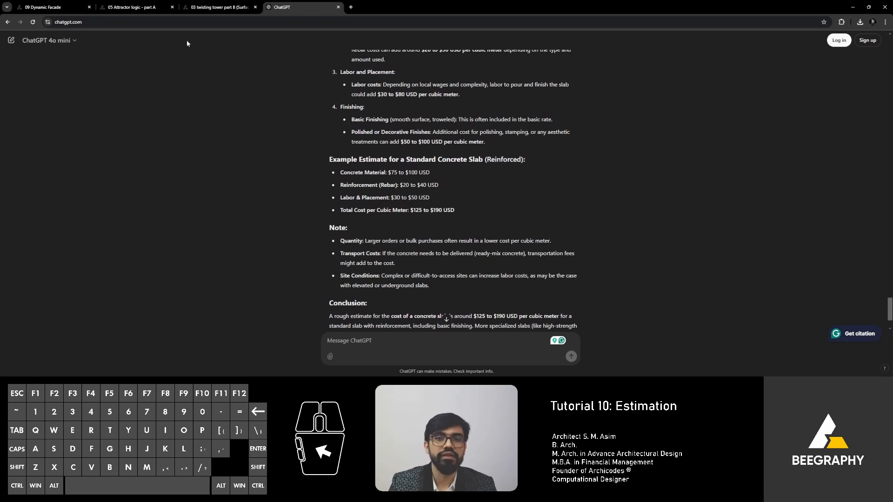
click(211, 8)
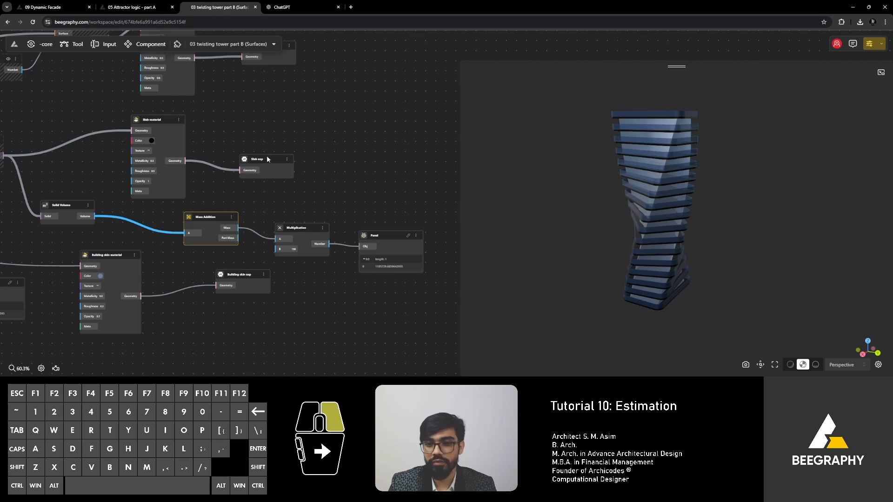
right_drag(268, 159, 272, 240)
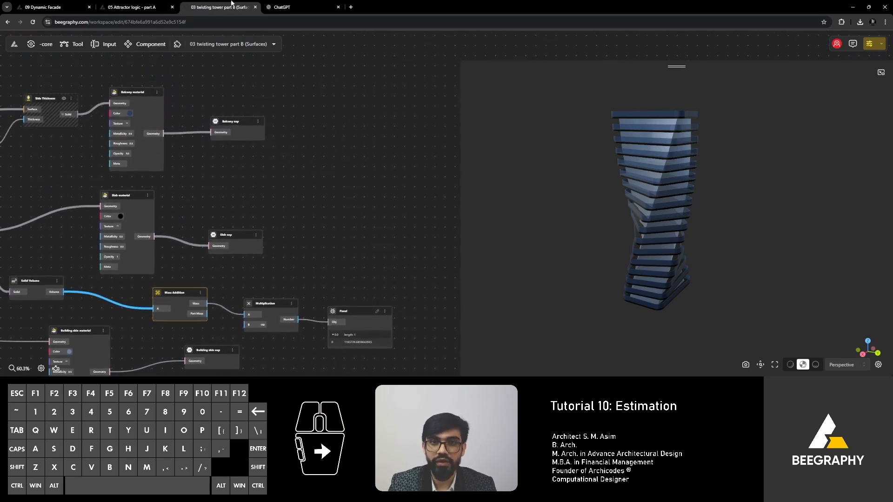
click(291, 8)
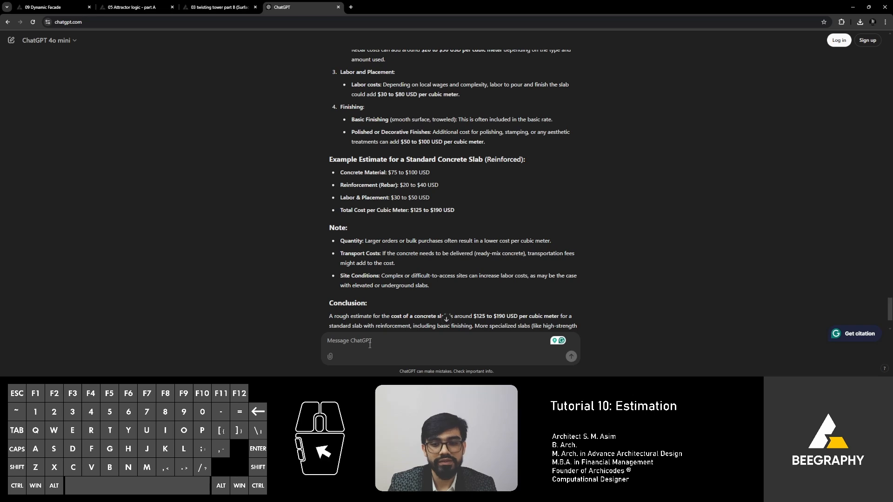
click(224, 9)
right_drag(280, 201, 290, 213)
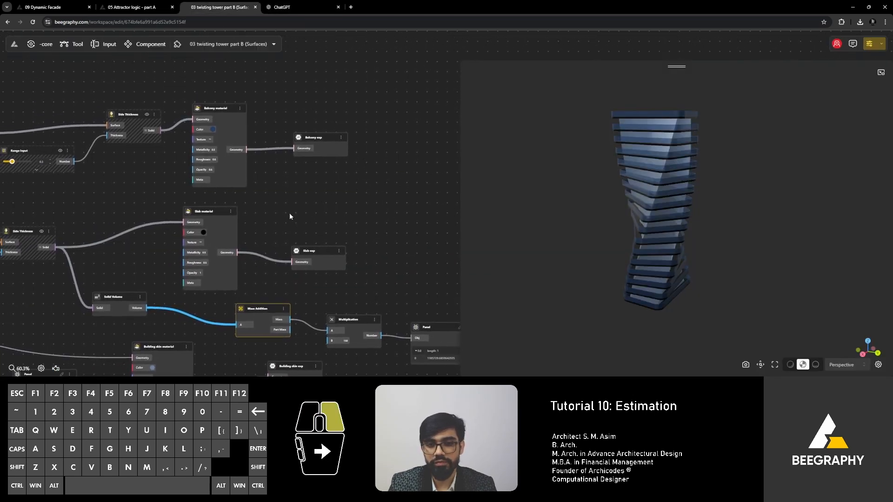
right_drag(113, 164, 188, 187)
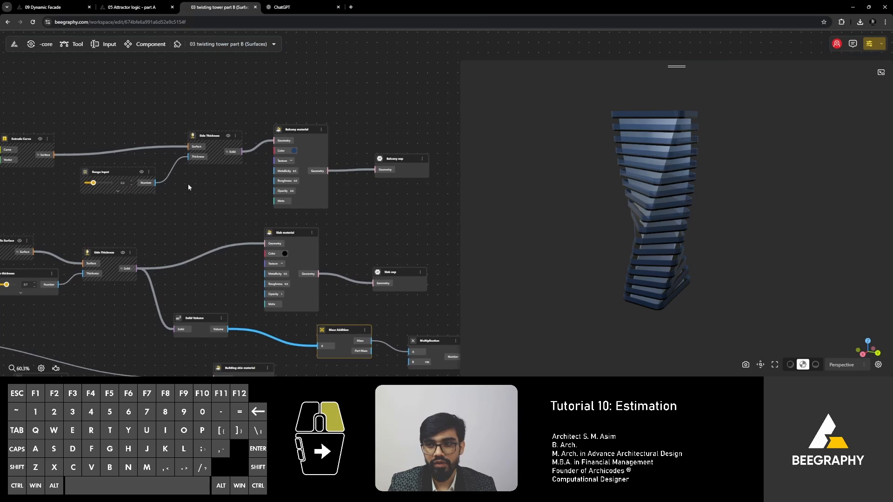
drag(600, 202, 708, 210)
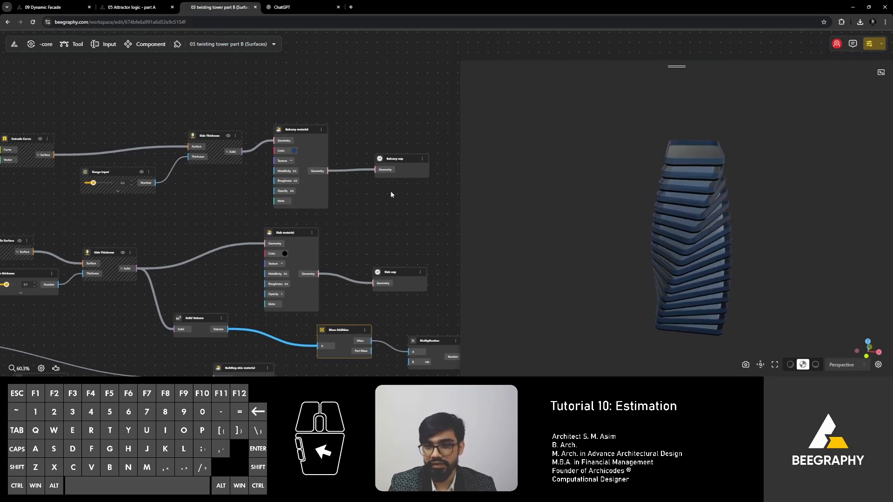
right_drag(391, 195, 315, 208)
Step: Ask ChatGPT "tell rate per cu m for balcony wall"
click(297, 7)
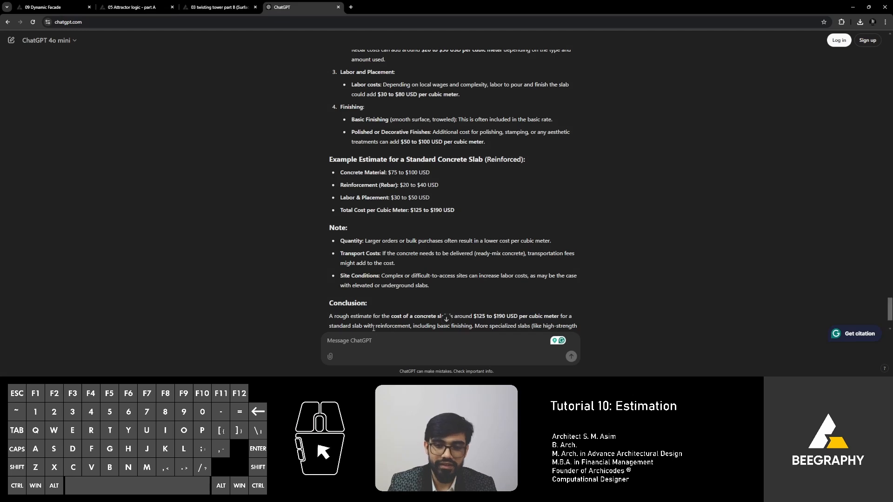
click(364, 341)
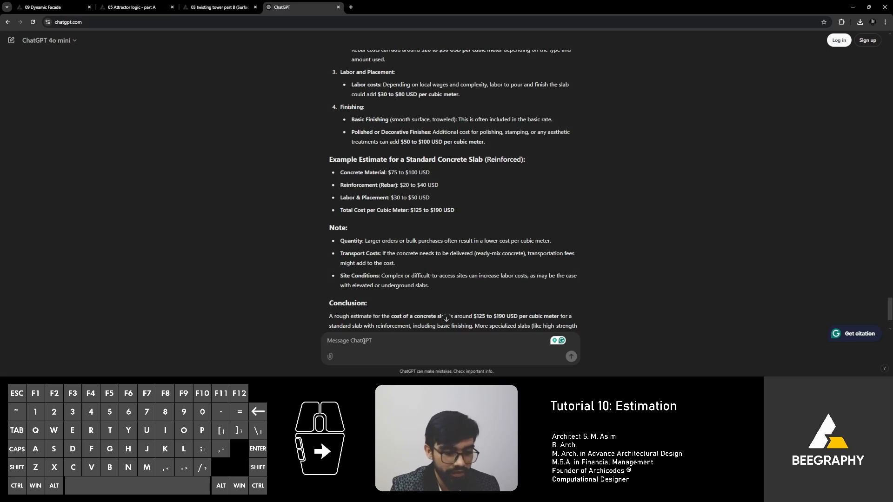
text(tell)
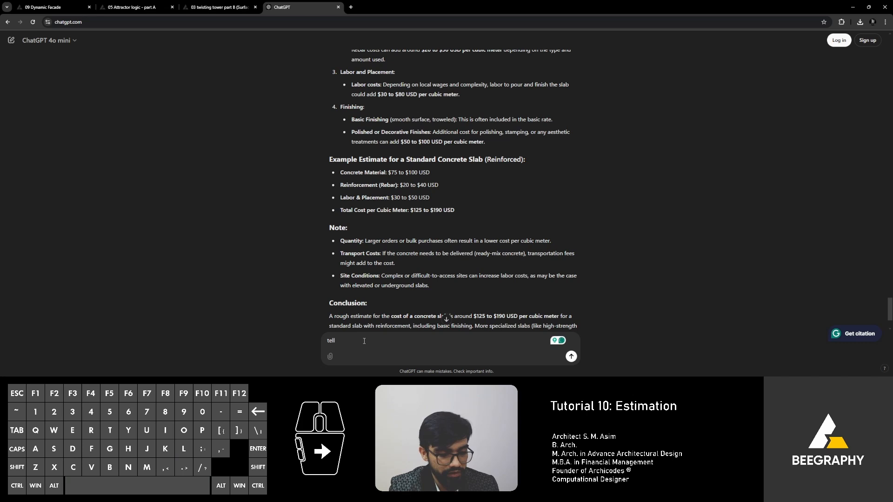
text( rate per )
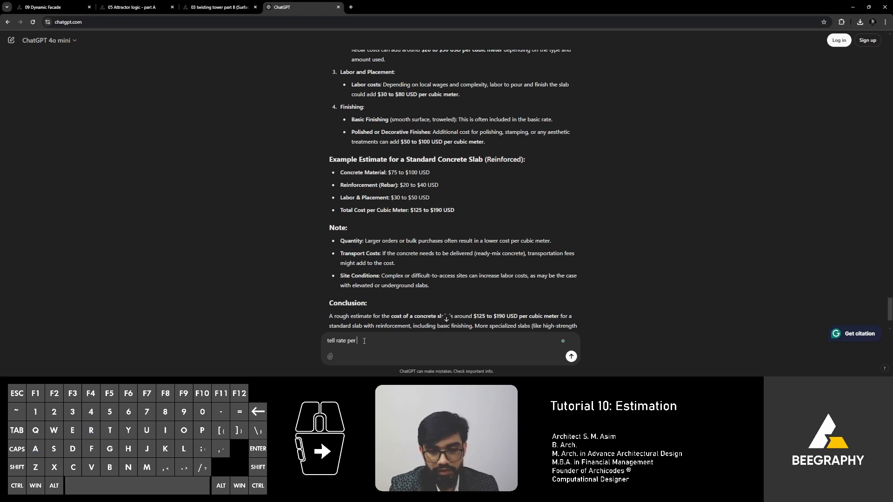
text(cum )
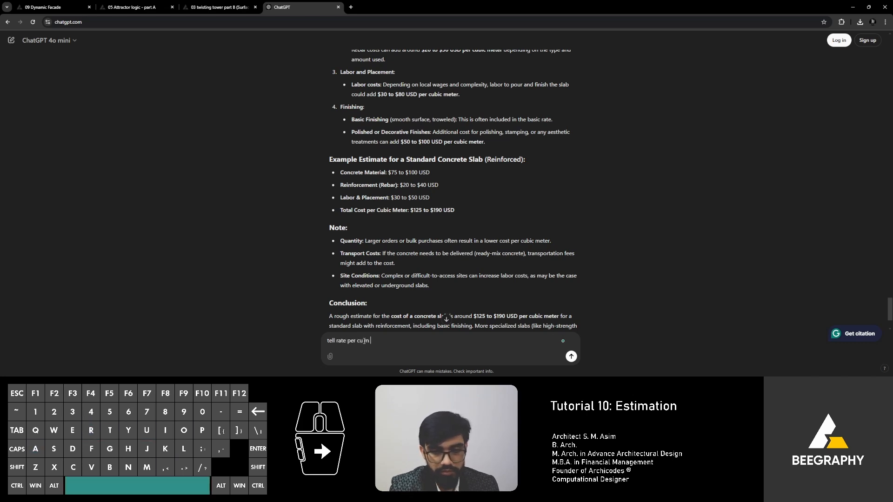
text(for balcony wall)
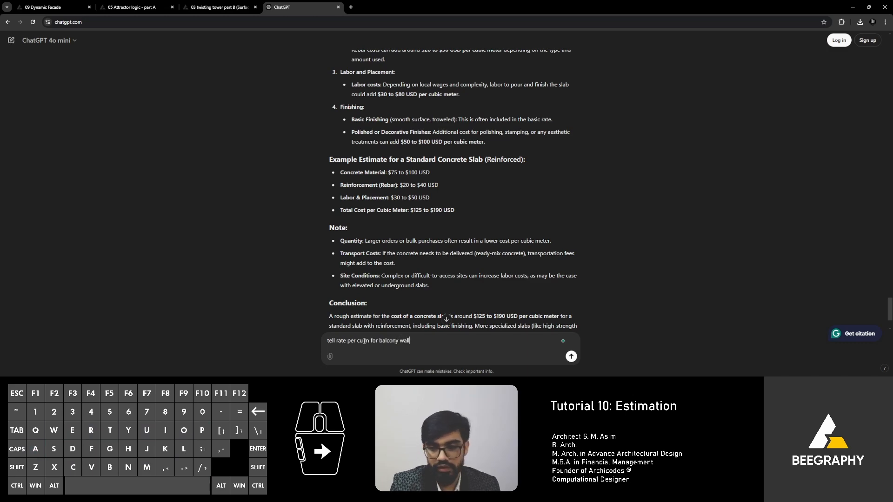
key(Return)
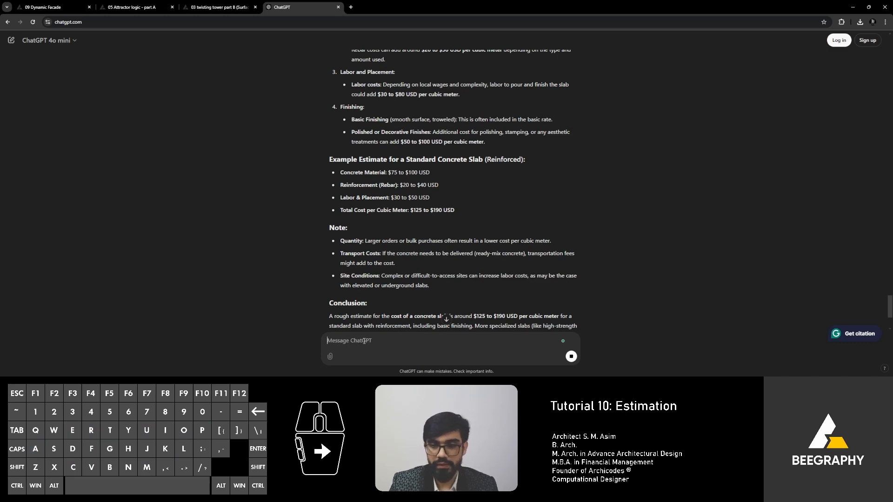
Step: Read ChatGPT's balcony wall costs per cubic meter for each wall type, down to the closing summary
scroll(448, 284, down, 1)
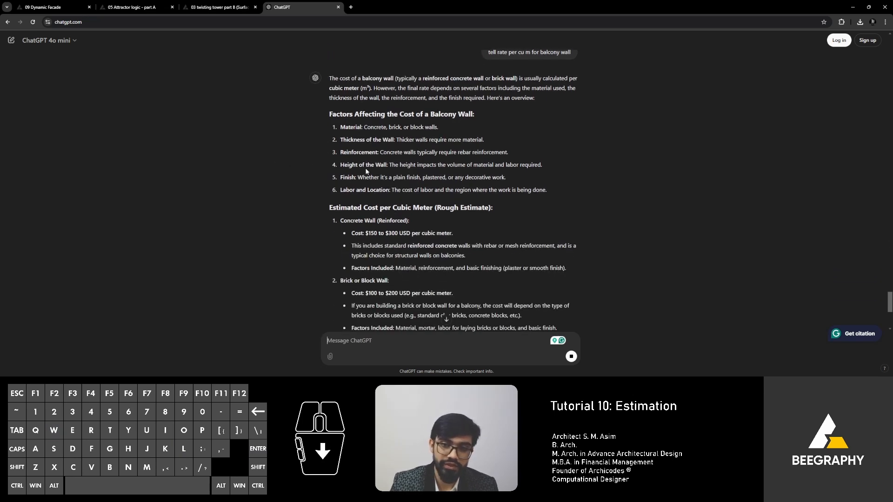
scroll(475, 184, down, 4)
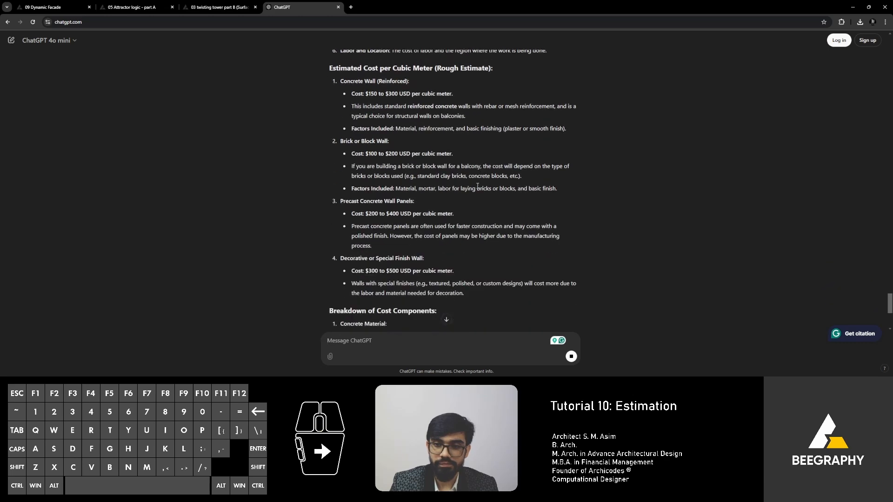
scroll(467, 203, up, 1)
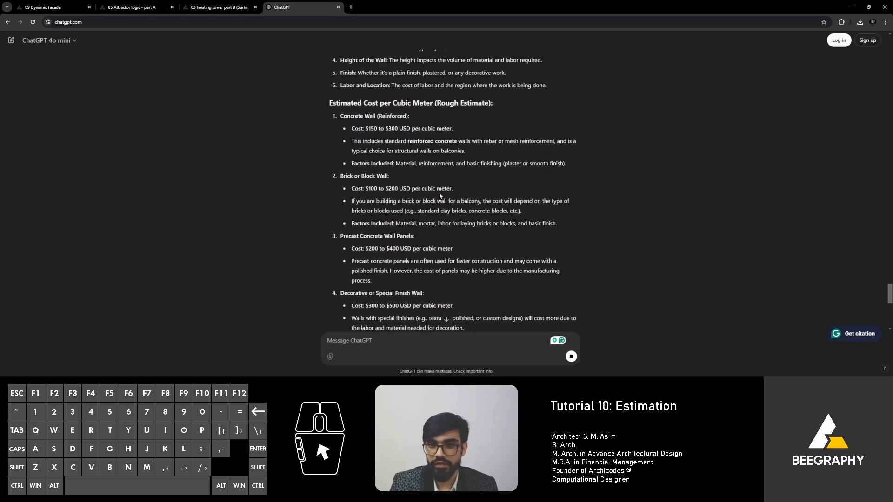
scroll(440, 196, down, 15)
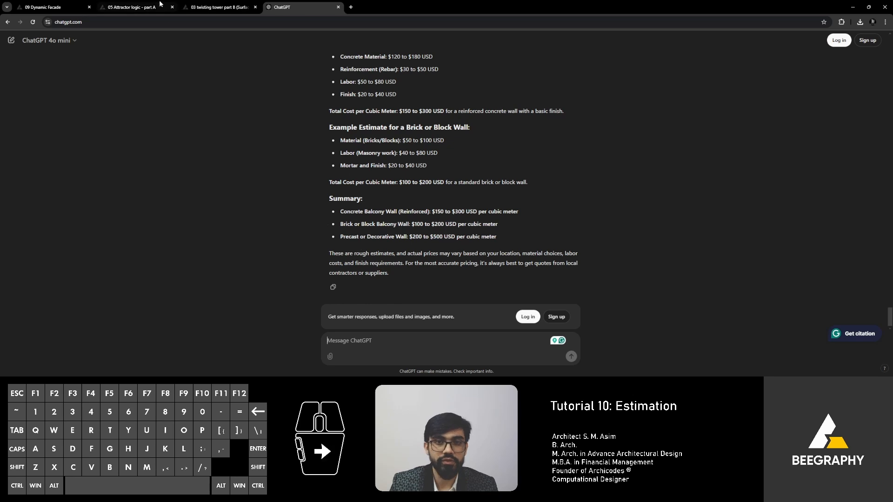
Step: Switch to the attractor logic workspace and review its cost calculation nodes back to the curve length branch
click(136, 9)
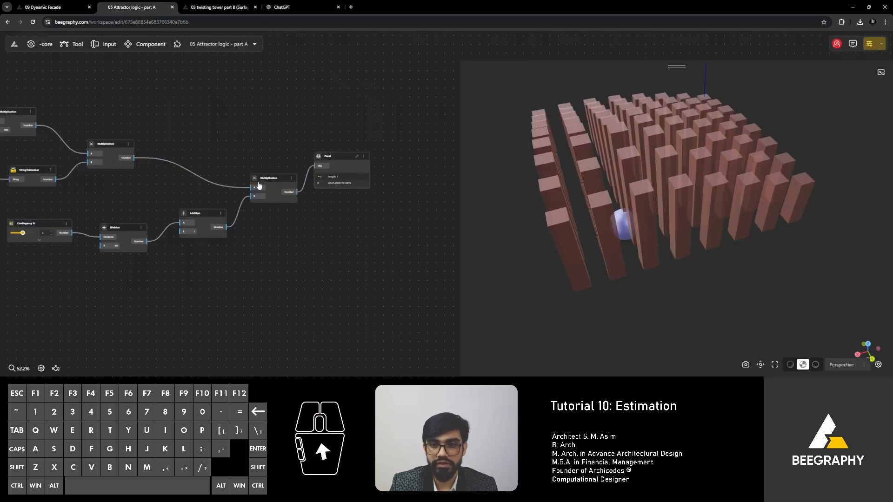
right_drag(259, 186, 292, 170)
right_drag(195, 195, 297, 182)
right_drag(265, 107, 367, 83)
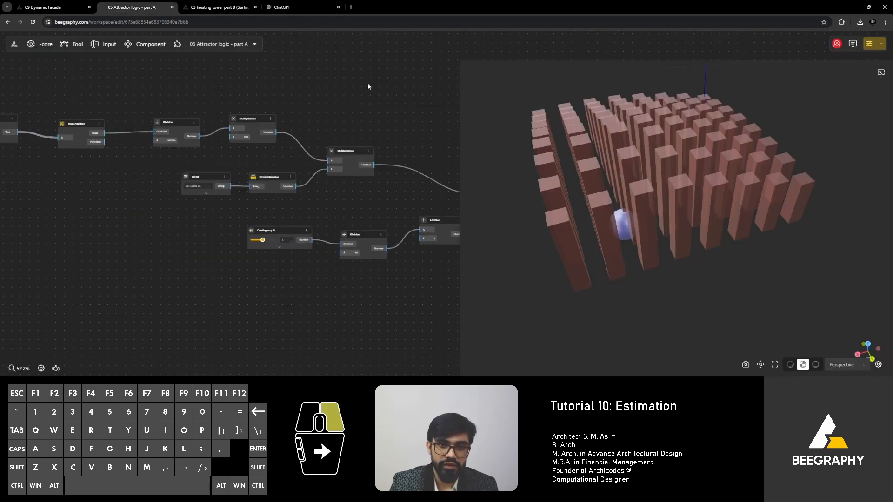
scroll(160, 214, down, 5)
right_drag(177, 197, 294, 207)
right_drag(158, 205, 291, 217)
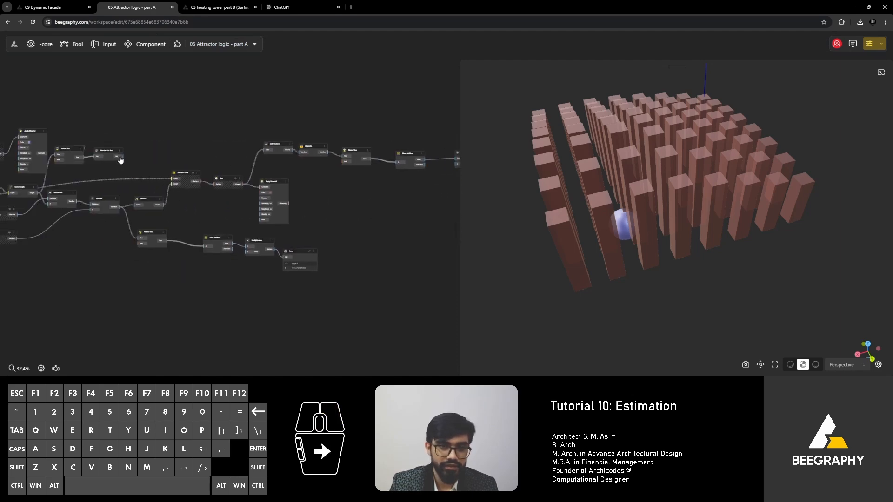
scroll(120, 160, up, 3)
scroll(158, 153, up, 4)
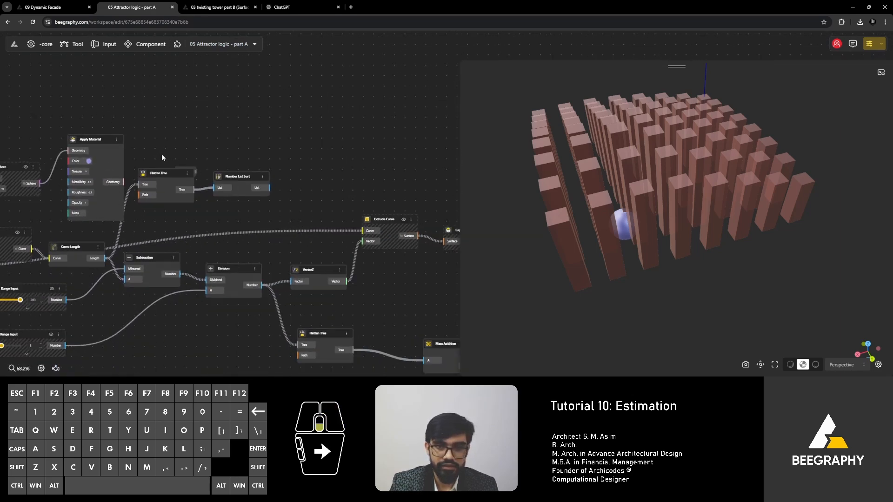
scroll(161, 157, down, 10)
Step: Move the Apply Material node fed by Cap slightly farther away from the Cap node
right_drag(331, 201, 264, 189)
scroll(260, 186, up, 9)
click(218, 172)
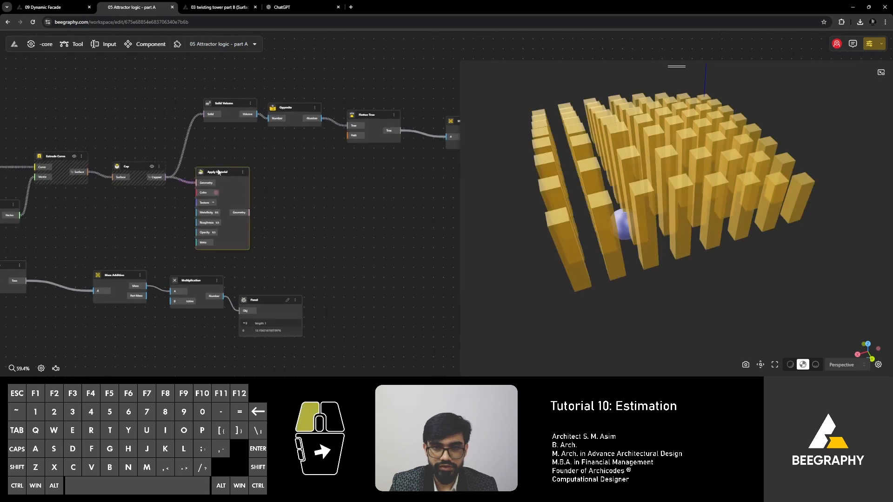
drag(219, 173, 242, 165)
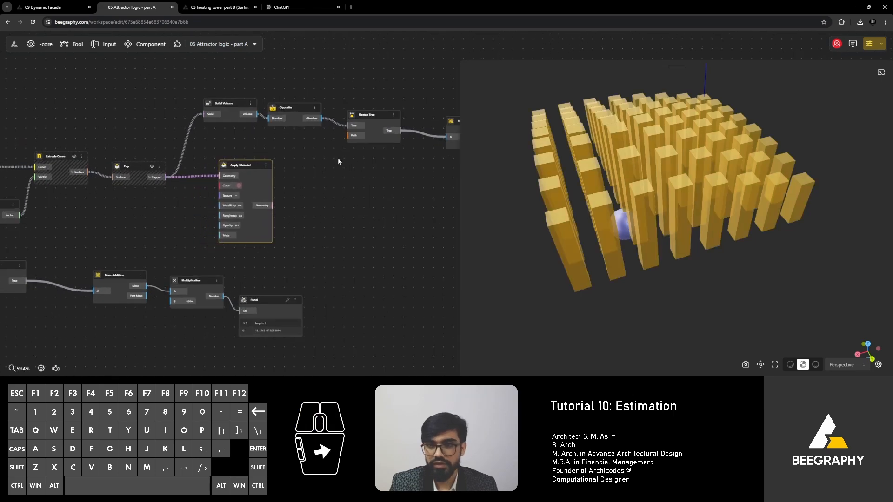
Step: Return to the twisting tower workspace and inspect the Balcony material, balcony Side Thickness and Extrude Curve nodes
click(219, 7)
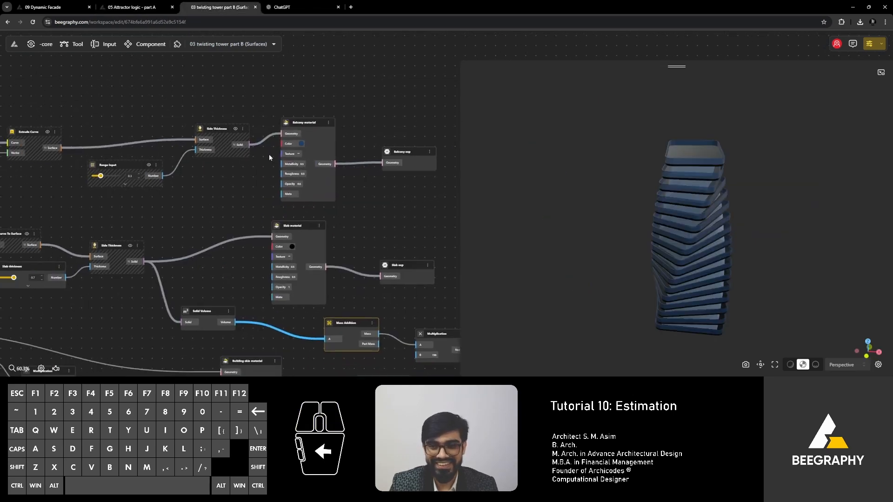
click(309, 123)
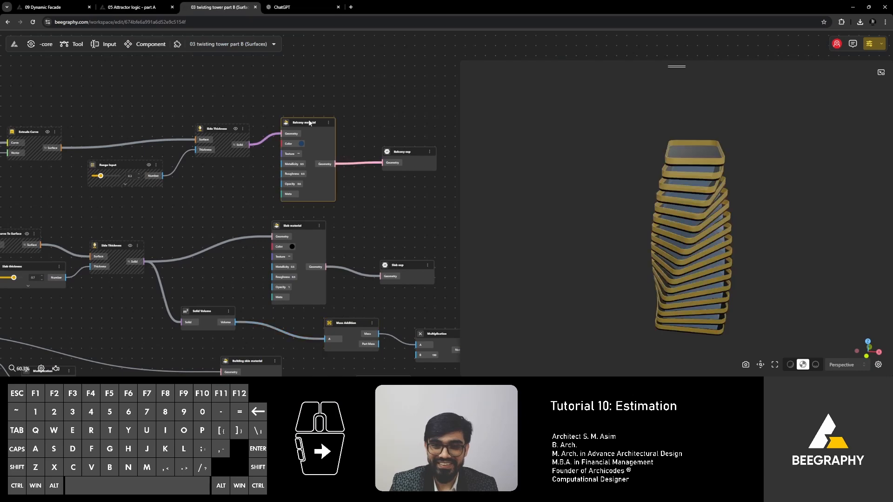
drag(375, 135, 326, 161)
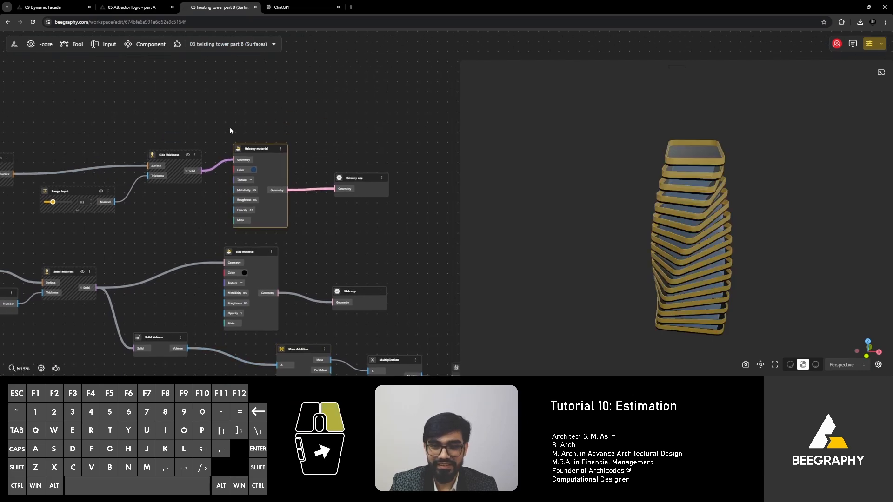
scroll(230, 127, up, 5)
click(253, 151)
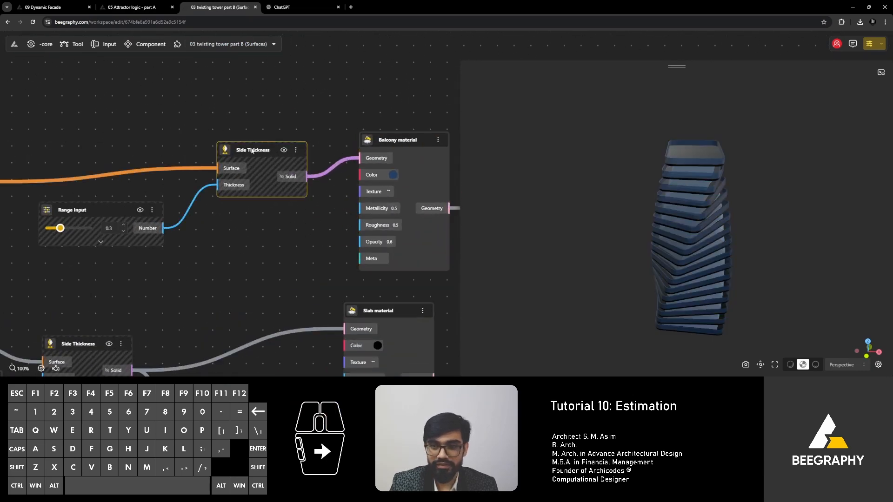
mouse_move(623, 237)
mouse_down()
mouse_move(679, 261)
mouse_move(651, 267)
mouse_move(611, 245)
mouse_up()
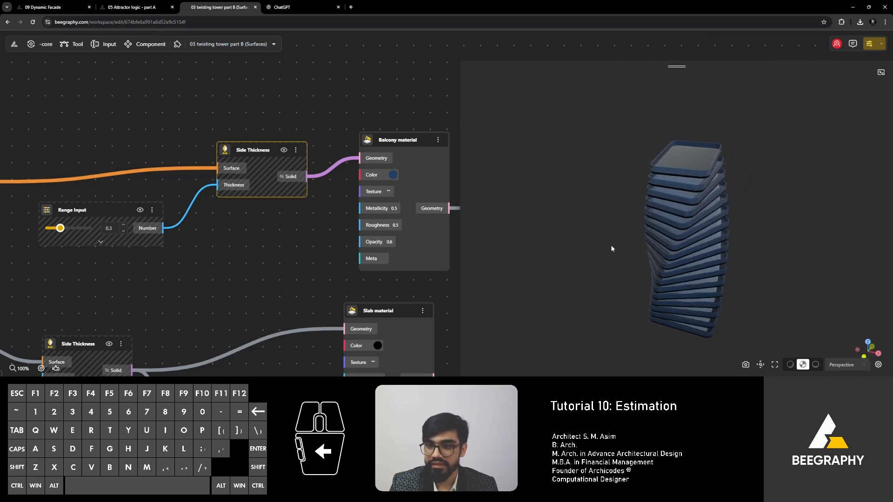
right_drag(254, 232, 385, 234)
right_drag(115, 224, 158, 230)
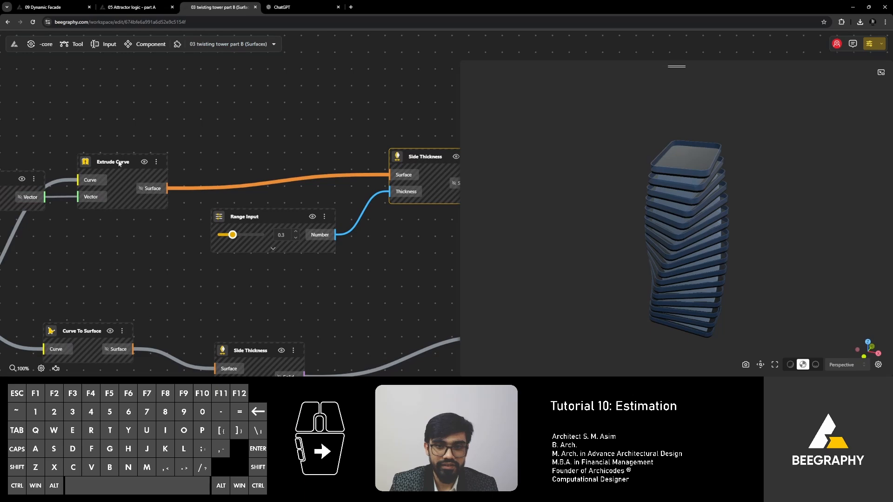
Step: Preview the balcony Side Thickness solid, view it from another side of the tower, and hide the preview again
right_drag(246, 192, 143, 209)
click(327, 182)
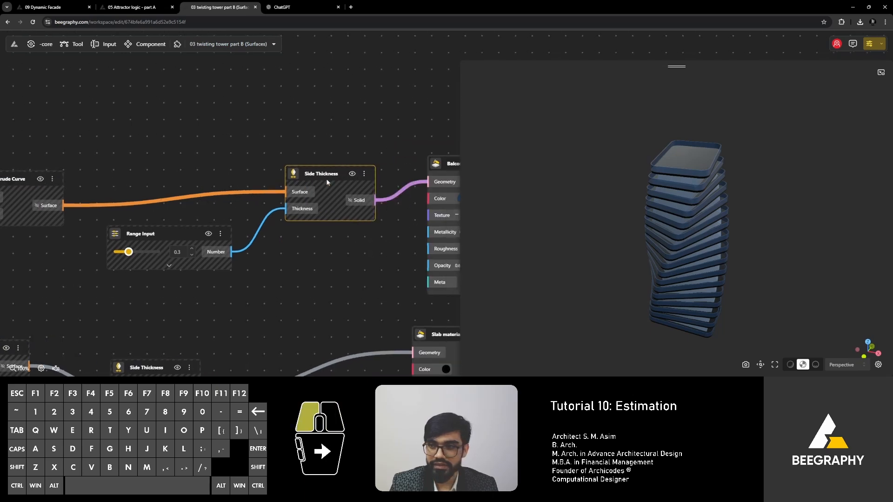
click(351, 173)
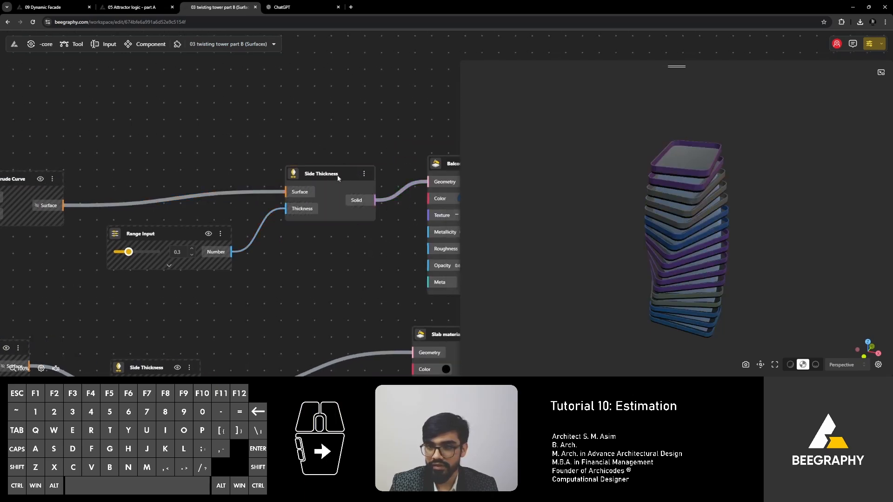
mouse_move(600, 193)
mouse_down()
mouse_move(623, 196)
mouse_move(630, 210)
mouse_move(610, 185)
mouse_move(594, 184)
mouse_up()
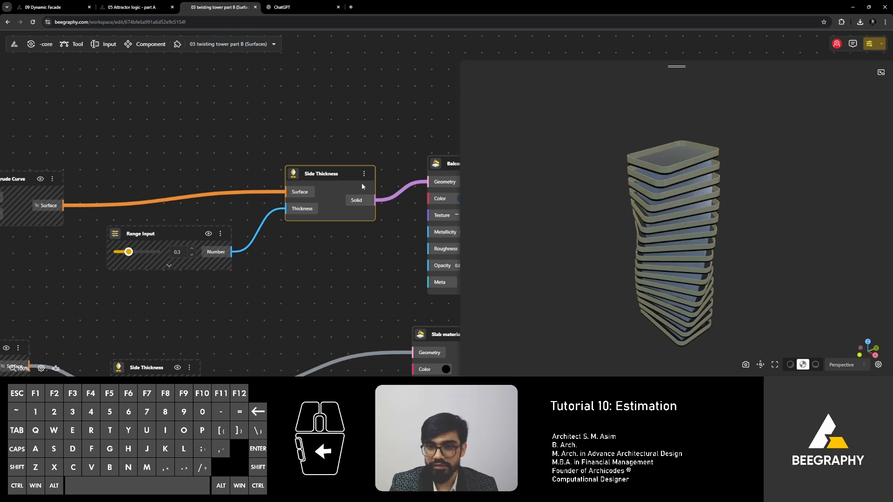
right_click(334, 175)
click(341, 182)
Step: Add a Solid Volume node above the Balcony material and feed it the solid from the balcony Side Thickness node
right_drag(303, 115, 131, 123)
double_click(274, 131)
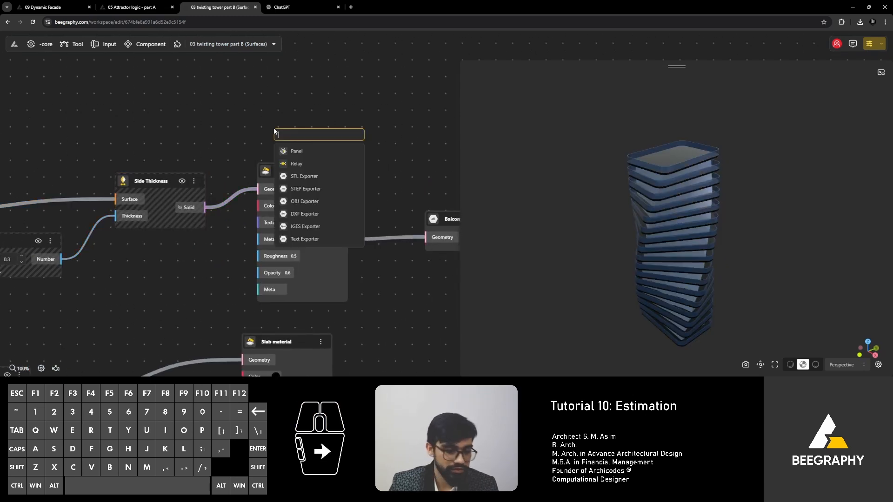
text(volum)
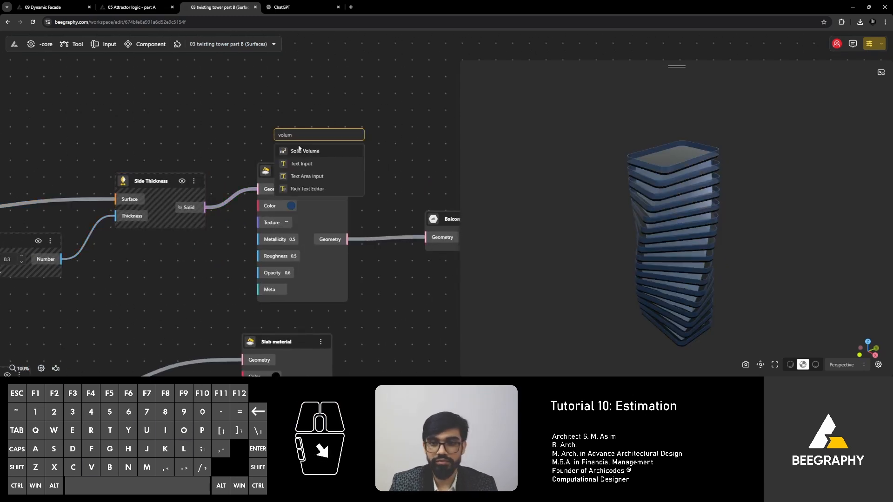
click(308, 152)
drag(205, 208, 263, 104)
Step: Sum the balcony volumes with a Mass Addition node and attach a Panel to its Mass output
drag(320, 119, 380, 122)
text(mass)
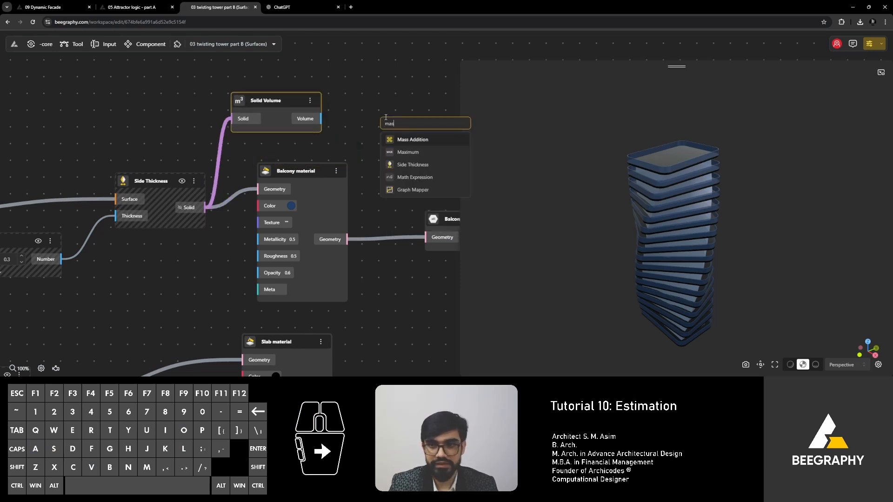
click(404, 140)
drag(372, 90, 233, 109)
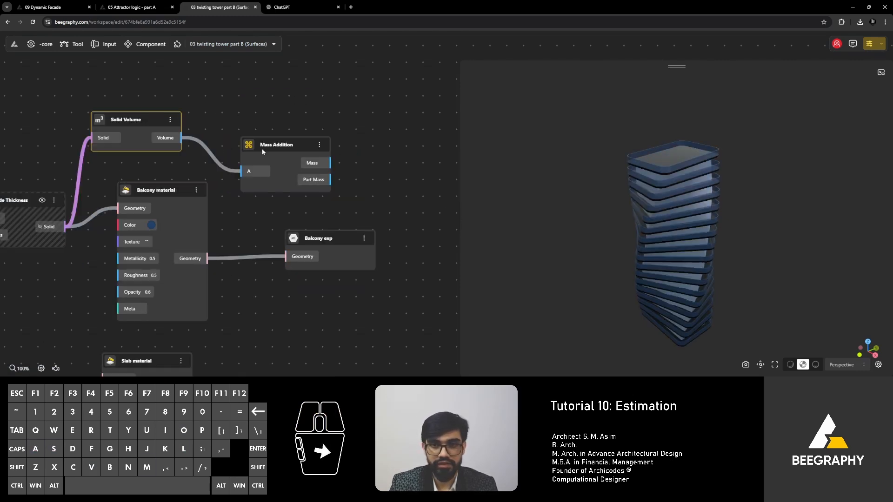
drag(334, 142, 393, 138)
click(409, 182)
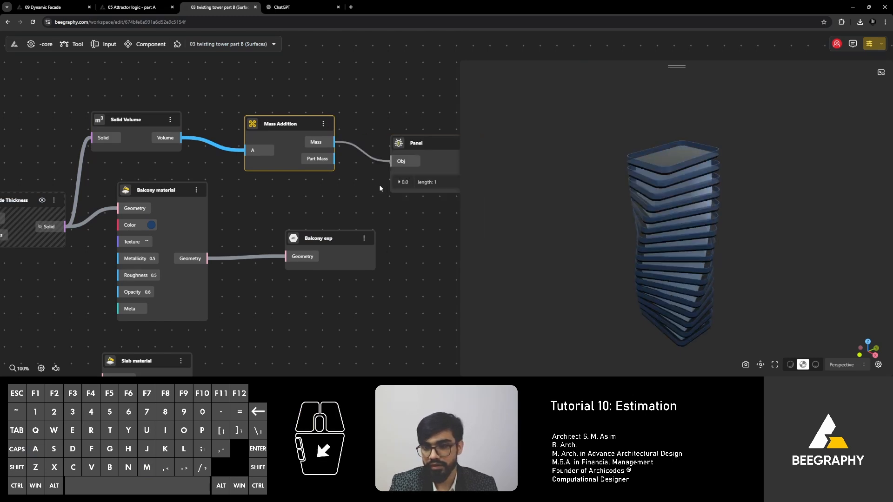
drag(380, 189, 232, 220)
Step: Multiply the summed balcony volume by 200 with a Multiplication node, and expand the Panel and place it below
double_click(270, 118)
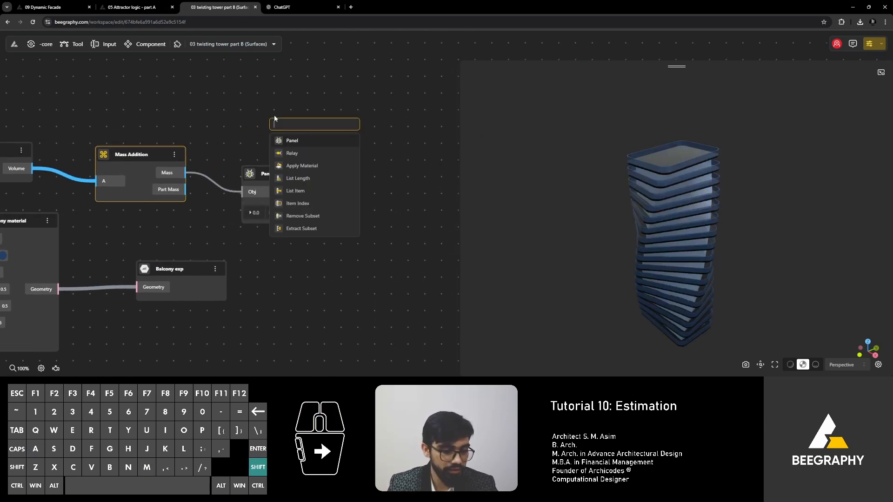
text(*200)
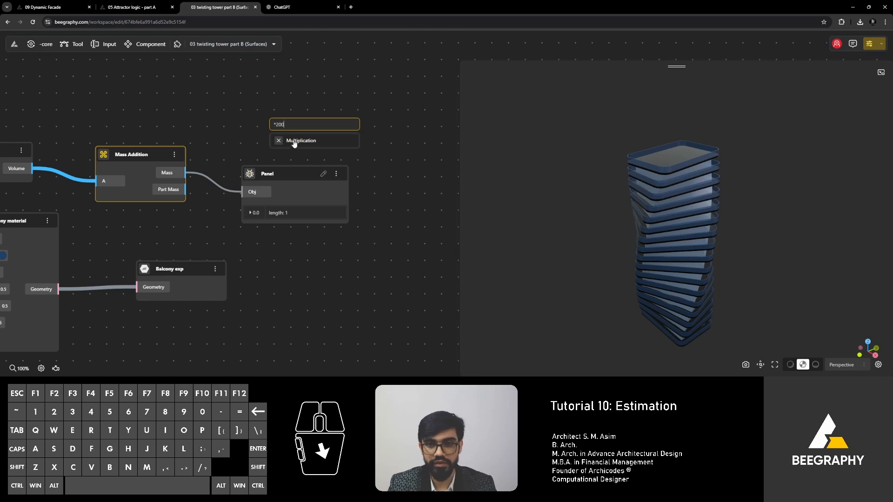
key(Return)
click(251, 213)
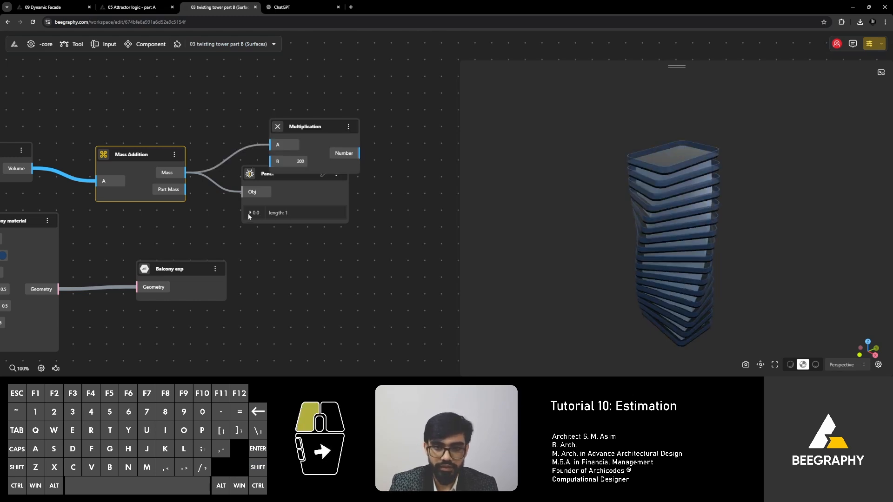
drag(263, 182, 294, 213)
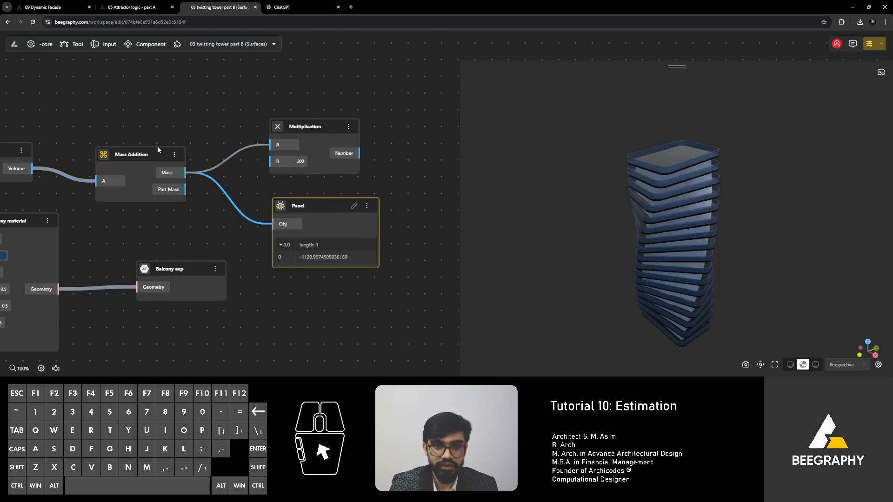
Step: Insert an Opposite node between the balcony Mass Addition's Mass output and input A of the Multiplication
right_drag(123, 113, 179, 116)
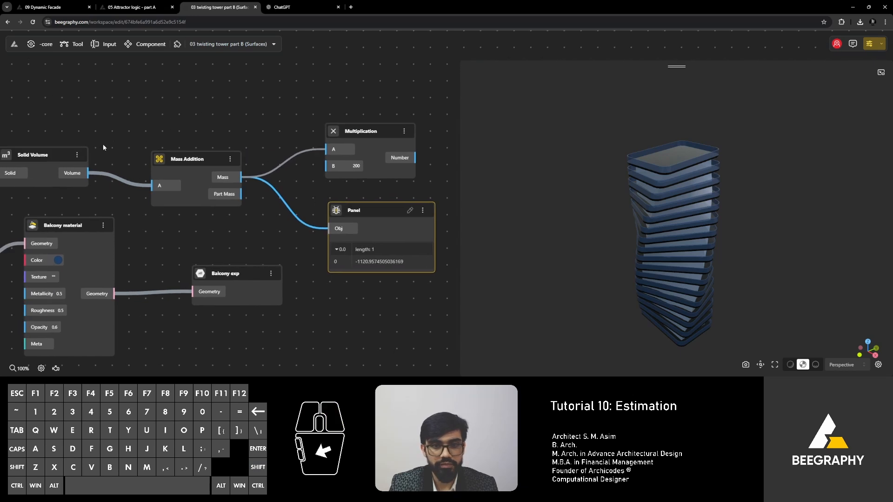
right_drag(103, 143, 161, 144)
right_drag(433, 169, 320, 174)
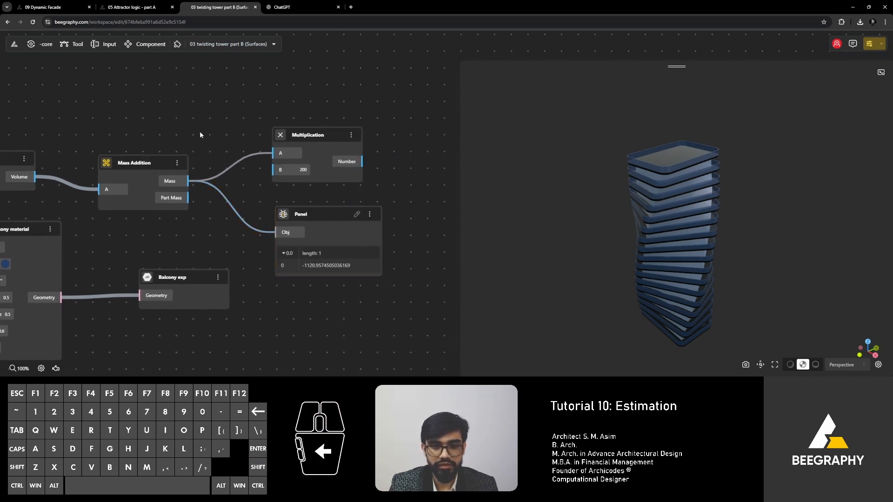
double_click(189, 148)
text(opp)
click(222, 169)
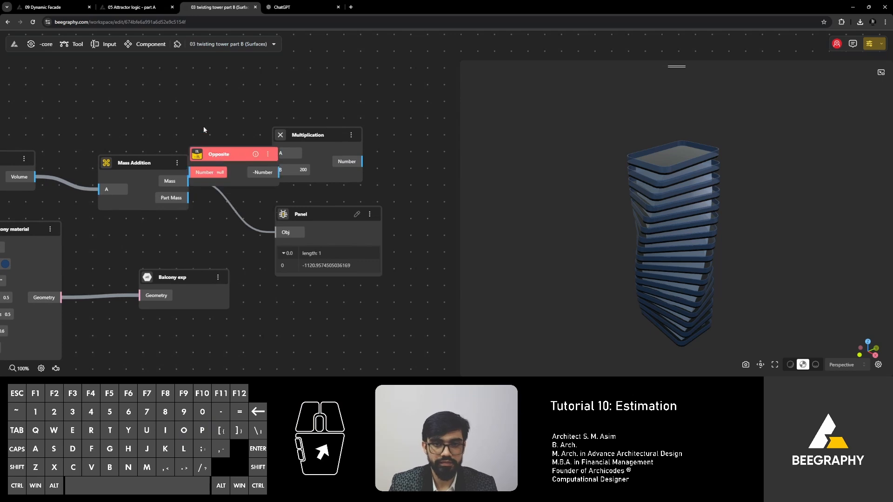
right_drag(203, 127, 253, 120)
drag(267, 148, 247, 76)
drag(238, 175, 219, 93)
drag(309, 93, 323, 147)
Step: Rearrange the Multiplication, Opposite and Solid Volume nodes so the balcony cost chain reads in order
right_drag(352, 101, 251, 143)
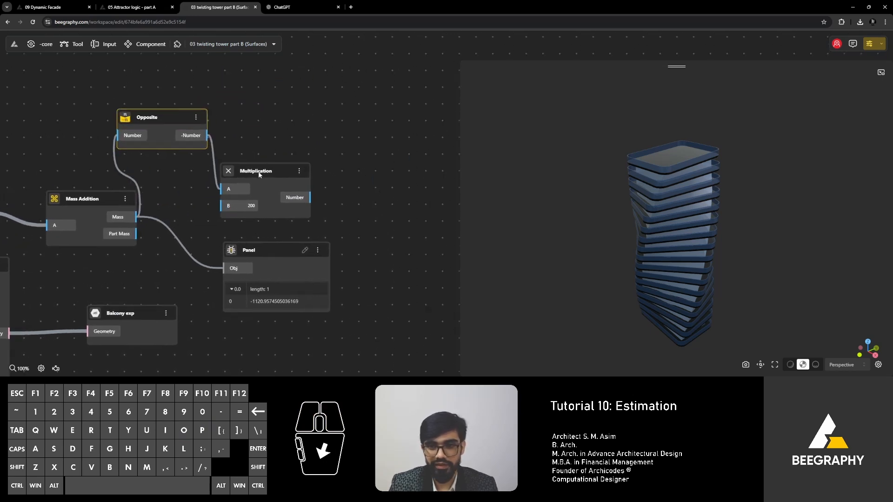
drag(258, 175, 360, 161)
drag(160, 119, 229, 175)
right_drag(3, 109, 311, 80)
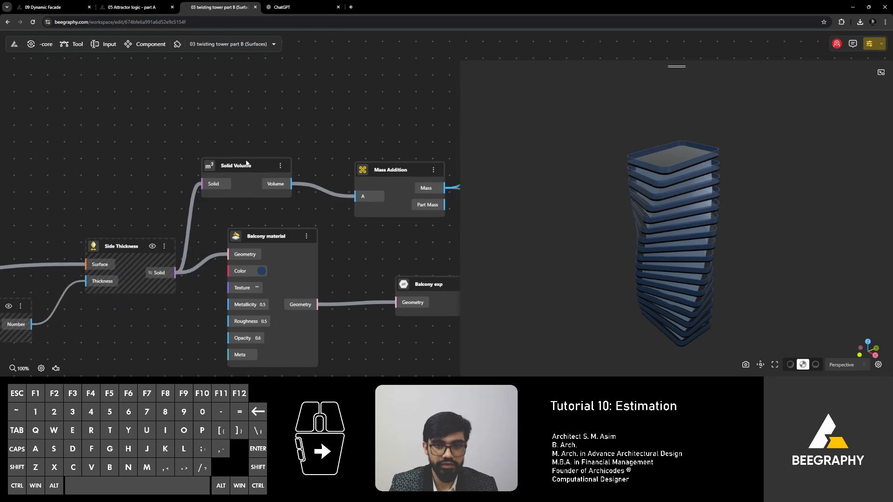
drag(246, 165, 264, 163)
right_drag(437, 149, 198, 132)
Step: Delete the Panel on the balcony Mass output and show the Multiplication result in a new expanded Panel beside it
drag(338, 202, 353, 210)
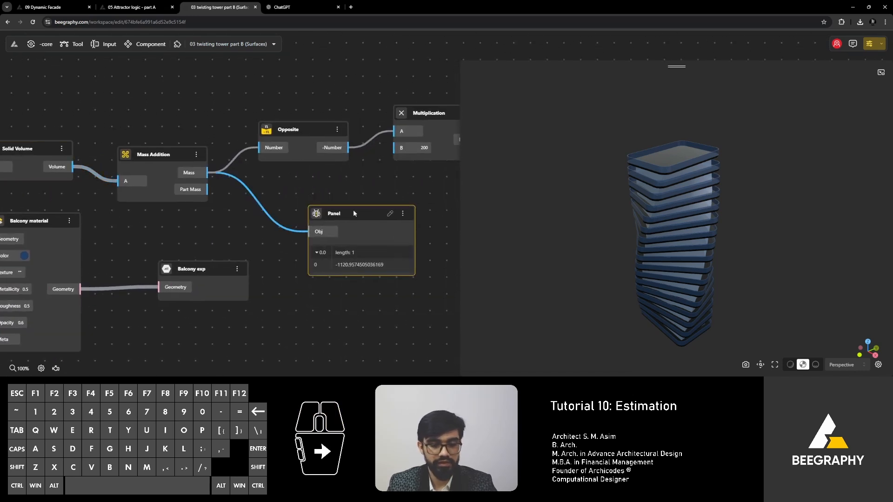
key(Delete)
right_drag(368, 203, 150, 227)
double_click(304, 160)
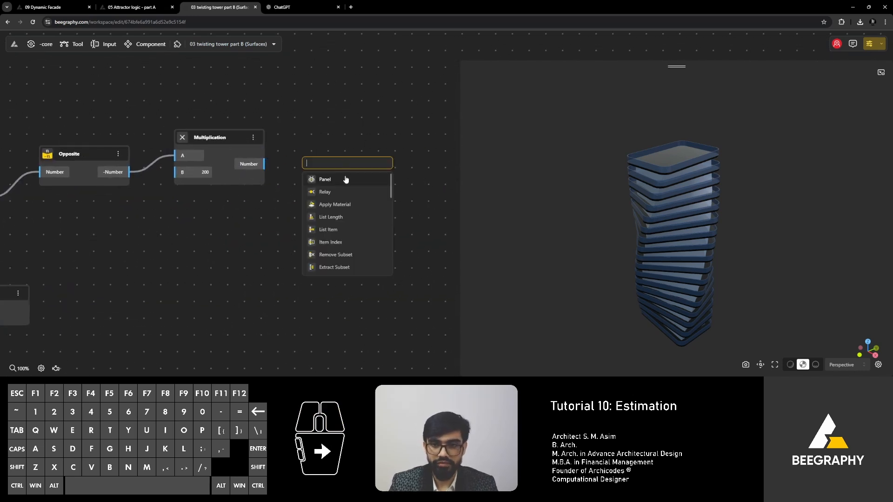
click(356, 179)
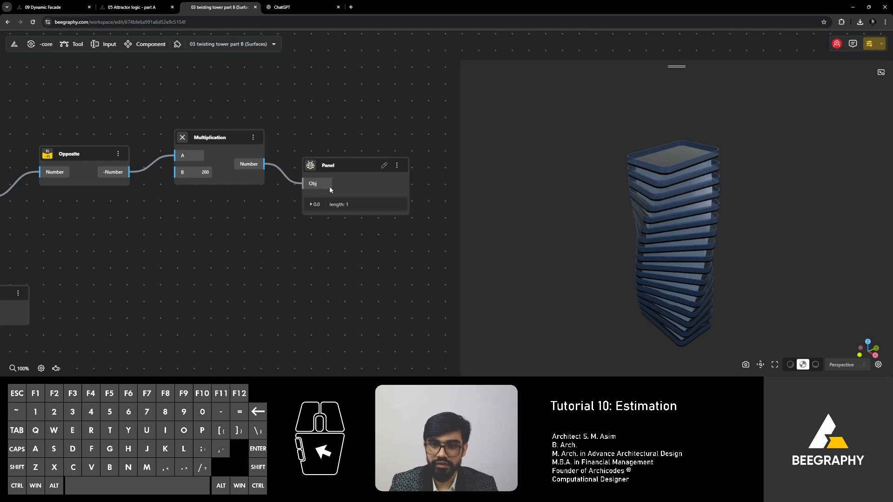
click(311, 204)
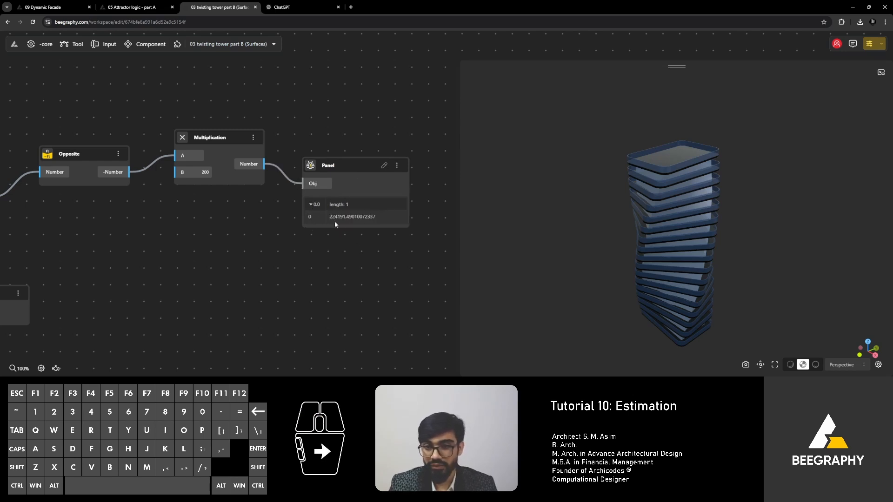
drag(339, 168, 361, 140)
Step: Add a separate Mass Addition node for the total cost and place it clear of the balcony and slab branches
drag(319, 206, 239, 217)
scroll(240, 186, down, 6)
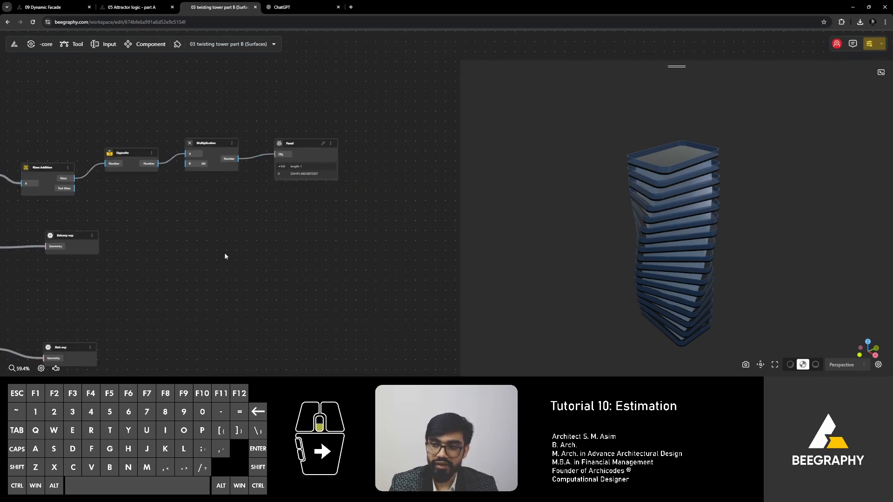
right_drag(249, 303, 305, 260)
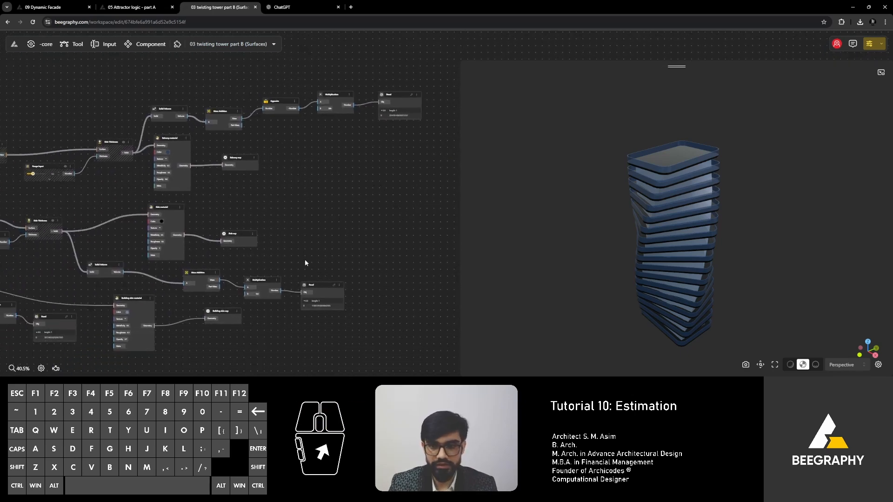
double_click(370, 217)
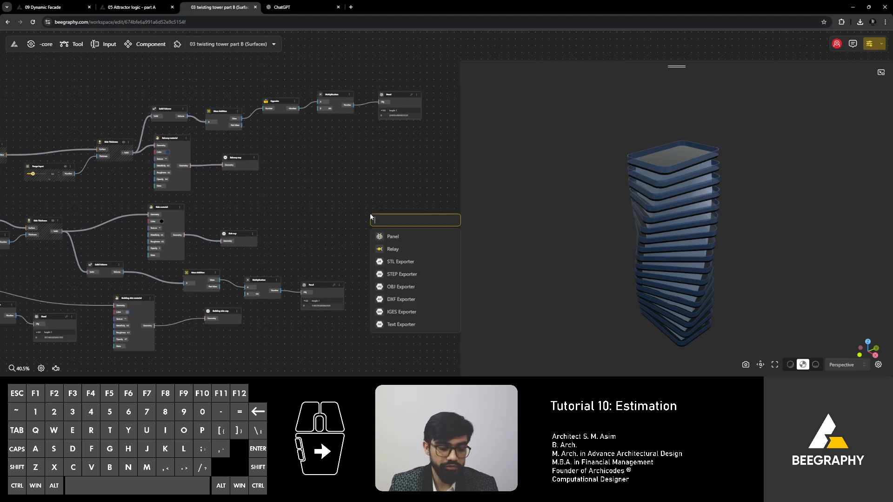
text(add)
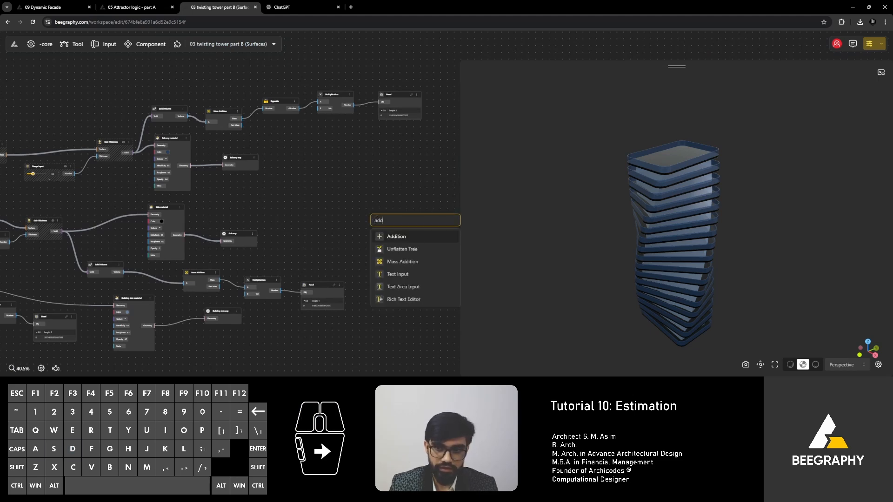
click(403, 261)
right_drag(359, 223, 309, 214)
drag(326, 209, 421, 180)
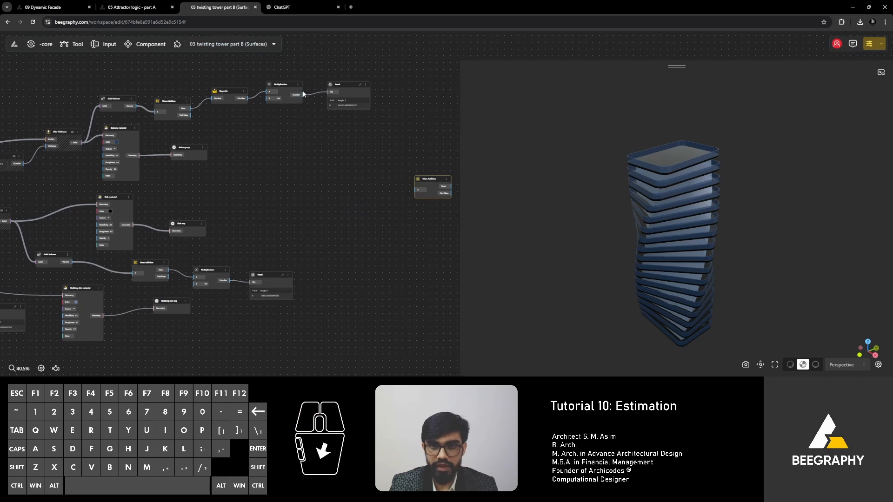
Step: Connect both the slab and the balcony cost Multiplication outputs to input A of the total Mass Addition
drag(302, 95, 421, 191)
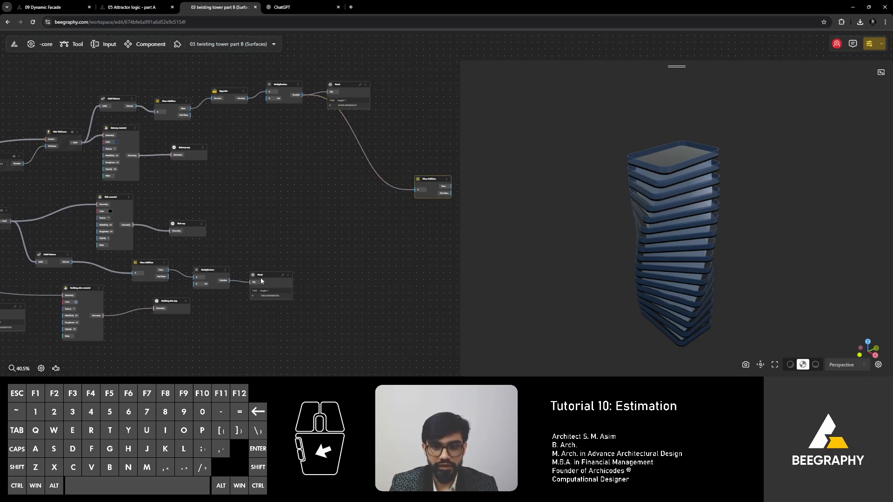
key(Caps_Lock)
drag(228, 280, 419, 191)
scroll(325, 185, down, 2)
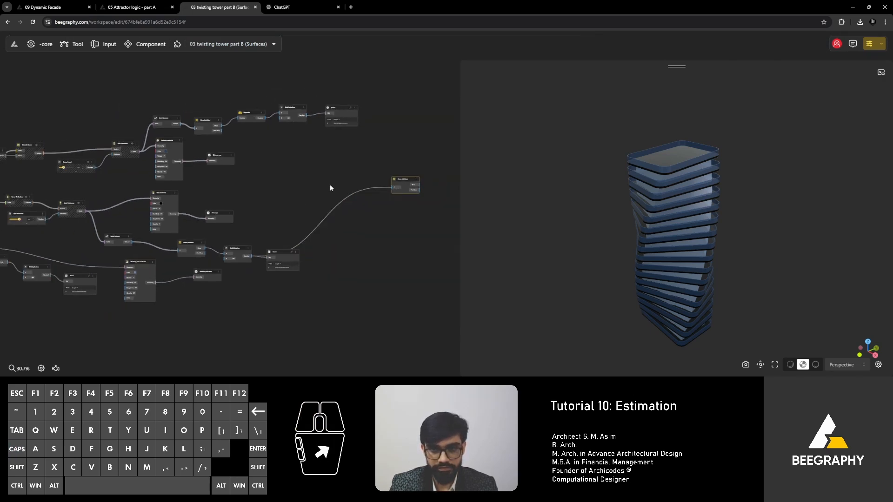
right_drag(330, 184, 274, 223)
scroll(272, 200, up, 1)
shift+drag(246, 146, 352, 238)
Step: Also connect the building skin cost Multiplication, fed by Surface Area, to input A of the total Mass Addition
scroll(308, 185, down, 2)
right_drag(264, 253, 321, 211)
scroll(250, 277, up, 1)
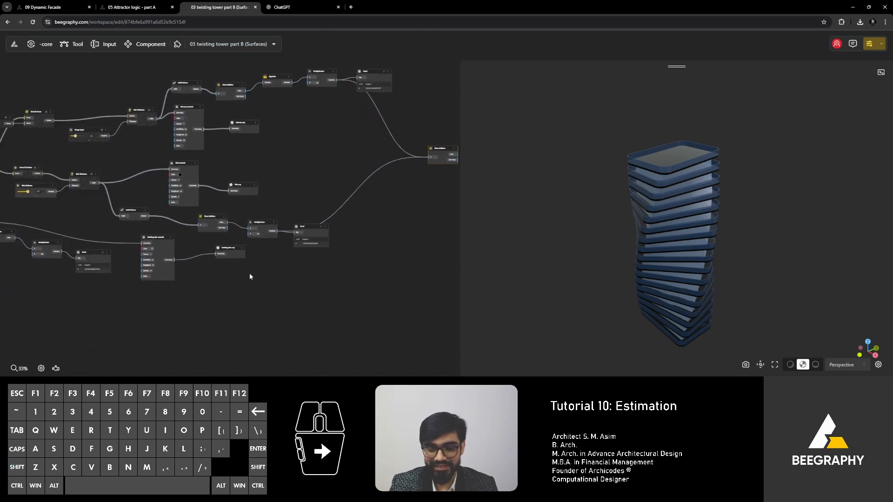
right_drag(139, 289, 213, 311)
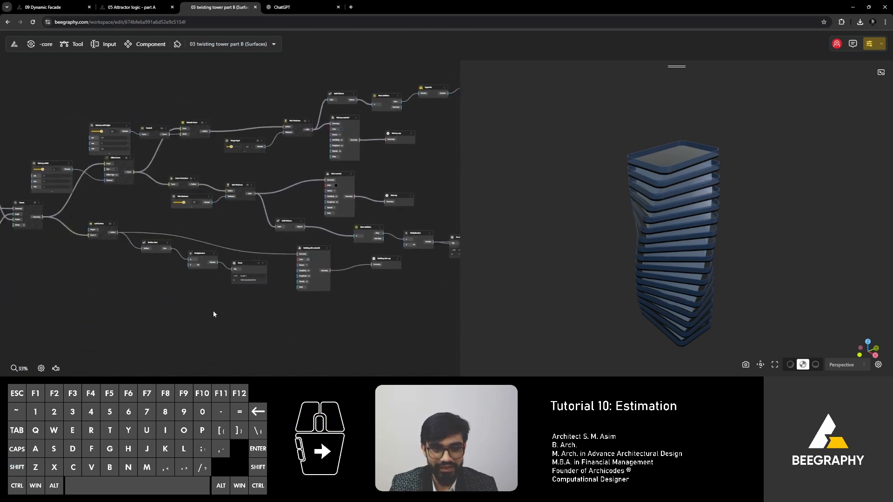
scroll(118, 244, up, 1)
scroll(119, 244, up, 1)
right_drag(275, 319, 206, 326)
scroll(172, 307, up, 4)
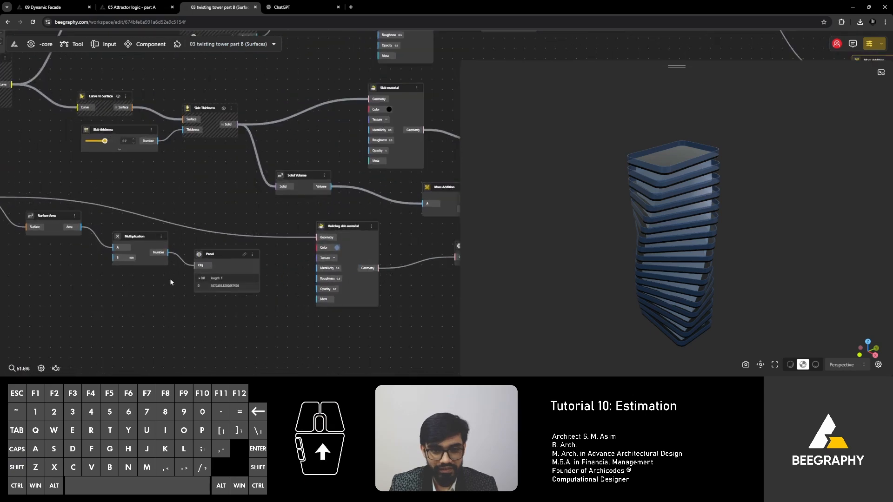
drag(166, 257, 203, 312)
scroll(183, 232, down, 8)
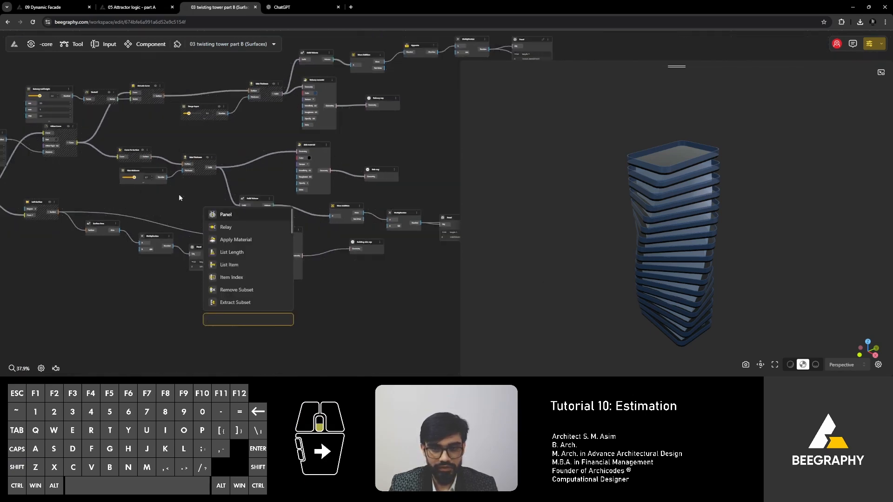
right_drag(178, 194, 83, 211)
drag(86, 245, 411, 163)
Step: Attach a Panel to the total Mass Addition's Mass output and expand it to read the combined cost
right_drag(417, 216, 317, 262)
scroll(324, 225, up, 10)
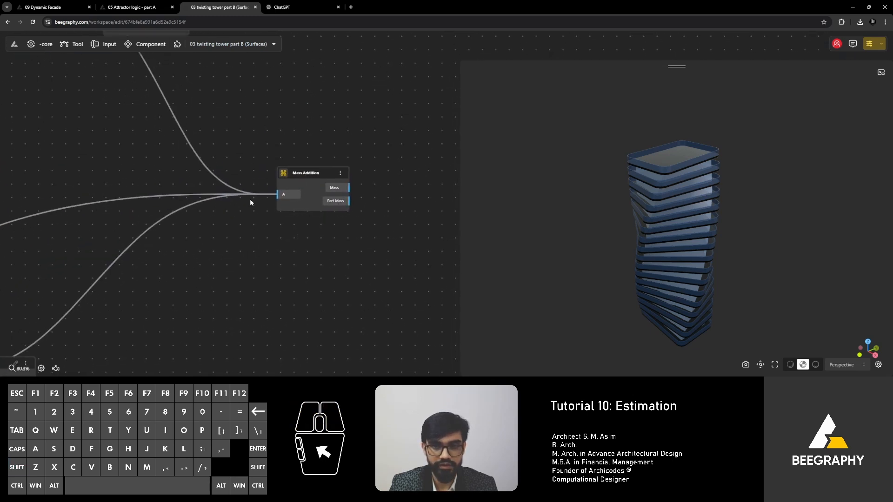
double_click(395, 173)
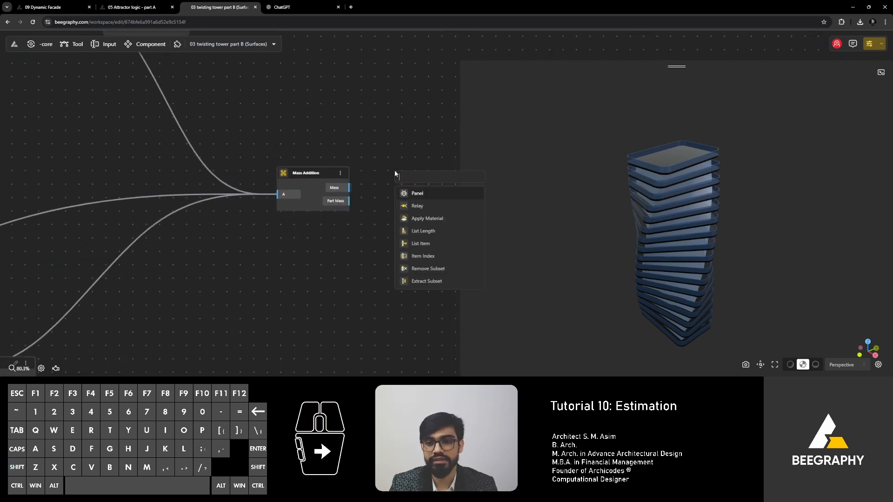
click(411, 192)
scroll(336, 170, up, 5)
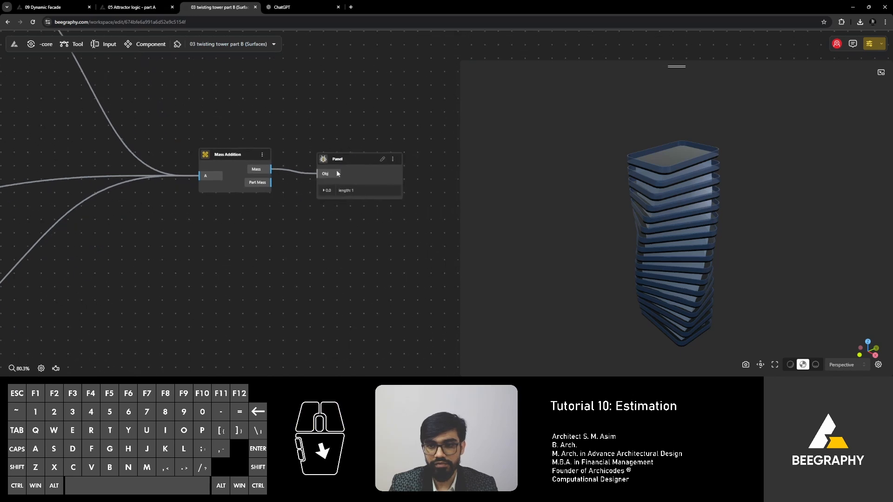
click(312, 182)
scroll(324, 251, up, 2)
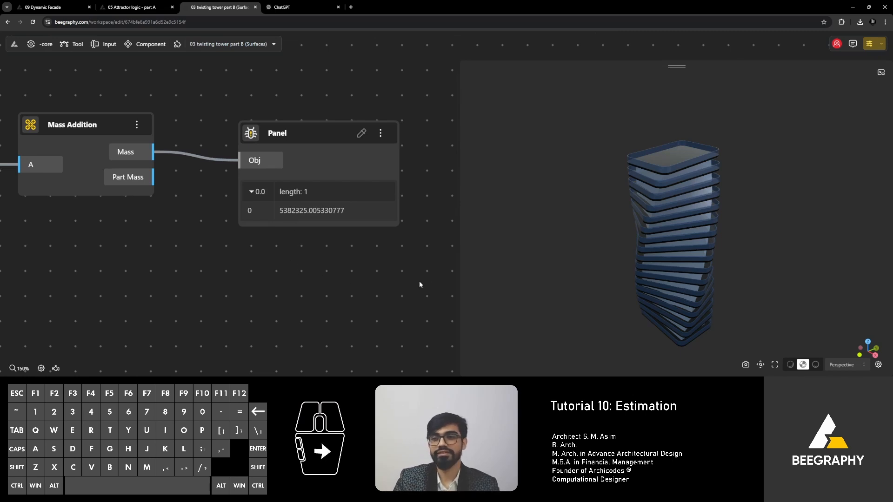
Step: Reposition the total cost Panel so it sits close beside the final Mass Addition node
drag(303, 133, 340, 111)
scroll(279, 238, down, 5)
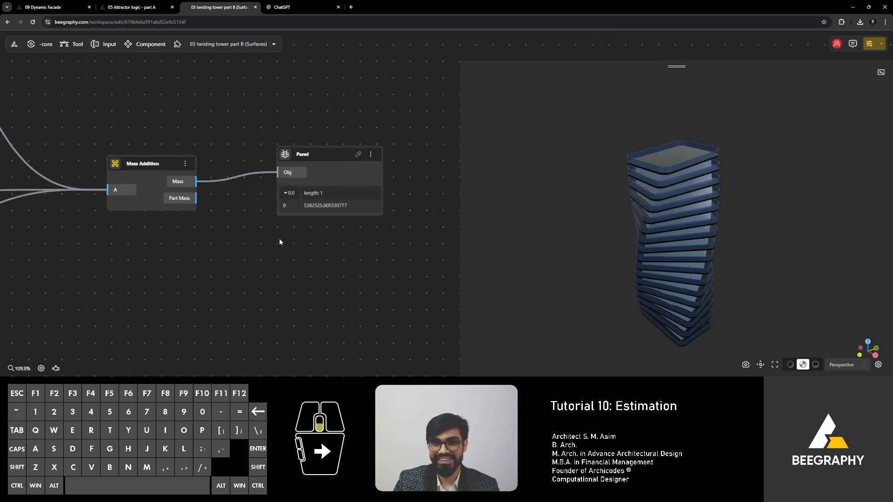
drag(272, 174, 228, 183)
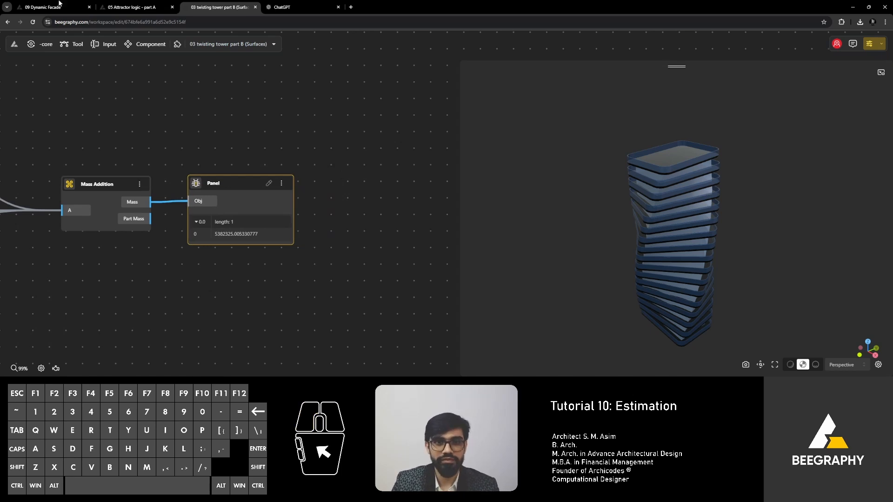
Step: Review the cost estimation graphs of the Dynamic Facade and Attractor logic projects, and return to the twisting tower project
click(132, 7)
click(56, 7)
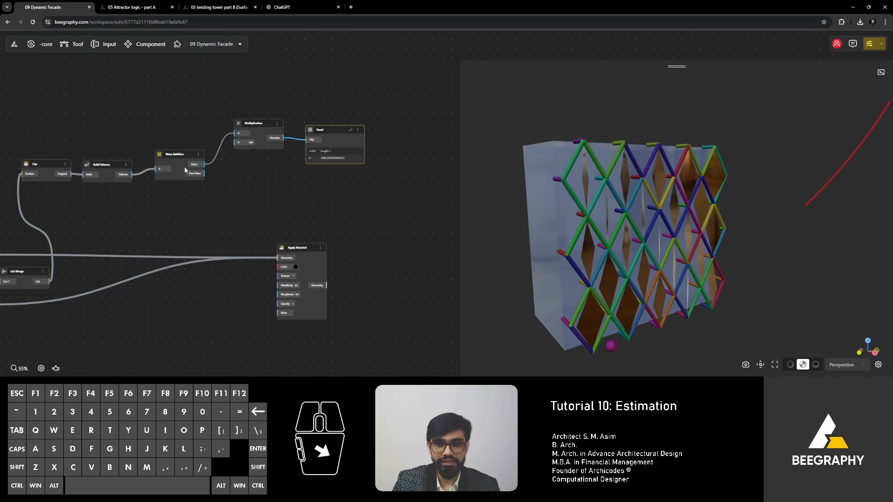
scroll(286, 202, down, 4)
right_drag(283, 213, 258, 233)
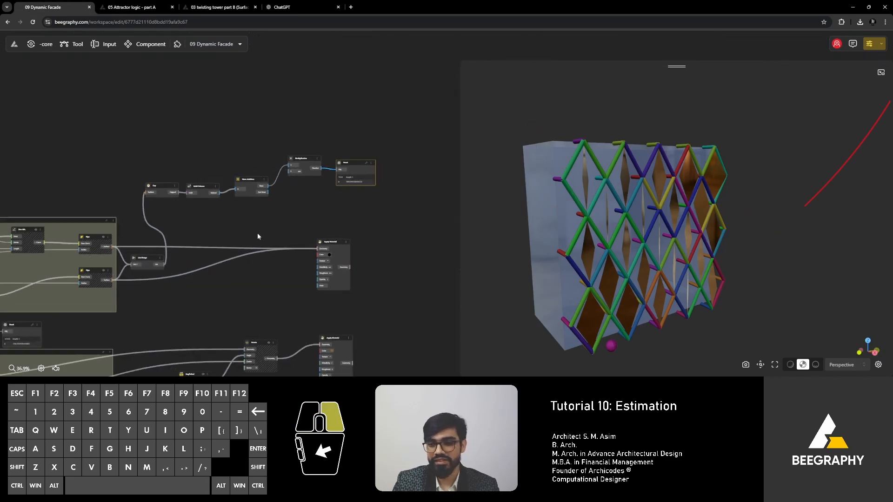
click(131, 7)
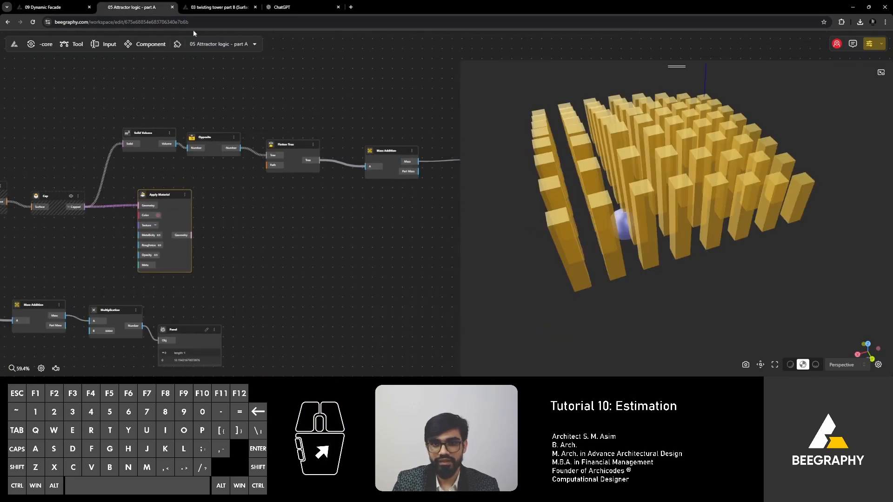
click(228, 10)
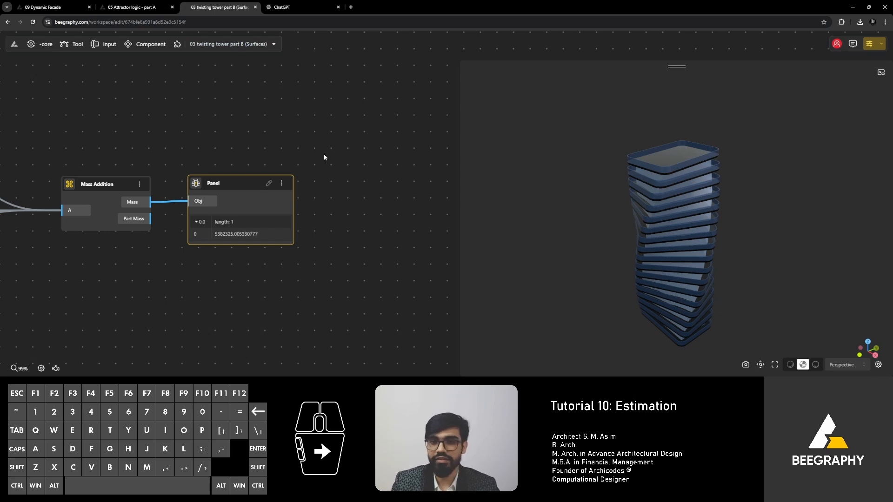
Step: Set the tower's No. of Floors to 12 and its Floor height to 4.5
scroll(323, 156, down, 8)
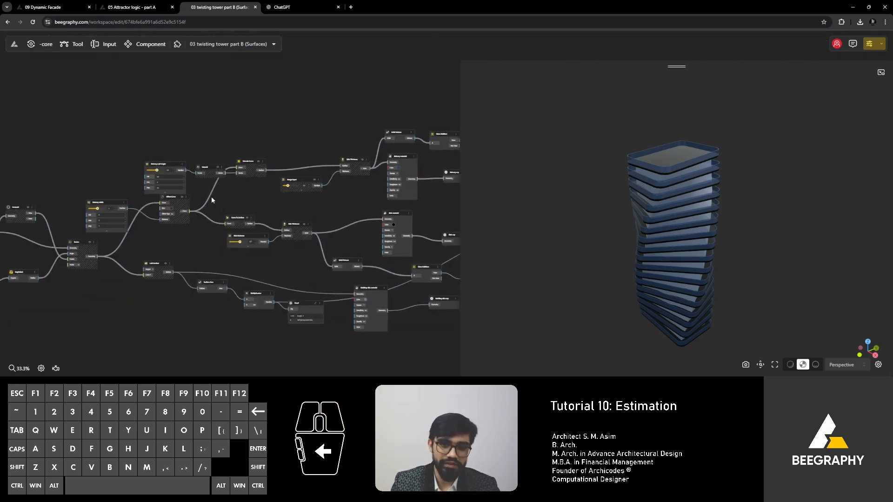
scroll(212, 200, up, 8)
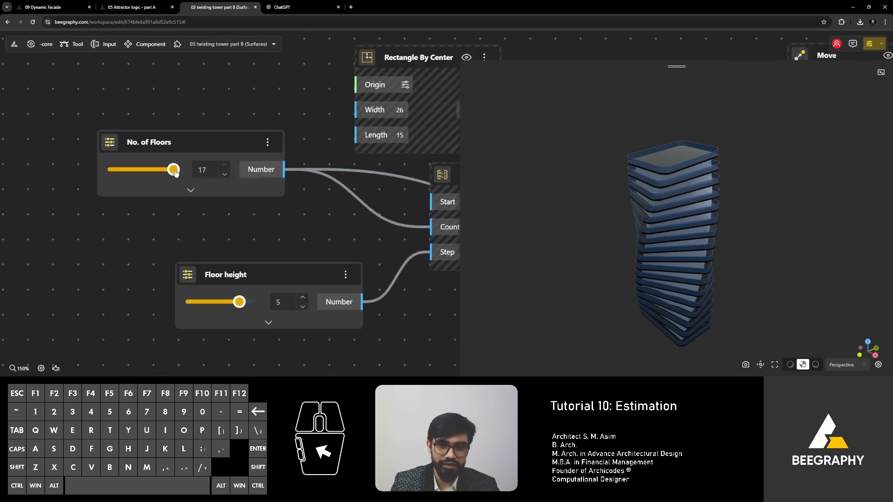
click(172, 170)
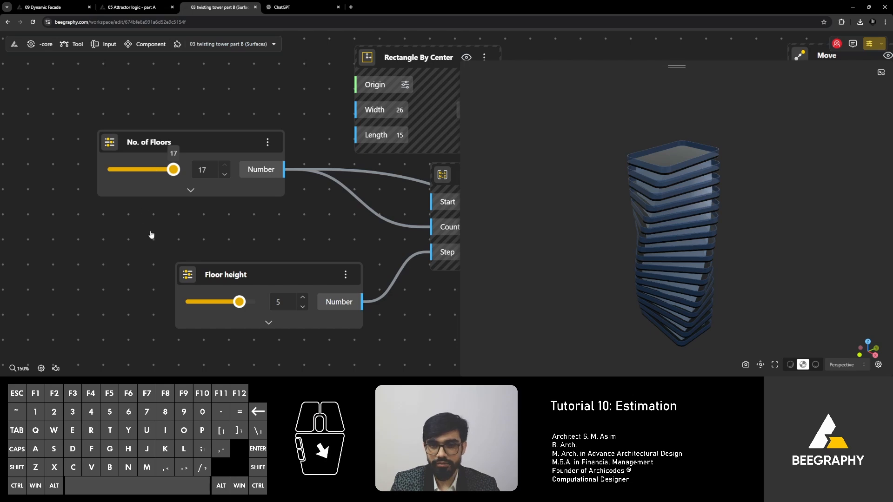
drag(151, 235, 155, 237)
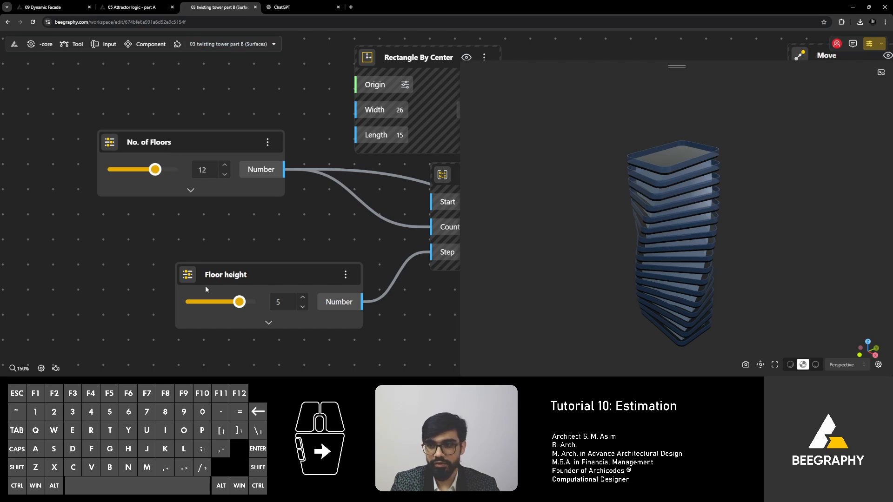
click(238, 302)
drag(238, 301, 225, 302)
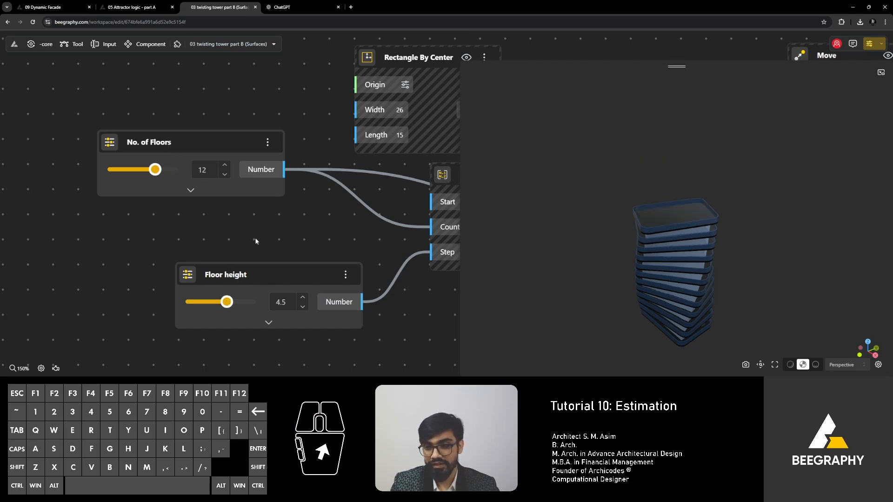
Step: Examine the recalculated total cost in the Panel beside the final Mass Addition, and view the modified tower from the side
scroll(229, 223, down, 5)
scroll(229, 222, down, 7)
right_drag(298, 219, 93, 232)
right_drag(378, 216, 196, 223)
right_drag(317, 218, 93, 224)
right_drag(362, 213, 219, 217)
scroll(292, 209, up, 12)
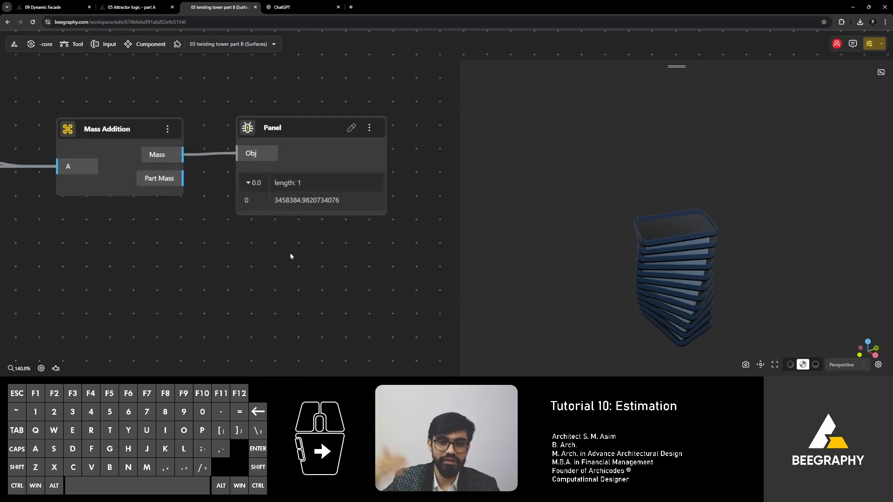
scroll(315, 240, down, 3)
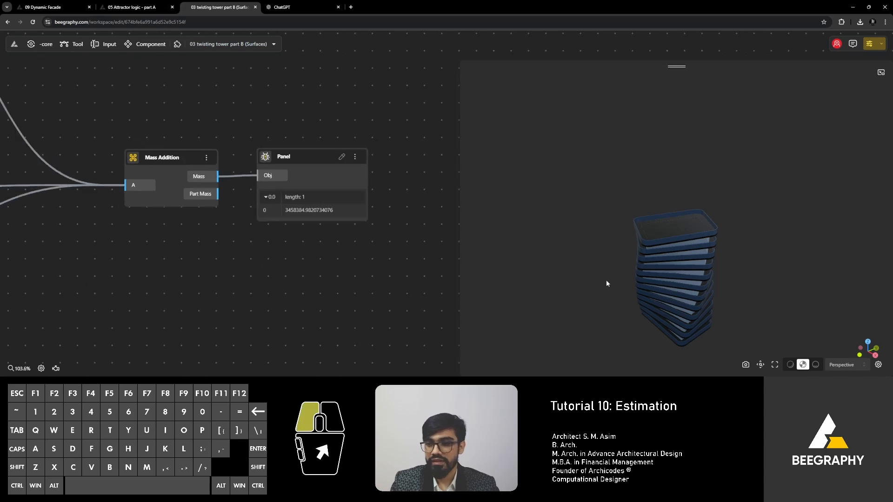
mouse_move(607, 280)
mouse_down()
mouse_move(626, 264)
mouse_move(600, 266)
mouse_up()
scroll(295, 230, down, 9)
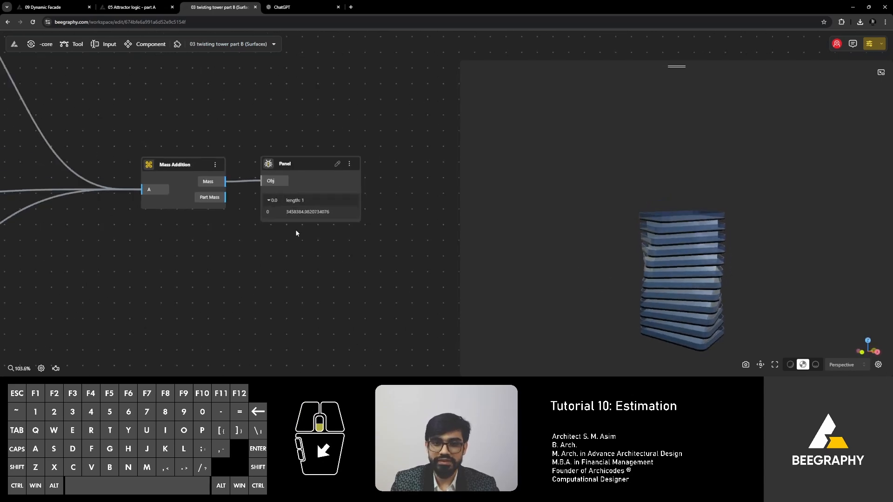
scroll(194, 235, down, 2)
right_drag(195, 236, 265, 206)
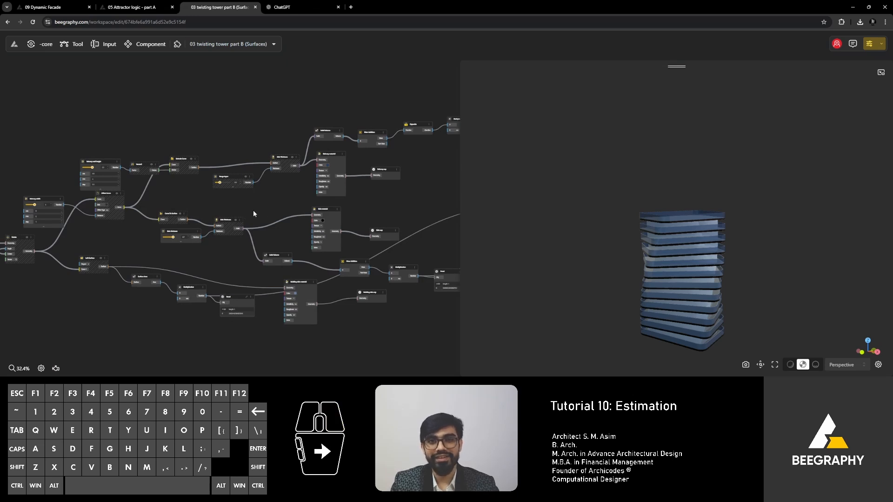
scroll(291, 208, down, 2)
right_drag(281, 204, 367, 221)
scroll(270, 227, up, 2)
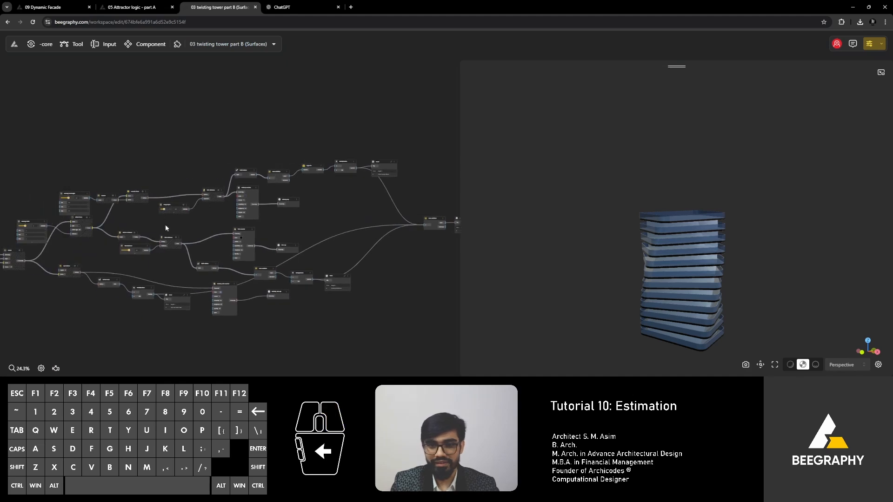
scroll(165, 224, up, 1)
right_drag(162, 224, 149, 211)
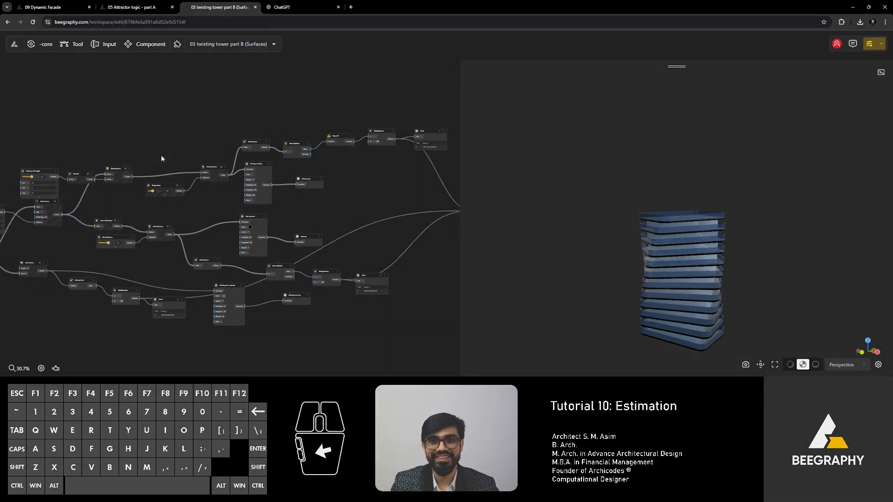